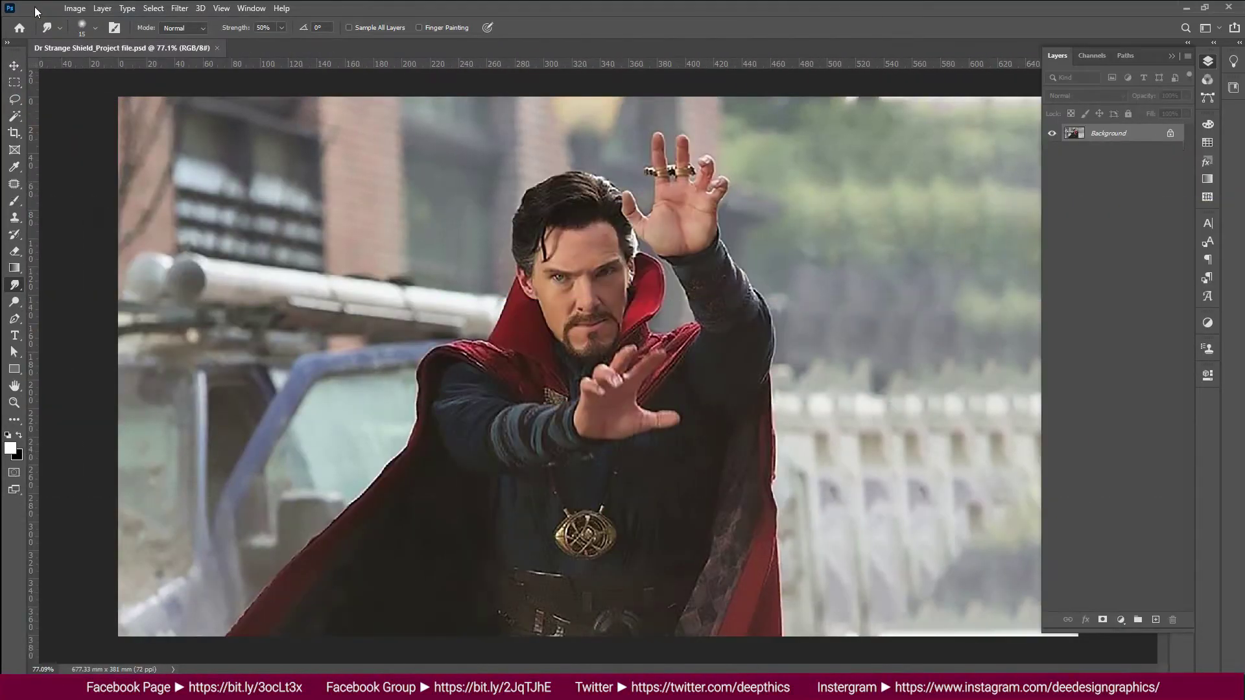
# Step: Create a new 1080 × 1080 px document at 72 ppi with a black background
pyautogui.click(30, 8)
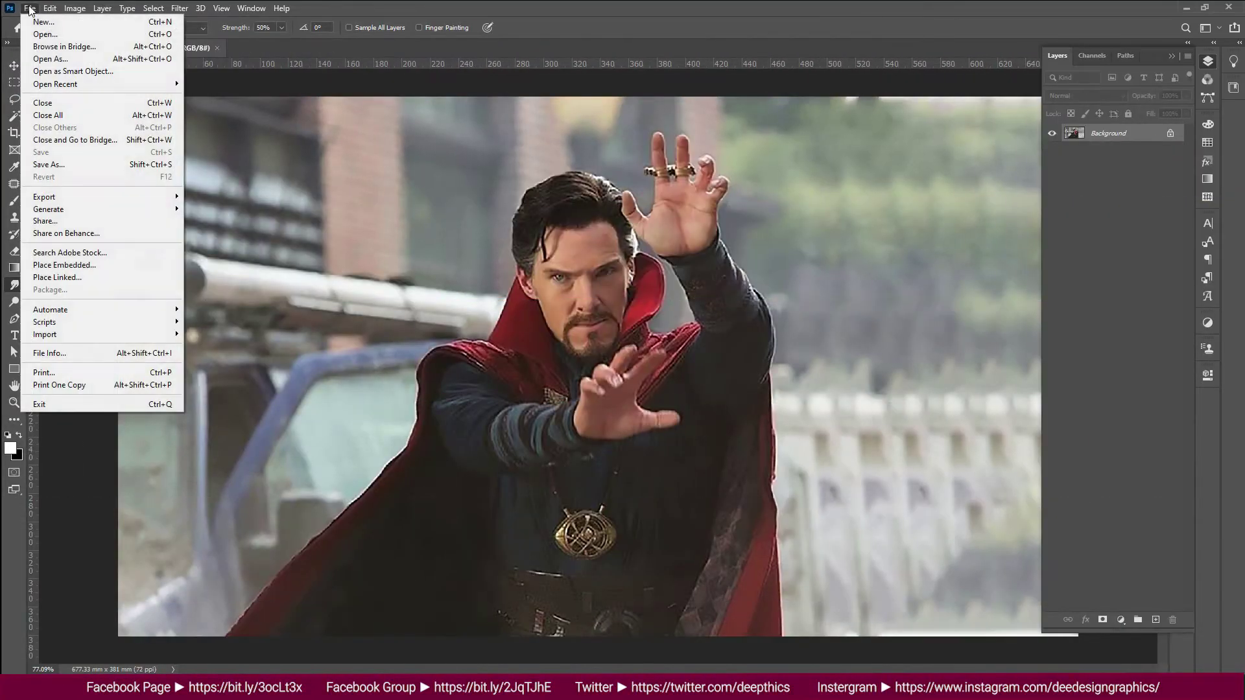
pyautogui.click(39, 19)
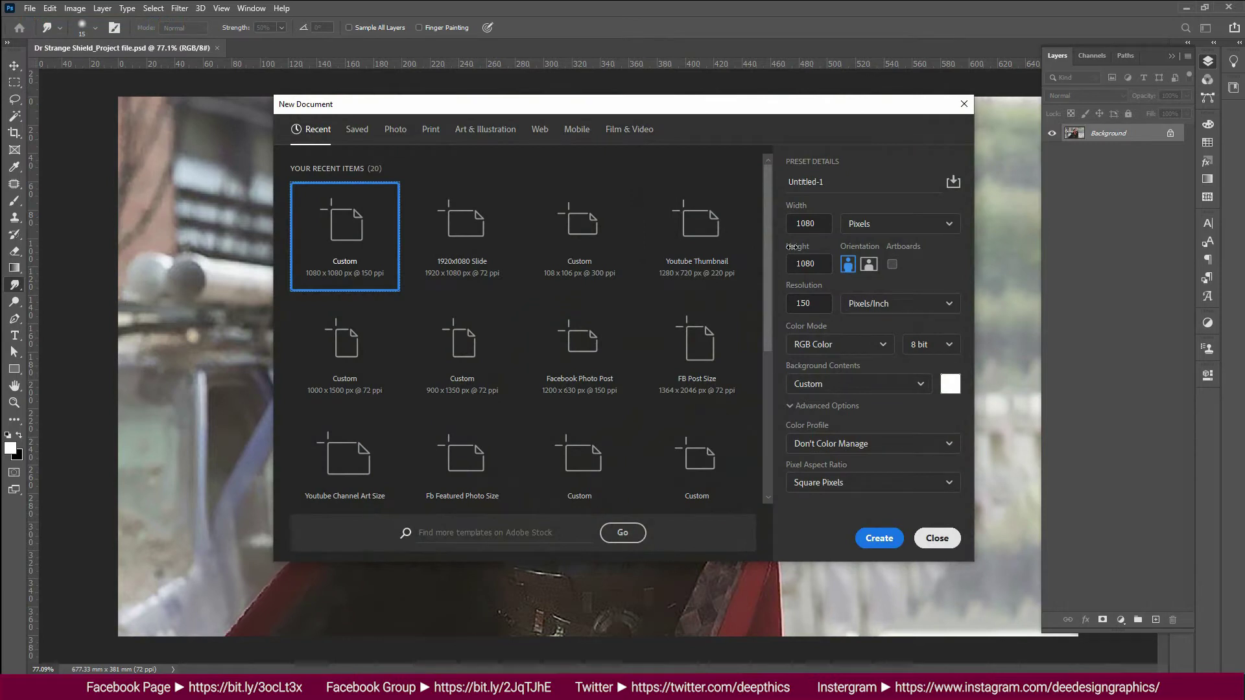
pyautogui.click(826, 226)
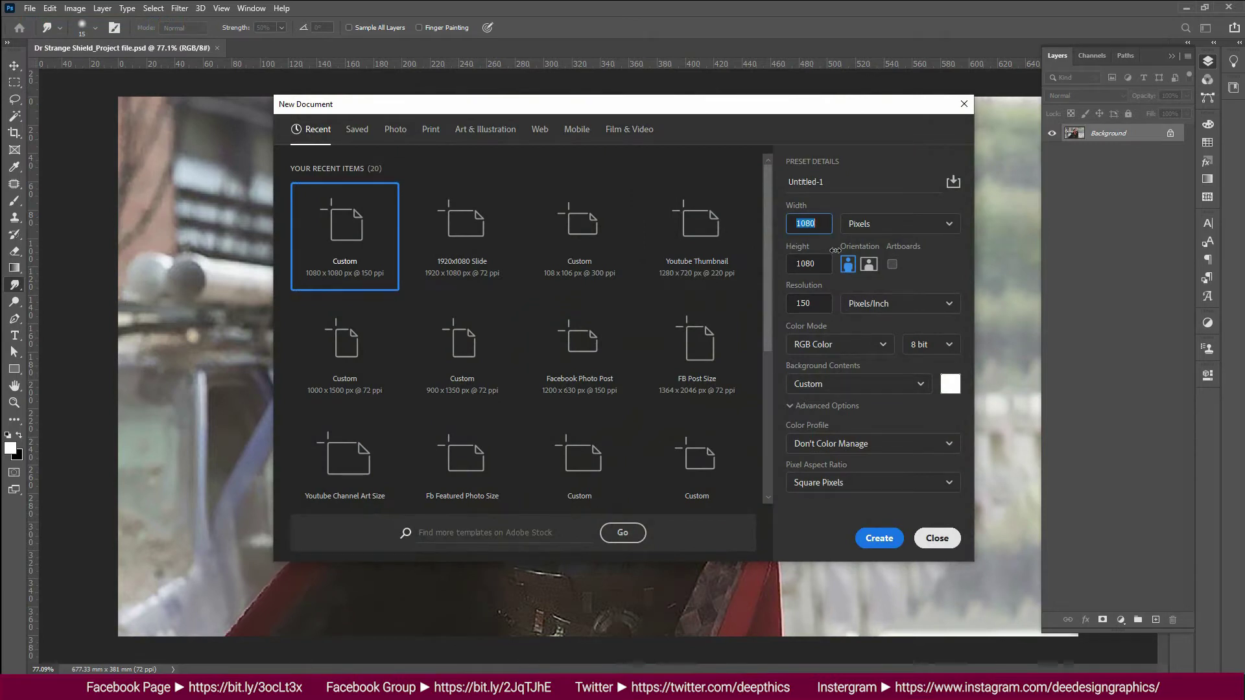
pyautogui.click(808, 269)
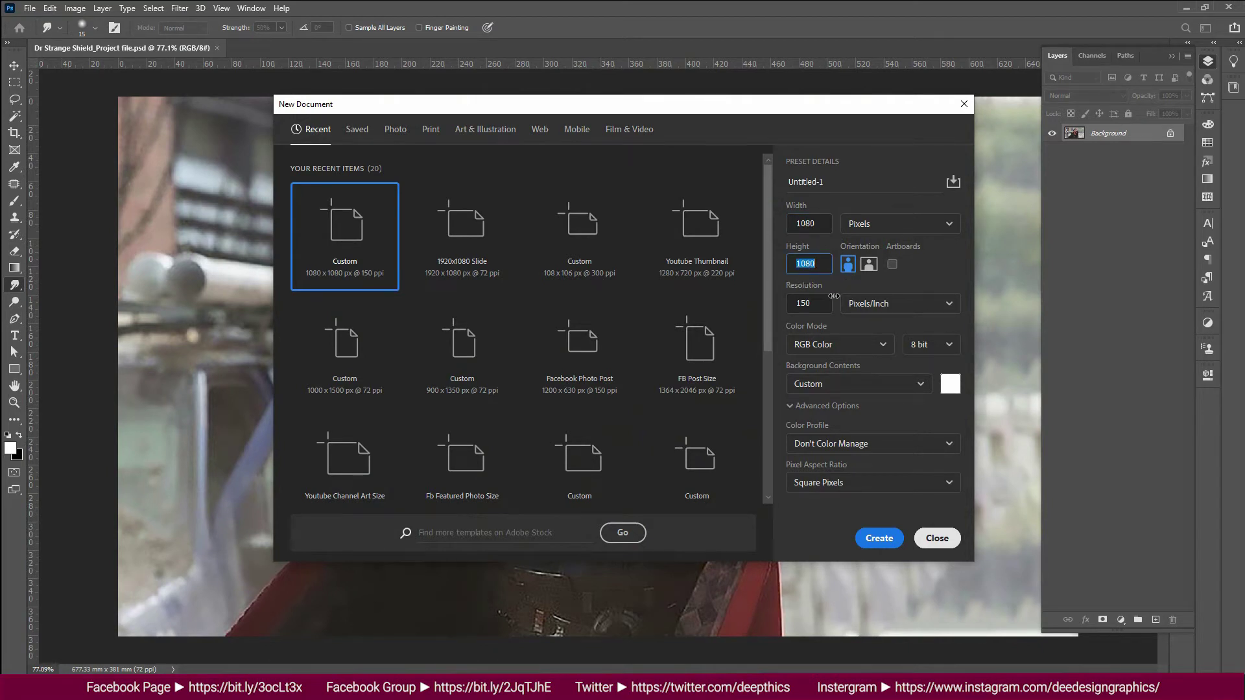
pyautogui.press('Tab')
pyautogui.write('72')
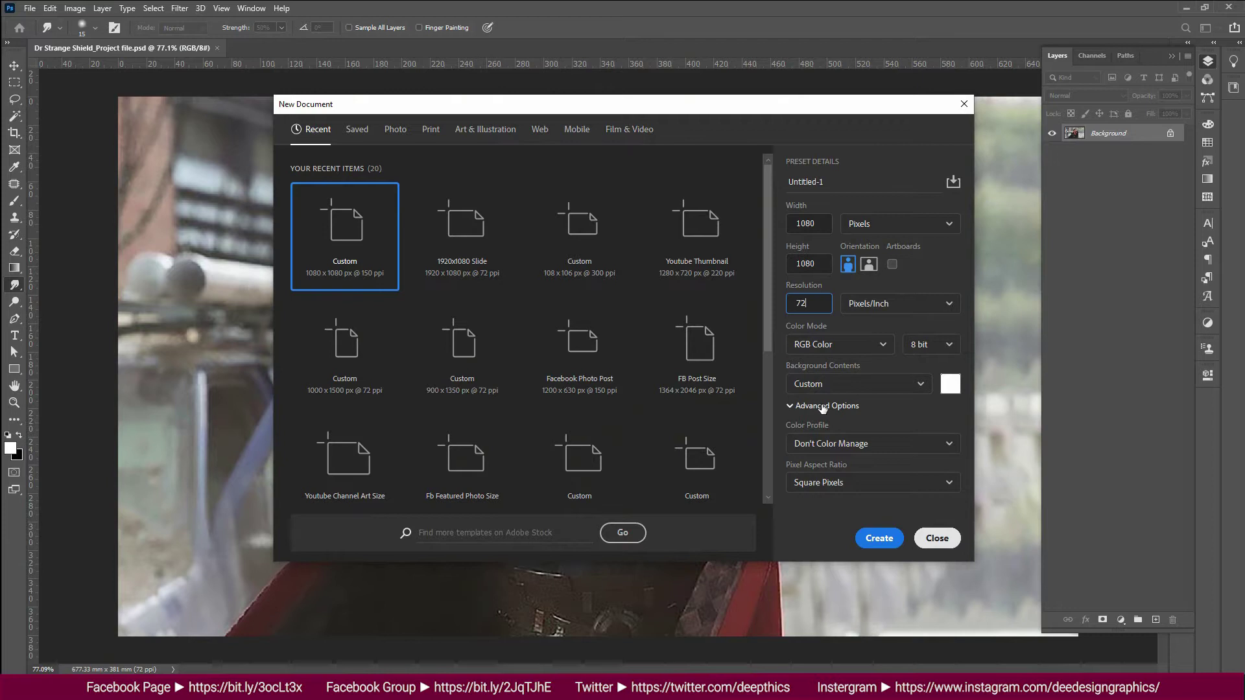
pyautogui.click(850, 383)
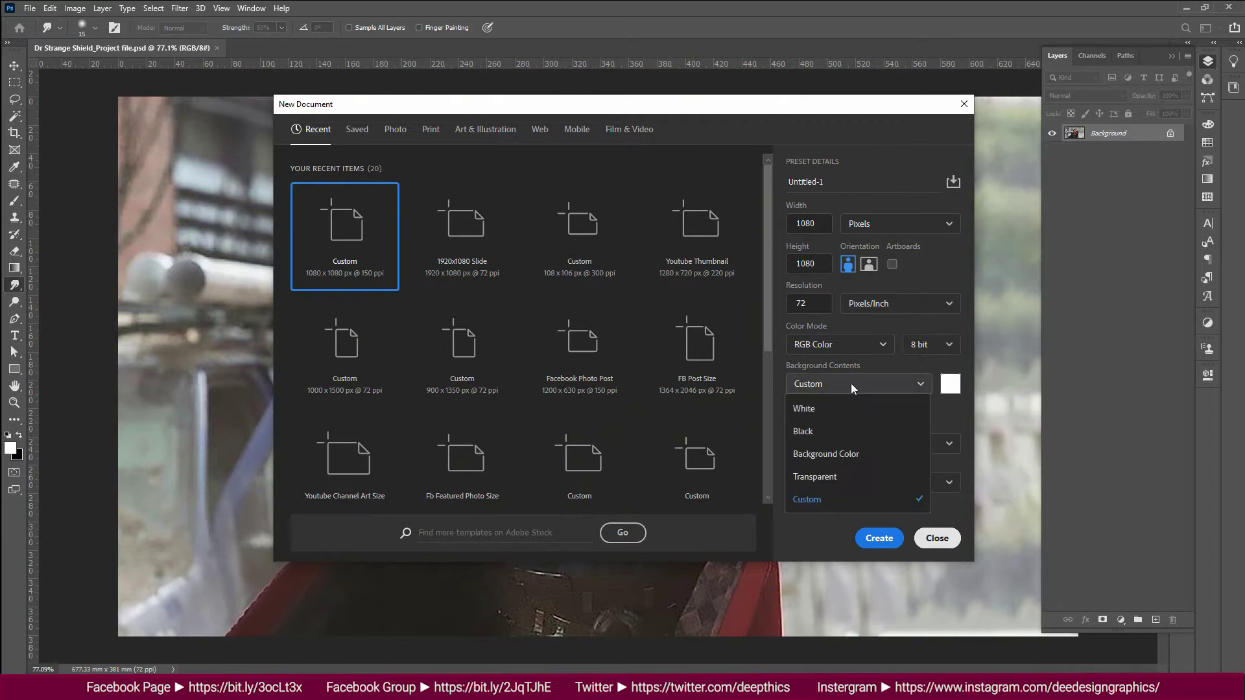
pyautogui.click(802, 431)
pyautogui.click(876, 543)
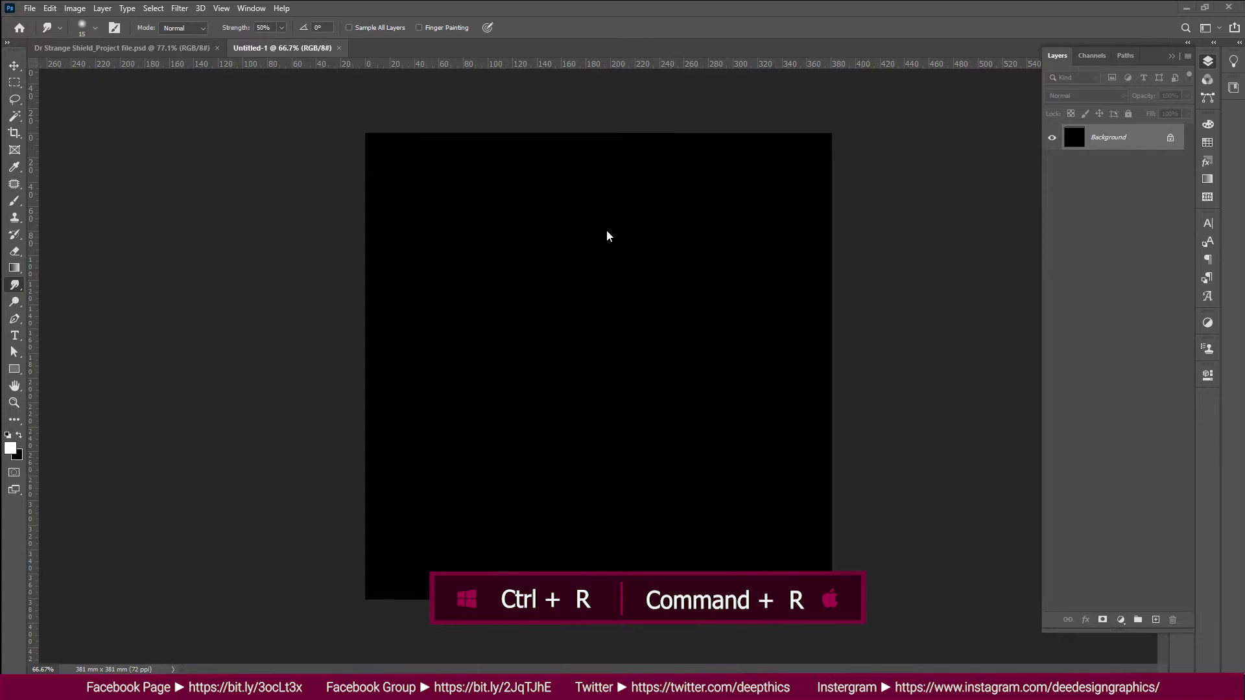
# Step: Turn on snapping and drag horizontal and vertical guides to the canvas centre
pyautogui.click(220, 9)
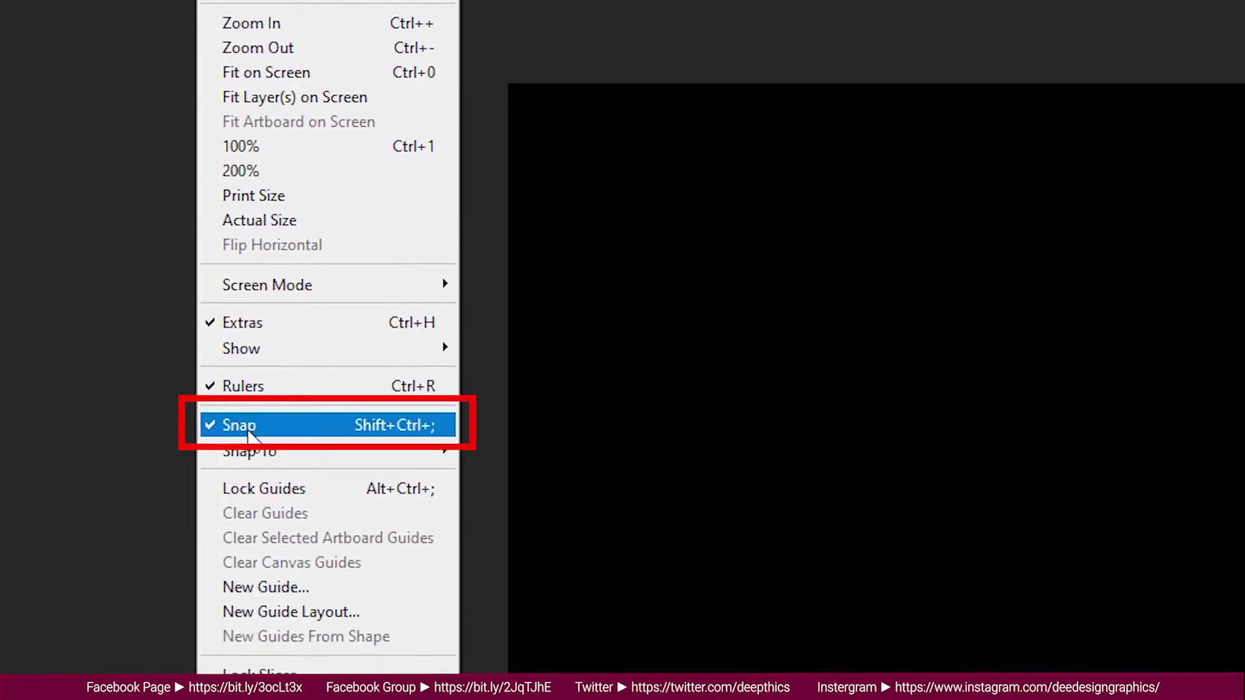
pyautogui.click(251, 433)
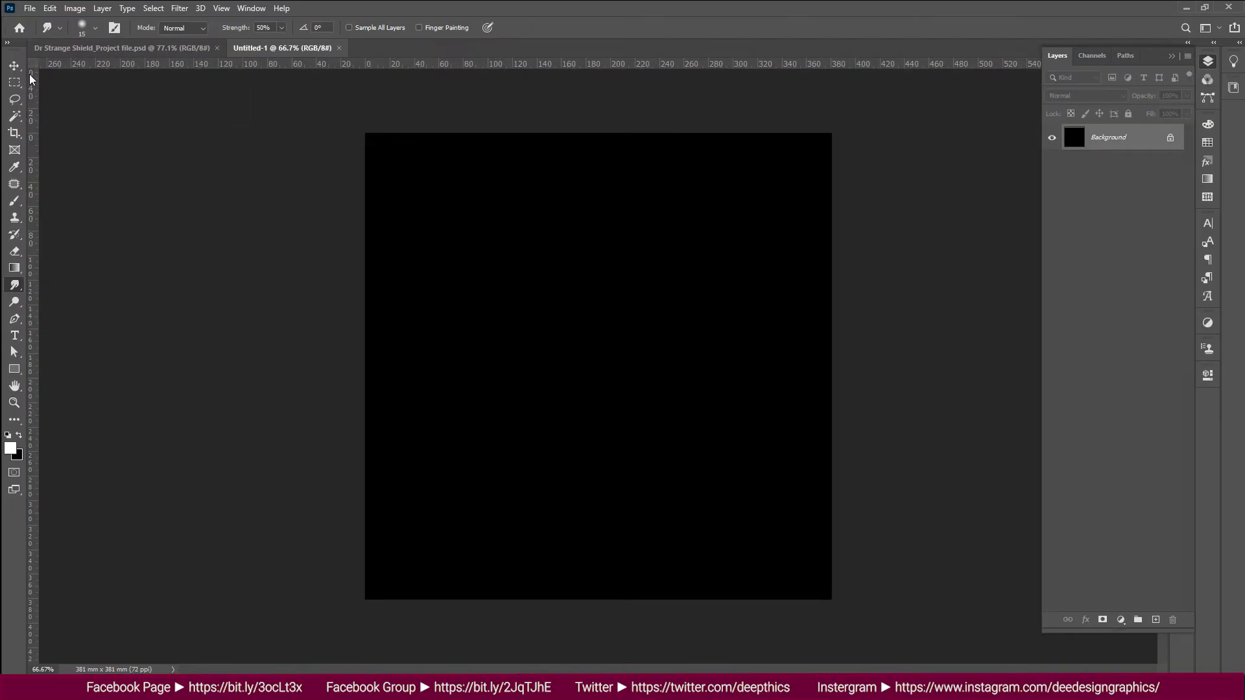
pyautogui.press('v')
pyautogui.moveTo(573, 68)
pyautogui.mouseDown()
pyautogui.moveTo(613, 371)
pyautogui.moveTo(664, 371)
pyautogui.mouseUp()
pyautogui.moveTo(35, 389)
pyautogui.mouseDown()
pyautogui.moveTo(627, 408)
pyautogui.moveTo(598, 409)
pyautogui.mouseUp()
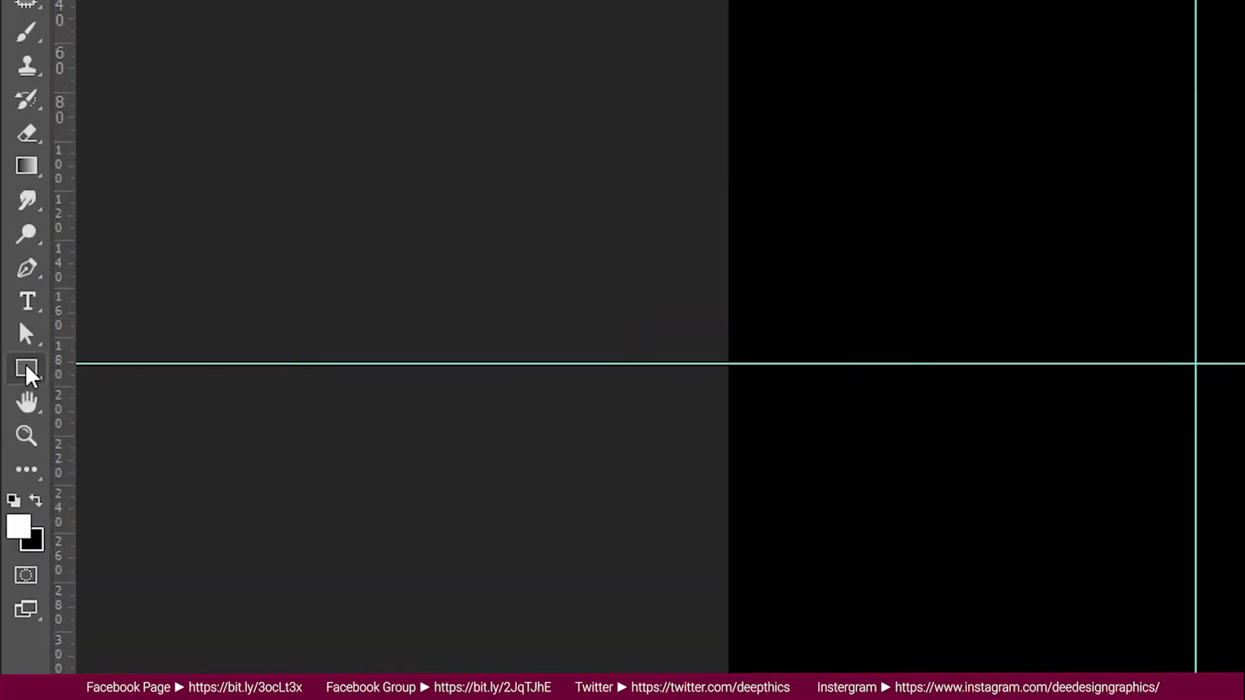
# Step: Draw an unfilled ~1020 px circle with a 6 px white outline centred on the guides
pyautogui.rightClick(28, 369)
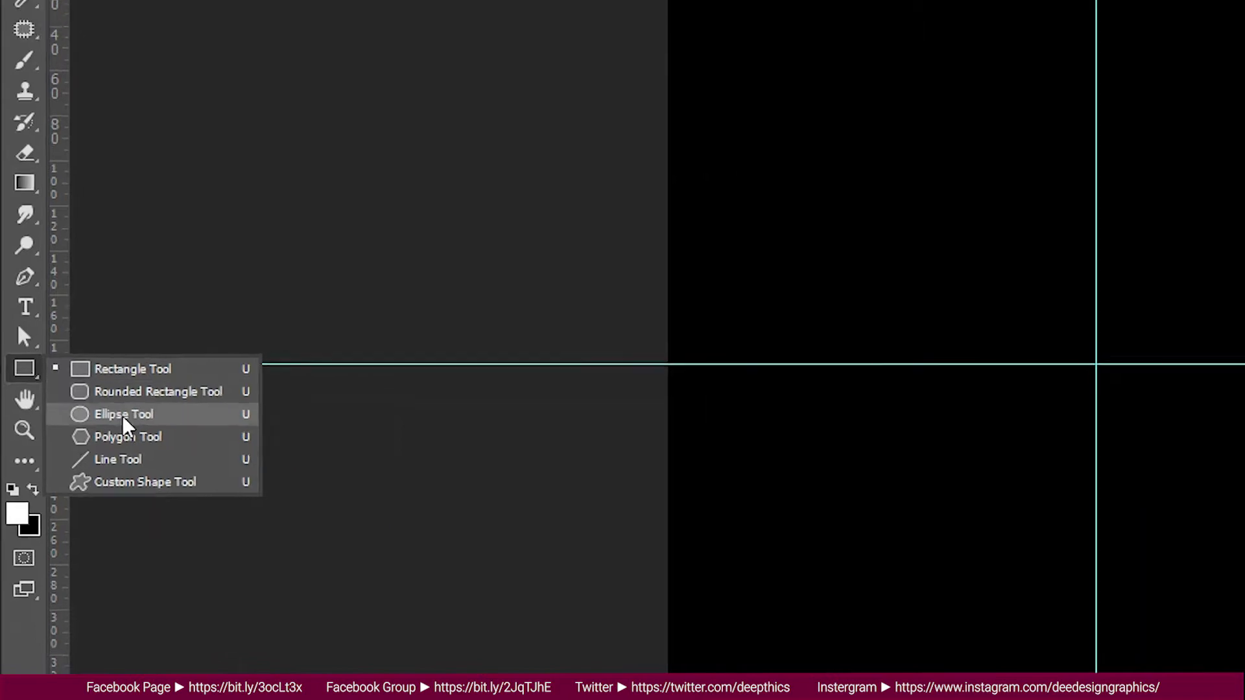
pyautogui.click(104, 420)
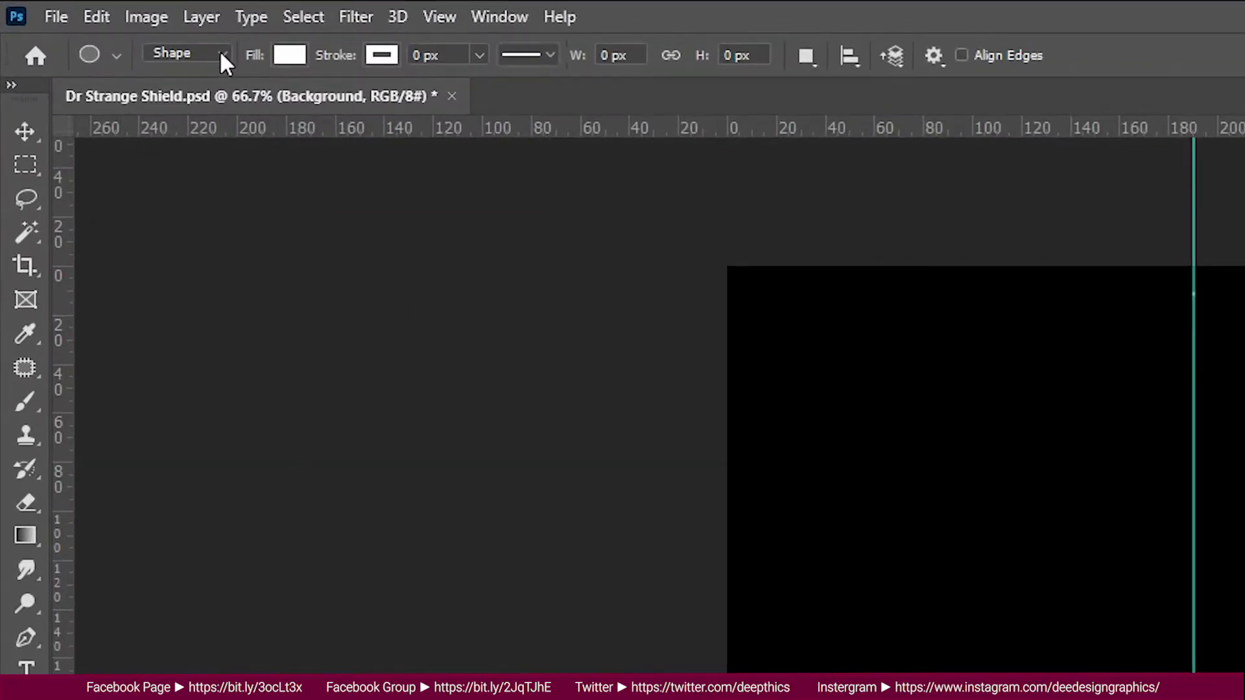
pyautogui.click(219, 49)
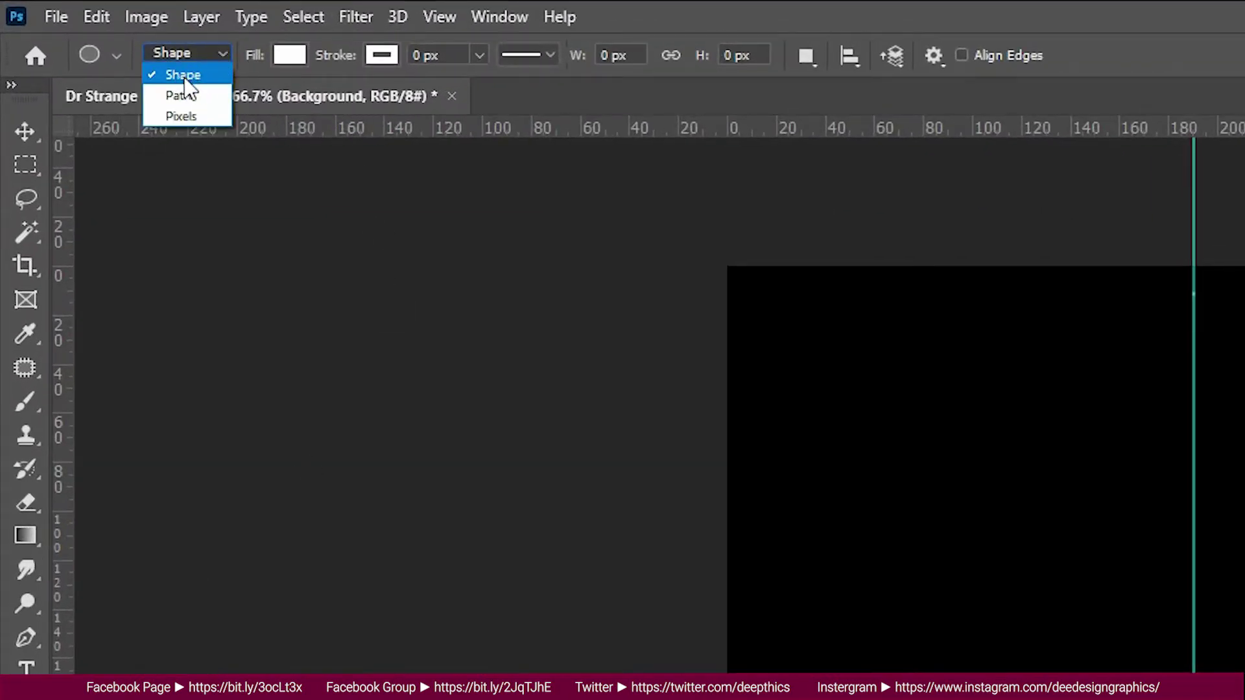
pyautogui.click(289, 57)
pyautogui.click(137, 107)
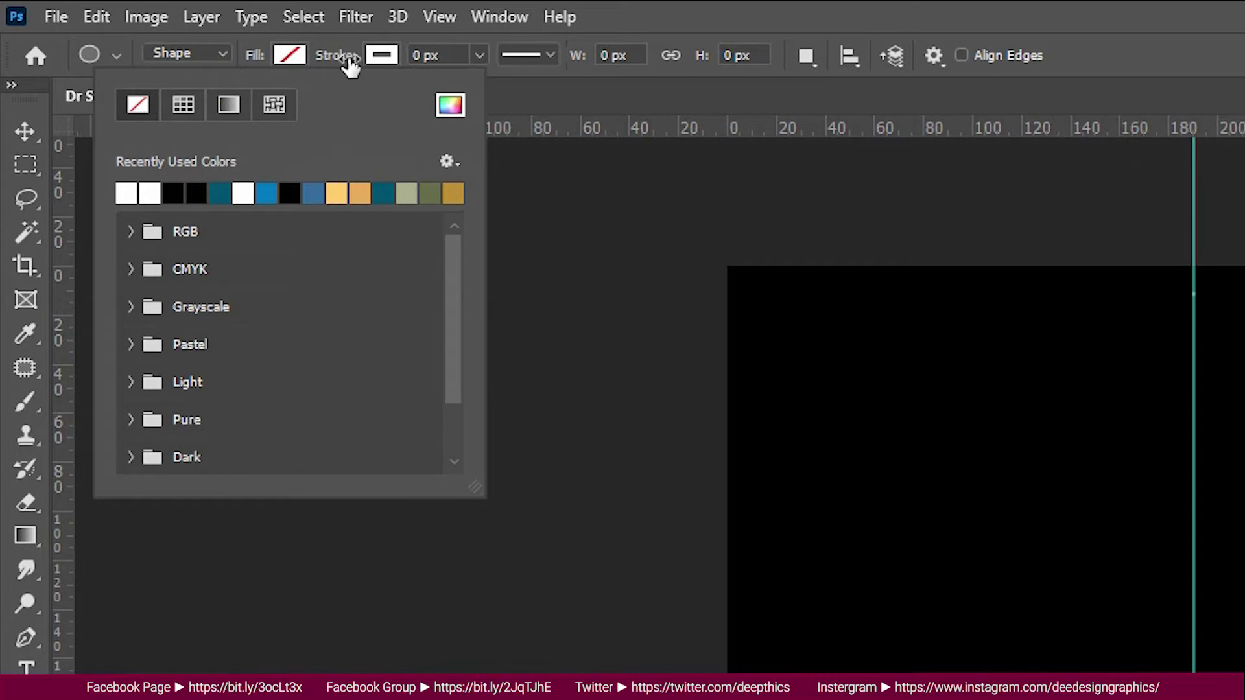
pyautogui.click(385, 57)
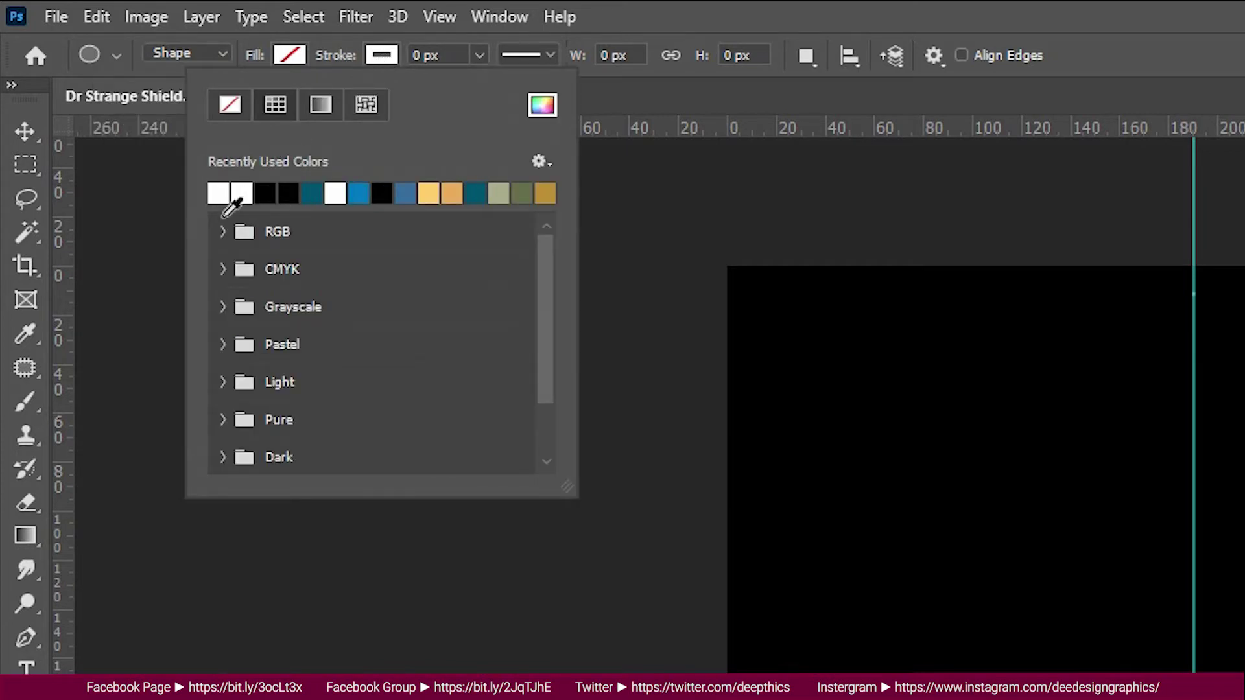
pyautogui.click(427, 55)
pyautogui.write('6')
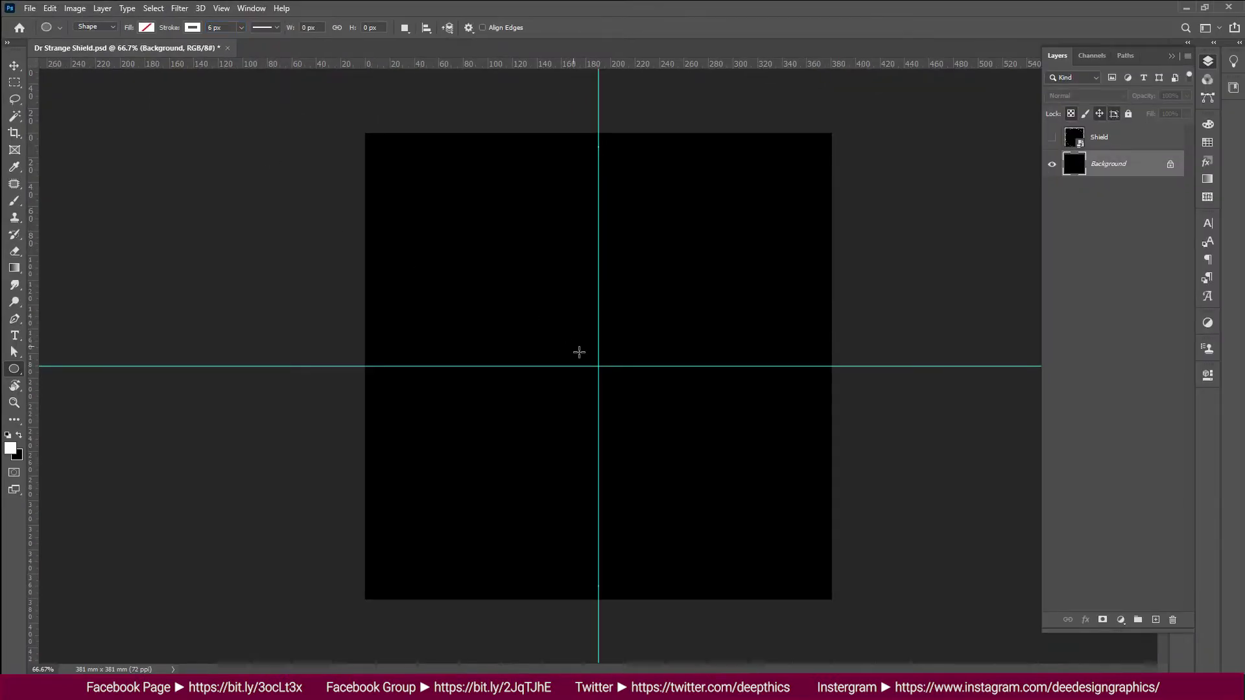
pyautogui.moveTo(603, 371)
pyautogui.mouseDown()
pyautogui.moveTo(840, 592)
pyautogui.moveTo(837, 582)
pyautogui.mouseUp()
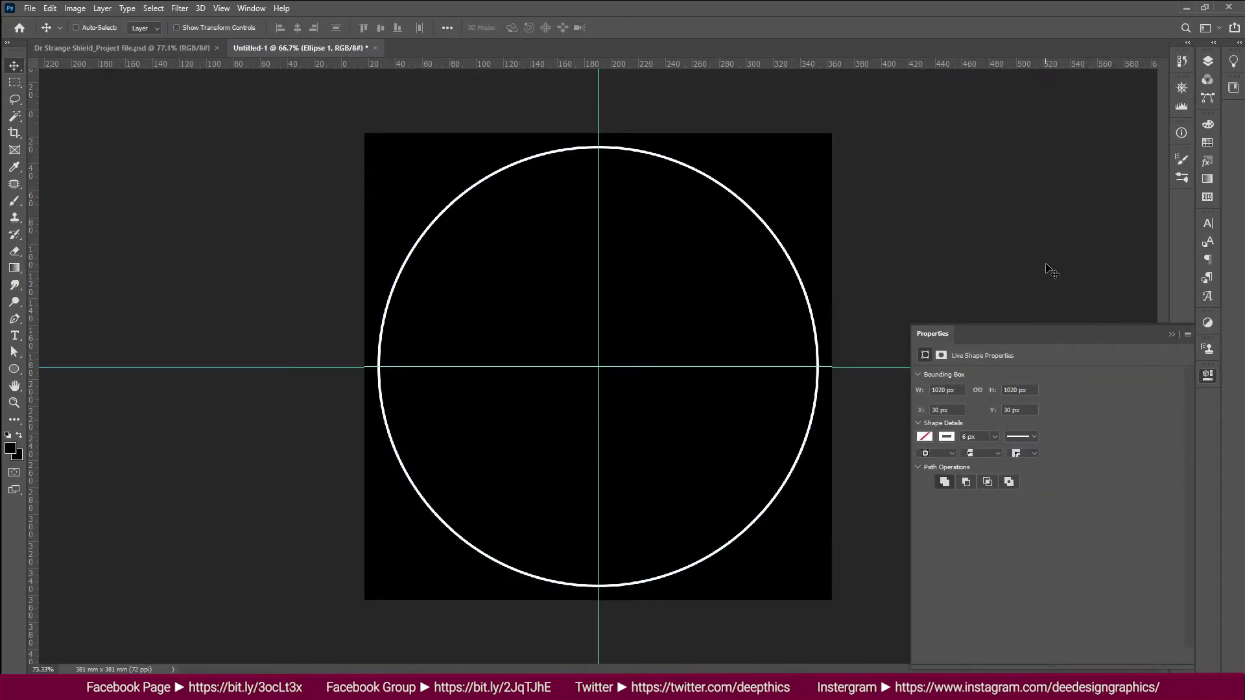
pyautogui.scroll(1, 1134, 332)
# Step: Draw a concentric ~796 px inner circle and give it an 8 px white outline
pyautogui.click(1208, 376)
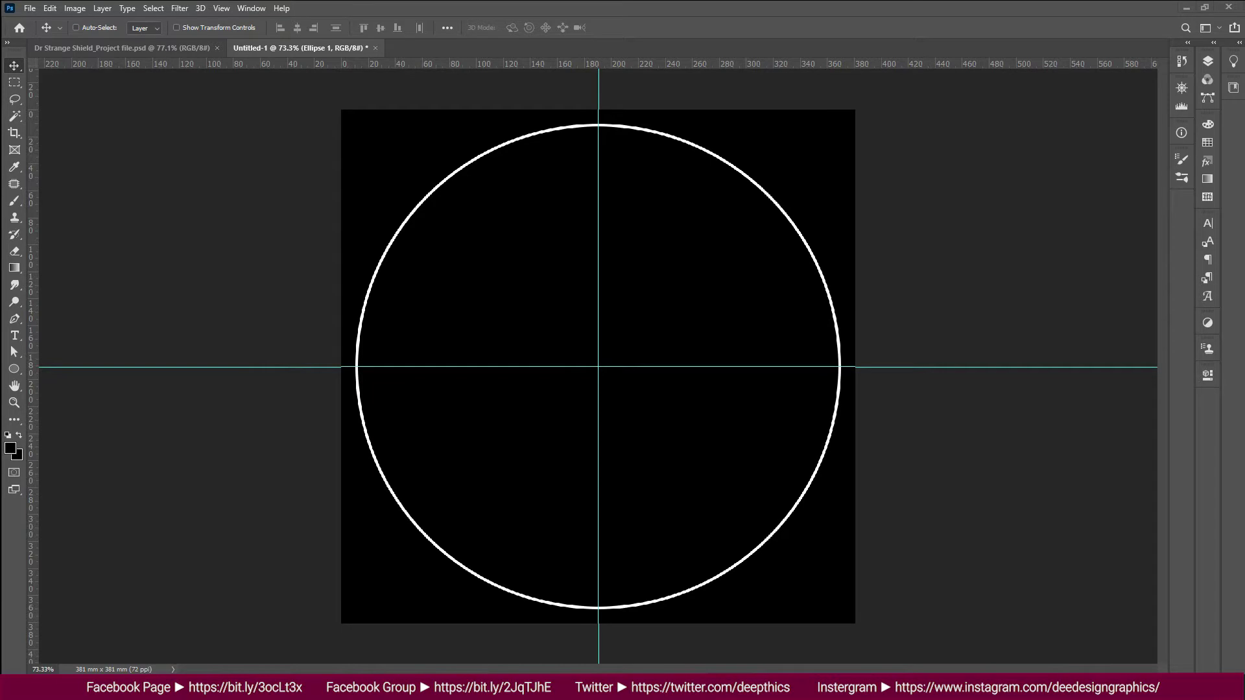
pyautogui.press('u')
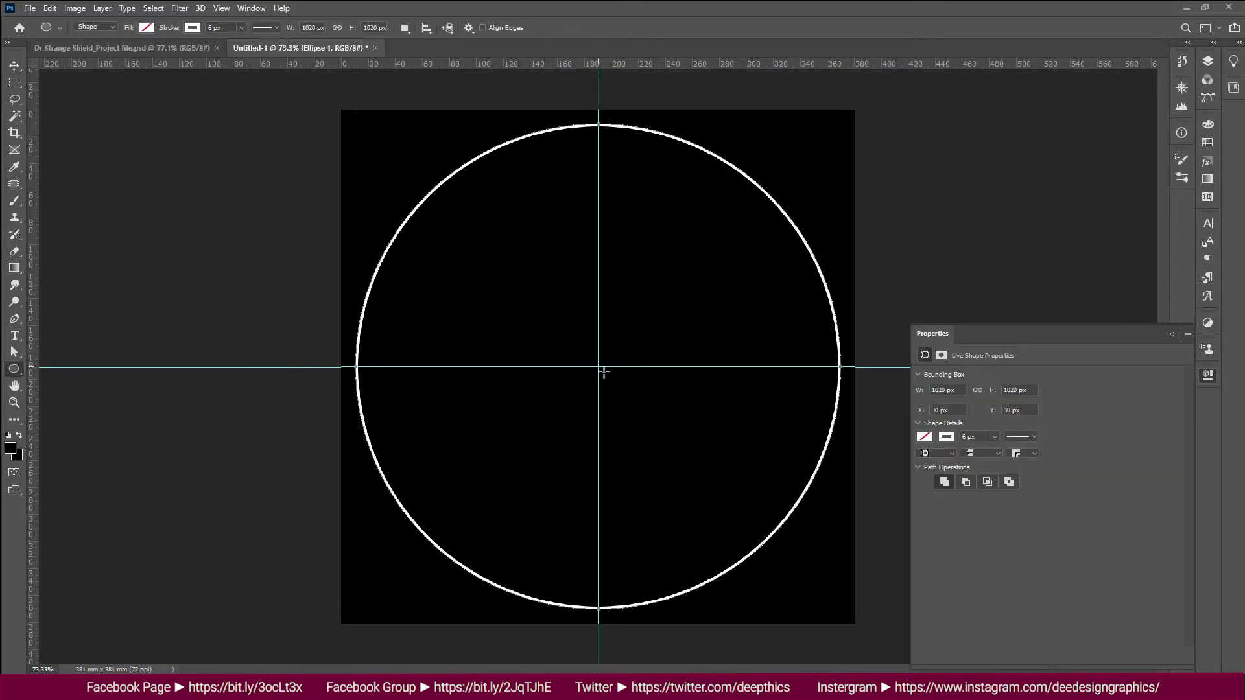
pyautogui.moveTo(603, 374); pyautogui.dragTo(778, 517)
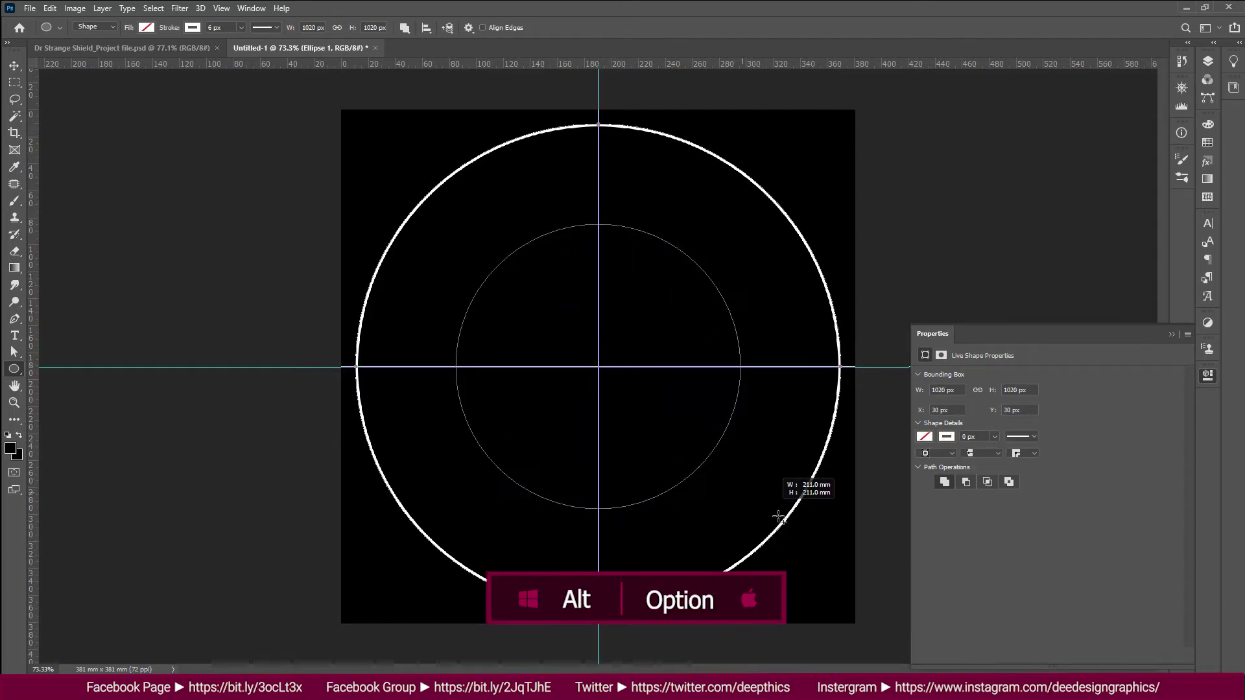
pyautogui.moveTo(779, 517); pyautogui.dragTo(833, 561)
pyautogui.click(967, 436)
pyautogui.write('8')
pyautogui.press('Return')
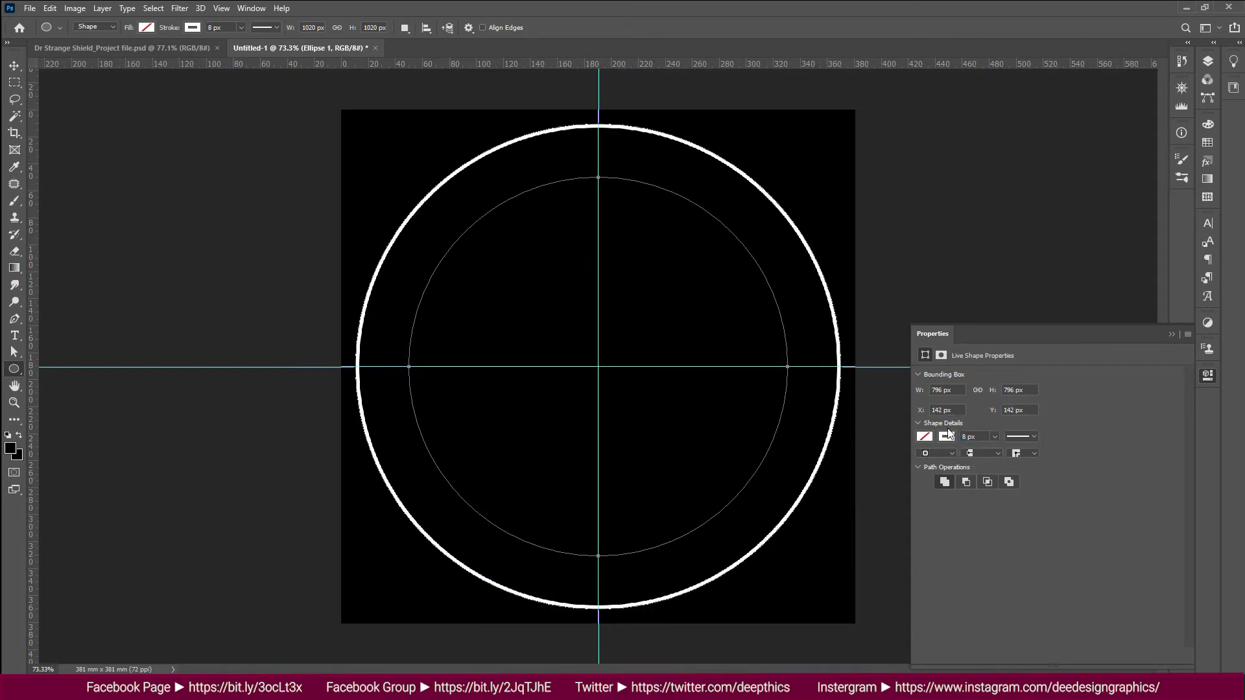
pyautogui.press('a')
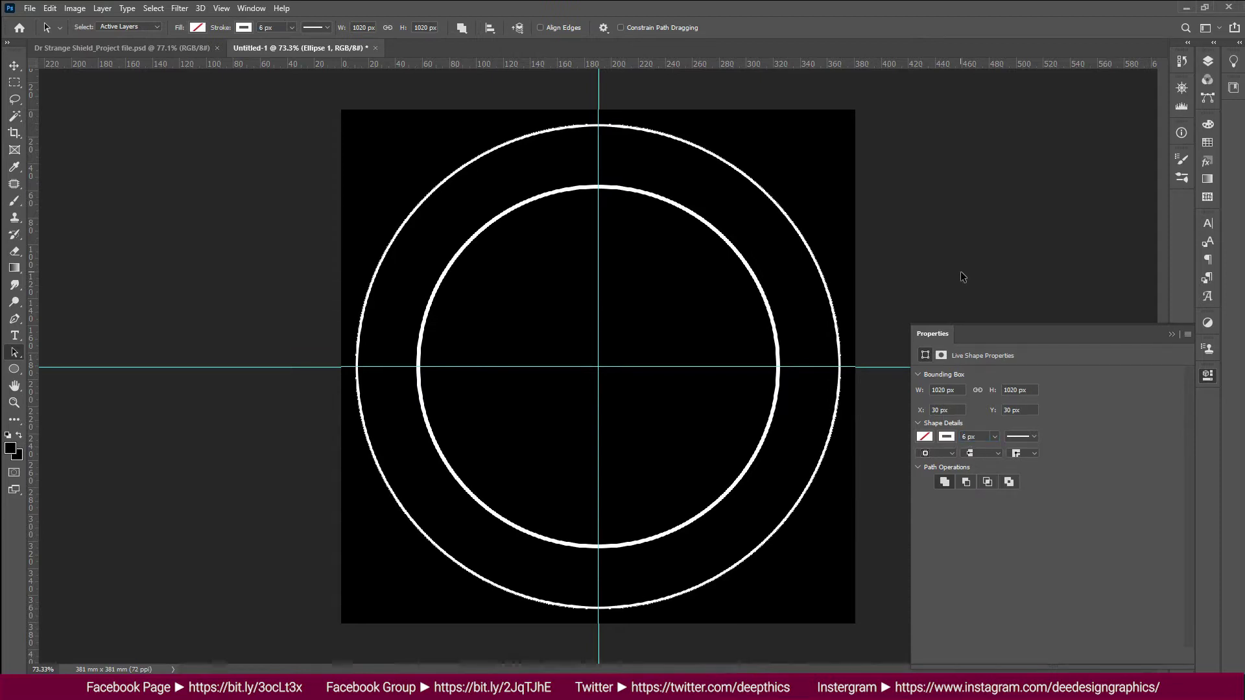
pyautogui.click(1209, 375)
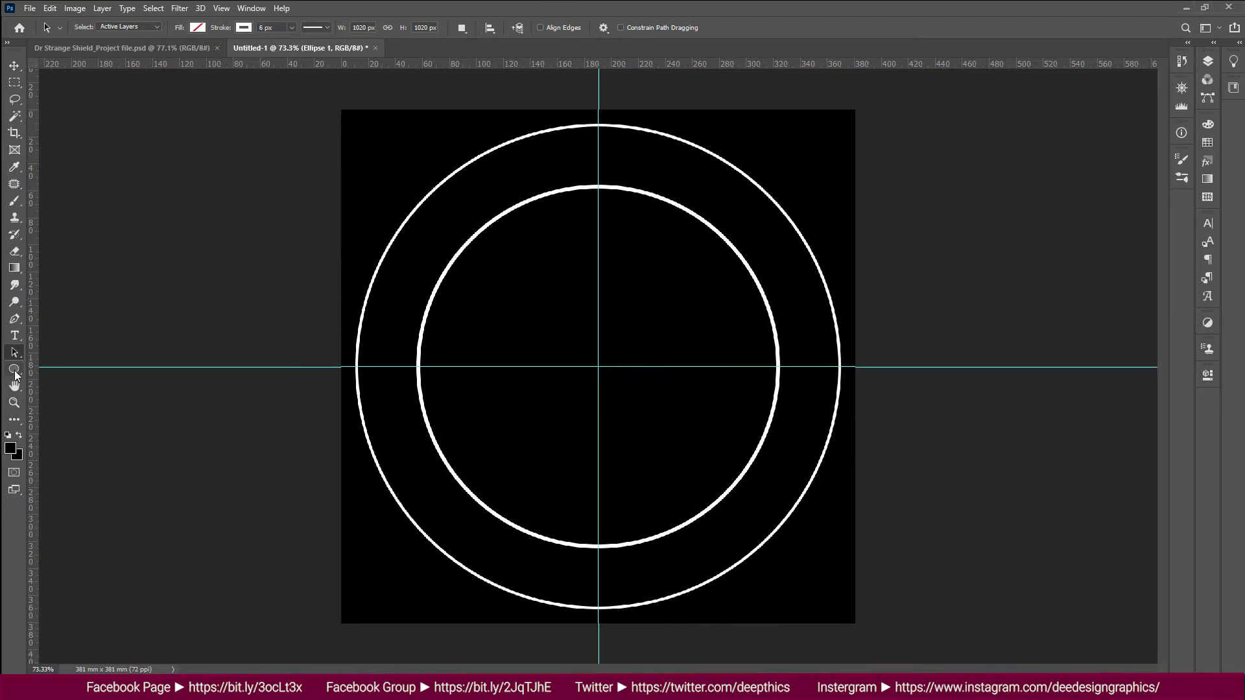
# Step: Draw a centred 500 px white-outlined square, move its layer to the top and duplicate it
pyautogui.moveTo(14, 369); pyautogui.dragTo(58, 367)
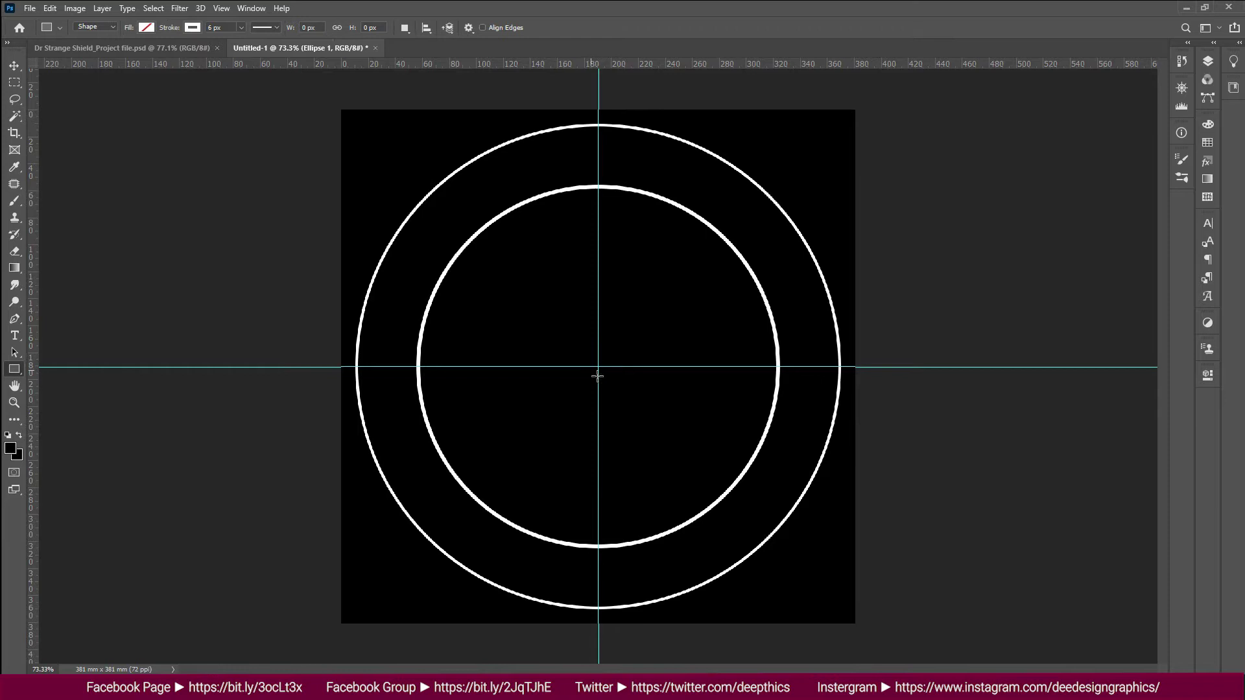
pyautogui.moveTo(603, 371); pyautogui.dragTo(618, 387)
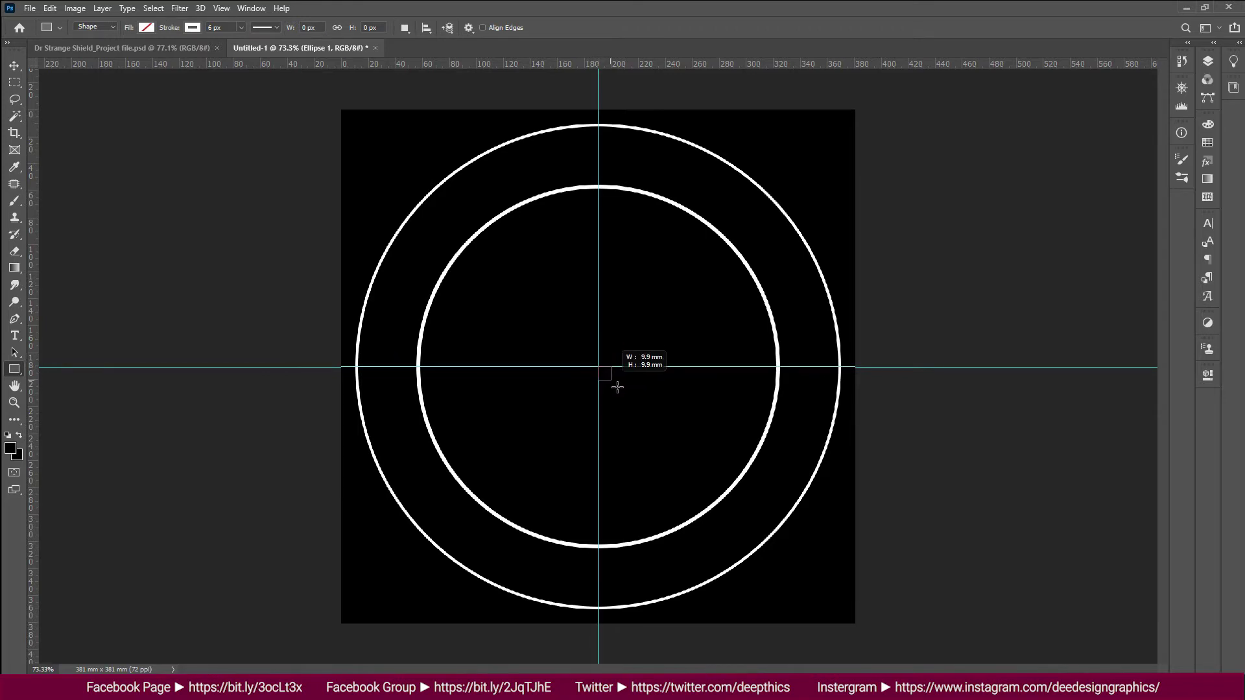
pyautogui.moveTo(618, 387); pyautogui.dragTo(765, 491)
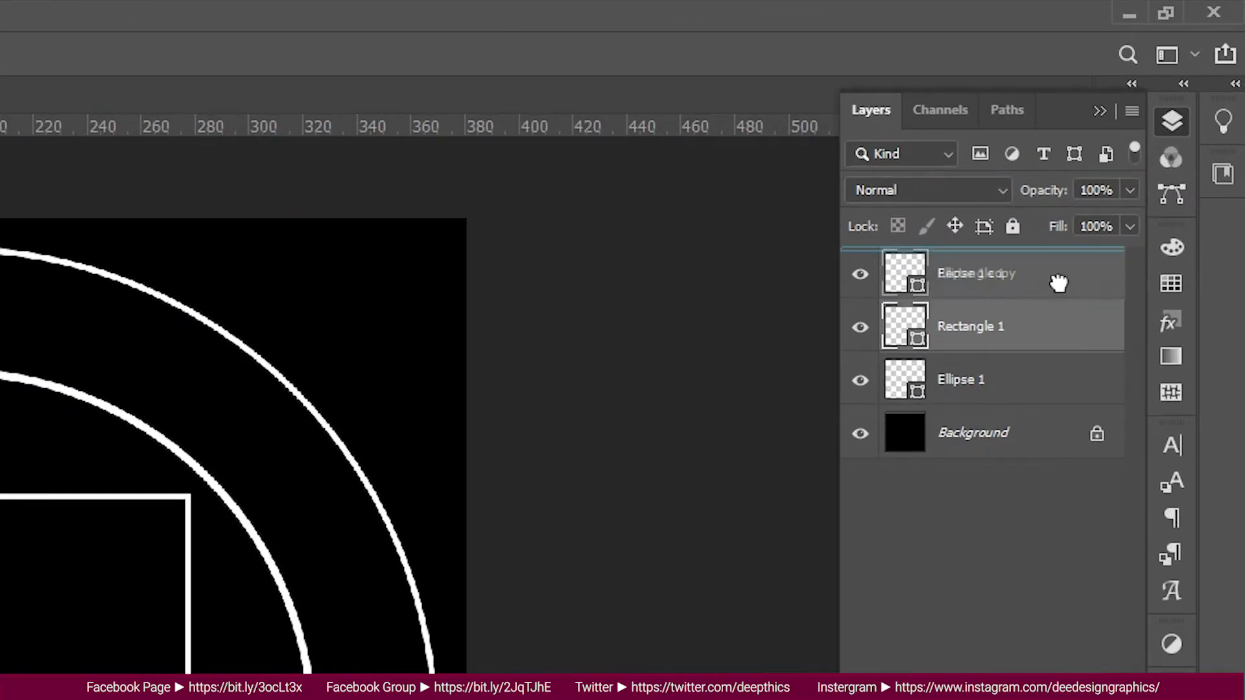
pyautogui.moveTo(1058, 343); pyautogui.dragTo(1057, 266)
pyautogui.hotkey('ctrl', 'j')
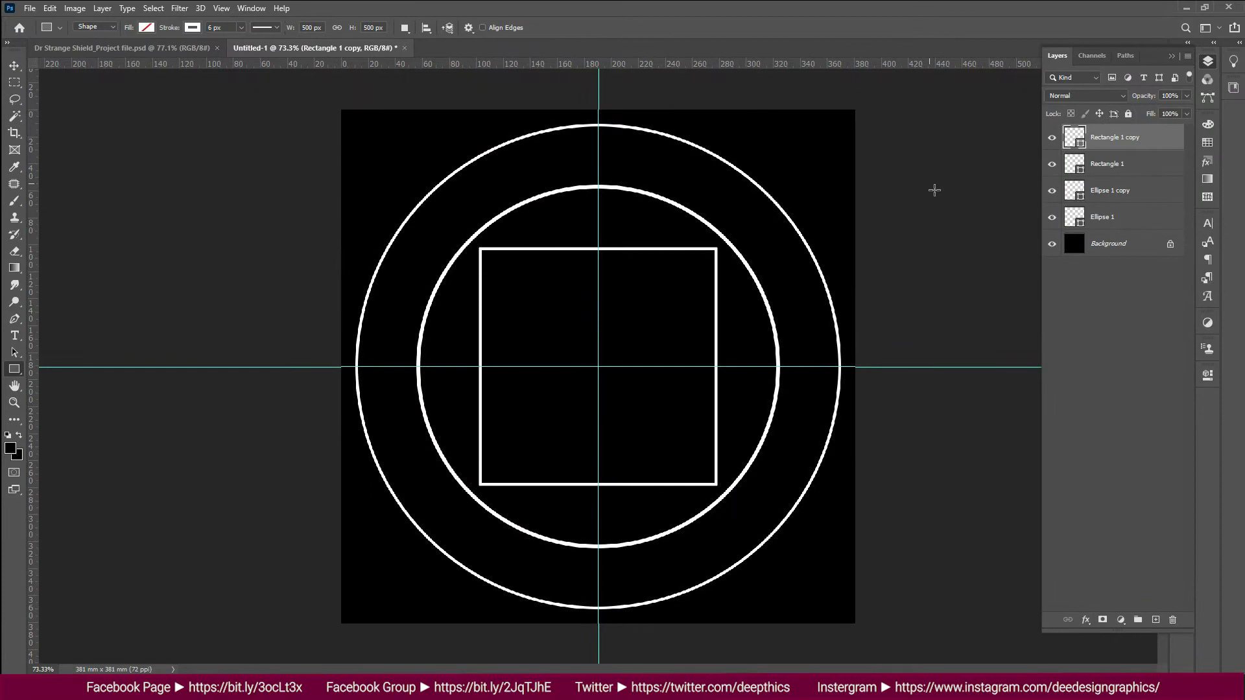
pyautogui.hotkey('ctrl', 't')
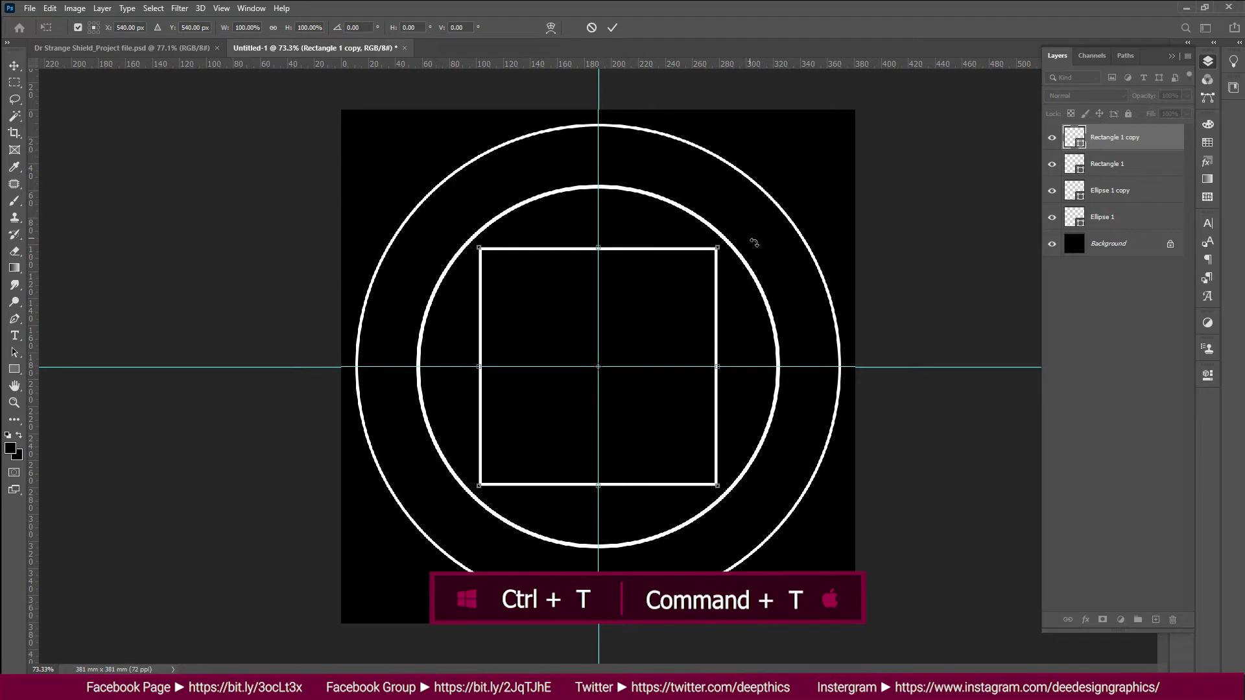
# Step: Rotate the square copy 45° into a diamond, then rotate another copy 15°
pyautogui.moveTo(752, 241); pyautogui.dragTo(797, 377)
pyautogui.press('Return')
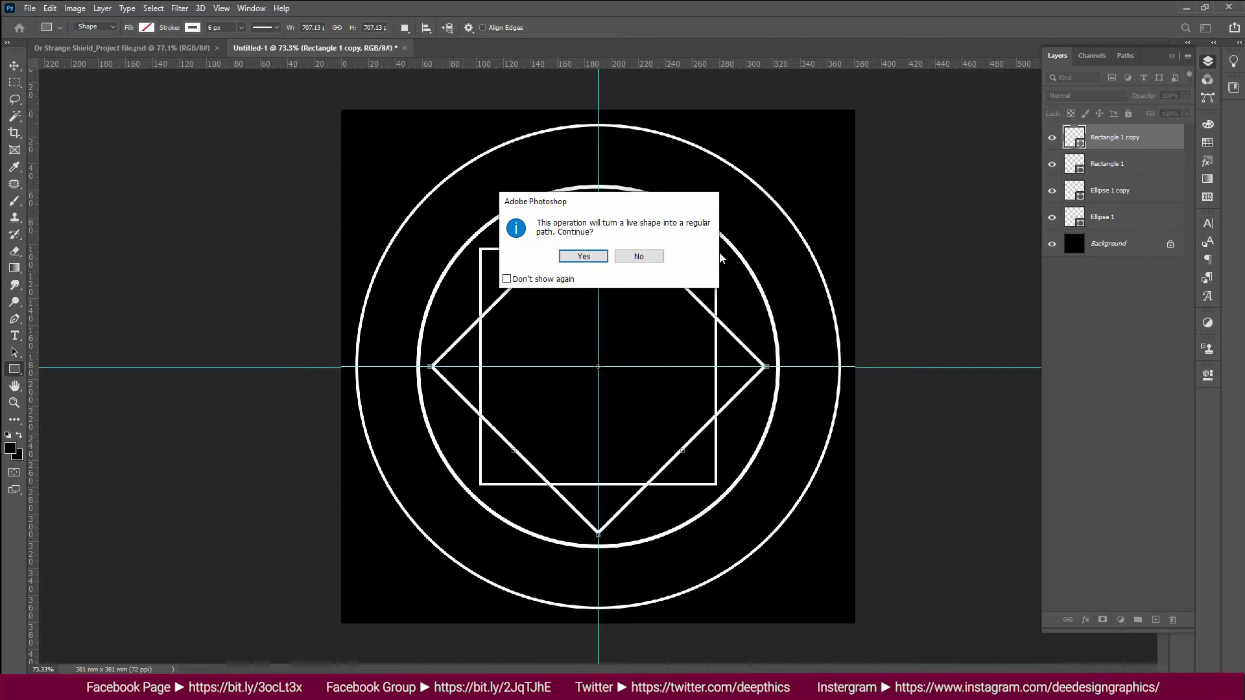
pyautogui.click(584, 257)
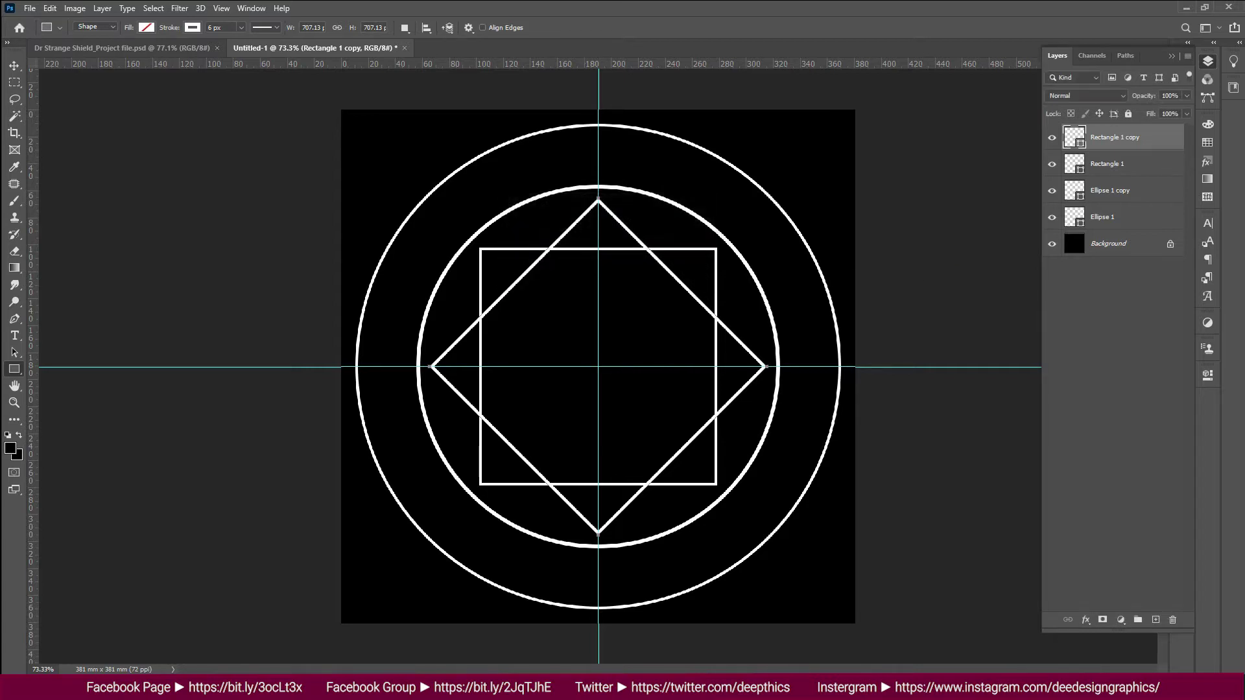
pyautogui.hotkey('ctrl', 'j')
pyautogui.hotkey('ctrl', 't')
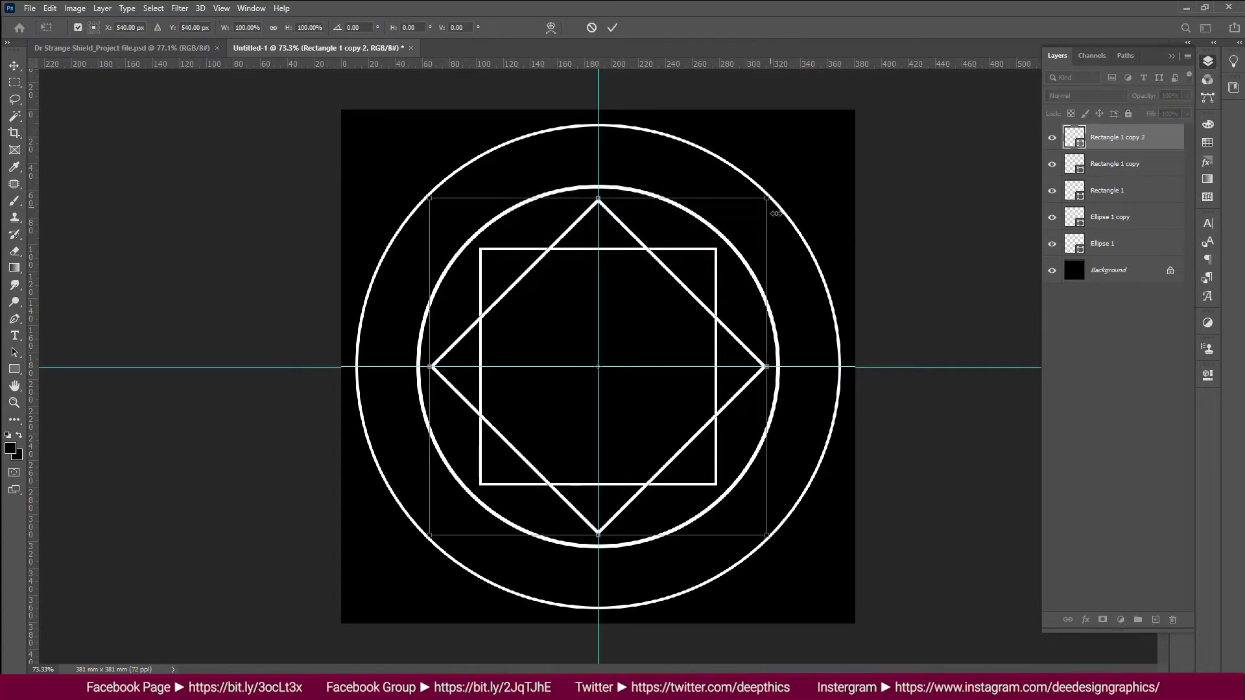
pyautogui.moveTo(784, 194); pyautogui.dragTo(807, 247)
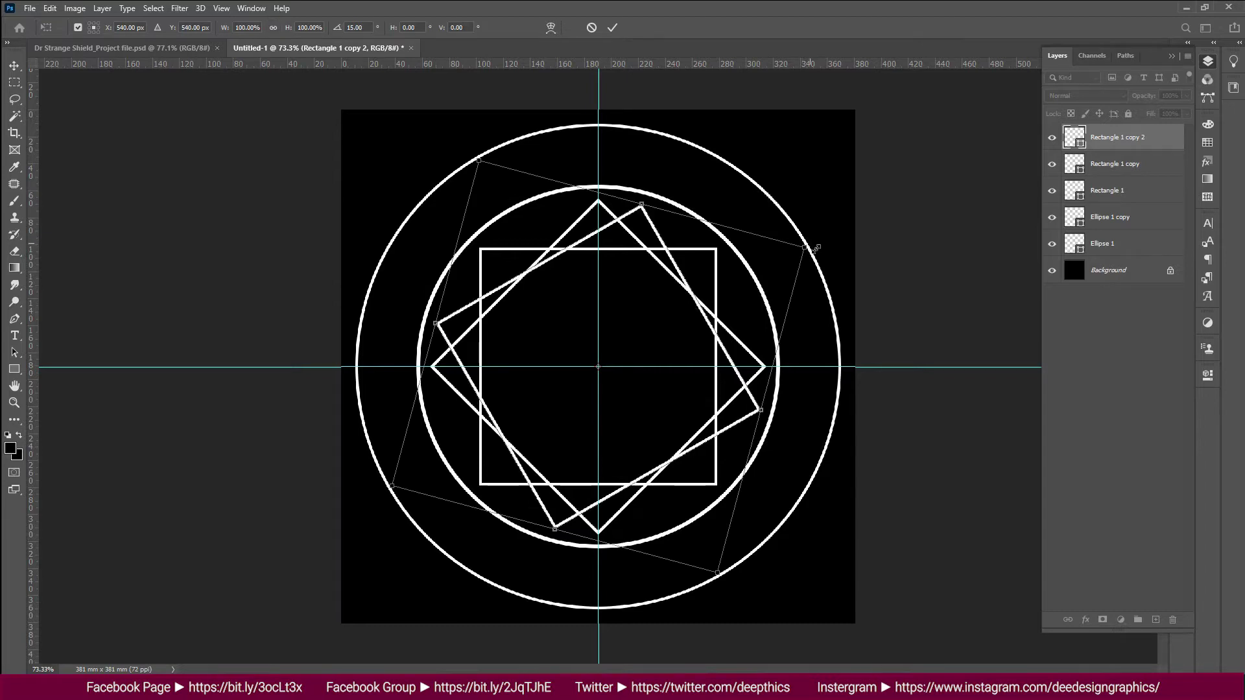
pyautogui.moveTo(1035, 310); pyautogui.dragTo(1160, 310)
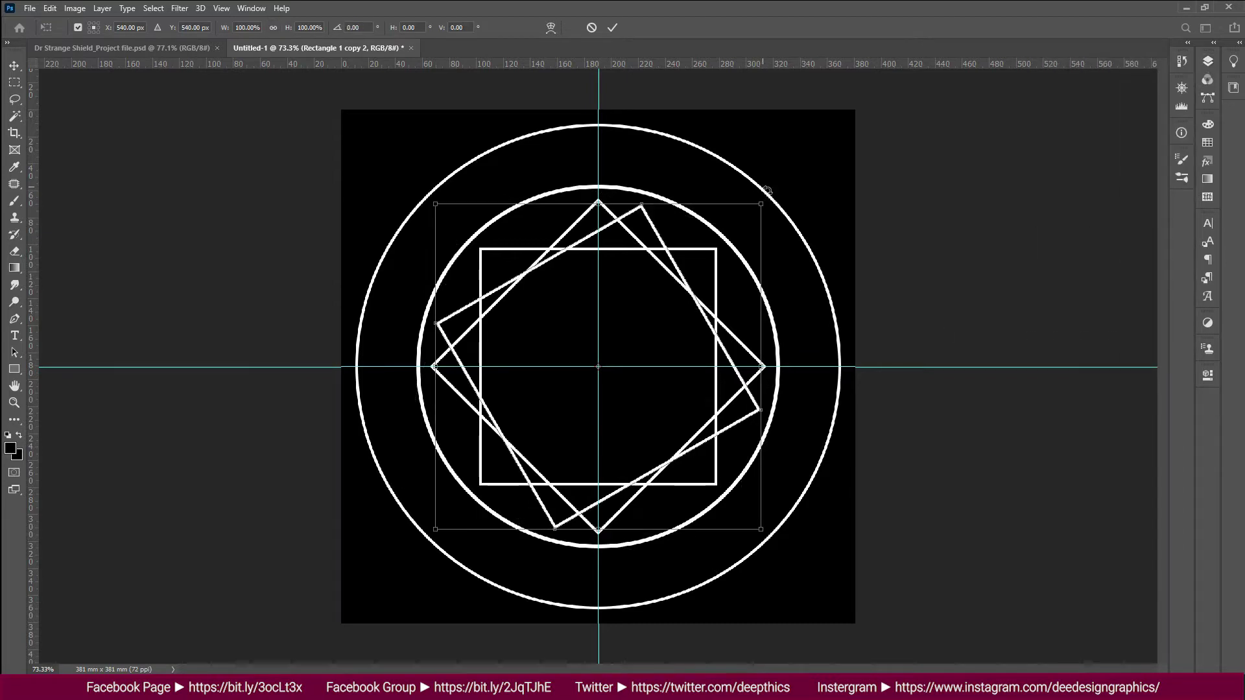
pyautogui.press('Return')
# Step: Draw a new centred square, rotating it about 24° and scaling it up
pyautogui.press('u')
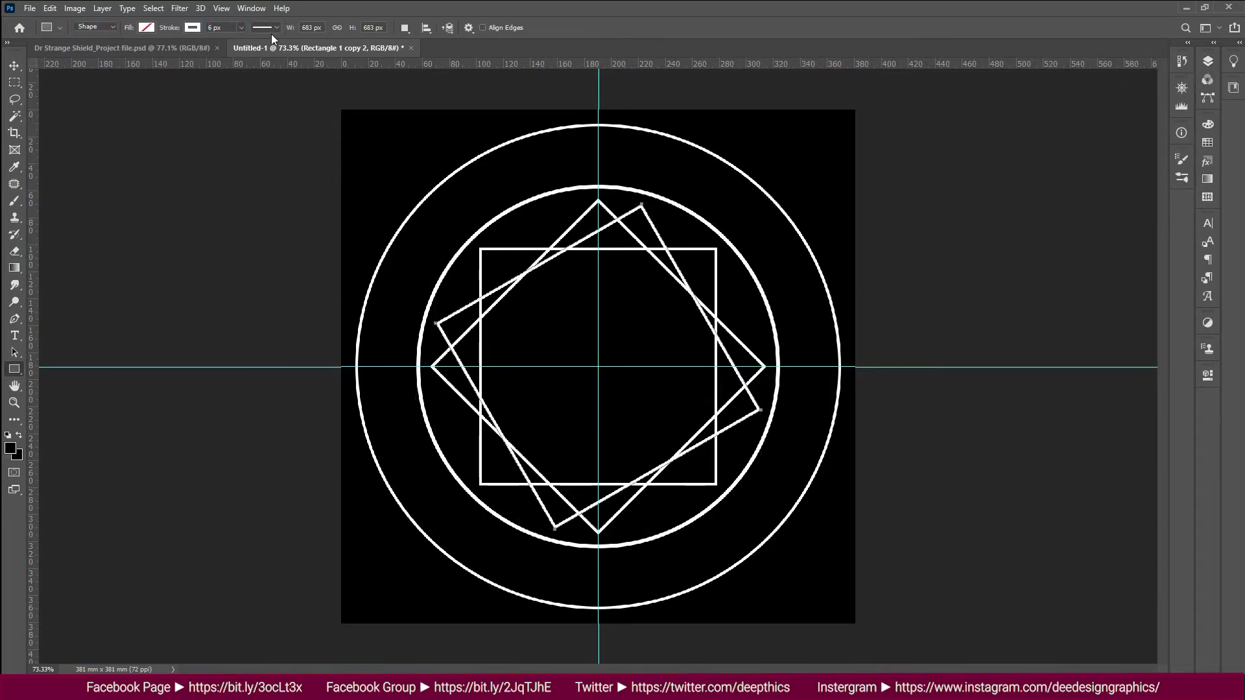
pyautogui.moveTo(598, 367)
pyautogui.mouseDown()
pyautogui.moveTo(506, 250)
pyautogui.moveTo(503, 270)
pyautogui.mouseUp()
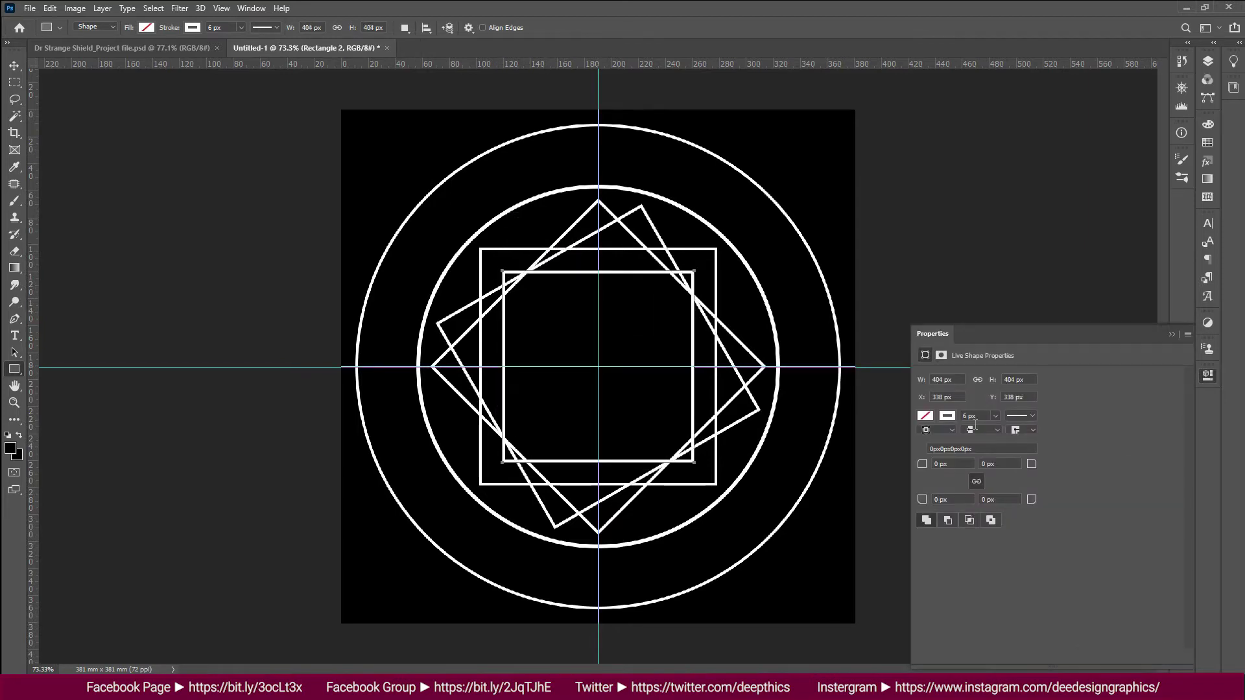
pyautogui.hotkey('ctrl', 't')
pyautogui.moveTo(721, 261); pyautogui.dragTo(753, 319)
pyautogui.moveTo(722, 312); pyautogui.dragTo(746, 300)
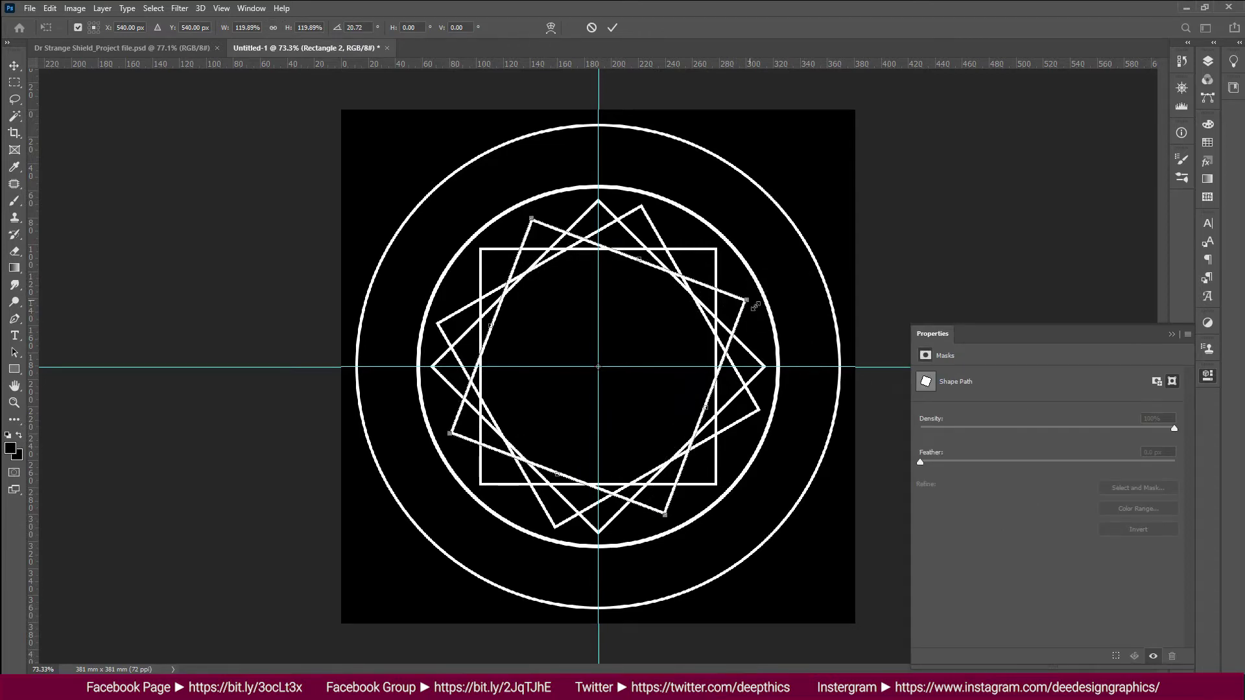
pyautogui.press('Return')
pyautogui.press('Return')
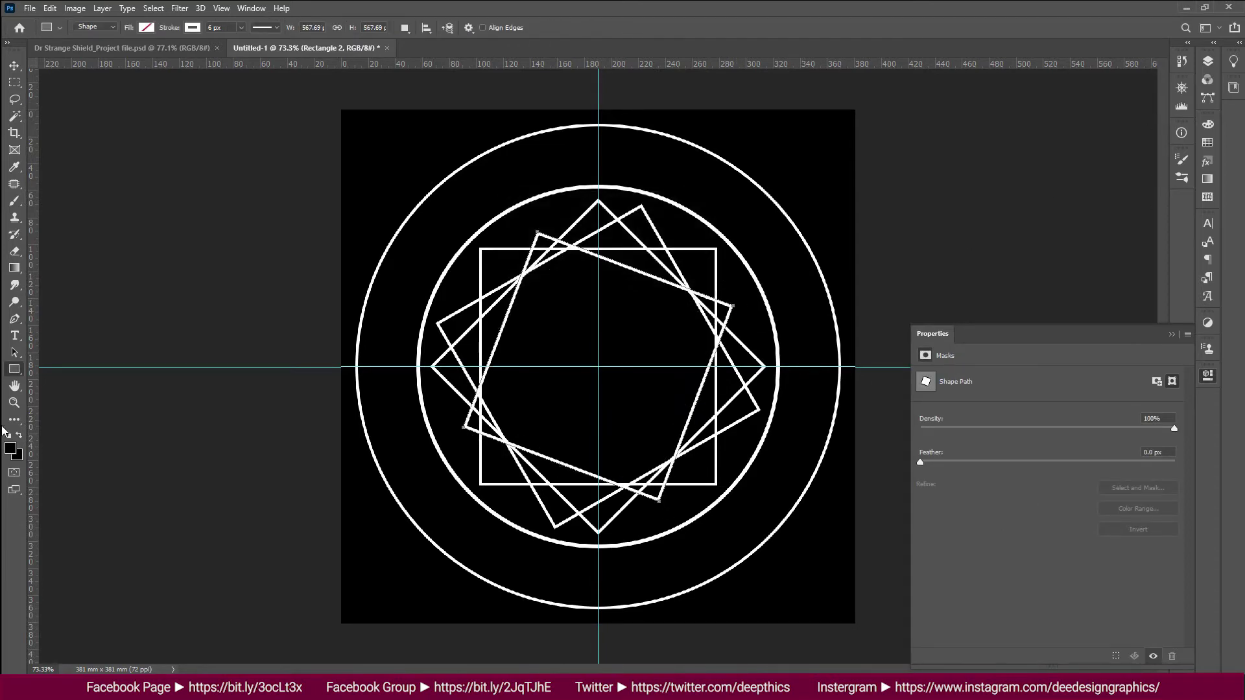
pyautogui.write('4')
pyautogui.press('Return')
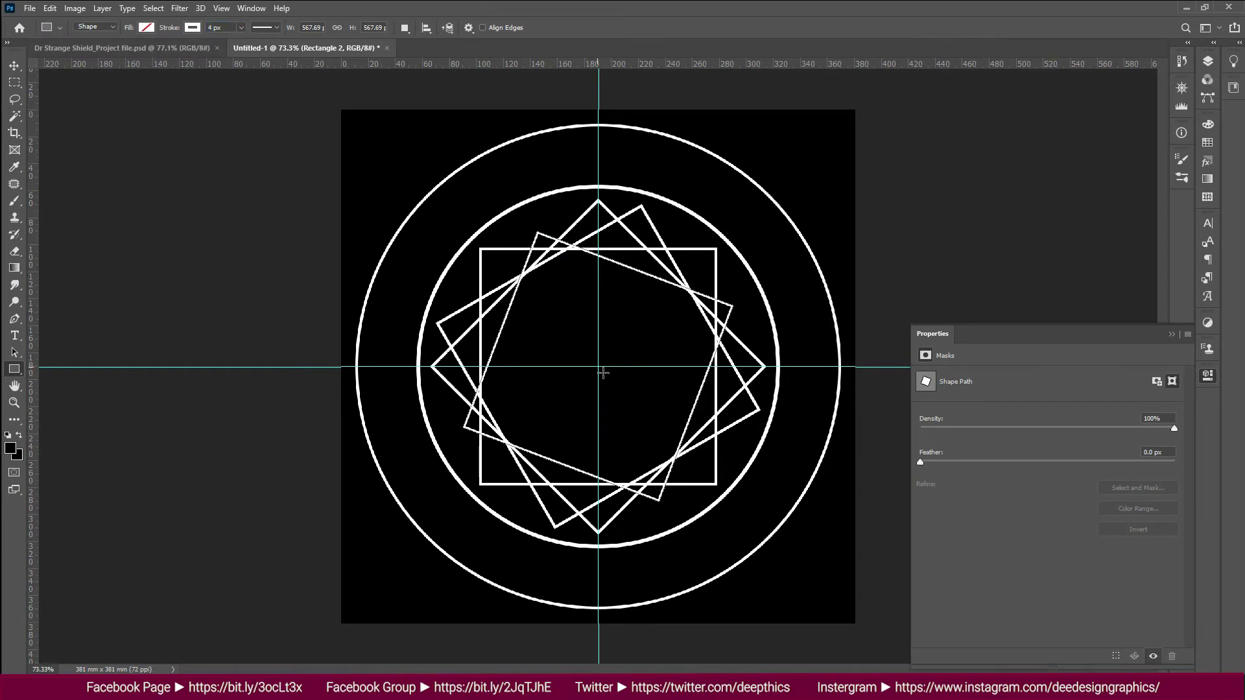
# Step: Draw another centred ~434 px square and a copy rotated 45° into a diamond
pyautogui.moveTo(603, 373); pyautogui.dragTo(495, 264)
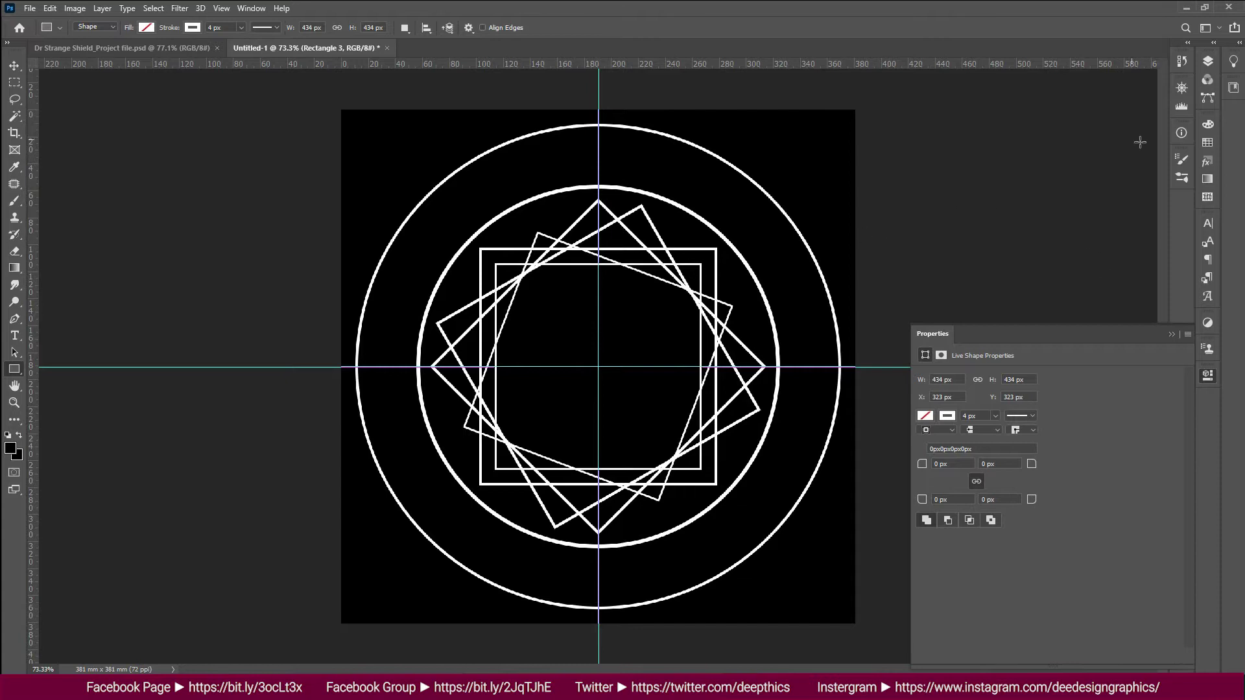
pyautogui.press('F7')
pyautogui.hotkey('ctrl', 'j')
pyautogui.hotkey('ctrl', 't')
pyautogui.moveTo(802, 341); pyautogui.dragTo(785, 432)
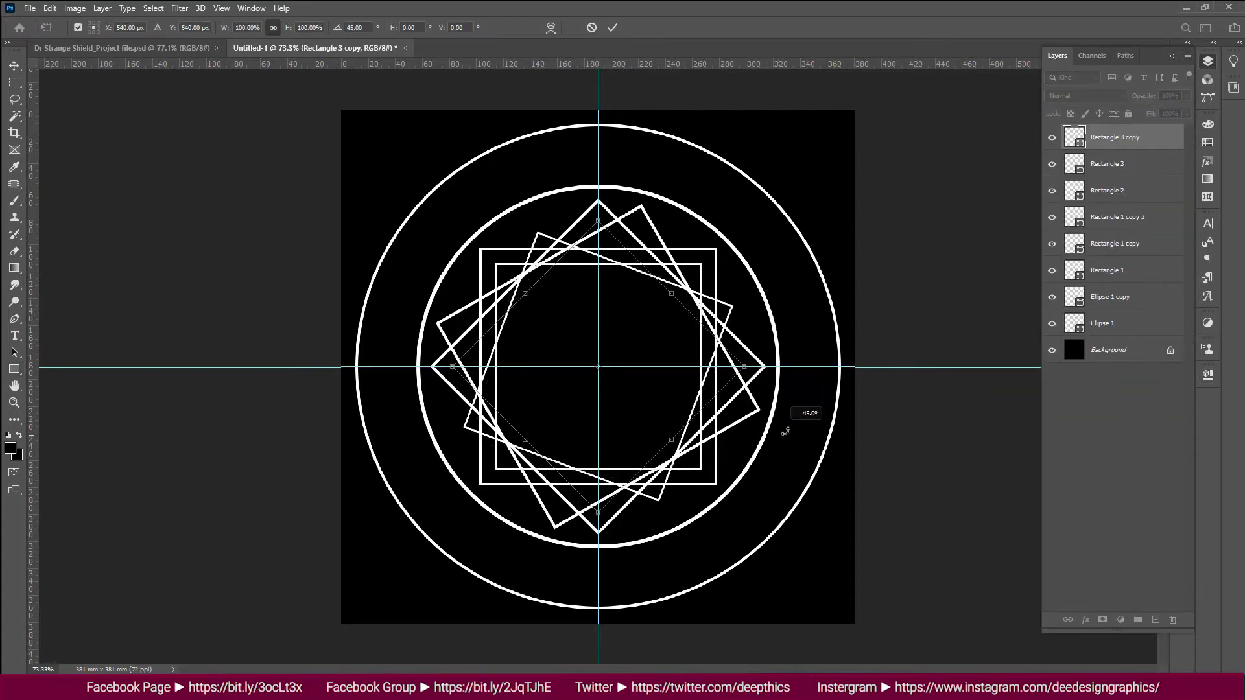
pyautogui.press('Return')
# Step: Draw a centred 706 px circle just inside the inner ring
pyautogui.rightClick(21, 373)
pyautogui.click(129, 392)
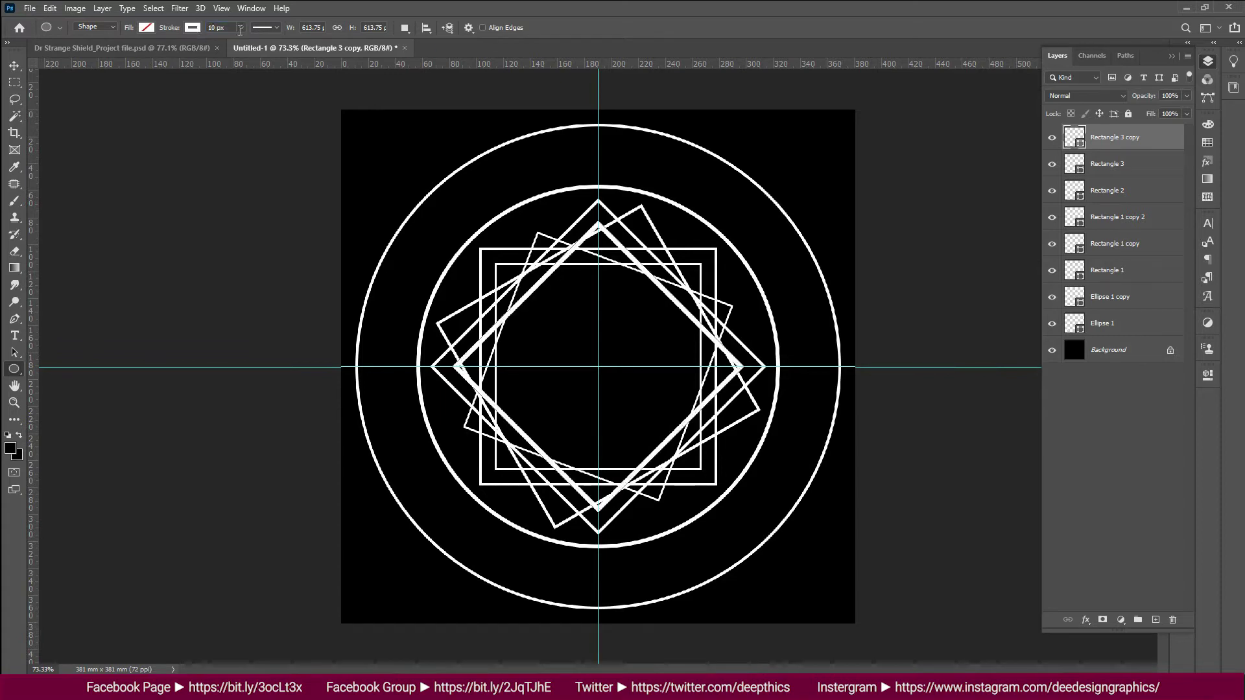
pyautogui.write('6')
pyautogui.write('8')
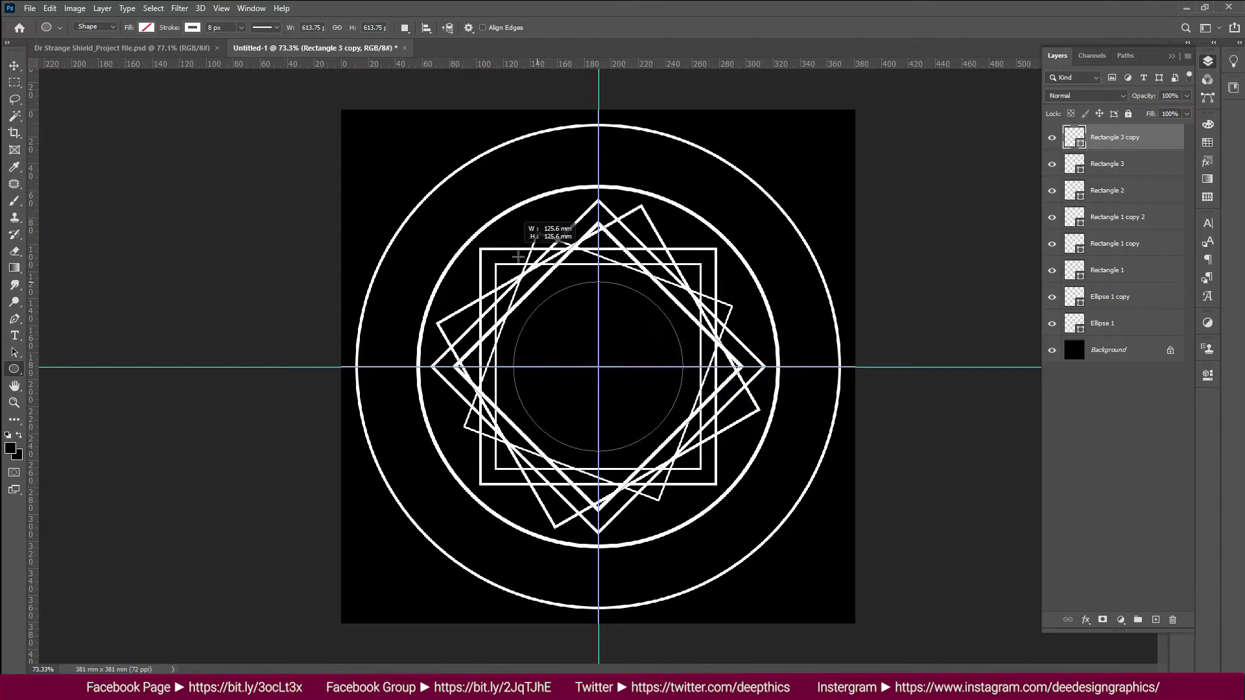
pyautogui.moveTo(598, 367); pyautogui.dragTo(430, 198)
pyautogui.write('6')
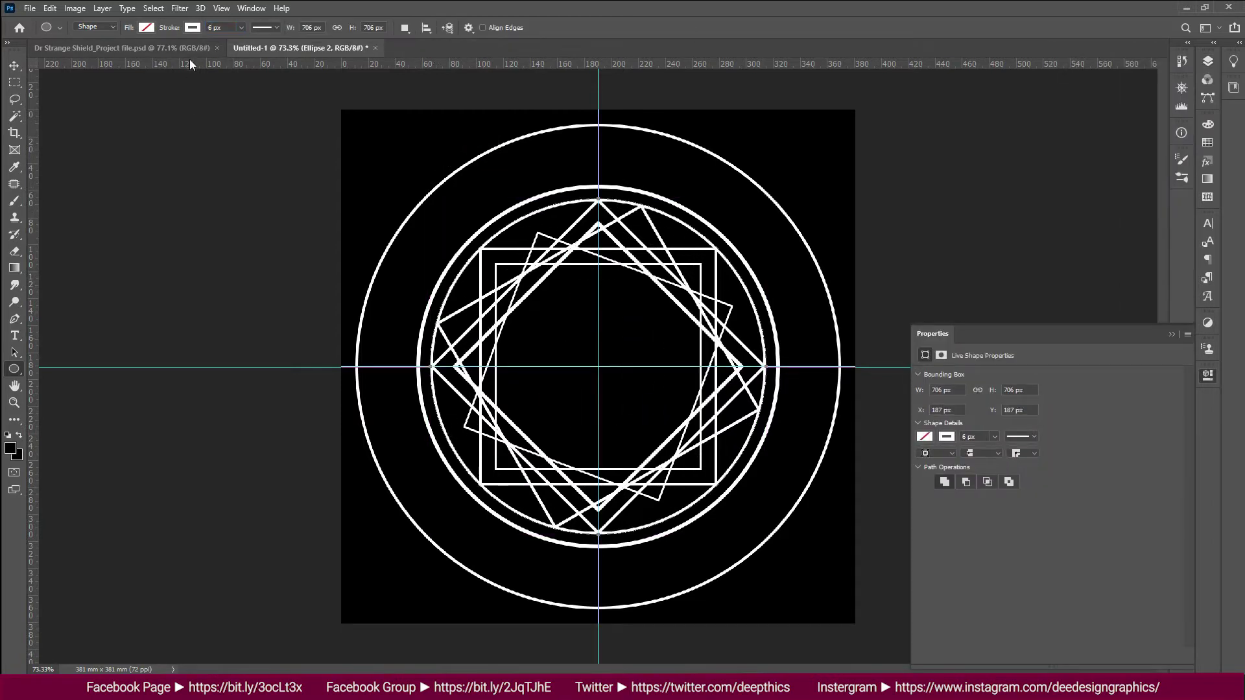
# Step: Give the new circle a 4 px outline and make two slightly larger concentric copies
pyautogui.press('Return')
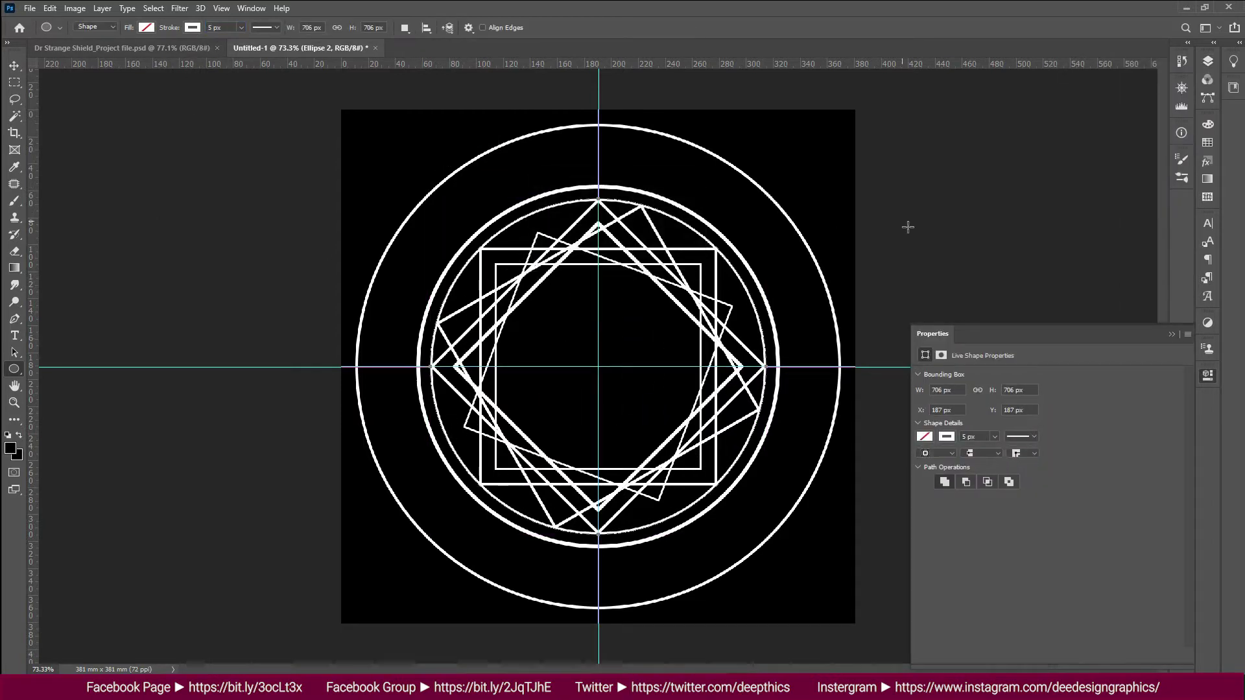
pyautogui.click(14, 67)
pyautogui.press('Down')
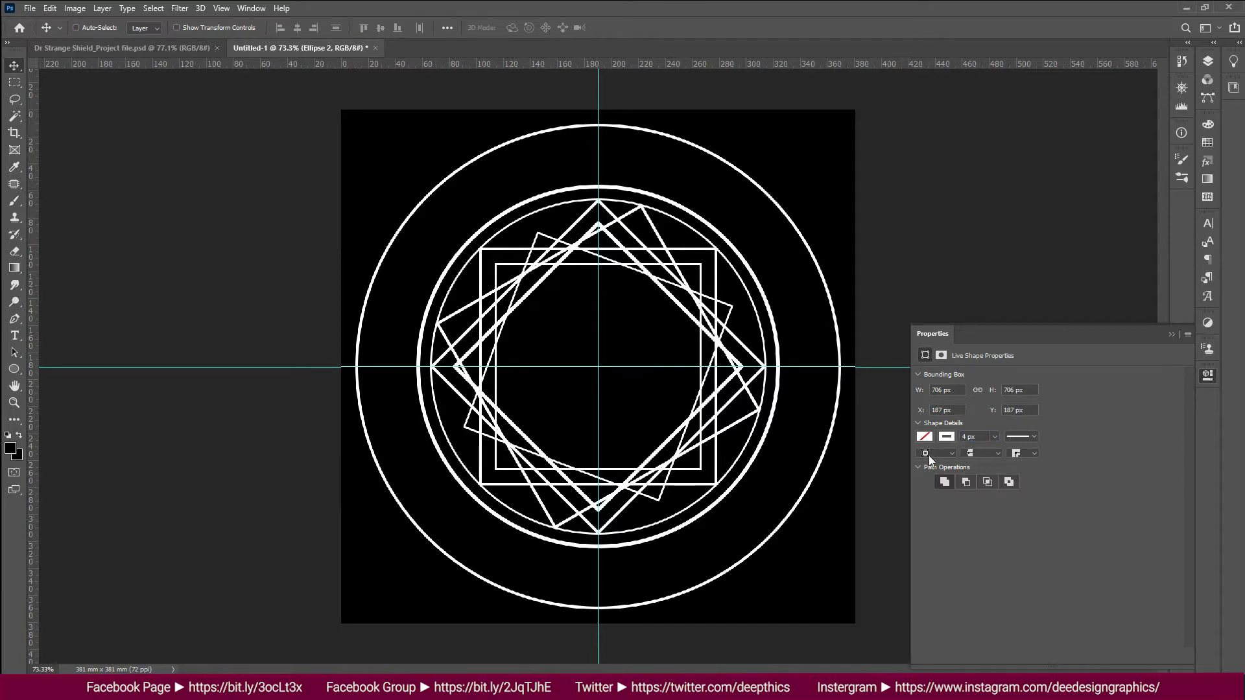
pyautogui.hotkey('ctrl', 'j')
pyautogui.hotkey('ctrl', 't')
pyautogui.moveTo(767, 197)
pyautogui.mouseDown()
pyautogui.moveTo(797, 185)
pyautogui.moveTo(834, 128)
pyautogui.moveTo(700, 276)
pyautogui.mouseUp()
pyautogui.press('Return')
pyautogui.hotkey('ctrl', 'j')
pyautogui.hotkey('ctrl', 't')
pyautogui.press('Return')
# Step: Shrink a copy into a small central circle with a bold 10 px outline
pyautogui.hotkey('ctrl', 'j')
pyautogui.hotkey('ctrl', 't')
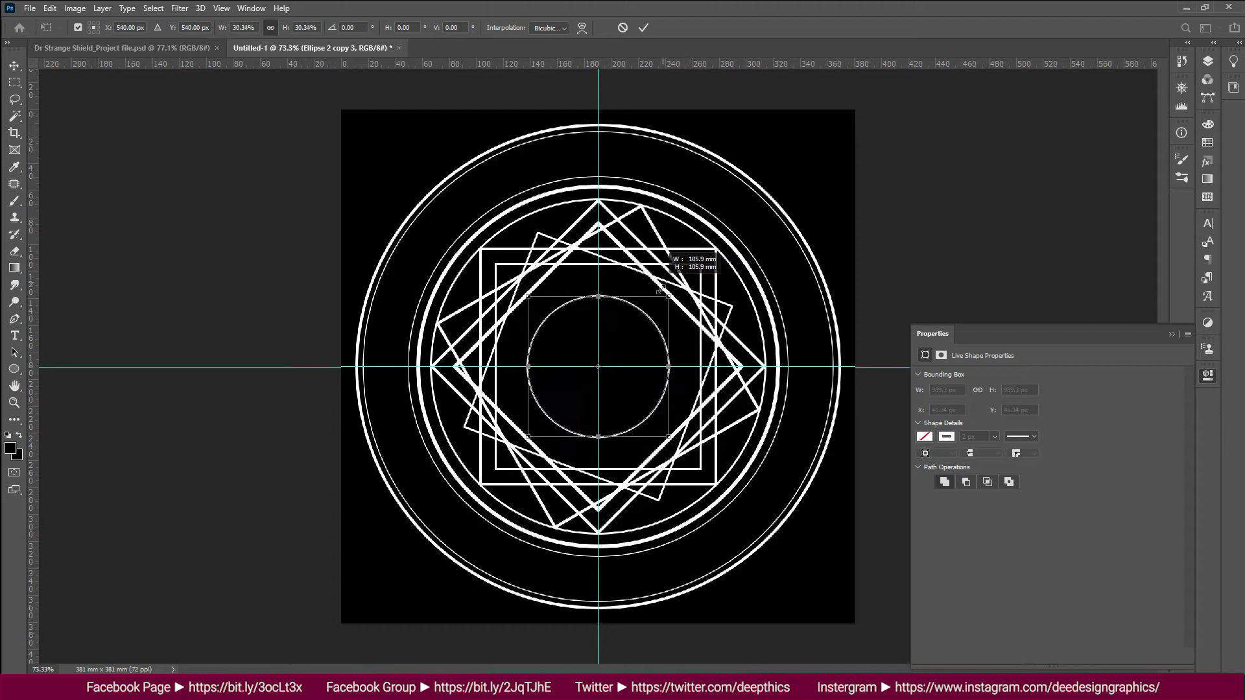
pyautogui.moveTo(699, 275); pyautogui.dragTo(627, 338)
pyautogui.press('Return')
pyautogui.click(969, 436)
pyautogui.write('10')
pyautogui.press('Return')
# Step: Enlarge a duplicate of the bold circle into a 248 px ring with a 6 px outline
pyautogui.hotkey('ctrl', 'j')
pyautogui.hotkey('ctrl', 't')
pyautogui.moveTo(627, 338); pyautogui.dragTo(660, 304)
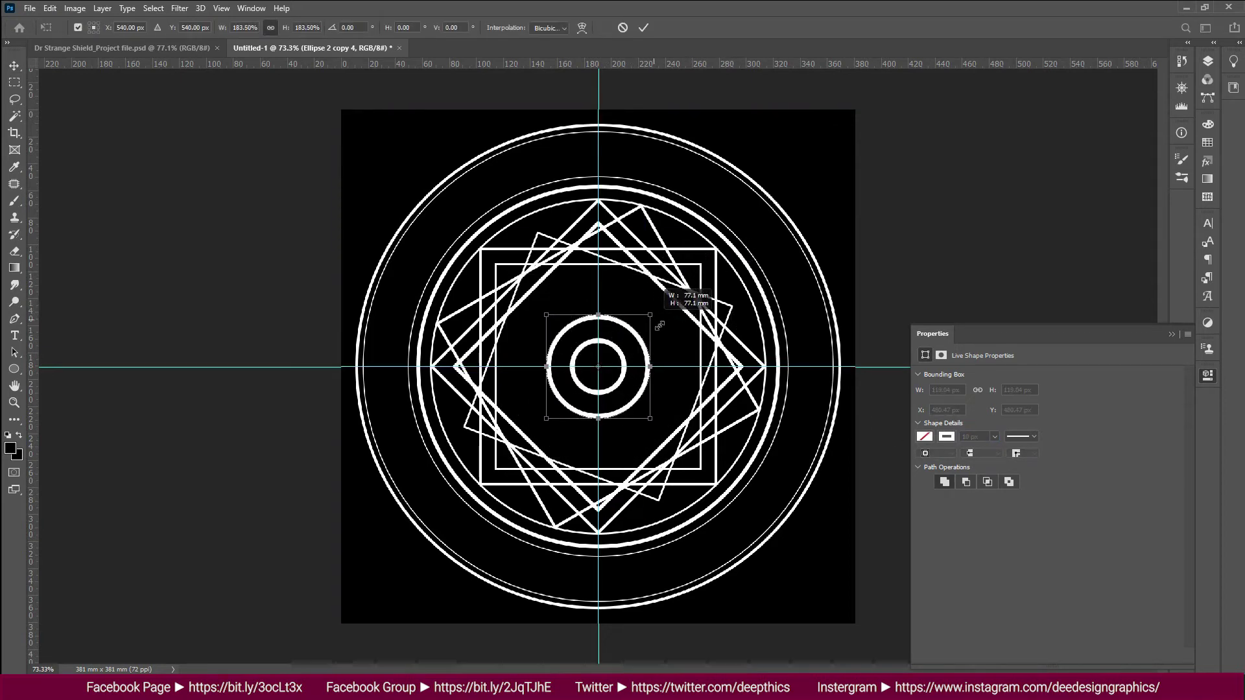
pyautogui.press('Return')
pyautogui.write('8')
pyautogui.press('Return')
pyautogui.write('6')
pyautogui.press('Return')
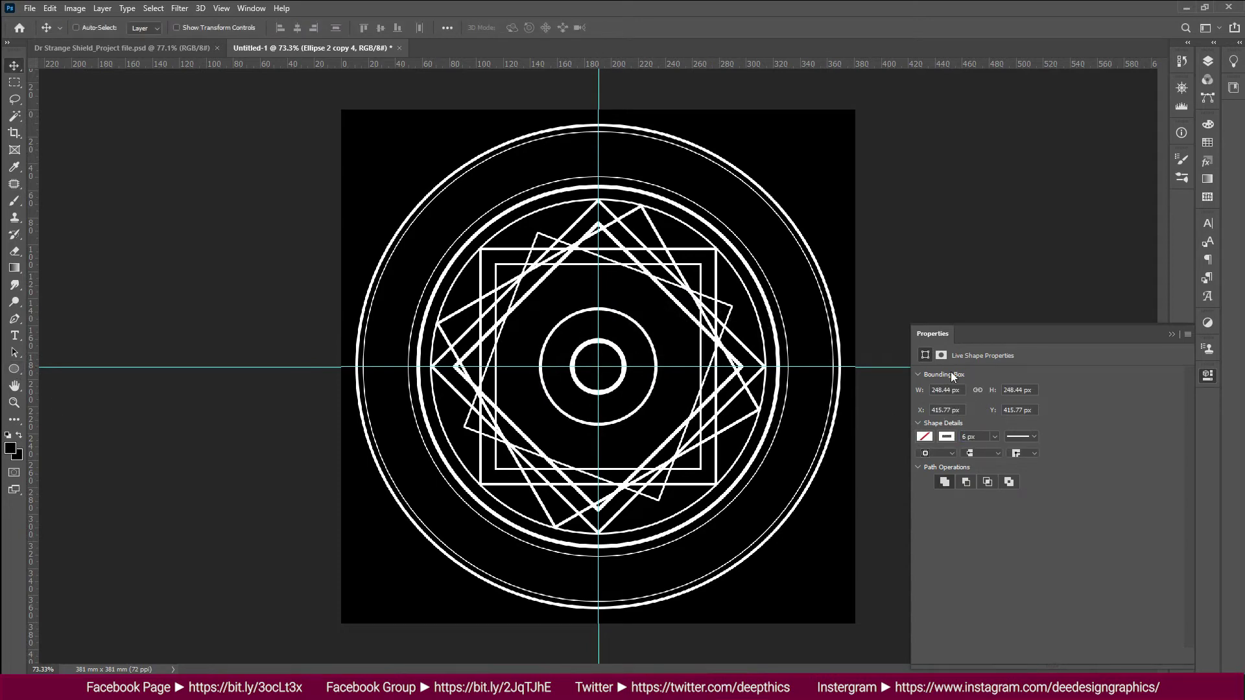
# Step: Add two more concentric copies: one enlarged, then one scaled down to about 91%
pyautogui.hotkey('ctrl', 'j')
pyautogui.hotkey('ctrl', 't')
pyautogui.moveTo(657, 308); pyautogui.dragTo(711, 289)
pyautogui.press('Return')
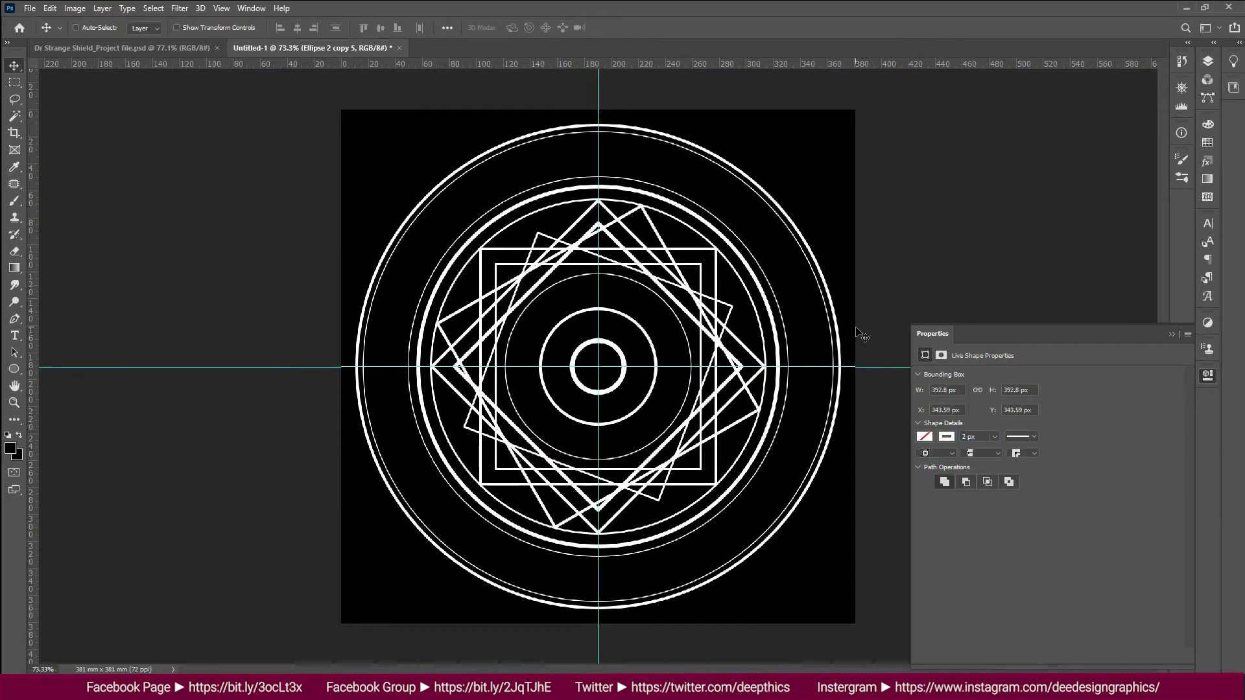
pyautogui.hotkey('ctrl', 'j')
pyautogui.hotkey('ctrl', 't')
pyautogui.moveTo(760, 295); pyautogui.dragTo(737, 297)
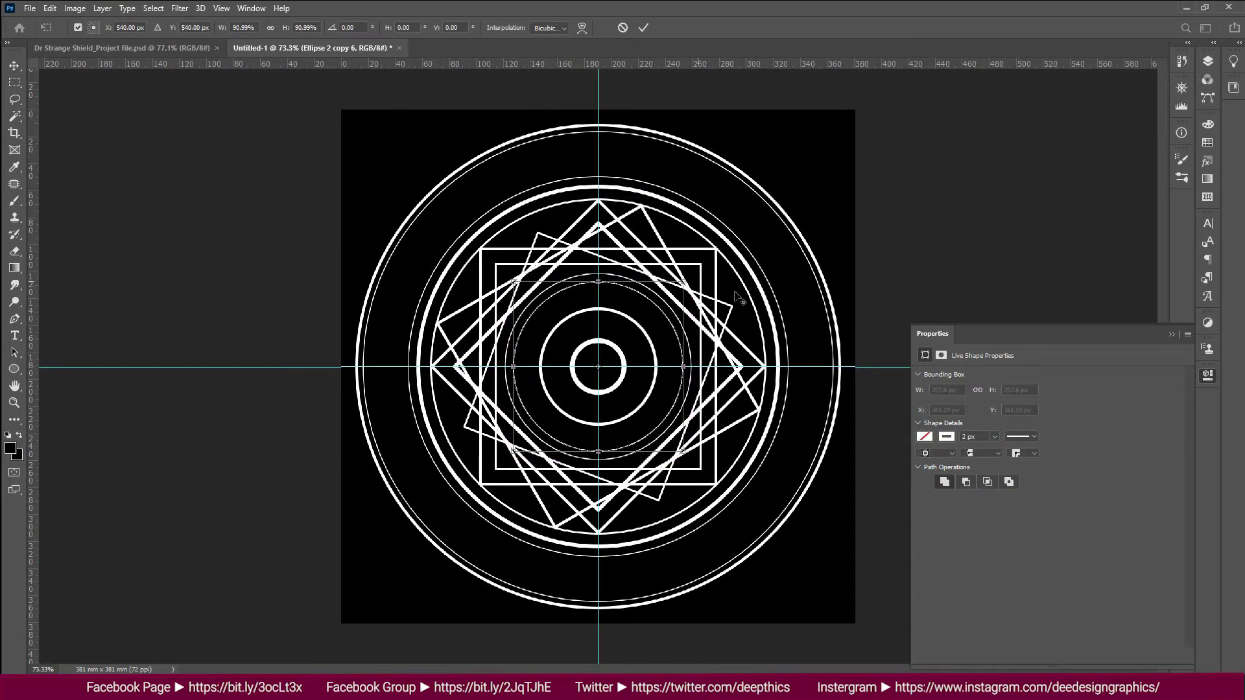
pyautogui.press('Return')
pyautogui.rightClick(15, 369)
# Step: Draw a centred square around the central rings and add a copy rotated 45° into a diamond
pyautogui.click(58, 365)
pyautogui.moveTo(603, 374); pyautogui.dragTo(527, 295)
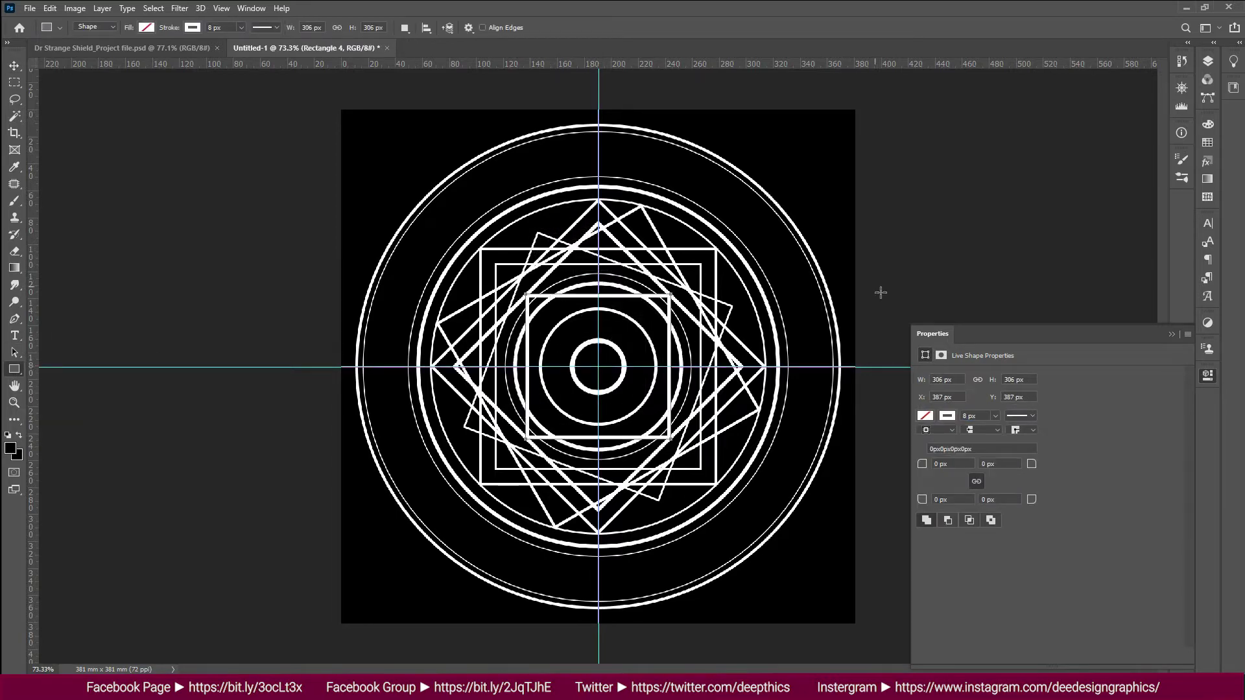
pyautogui.hotkey('ctrl', 'j')
pyautogui.hotkey('ctrl', 't')
pyautogui.moveTo(700, 285); pyautogui.dragTo(731, 382)
pyautogui.press('Return')
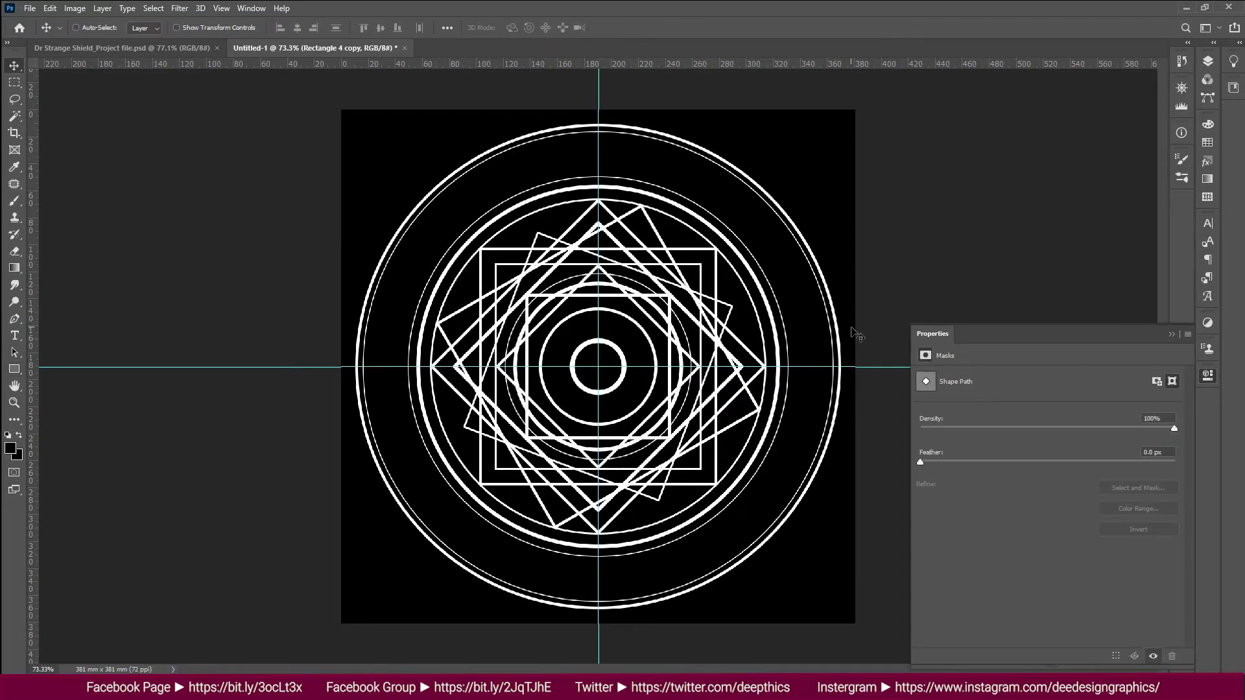
# Step: With the Pen tool in Shape mode, draw a narrow spike triangle above the centre ring
pyautogui.click(14, 318)
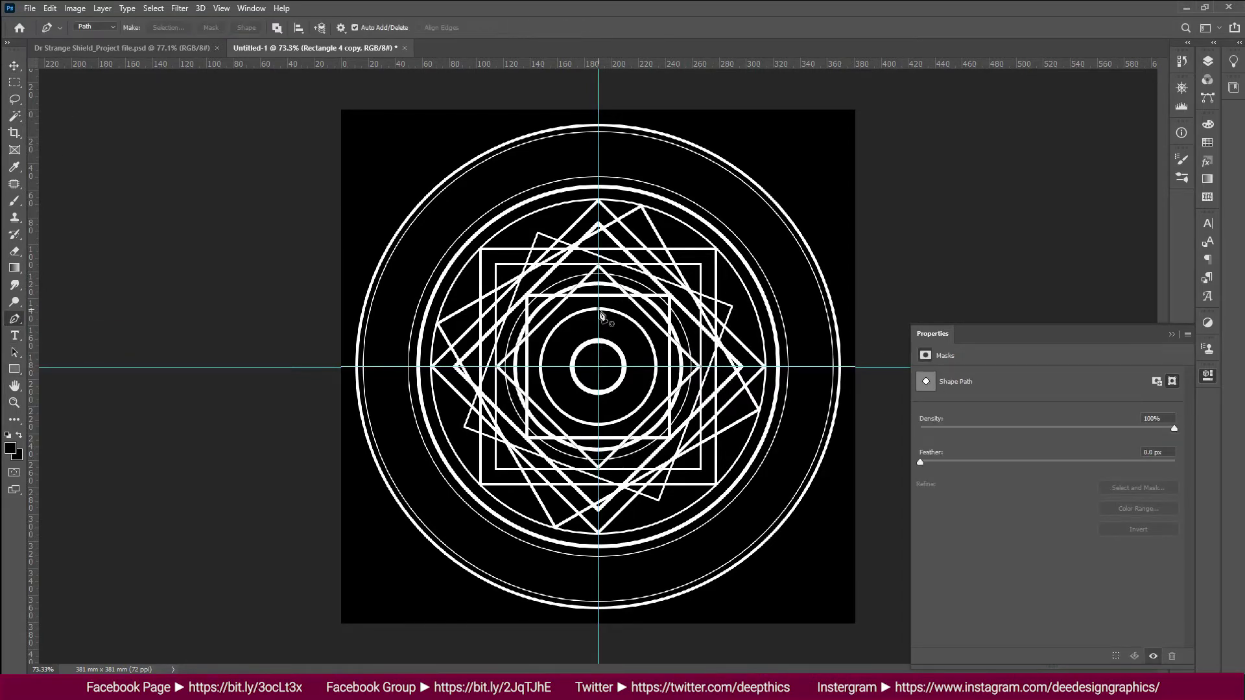
pyautogui.click(78, 27)
pyautogui.click(91, 38)
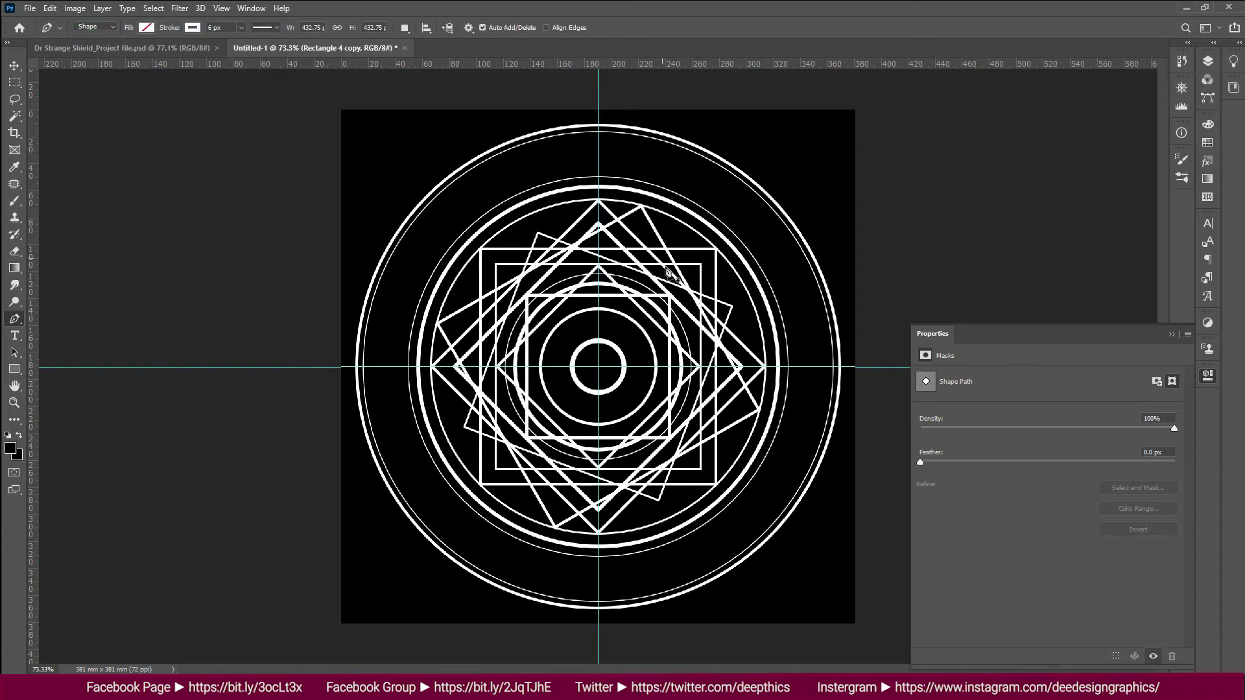
pyautogui.click(598, 308)
pyautogui.click(591, 340)
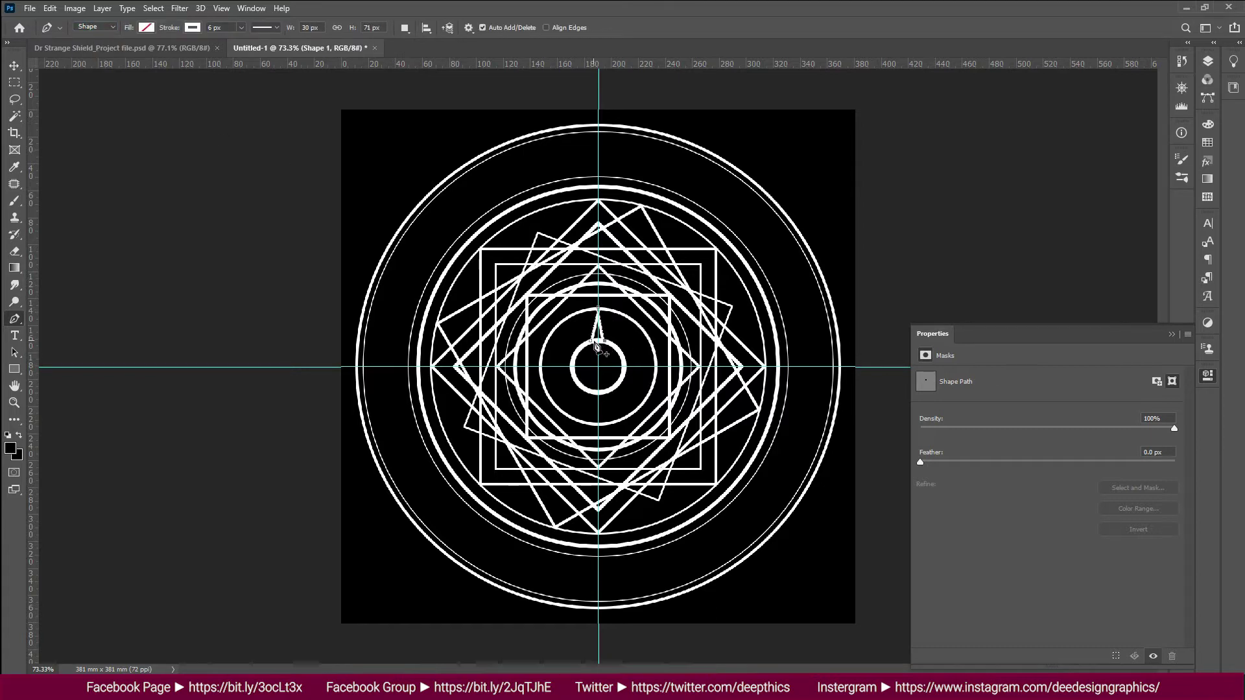
# Step: Make a copy of the spike rotated 30° around the canvas centre
pyautogui.hotkey('ctrl', 't')
pyautogui.scroll(4, 552, 255)
pyautogui.scroll(1, 553, 255)
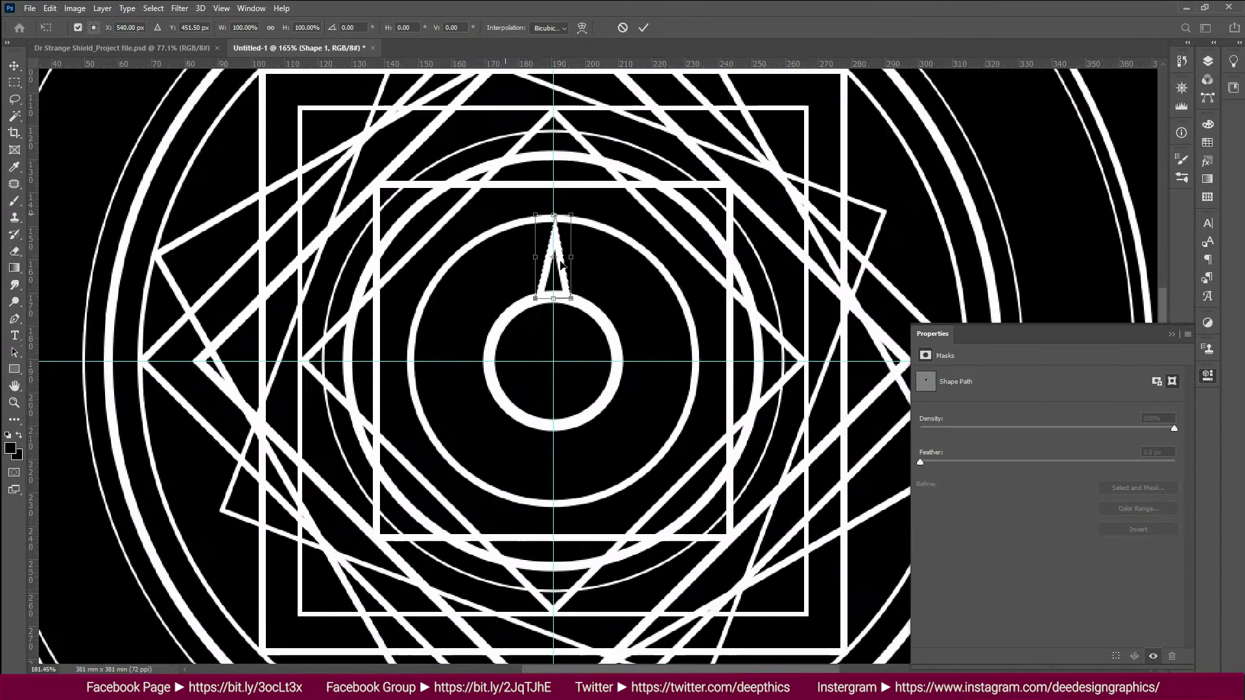
pyautogui.scroll(2, 552, 255)
pyautogui.hotkey('ctrl', 'alt', 't')
pyautogui.moveTo(531, 178); pyautogui.dragTo(544, 408)
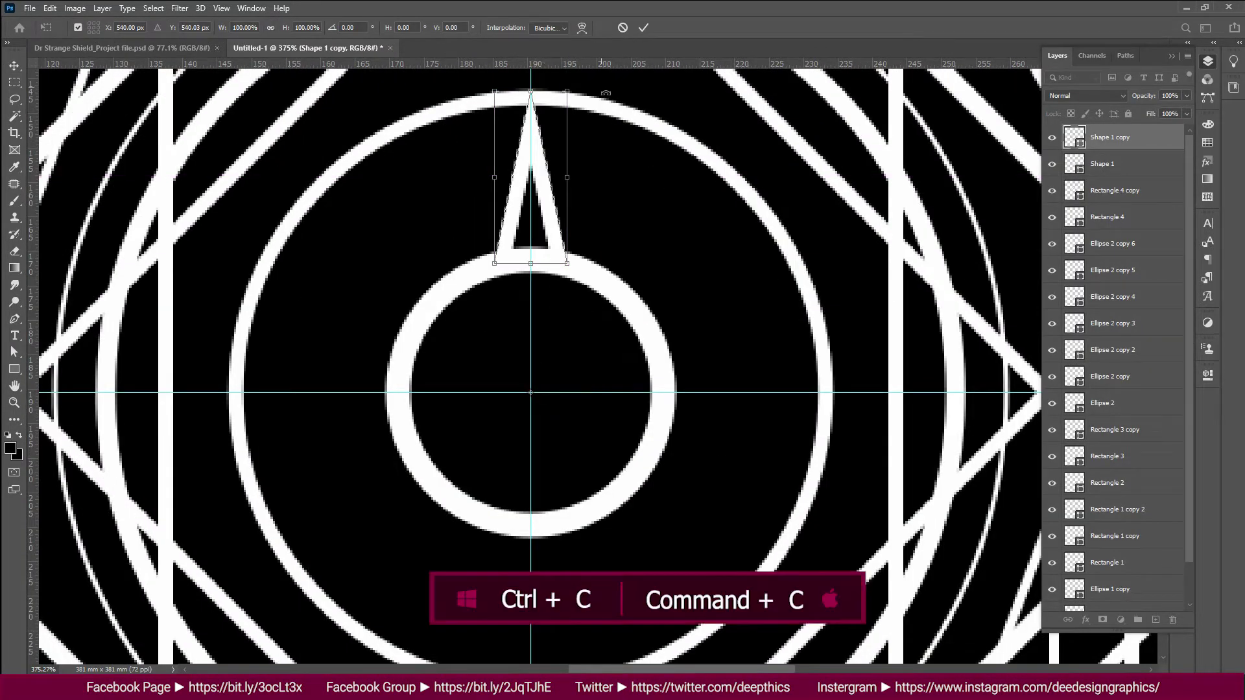
pyautogui.moveTo(605, 93); pyautogui.dragTo(739, 172)
pyautogui.press('Return')
# Step: Add further spike copies rotated around the centre until one points right
pyautogui.hotkey('ctrl', 'j')
pyautogui.hotkey('ctrl', 't')
pyautogui.moveTo(621, 214); pyautogui.dragTo(530, 392)
pyautogui.moveTo(694, 149); pyautogui.dragTo(804, 269)
pyautogui.press('Return')
pyautogui.hotkey('ctrl', 'alt', 't')
pyautogui.moveTo(731, 314); pyautogui.dragTo(586, 392)
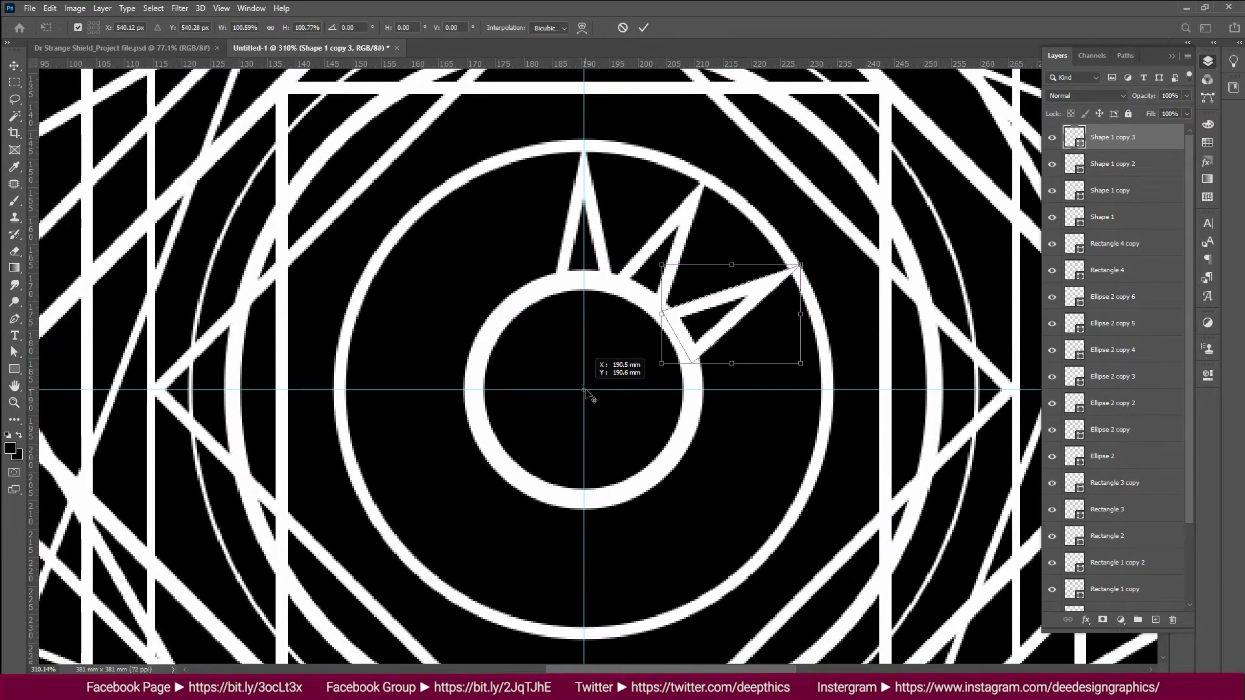
pyautogui.moveTo(811, 259); pyautogui.dragTo(842, 389)
pyautogui.press('Return')
# Step: Continue rotating spike copies in 30° steps until one points straight down
pyautogui.hotkey('ctrl', 'alt', 't')
pyautogui.moveTo(761, 391); pyautogui.dragTo(595, 392)
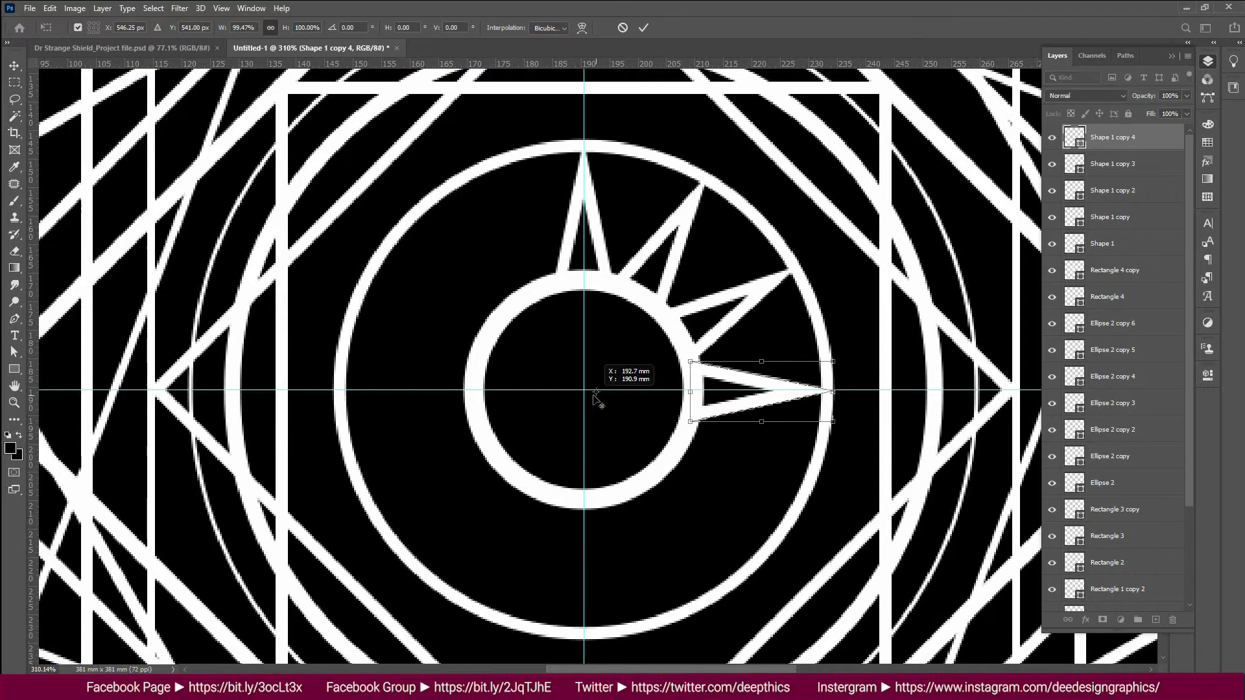
pyautogui.moveTo(842, 402); pyautogui.dragTo(800, 530)
pyautogui.press('Return')
pyautogui.hotkey('ctrl', 'alt', 't')
pyautogui.moveTo(737, 480); pyautogui.dragTo(595, 392)
pyautogui.moveTo(795, 406)
pyautogui.mouseDown()
pyautogui.moveTo(721, 550)
pyautogui.moveTo(675, 580)
pyautogui.moveTo(585, 390)
pyautogui.mouseUp()
pyautogui.press('Return')
pyautogui.hotkey('ctrl', 'alt', 't')
pyautogui.moveTo(687, 583); pyautogui.dragTo(577, 609)
pyautogui.press('Return')
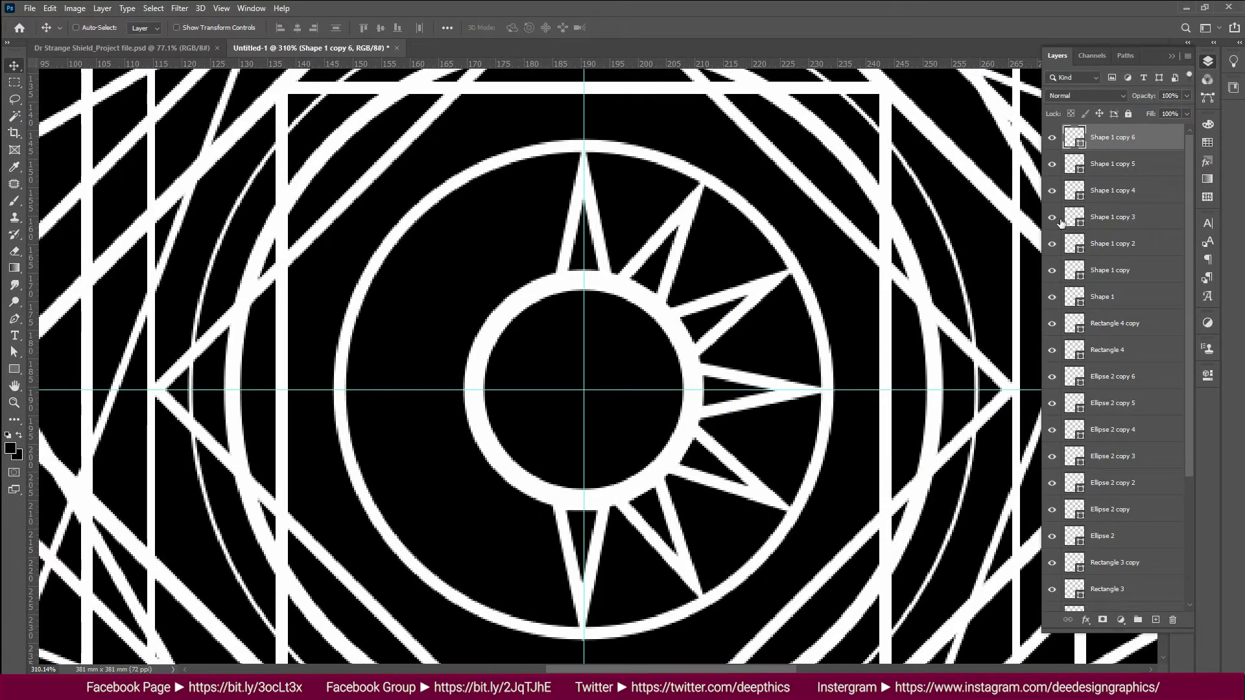
# Step: Check the spikes' visibility and group the spike copies into Group 1
pyautogui.click(1051, 138)
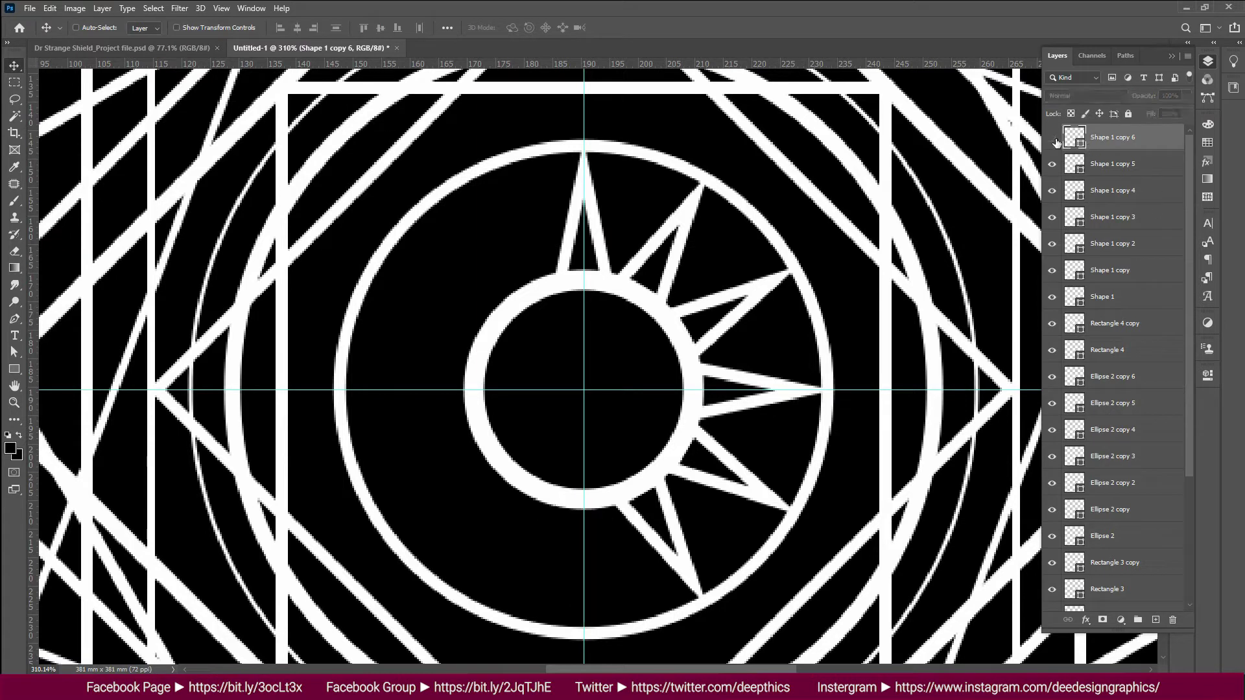
pyautogui.click(1051, 297)
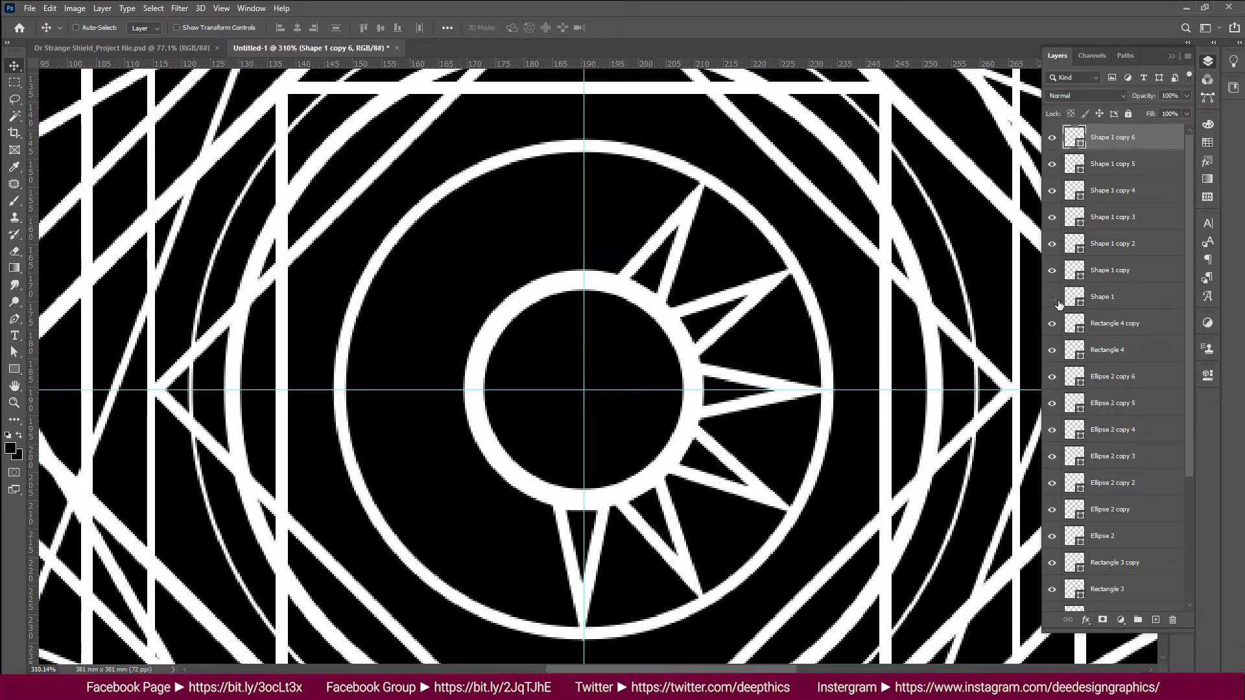
pyautogui.click(1126, 271)
pyautogui.keyDown('shift'); pyautogui.click(1157, 172); pyautogui.keyUp('shift')
pyautogui.click(1189, 60)
pyautogui.click(1069, 103)
# Step: Duplicate Group 1, flip the copy horizontally, and move it to complete the star
pyautogui.click(680, 194)
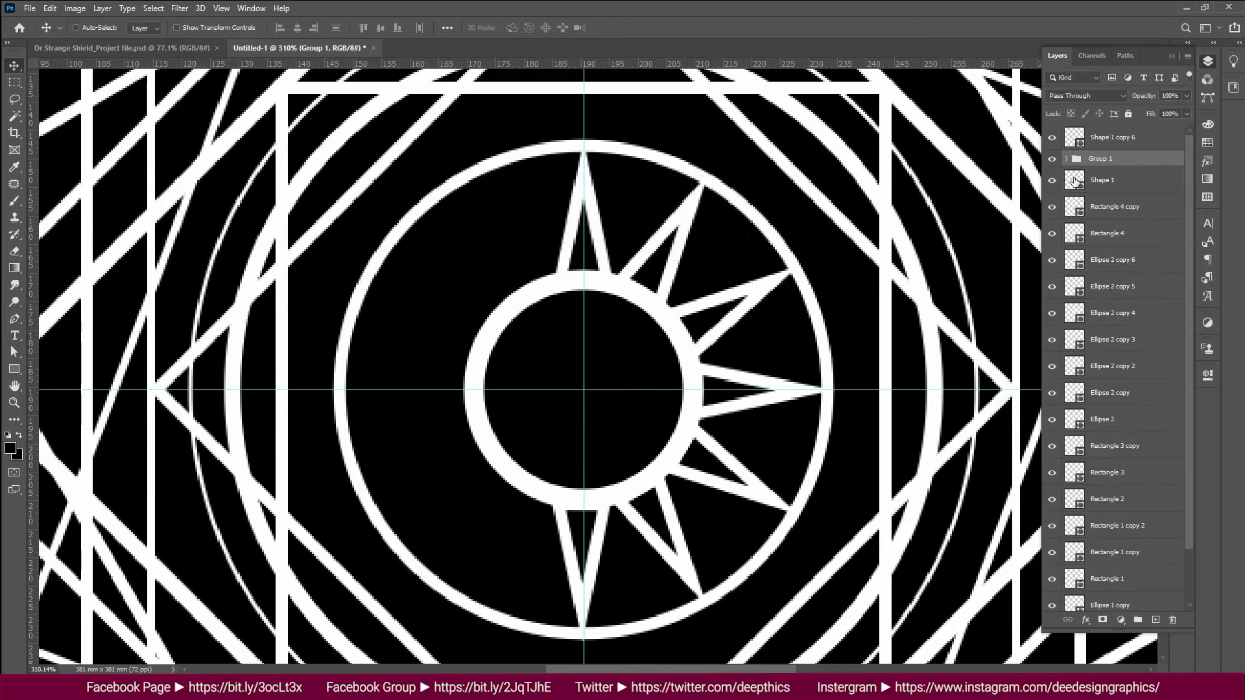
pyautogui.hotkey('ctrl', 'j')
pyautogui.click(50, 8)
pyautogui.moveTo(70, 304)
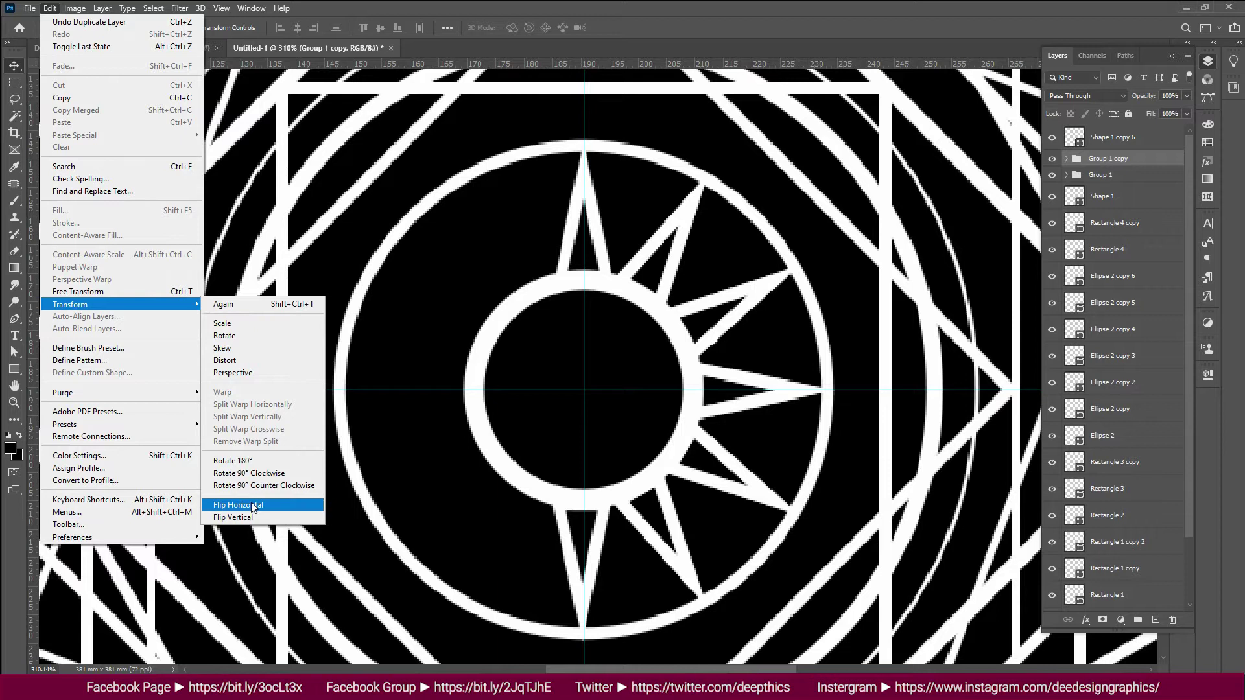
pyautogui.click(252, 506)
pyautogui.moveTo(747, 443); pyautogui.dragTo(498, 405)
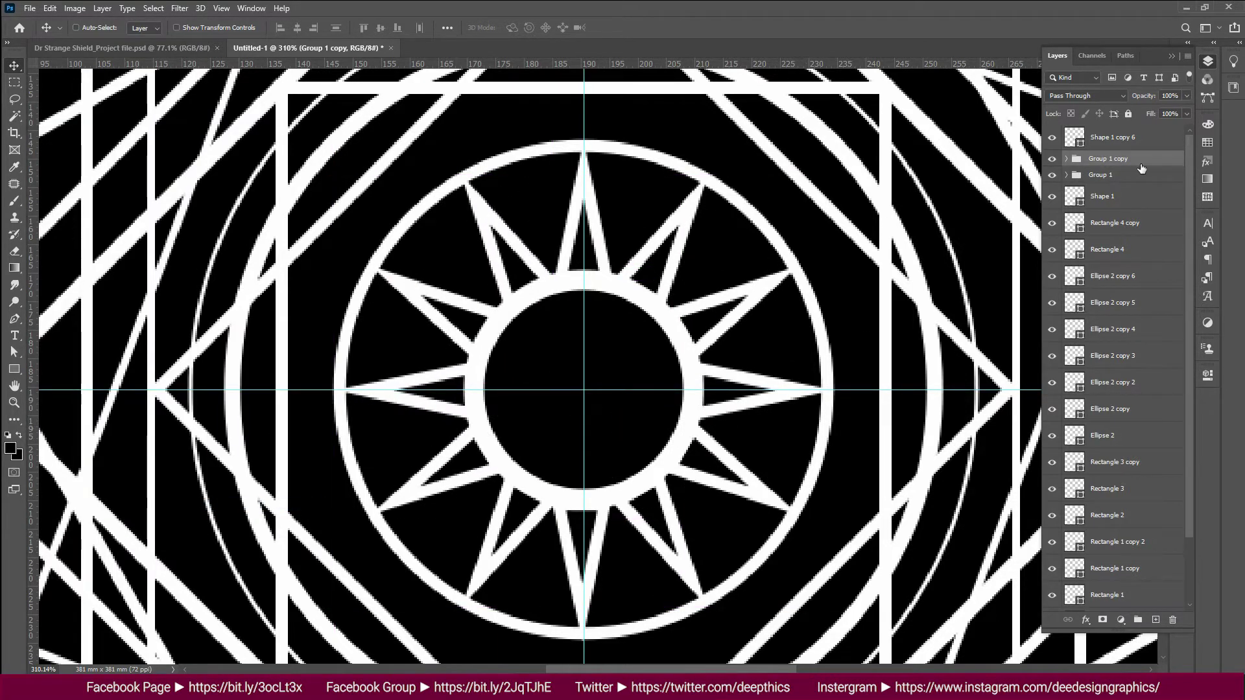
# Step: Group the selected star layers into a group named 'triangles' and fit the design on screen
pyautogui.keyDown('shift'); pyautogui.click(1171, 196); pyautogui.keyUp('shift')
pyautogui.rightClick(1171, 196)
pyautogui.click(1141, 149)
pyautogui.write('triangles')
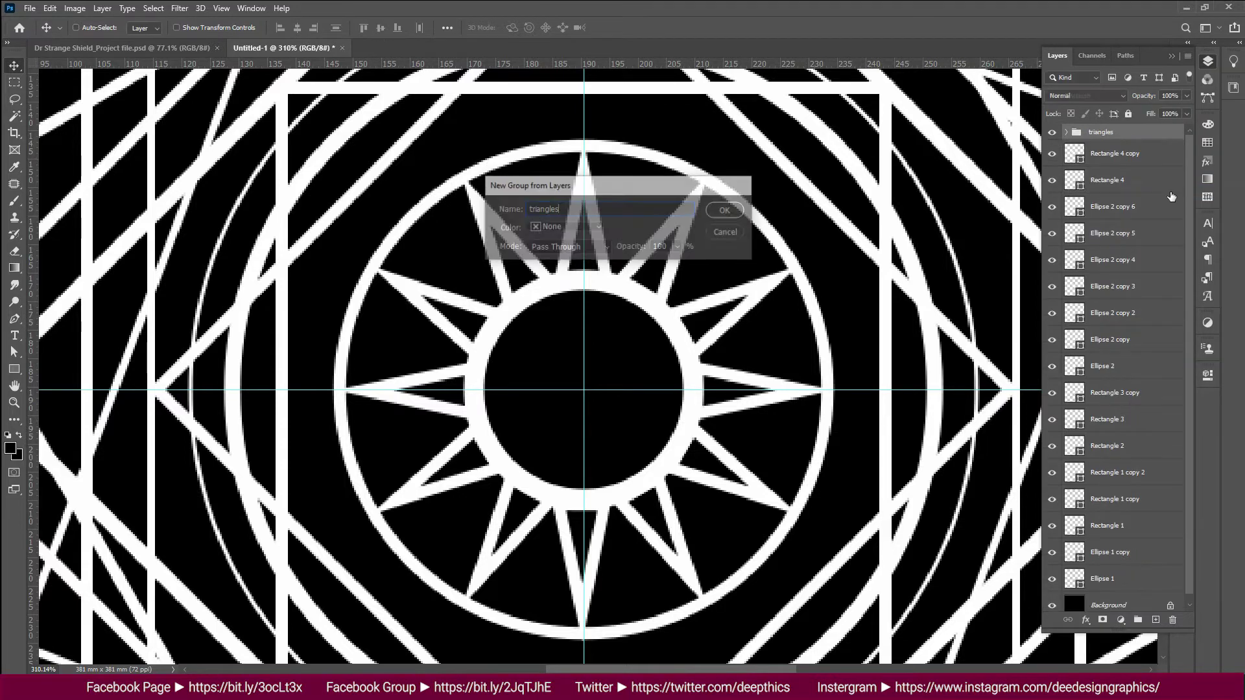
pyautogui.press('Return')
pyautogui.hotkey('ctrl', '0')
# Step: Duplicate the Ellipse 2 copy 5 circle and shrink it into a small ring at the centre
pyautogui.click(1092, 162)
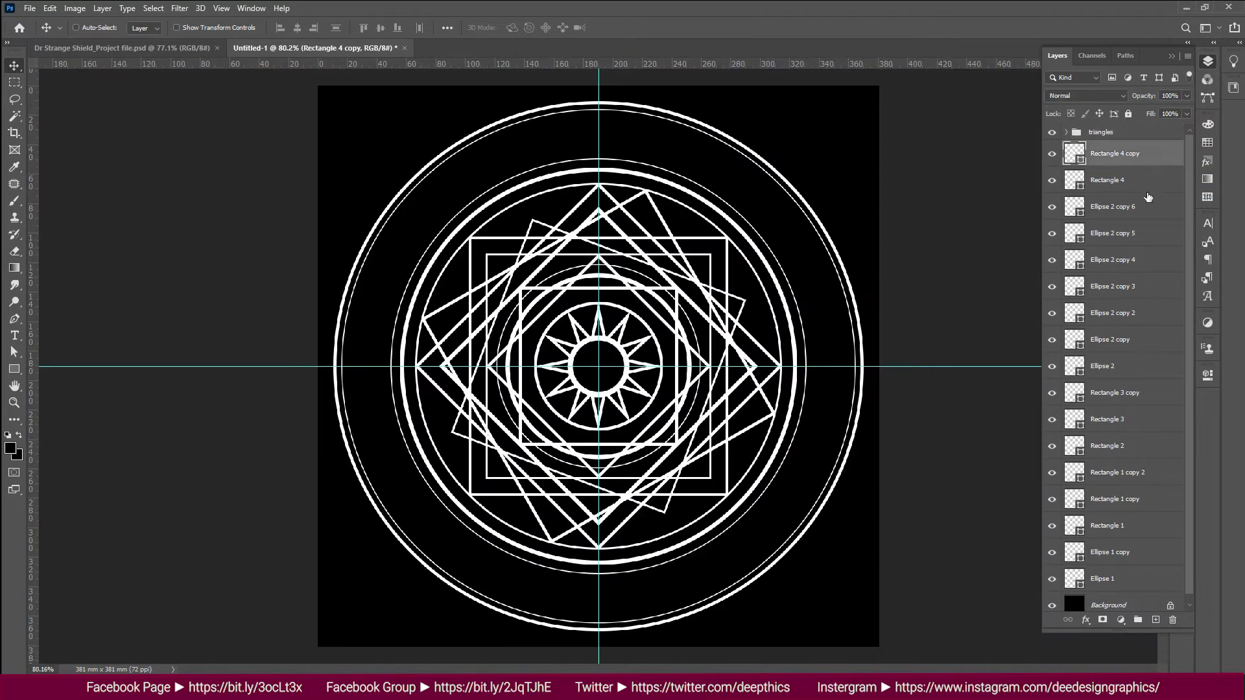
pyautogui.click(1108, 233)
pyautogui.hotkey('ctrl', 'j')
pyautogui.hotkey('ctrl', 't')
pyautogui.moveTo(704, 260)
pyautogui.mouseDown()
pyautogui.moveTo(619, 346)
pyautogui.moveTo(687, 305)
pyautogui.mouseUp()
pyautogui.press('Return')
pyautogui.hotkey('ctrl', 't')
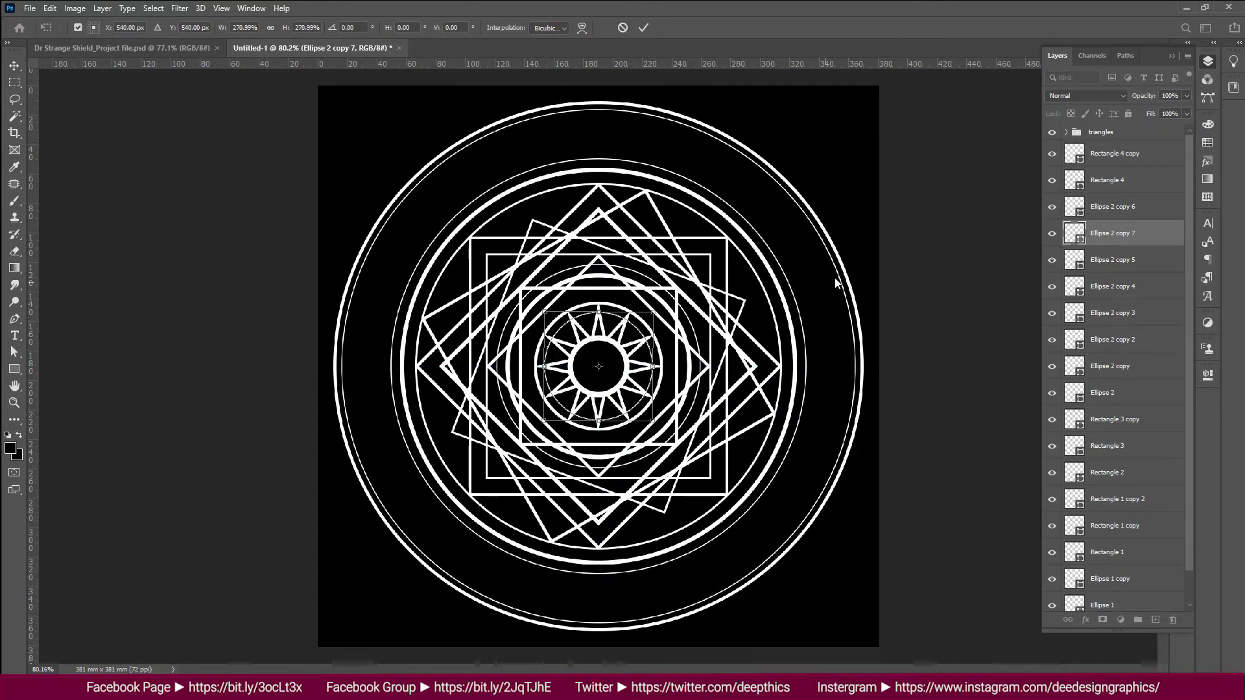
pyautogui.press('Return')
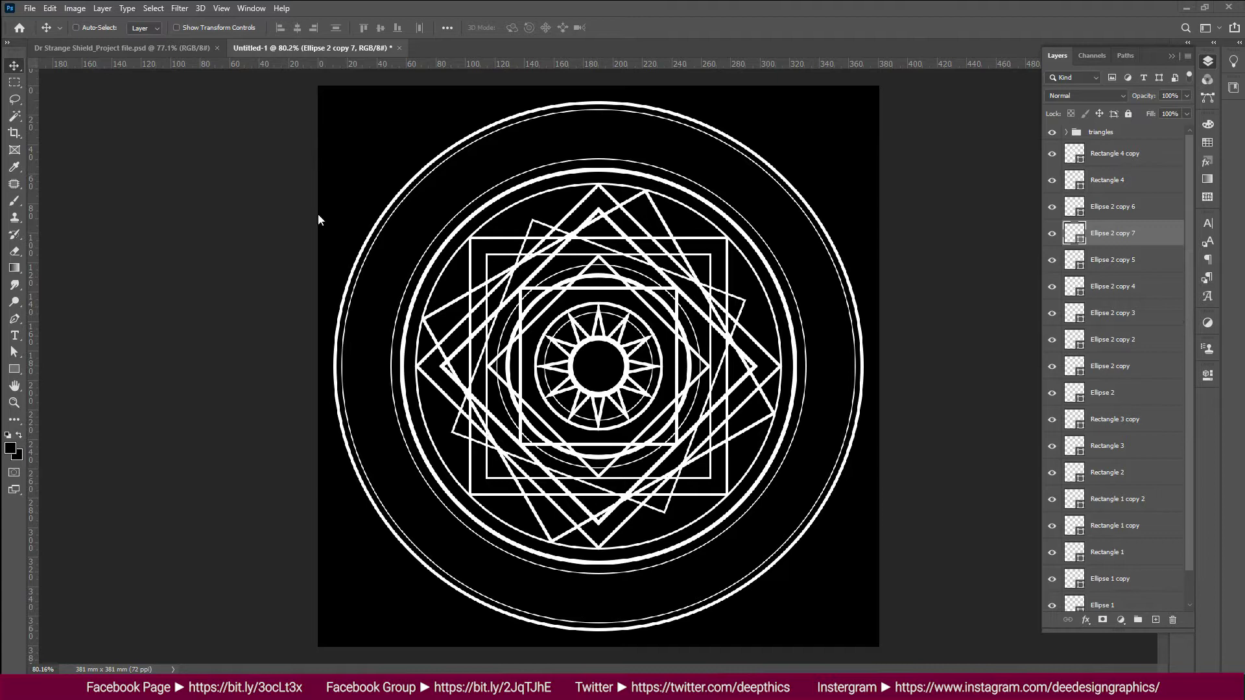
# Step: Draw a large circular Ellipse path outward from the design centre
pyautogui.moveTo(14, 369); pyautogui.dragTo(77, 393)
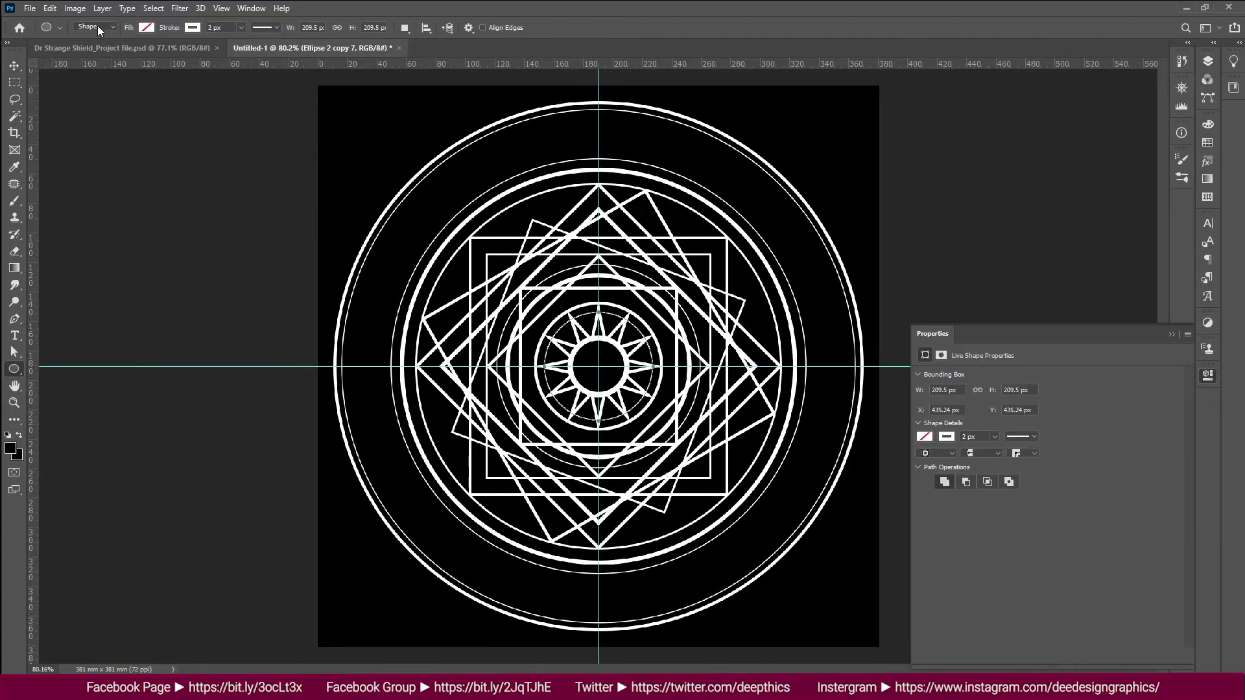
pyautogui.click(98, 26)
pyautogui.click(96, 48)
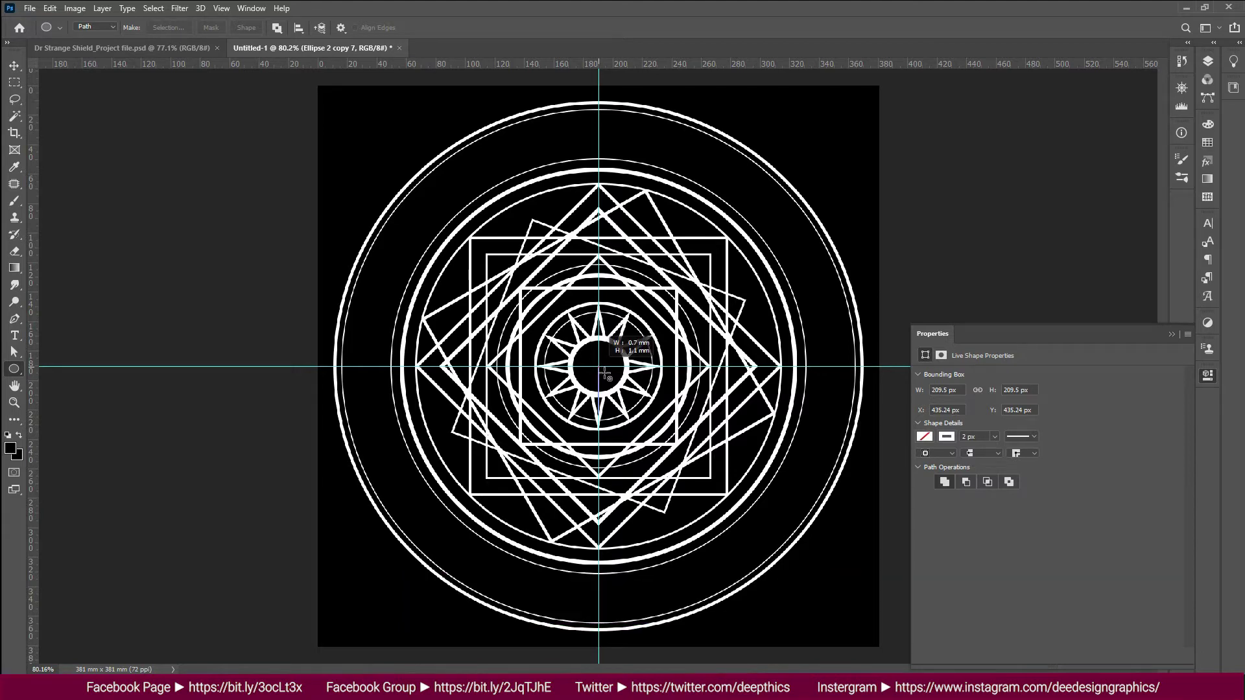
pyautogui.moveTo(598, 366)
pyautogui.mouseDown()
pyautogui.moveTo(524, 235)
pyautogui.moveTo(387, 120)
pyautogui.mouseUp()
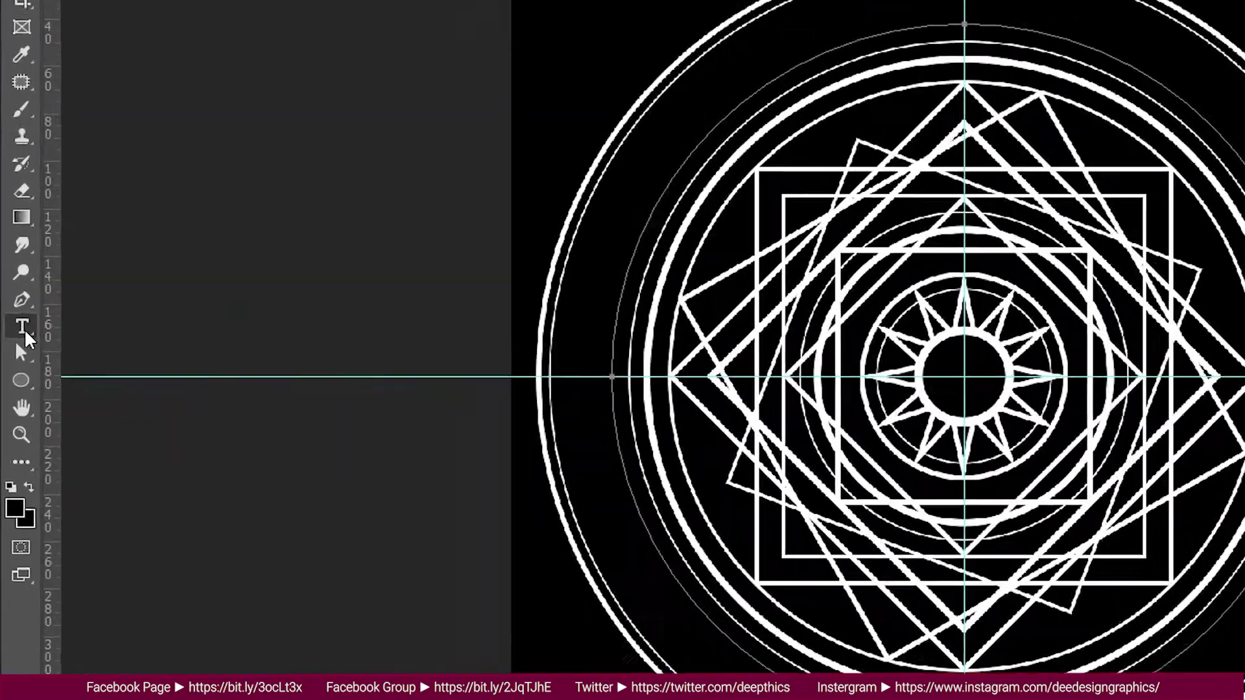
# Step: Set the Horizontal Type tool to Arial in white and start text on the circular path
pyautogui.rightClick(14, 337)
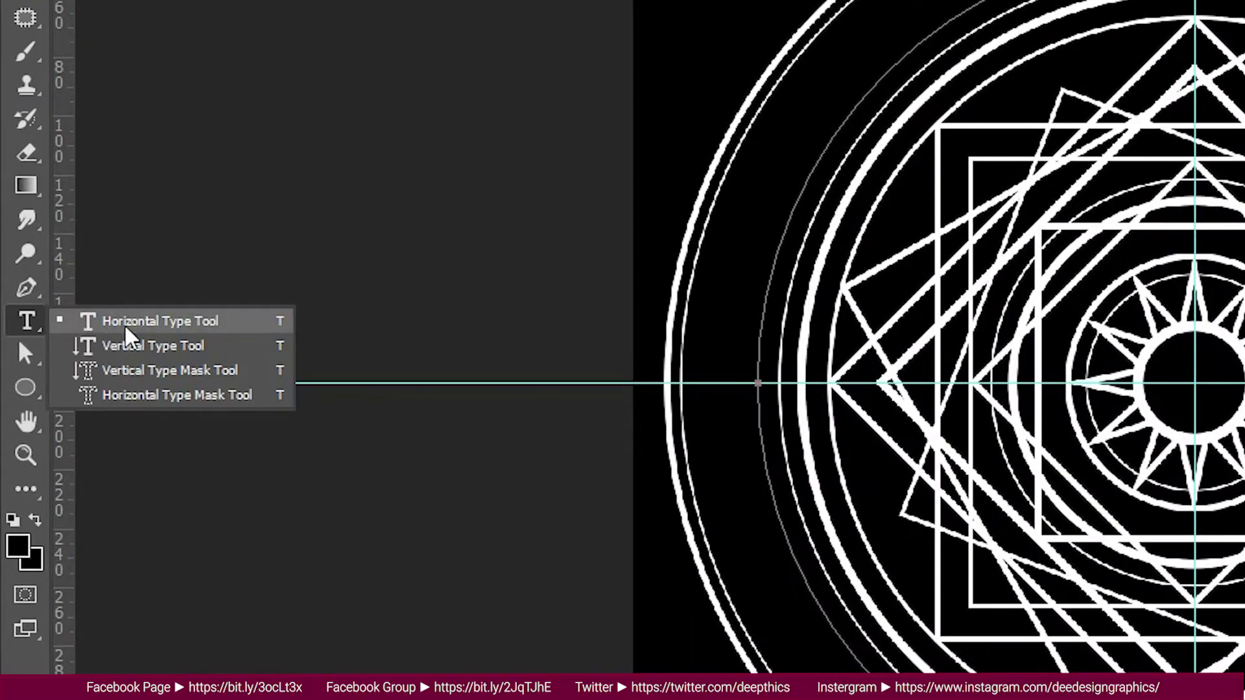
pyautogui.click(141, 324)
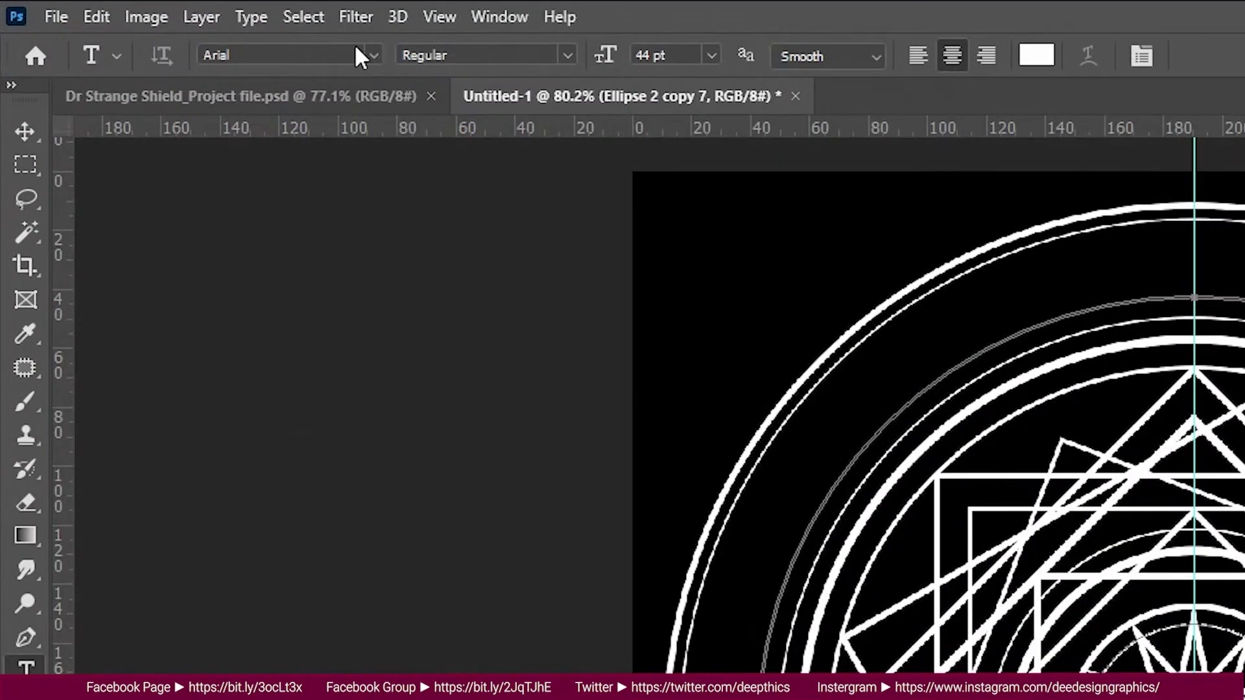
pyautogui.click(371, 56)
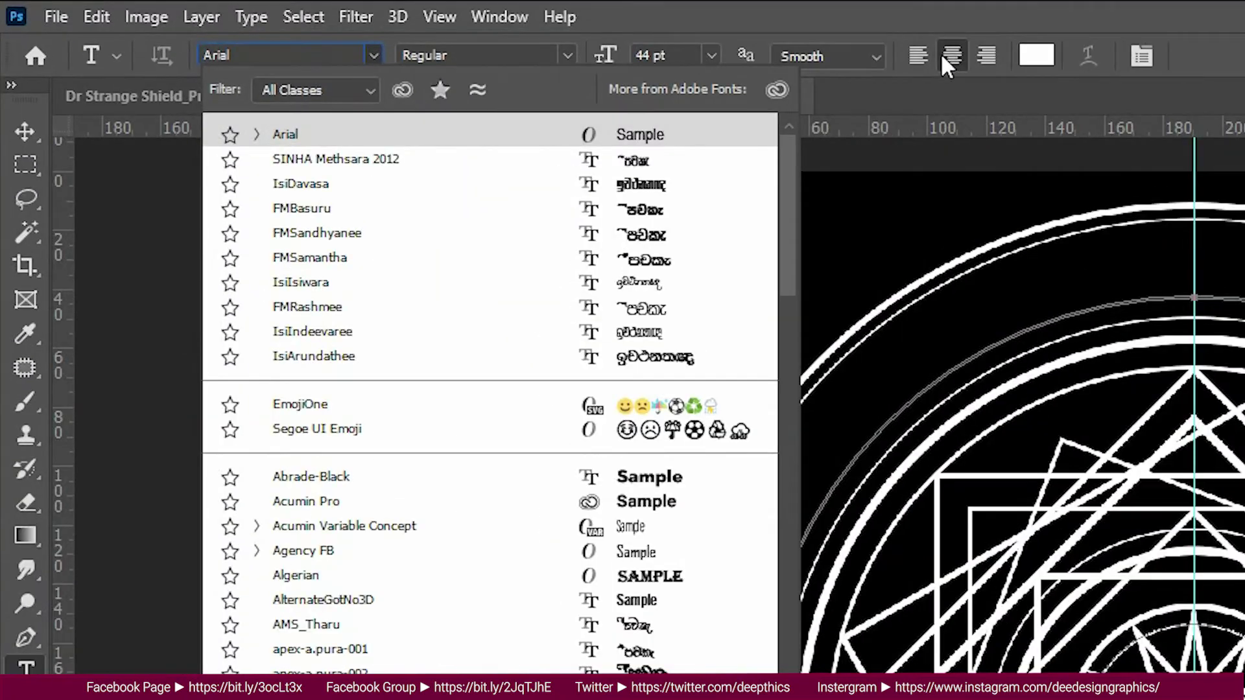
pyautogui.click(1037, 57)
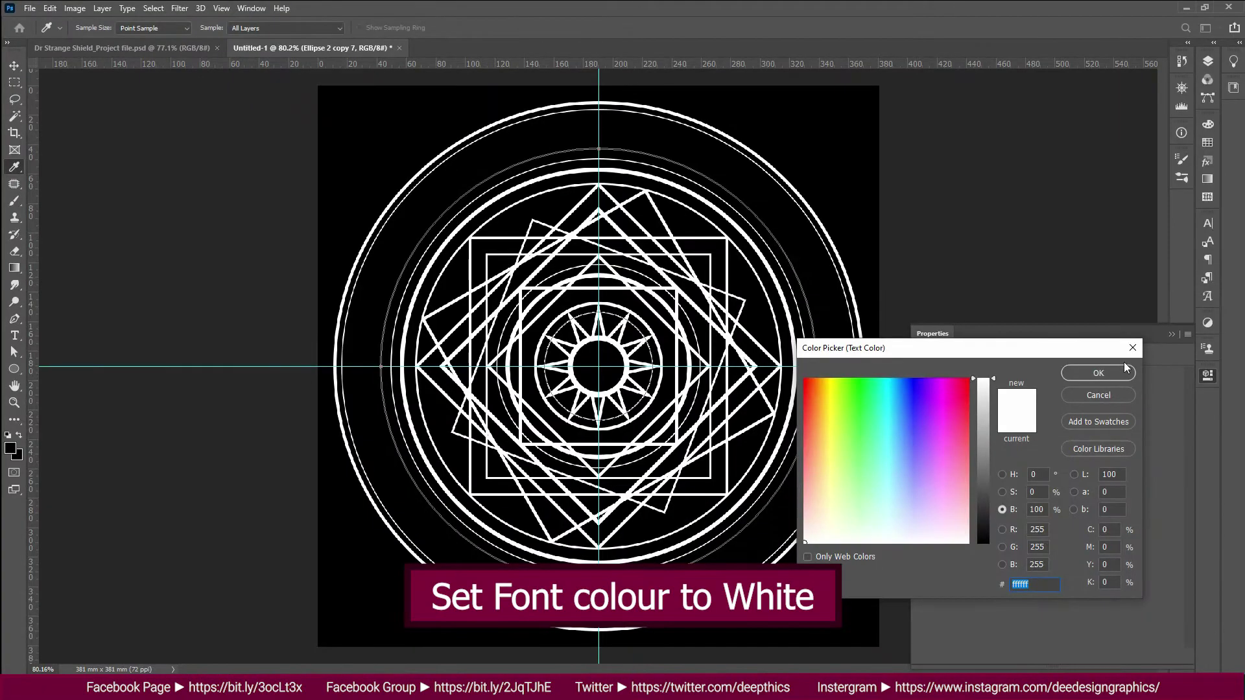
pyautogui.click(1121, 372)
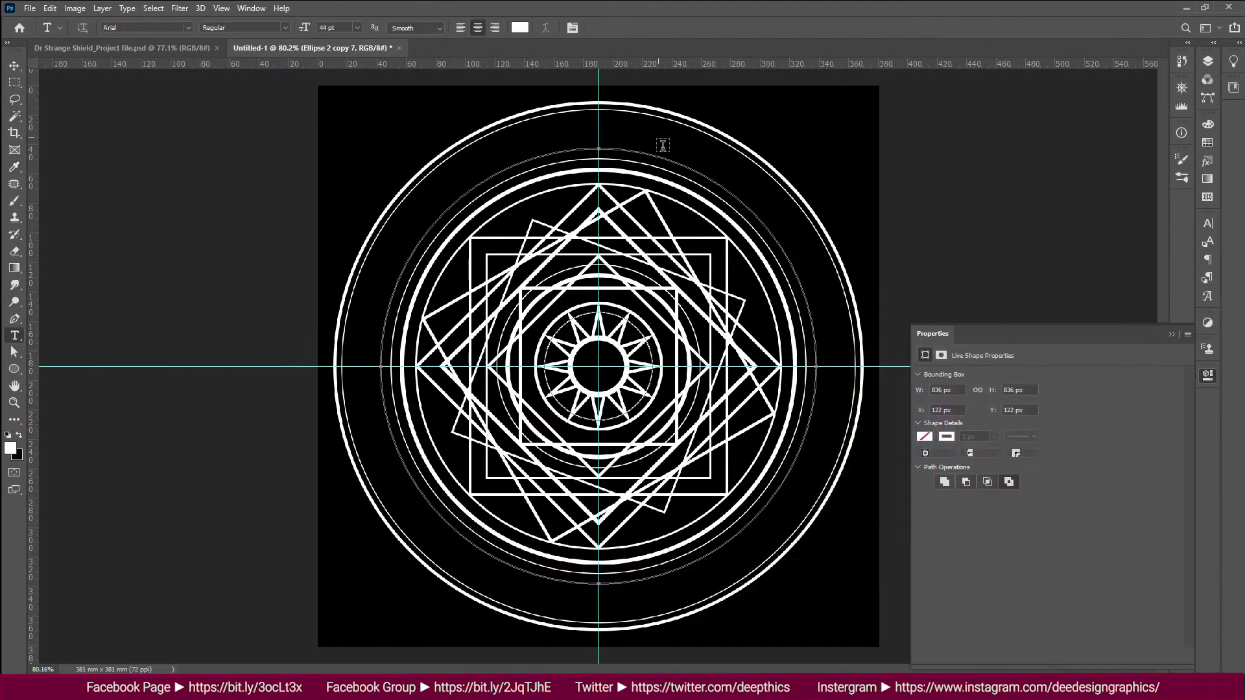
pyautogui.click(603, 151)
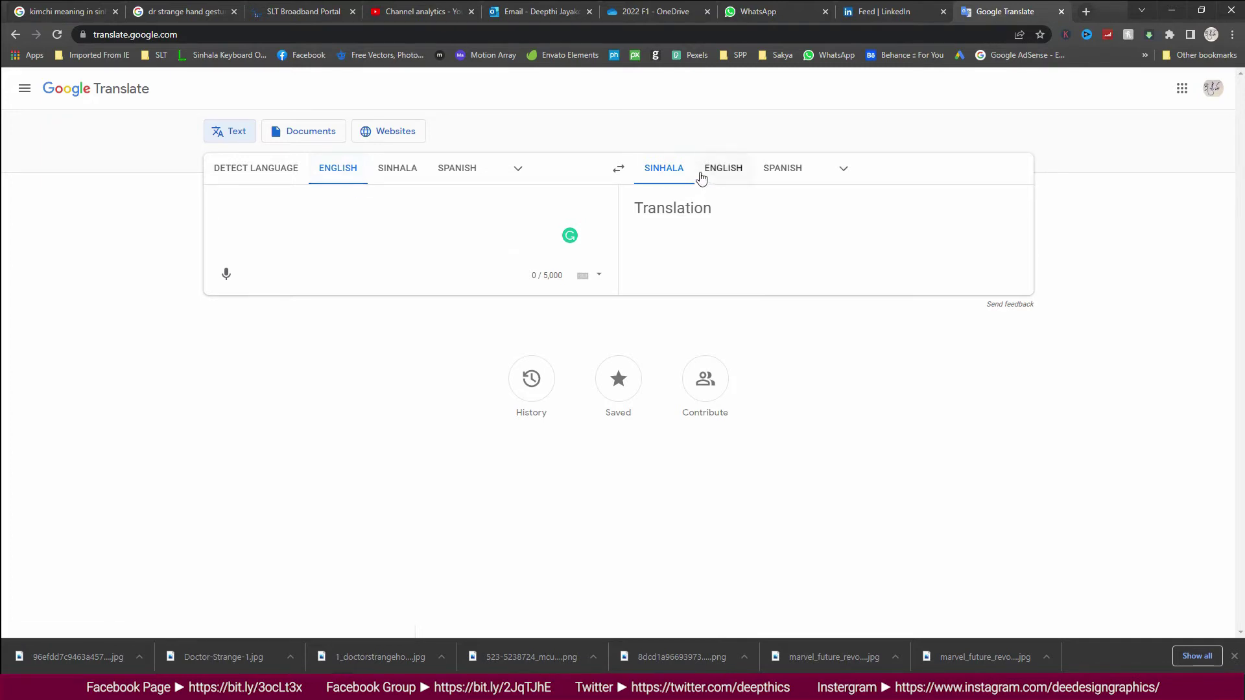
# Step: Translate the 'Deedesign Graphics' credit line with the designer's name from English into Gujarati
pyautogui.click(843, 169)
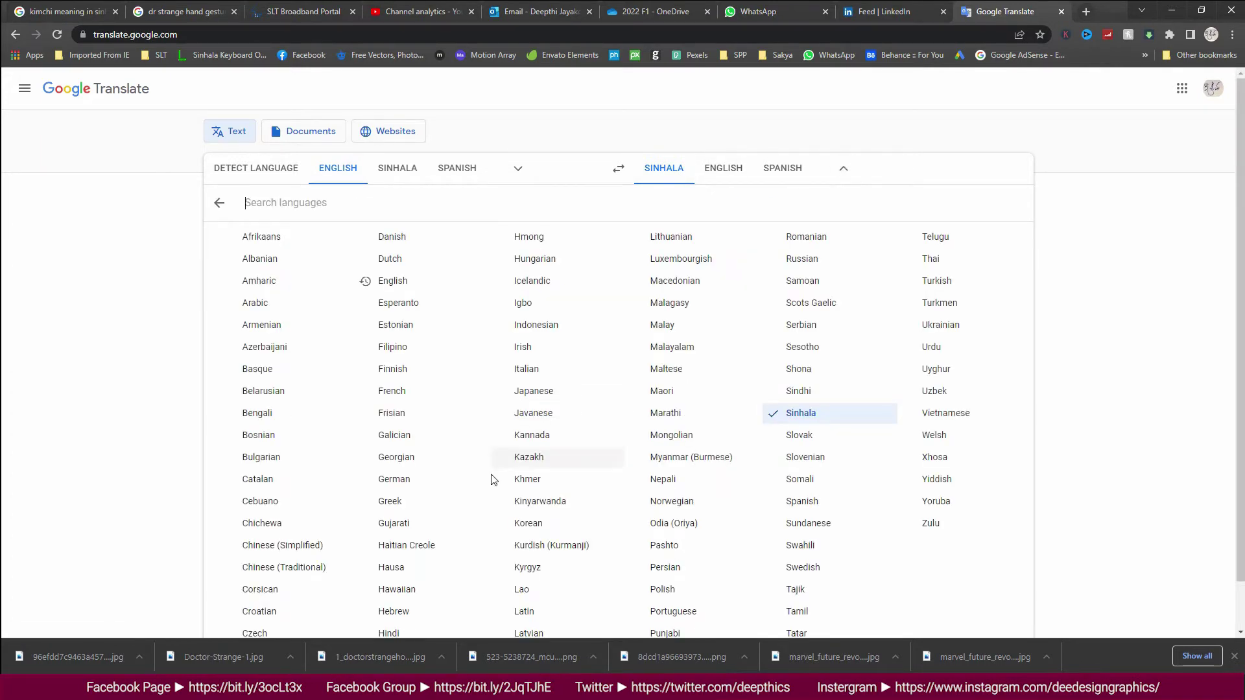
pyautogui.click(409, 524)
pyautogui.write('Deedesign Gr')
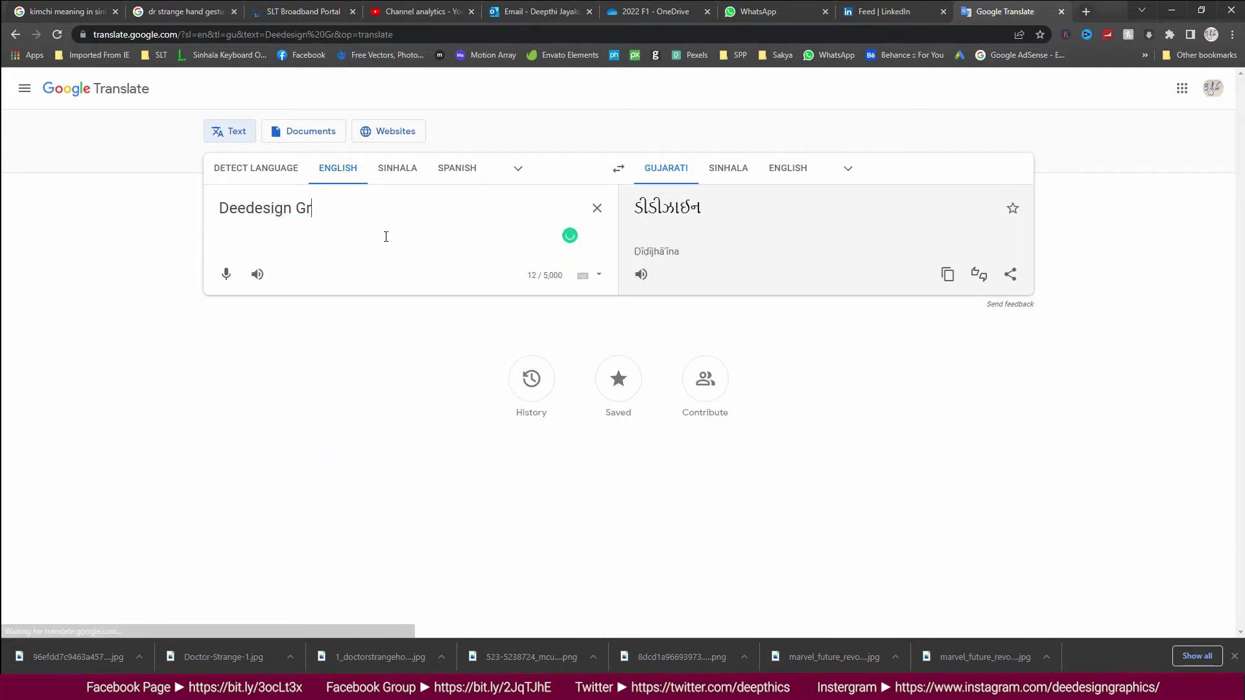
pyautogui.write('aphics : Deep')
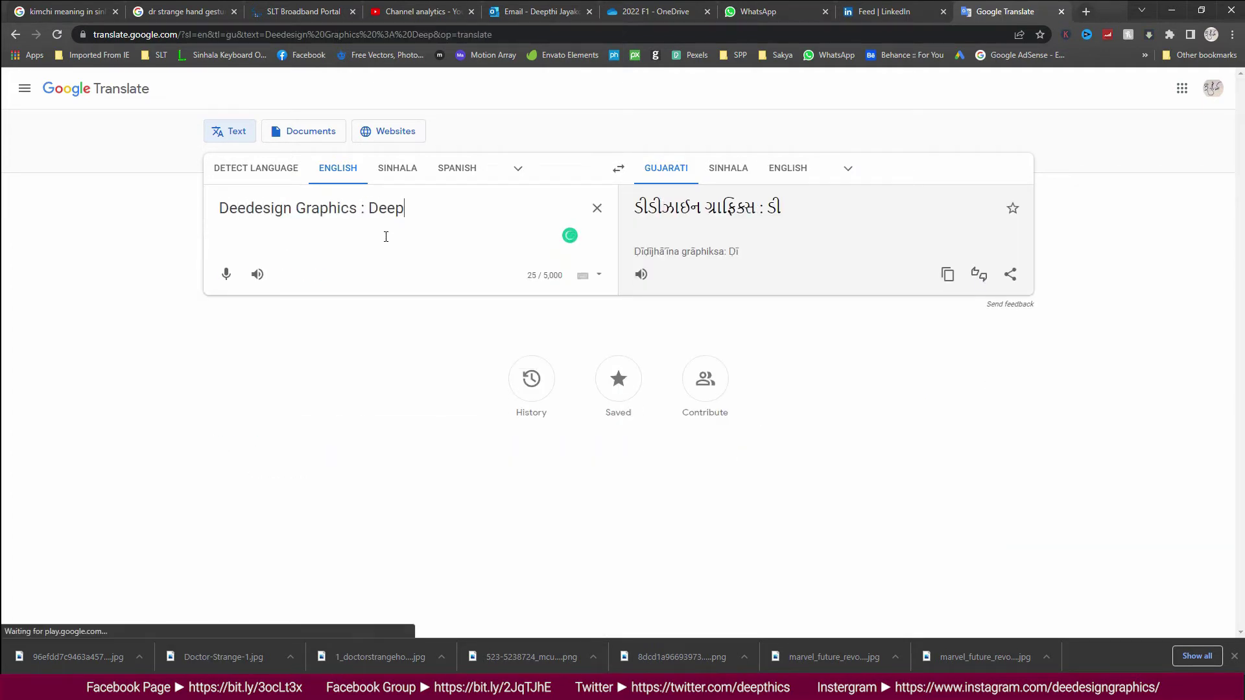
pyautogui.write('thi C Jayakody')
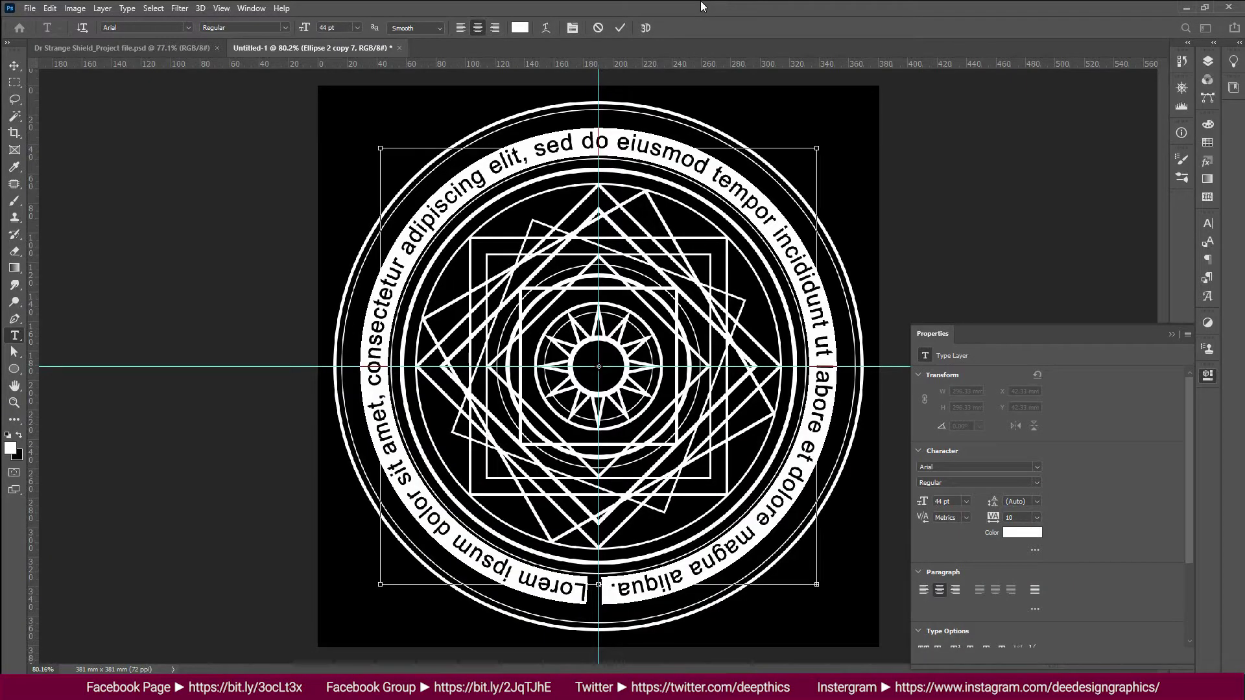
# Step: Paste the Gujarati text twice along the circle path, commit it, and enlarge it to 47 pt
pyautogui.hotkey('ctrl', 'v')
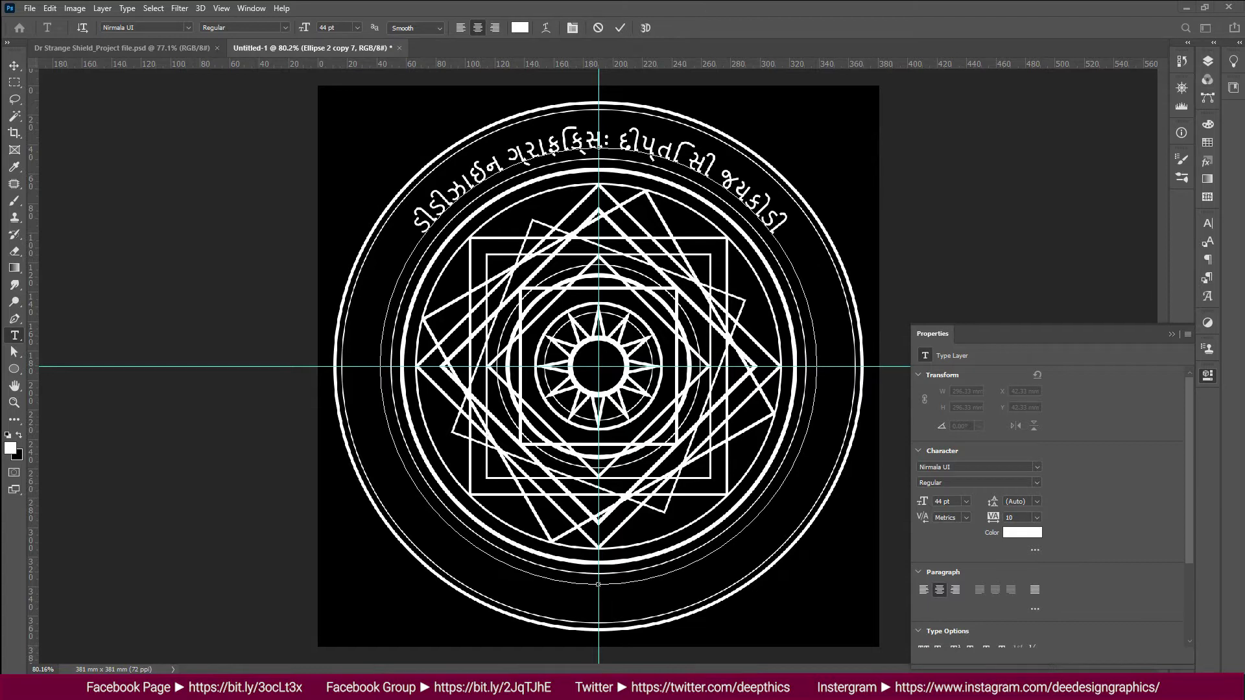
pyautogui.hotkey('ctrl', 'v')
pyautogui.hotkey('ctrl', 'v')
pyautogui.hotkey('ctrl', 'v')
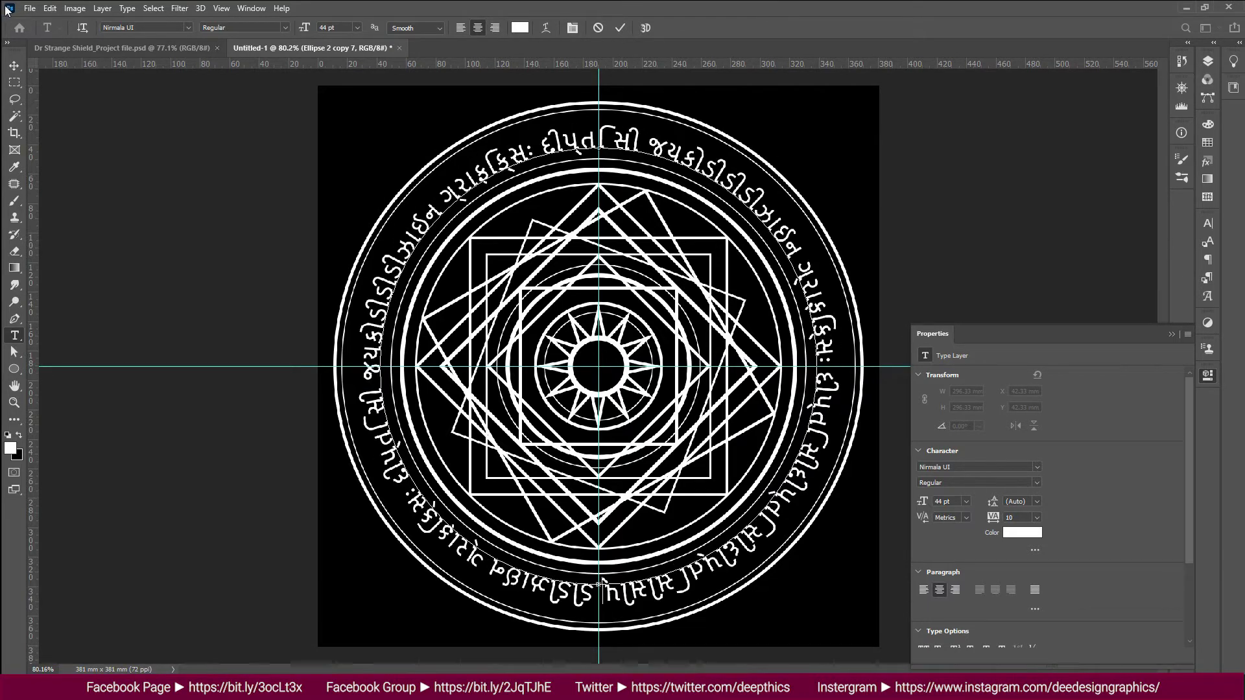
pyautogui.click(16, 66)
pyautogui.write('45')
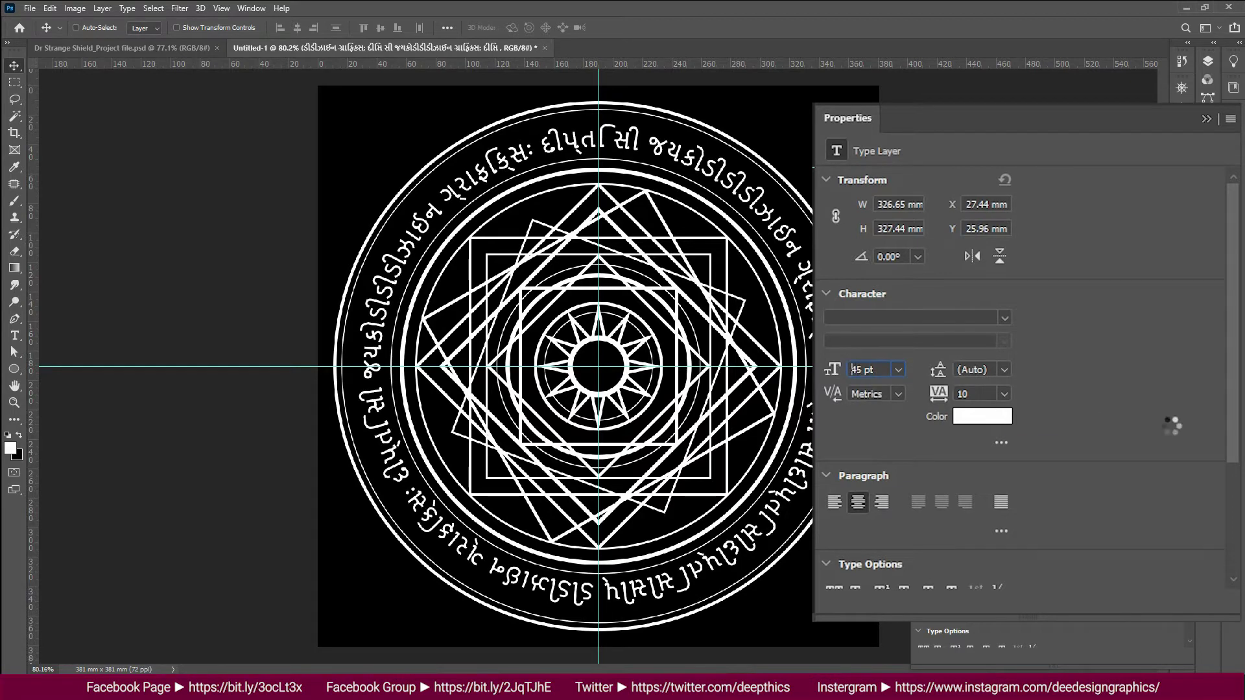
pyautogui.press('Up')
pyautogui.press('Up')
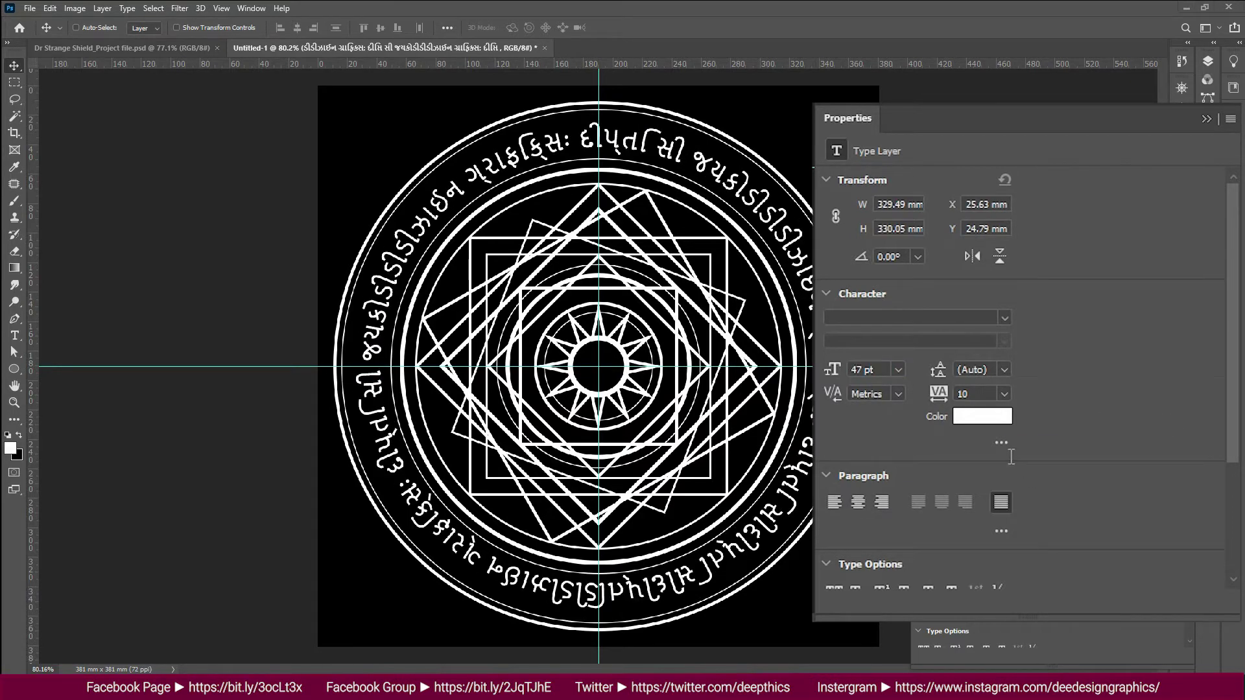
# Step: Stretch the text to about 130% vertical scale and move its layer to the top
pyautogui.click(1000, 441)
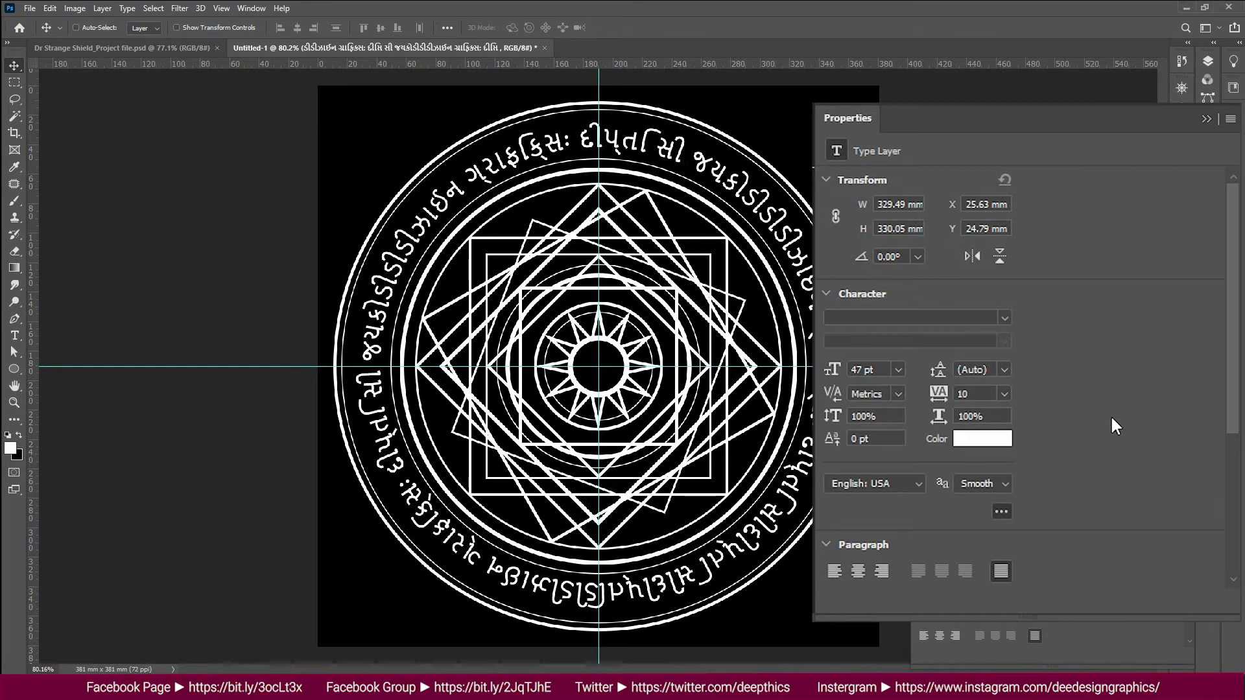
pyautogui.scroll(-1, 889, 402)
pyautogui.press('Up')
pyautogui.press('Up')
pyautogui.press('Up')
pyautogui.press('Up')
pyautogui.press('Up')
pyautogui.press('Up')
pyautogui.press('Up')
pyautogui.press('Up')
pyautogui.press('Up')
pyautogui.press('Up')
pyautogui.press('Up')
pyautogui.press('Up')
pyautogui.press('Up')
pyautogui.press('Up')
pyautogui.press('Up')
pyautogui.press('Up')
pyautogui.press('Up')
pyautogui.press('Up')
pyautogui.press('Up')
pyautogui.press('Up')
pyautogui.press('Up')
pyautogui.press('Up')
pyautogui.press('Up')
pyautogui.press('Up')
pyautogui.press('Up')
pyautogui.press('Up')
pyautogui.press('Up')
pyautogui.press('Up')
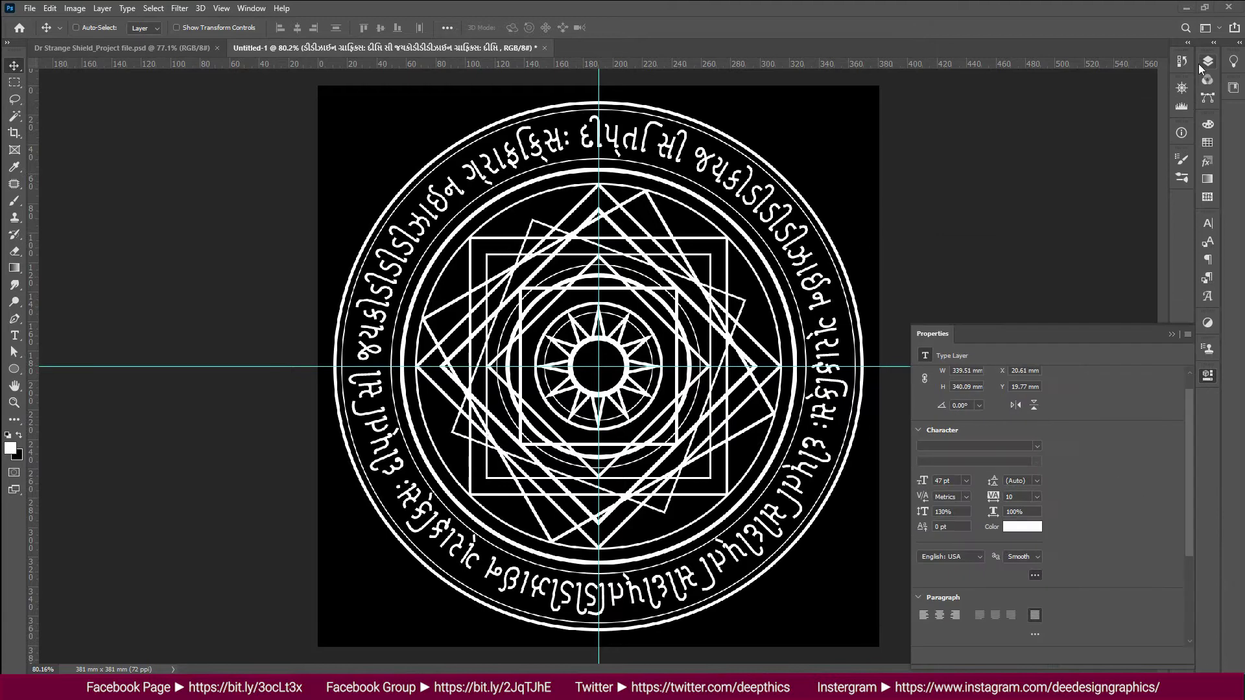
pyautogui.click(1208, 66)
pyautogui.moveTo(1150, 236); pyautogui.dragTo(1142, 137)
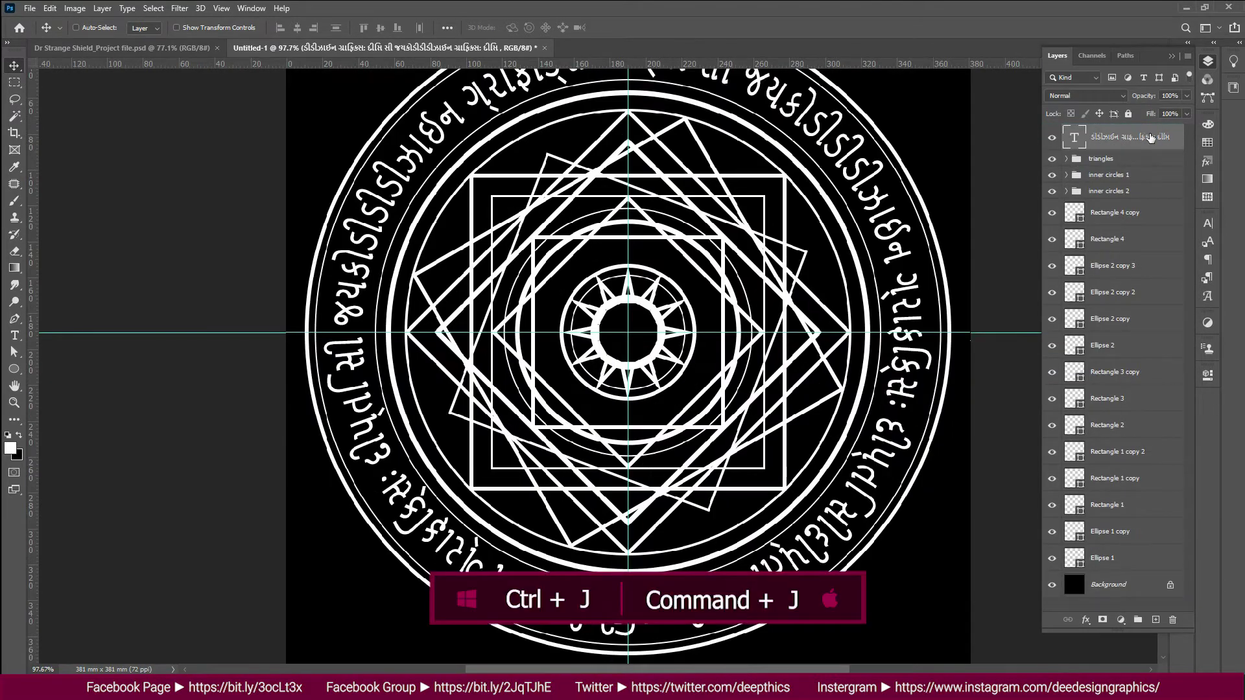
# Step: Make two scaled-down copies of the Gujarati text: a small inner ring and a middle ring
pyautogui.hotkey('ctrl', 'j')
pyautogui.moveTo(857, 122); pyautogui.dragTo(668, 296)
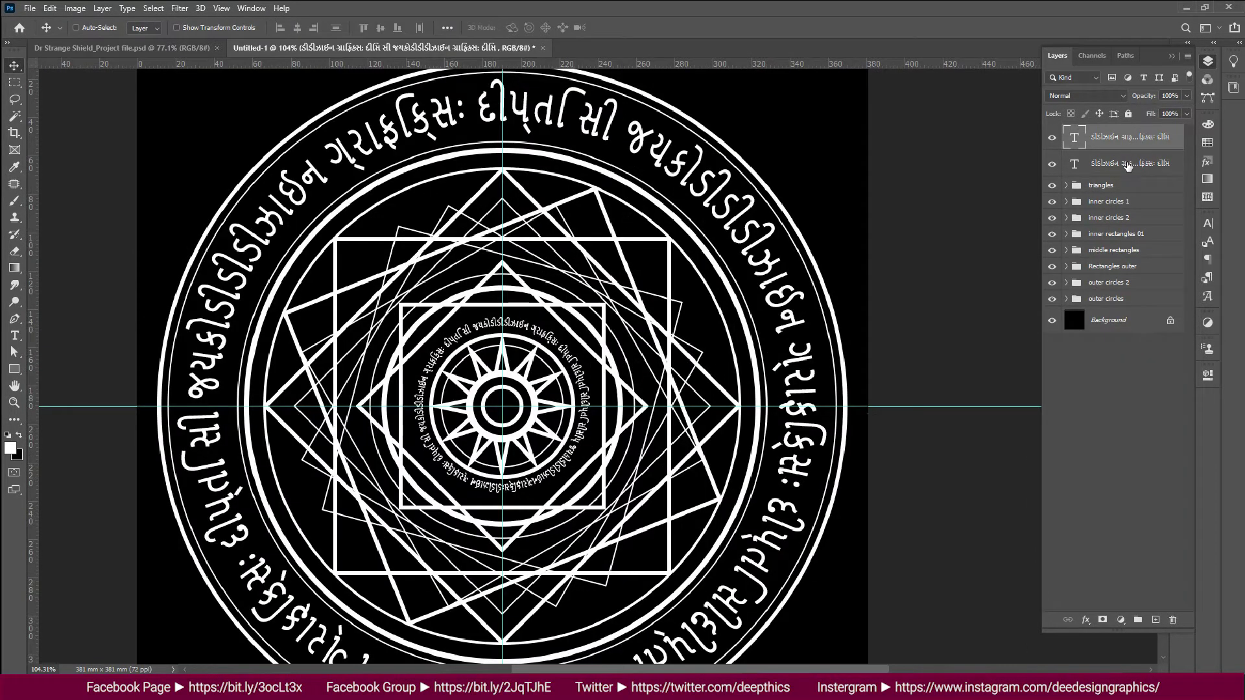
pyautogui.click(1130, 166)
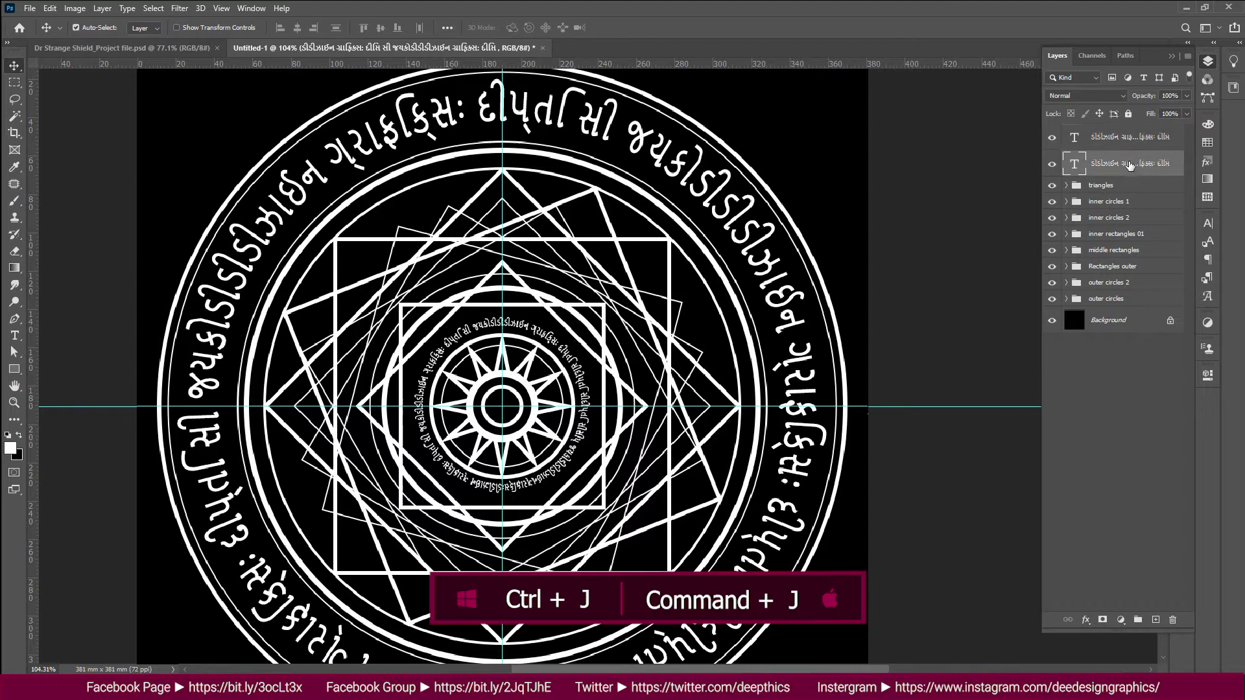
pyautogui.hotkey('ctrl', 'j')
pyautogui.hotkey('ctrl', 't')
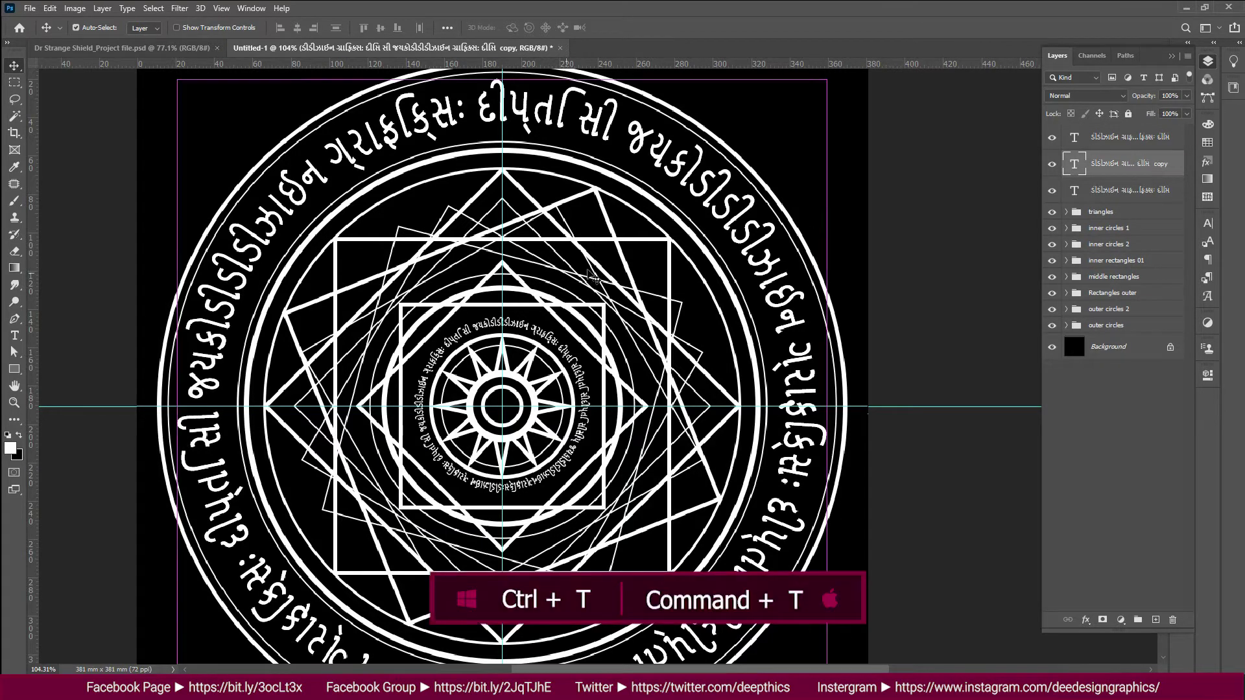
pyautogui.moveTo(822, 105); pyautogui.dragTo(750, 162)
pyautogui.press('Return')
# Step: Set the middle Gujarati text ring's font size to 18 pt
pyautogui.click(1207, 223)
pyautogui.click(1079, 258)
pyautogui.write('18')
pyautogui.press('Return')
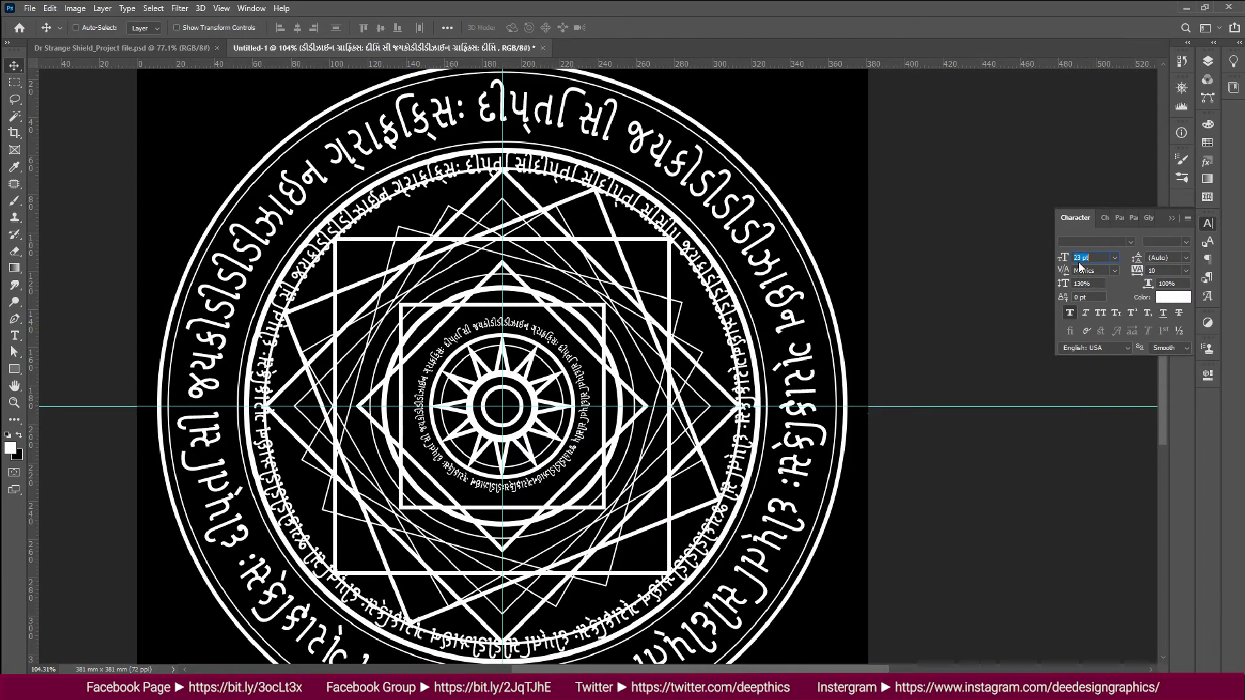
pyautogui.press('t')
pyautogui.press('v')
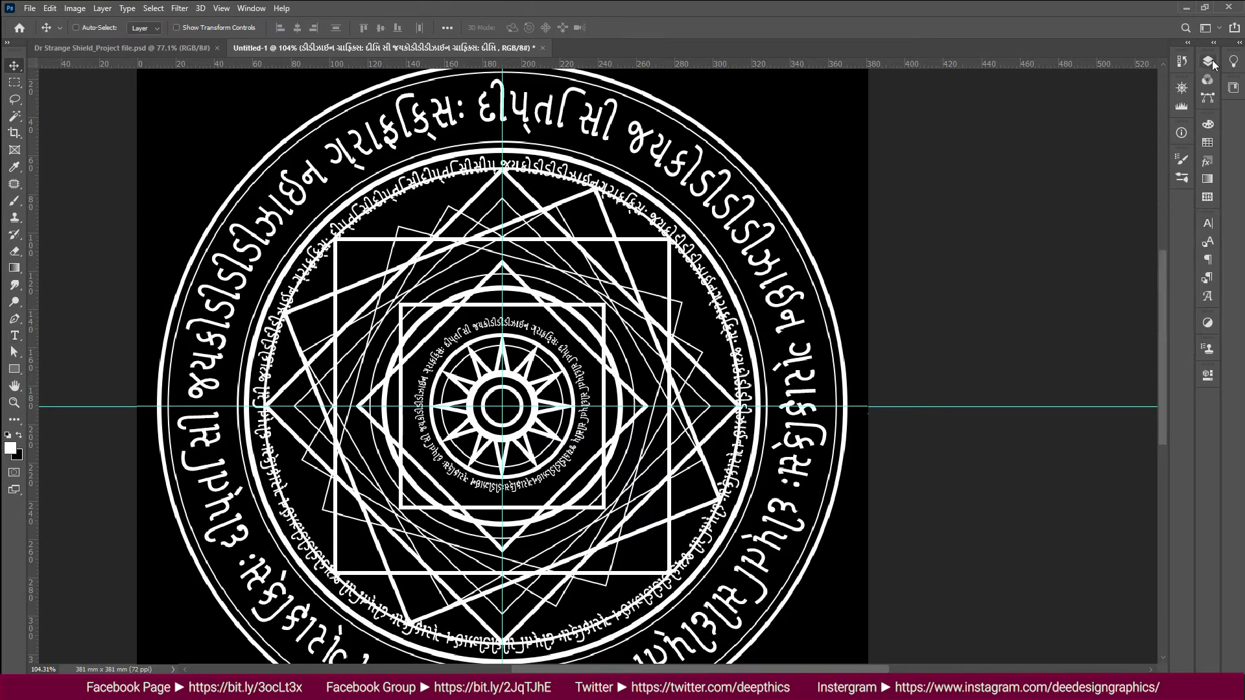
pyautogui.press('F7')
# Step: Scale the Rectangles outer group slightly inward
pyautogui.click(1112, 293)
pyautogui.hotkey('ctrl', 't')
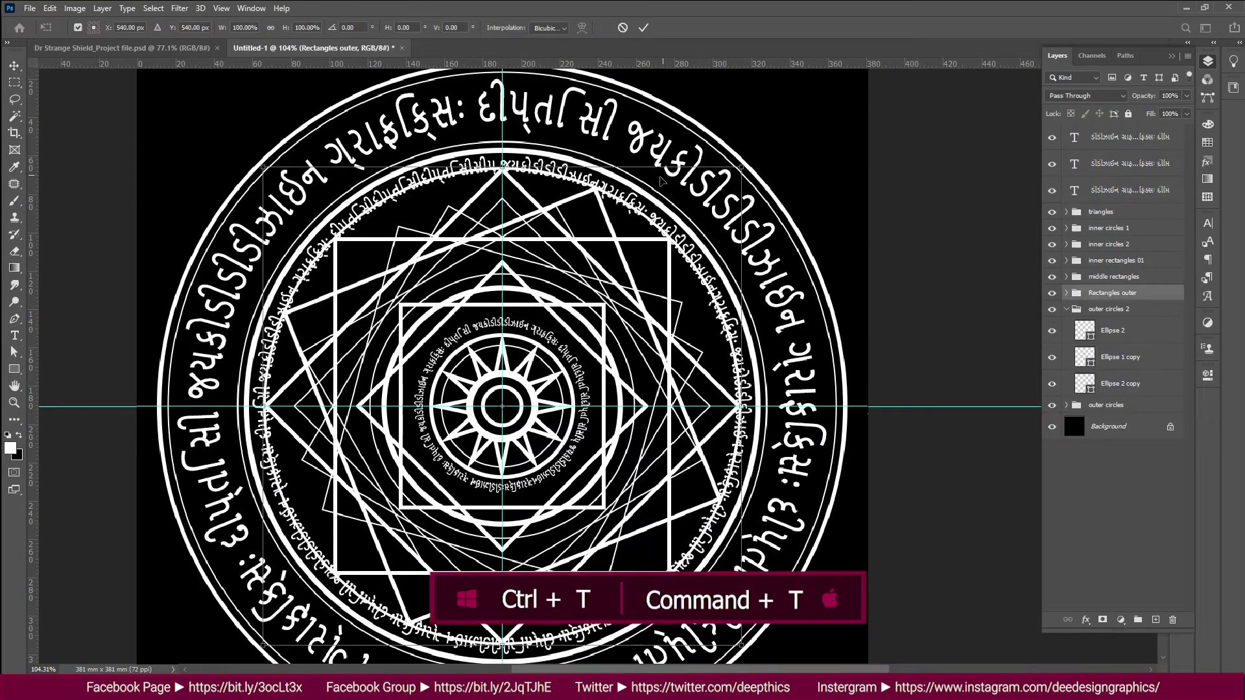
pyautogui.moveTo(745, 173); pyautogui.dragTo(732, 183)
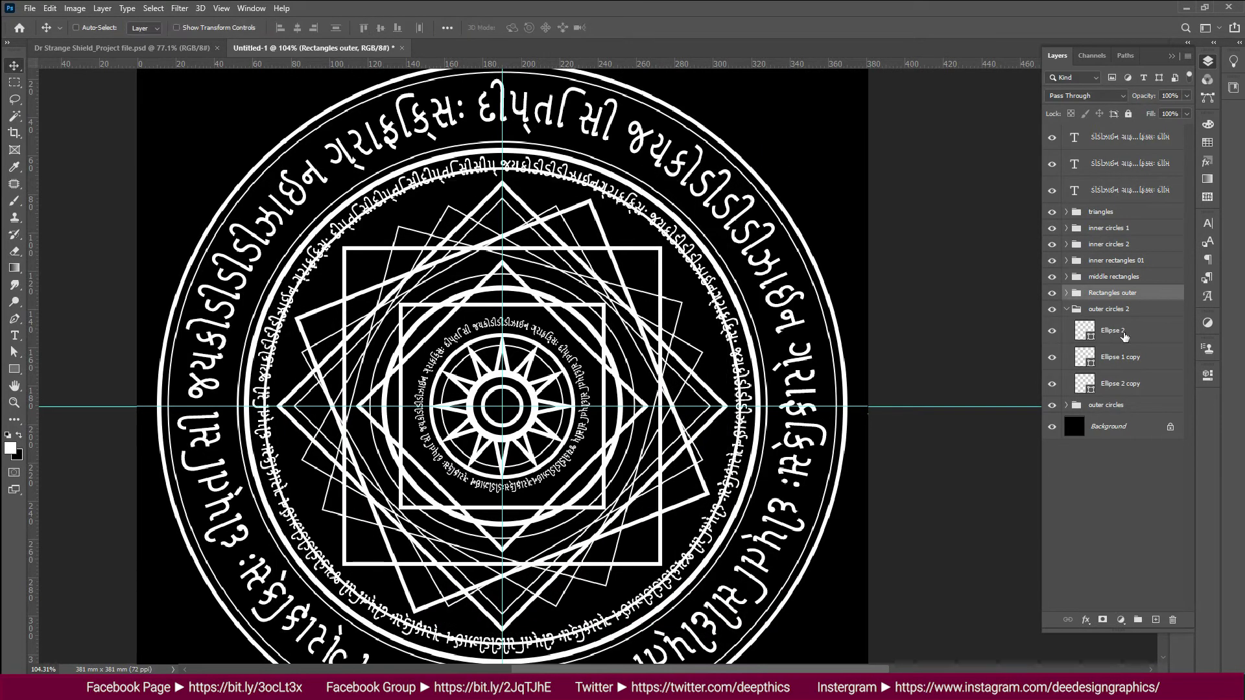
pyautogui.press('Return')
# Step: Zoom out, collapse the outer circles 2 group, and check the top text layer's visibility
pyautogui.scroll(-1, 941, 245)
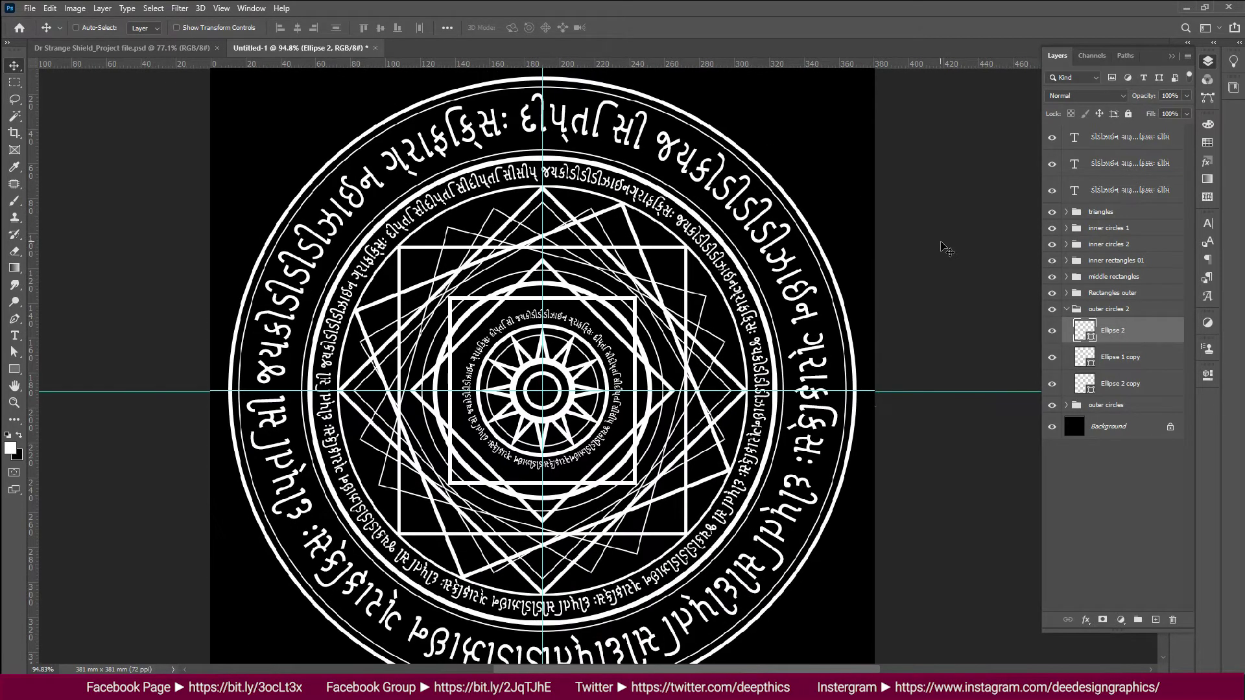
pyautogui.scroll(-1, 943, 246)
pyautogui.scroll(-1, 943, 248)
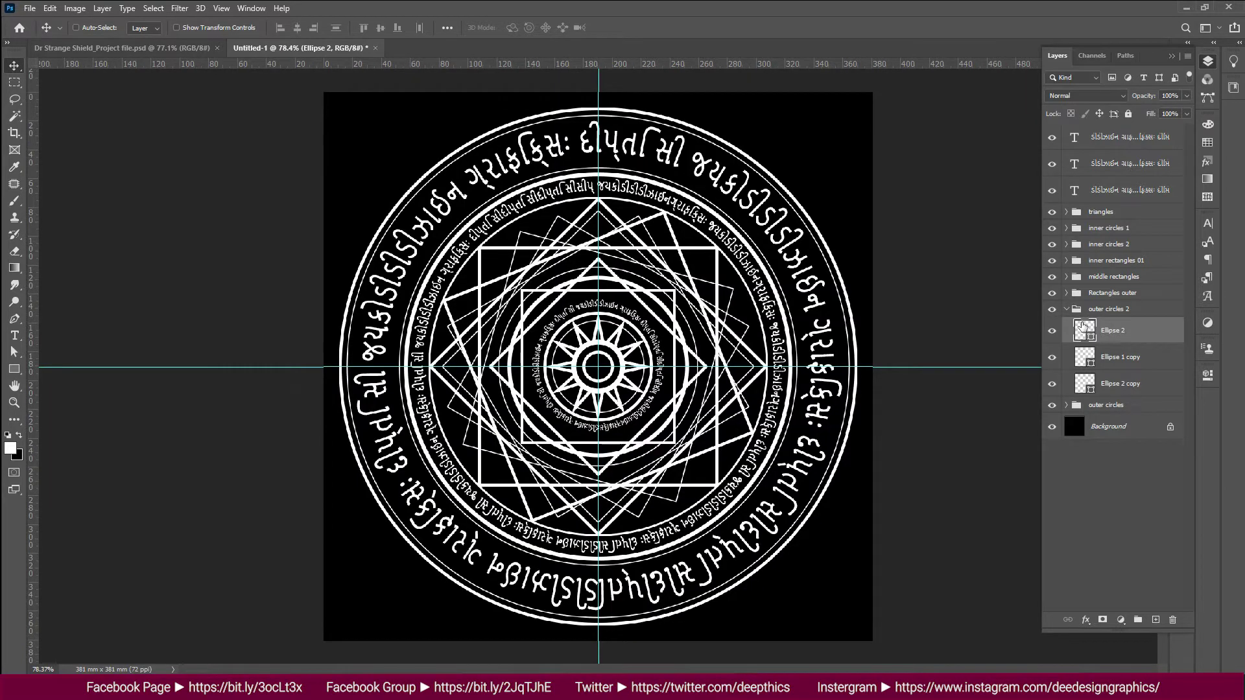
pyautogui.click(1068, 309)
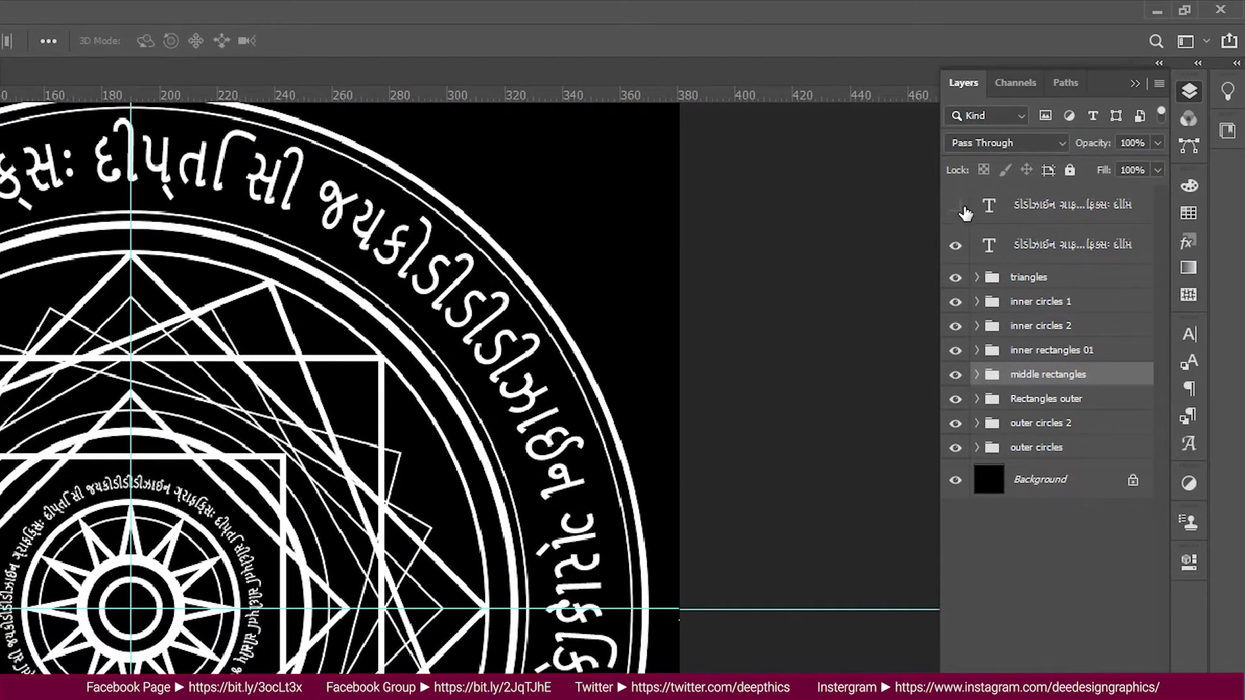
pyautogui.click(957, 206)
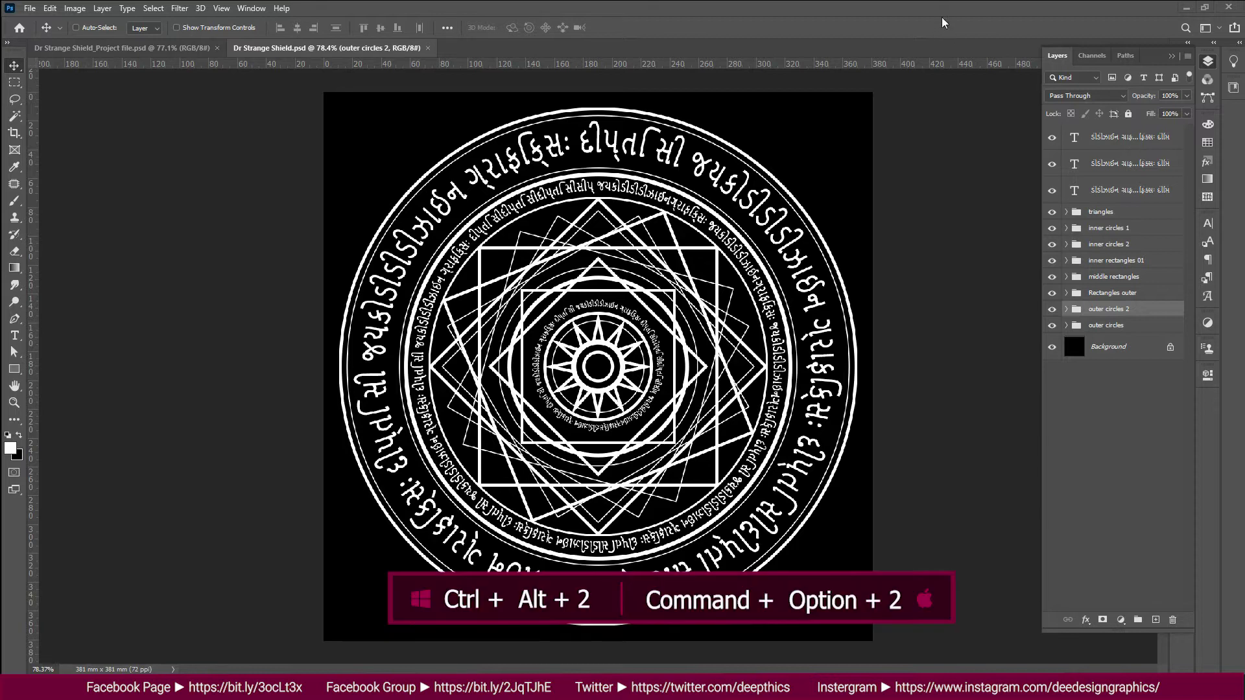
# Step: Put all shield layers into a new group named 'Shield' and save the document
pyautogui.hotkey('ctrl', 'alt', '2')
pyautogui.hotkey('ctrl', 'alt', '2')
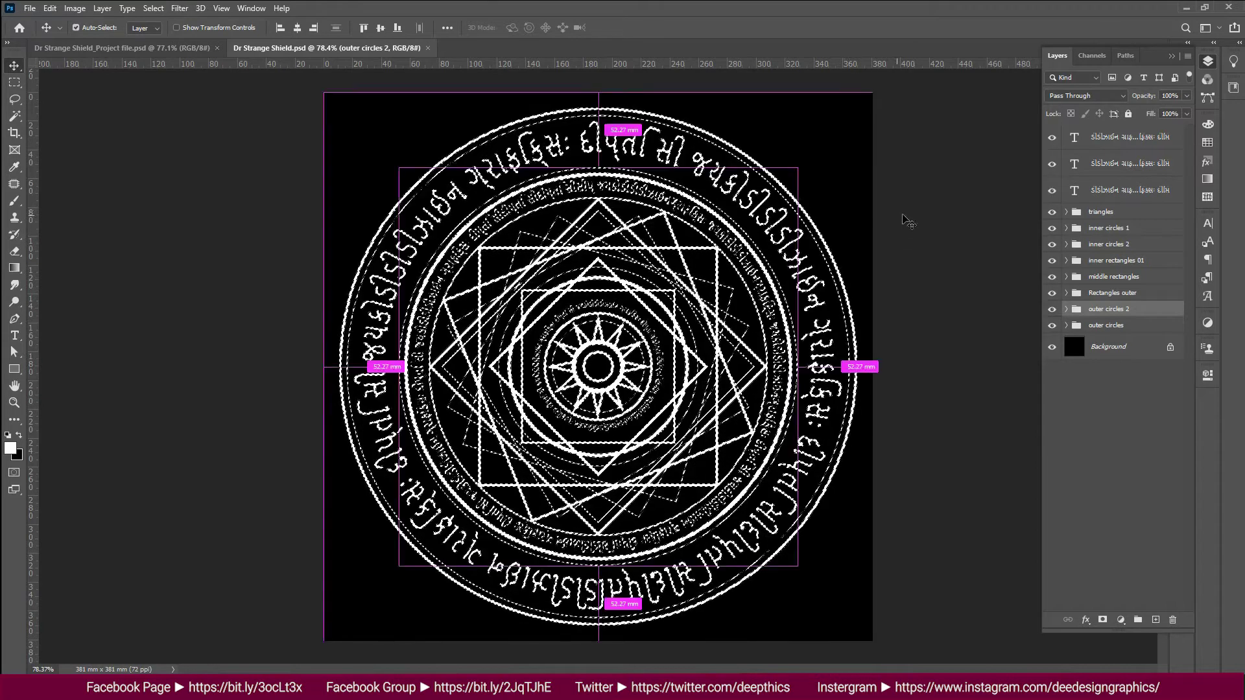
pyautogui.hotkey('ctrl', 'd')
pyautogui.click(1139, 332)
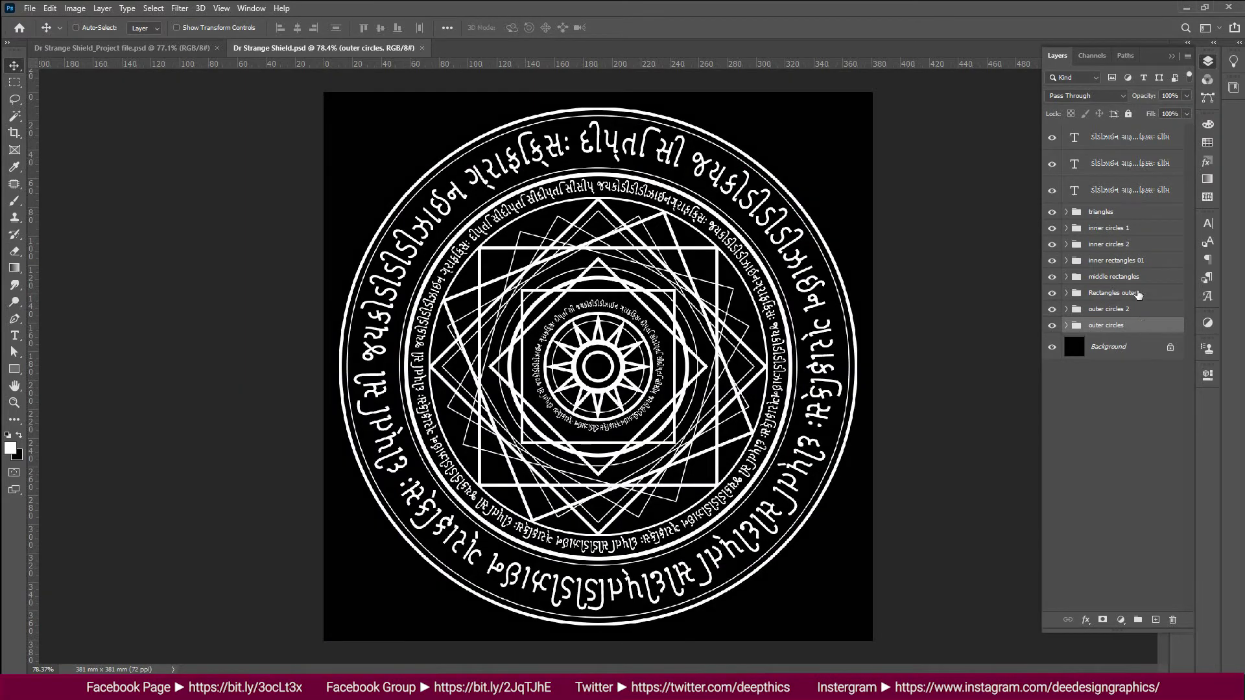
pyautogui.keyDown('shift'); pyautogui.click(1135, 139); pyautogui.keyUp('shift')
pyautogui.click(1179, 65)
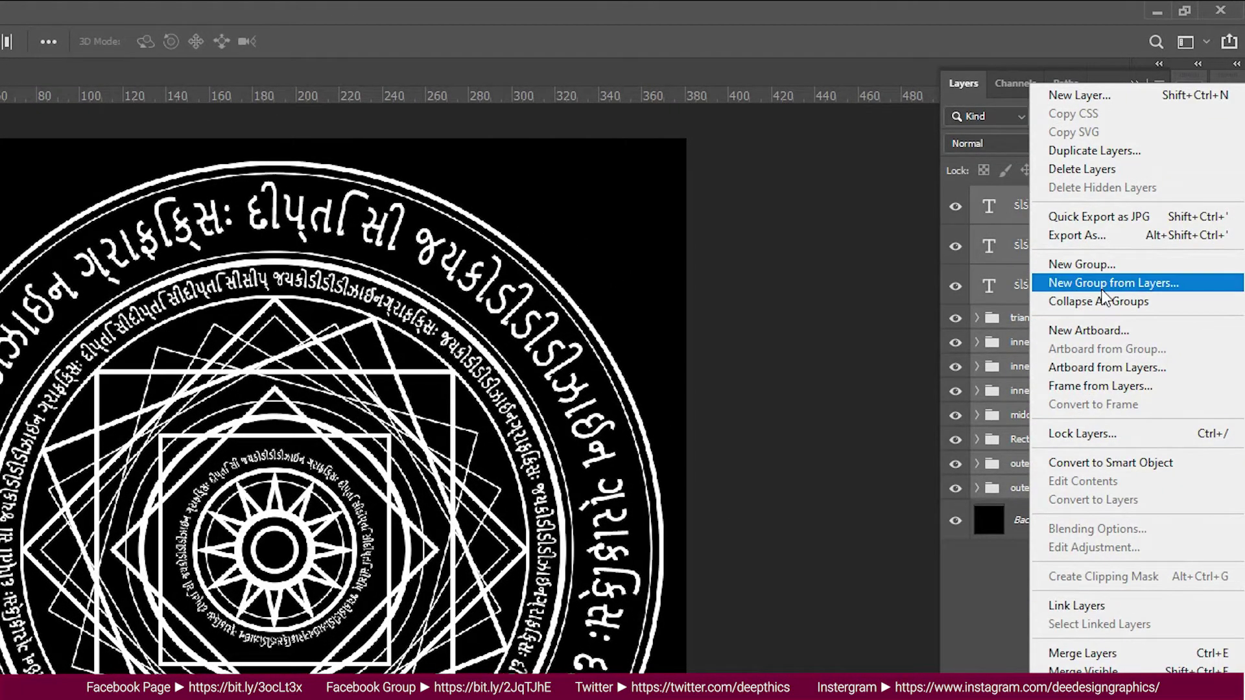
pyautogui.click(1113, 282)
pyautogui.write('Shield')
pyautogui.press('Return')
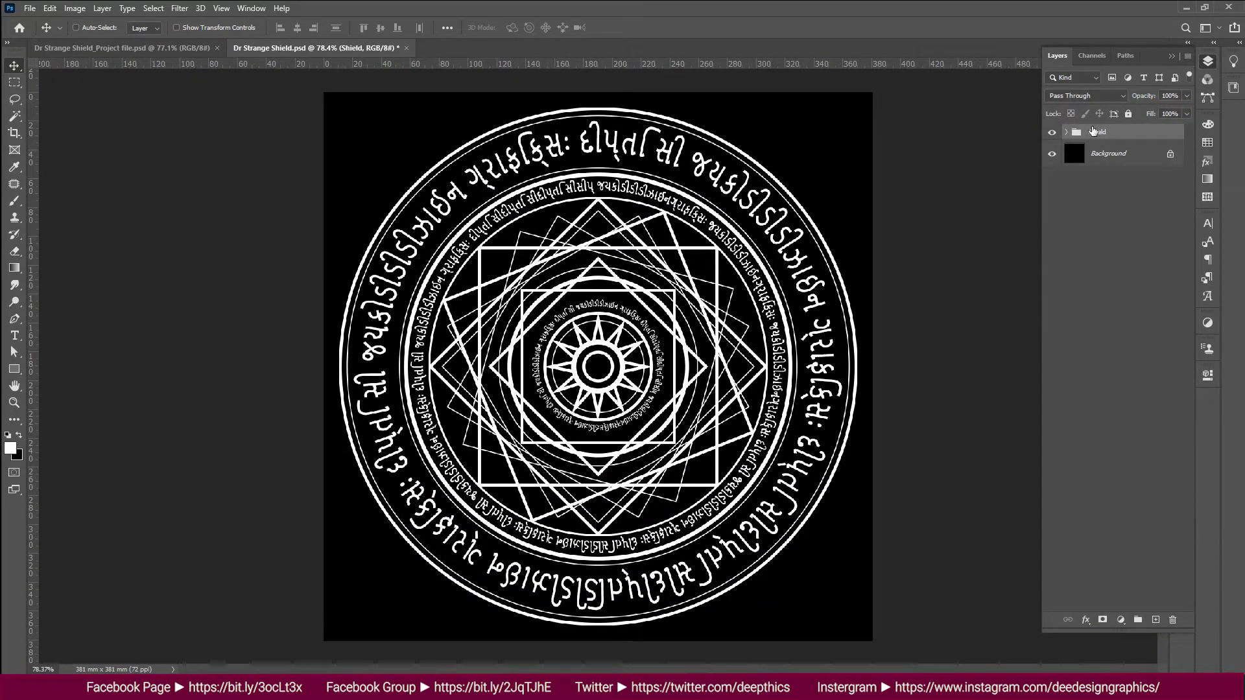
pyautogui.hotkey('ctrl', 's')
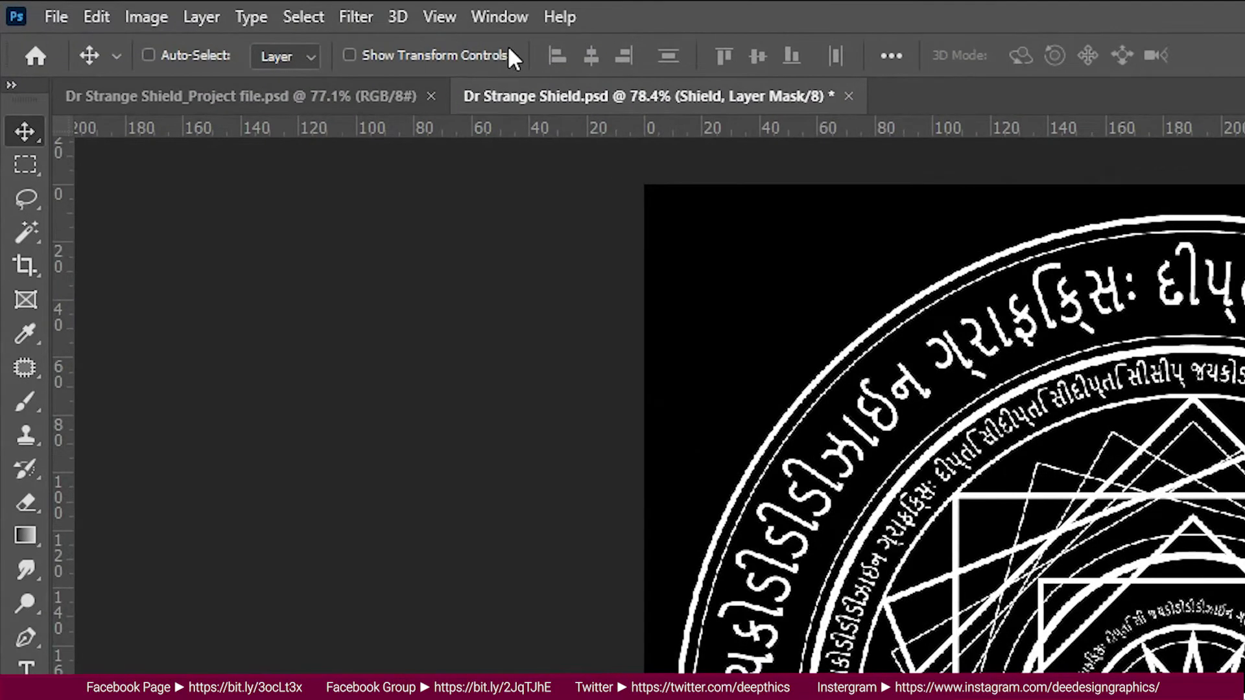
# Step: Apply Crystallize with cell size 3 to the Shield mask and zoom in on the centre
pyautogui.click(353, 19)
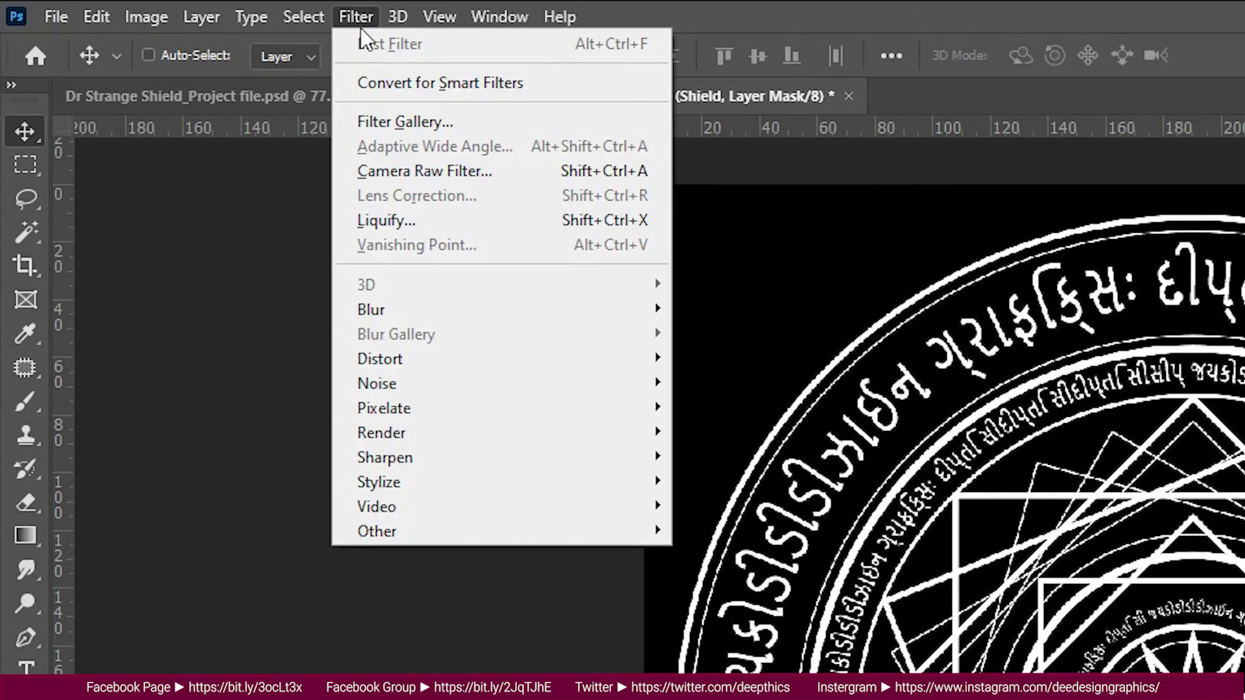
pyautogui.moveTo(418, 407)
pyautogui.click(718, 434)
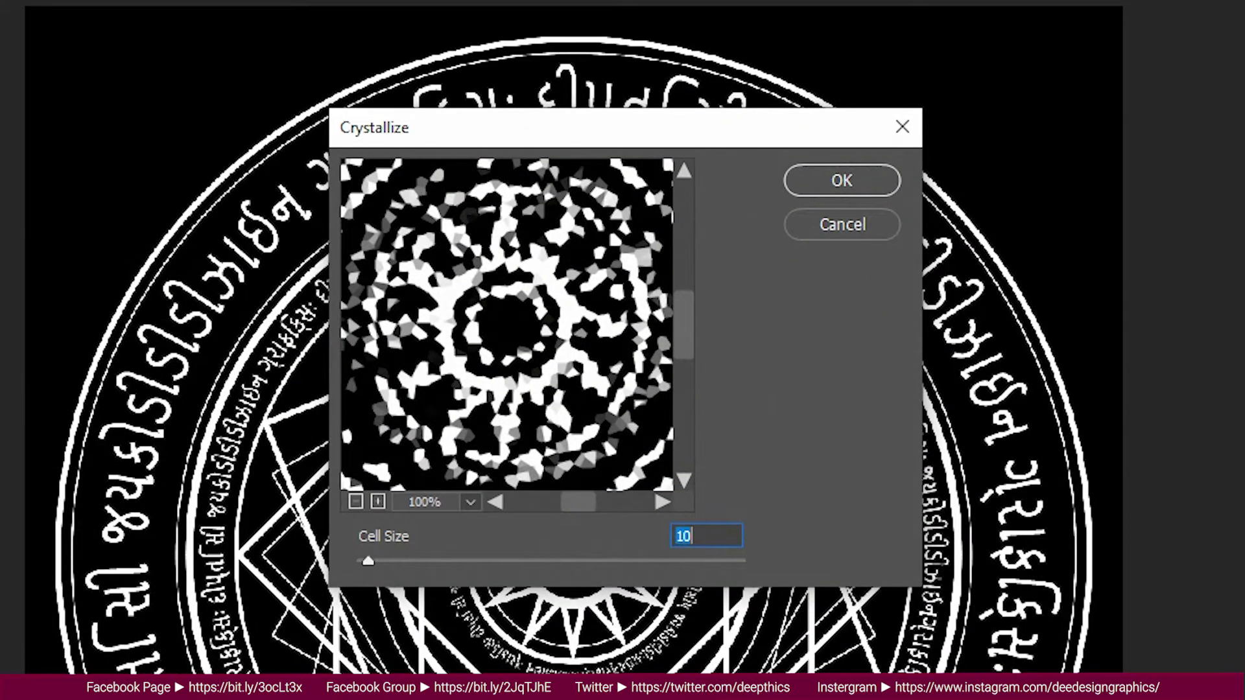
pyautogui.click(514, 416)
pyautogui.moveTo(368, 562); pyautogui.dragTo(333, 561)
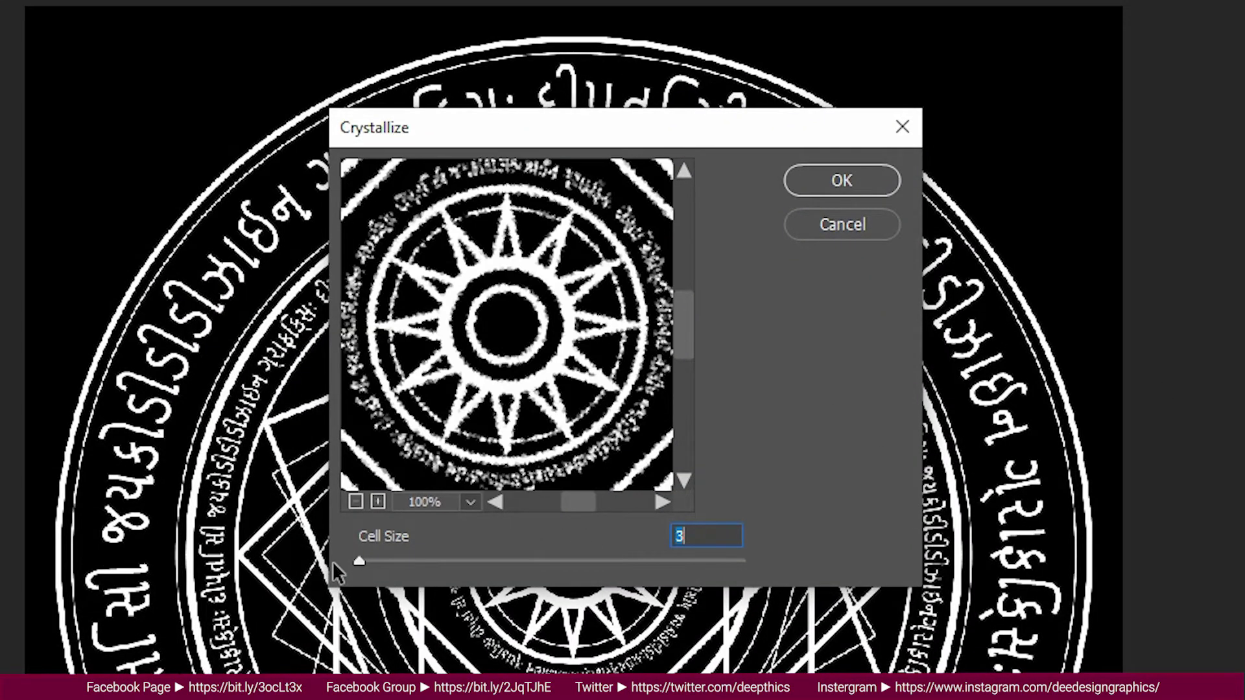
pyautogui.click(835, 188)
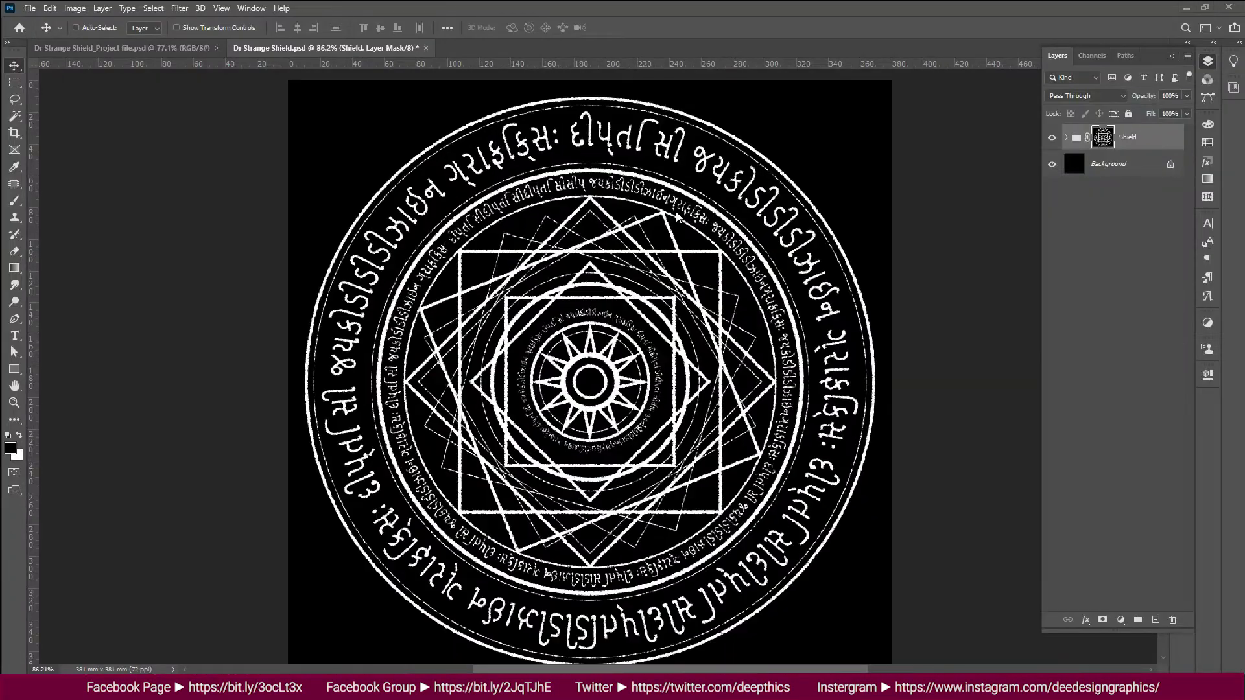
pyautogui.hotkey('ctrl', '+')
pyautogui.hotkey('ctrl', '+')
pyautogui.hotkey('ctrl', '+')
pyautogui.hotkey('ctrl', '+')
pyautogui.hotkey('ctrl', '+')
pyautogui.hotkey('ctrl', '+')
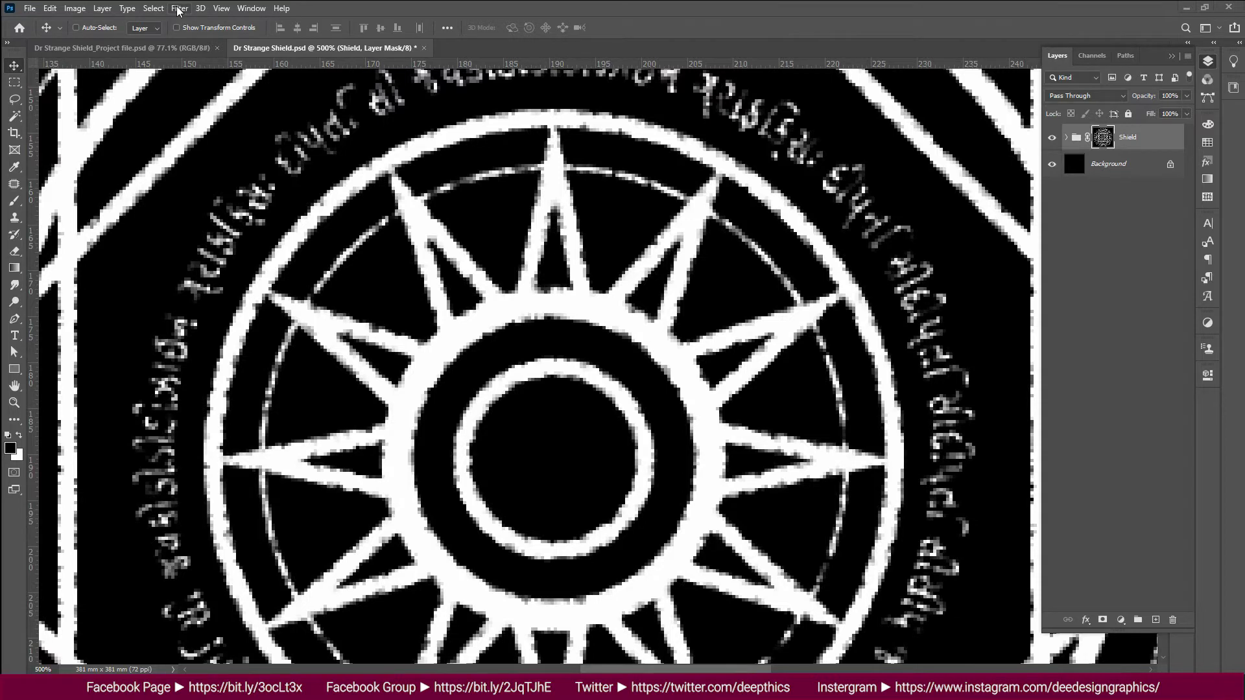
pyautogui.press('alt')
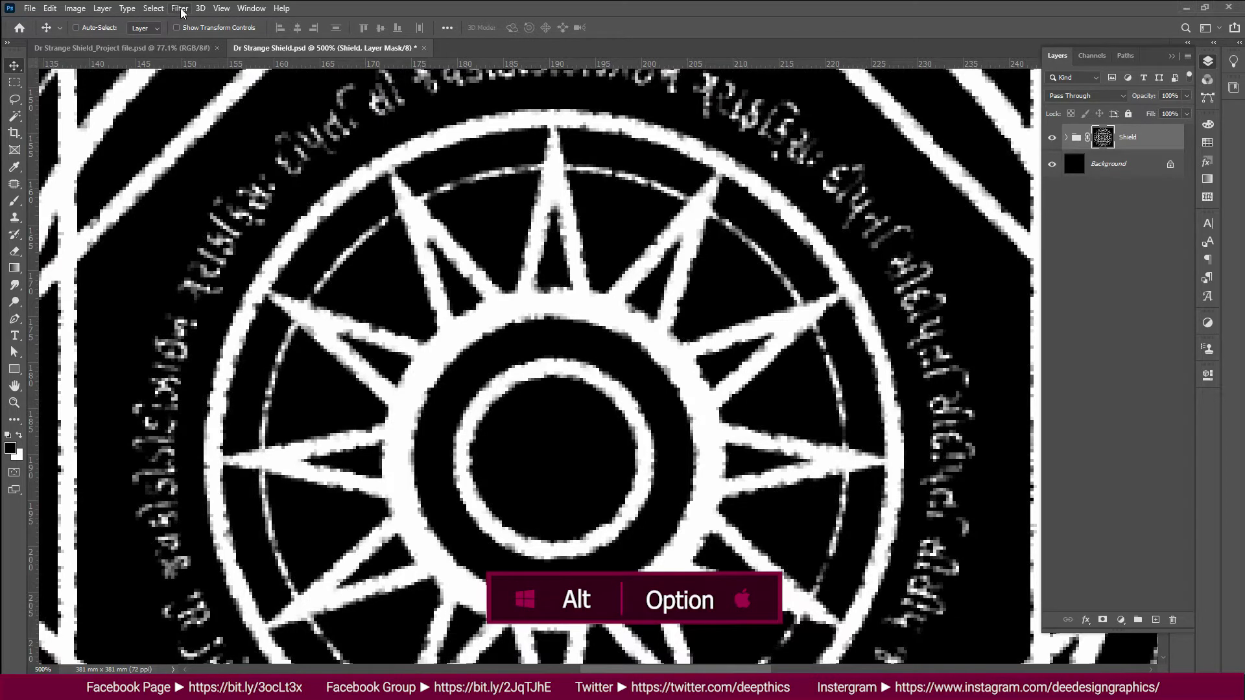
pyautogui.click(179, 9)
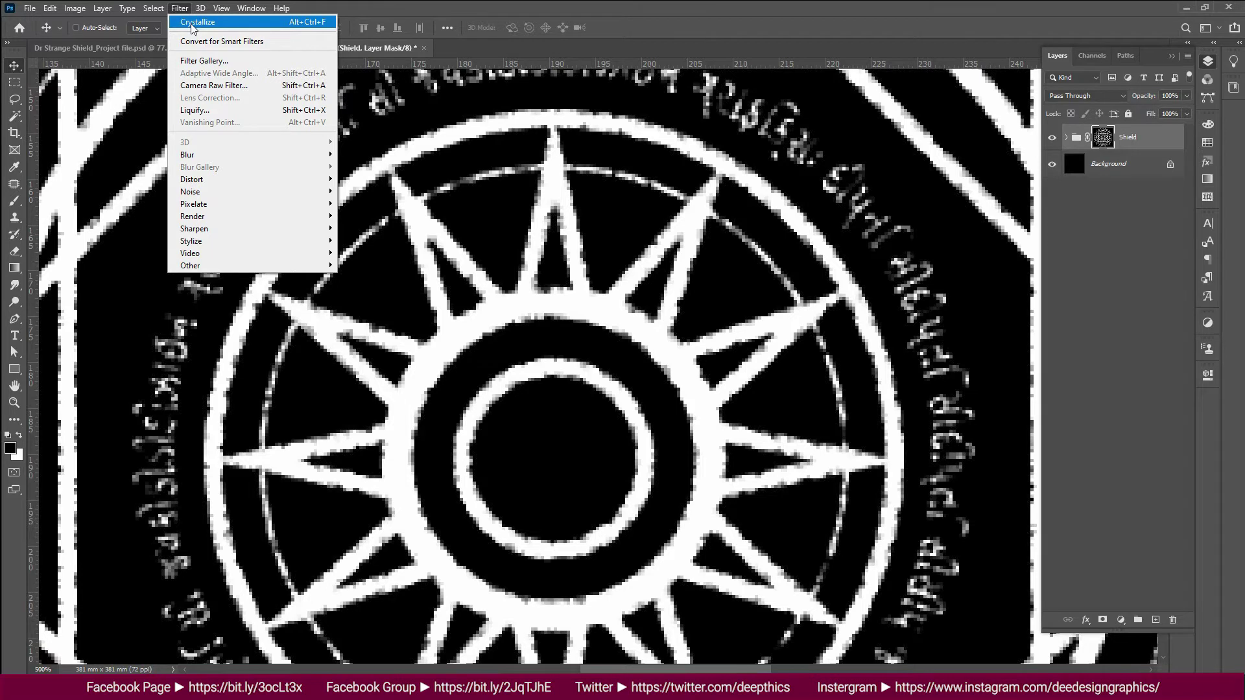
# Step: Apply Crystallize again to the Shield mask with cell size 16
pyautogui.click(191, 24)
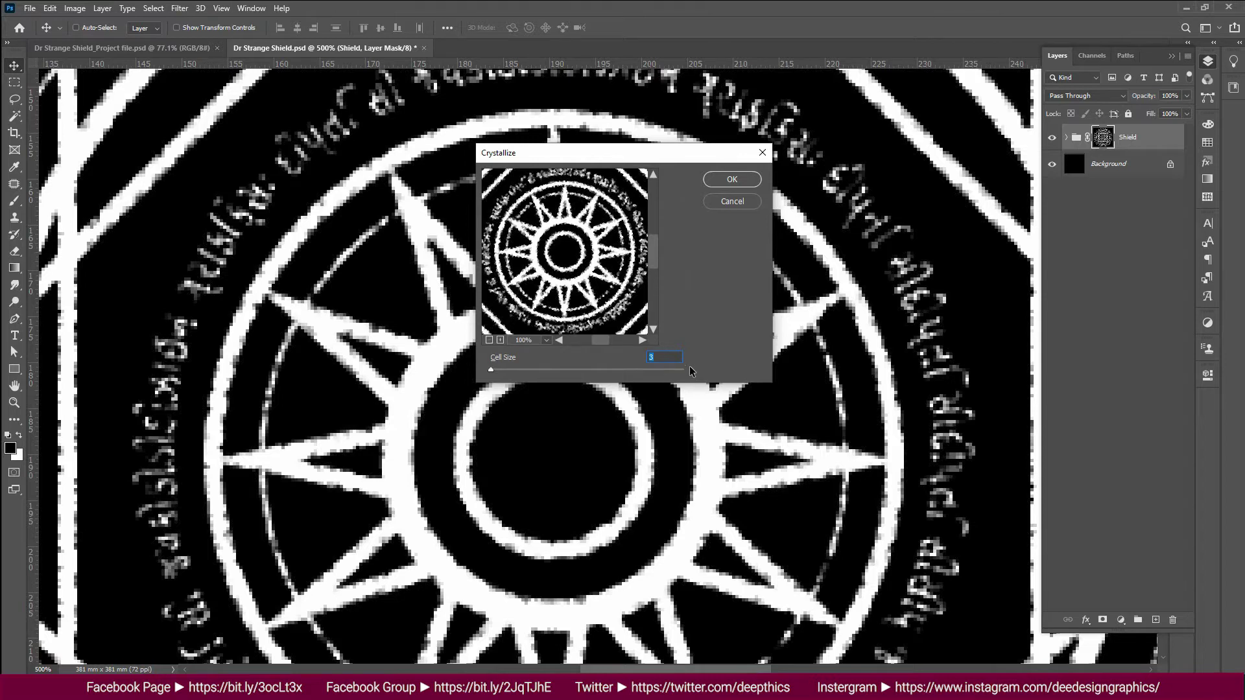
pyautogui.write('16')
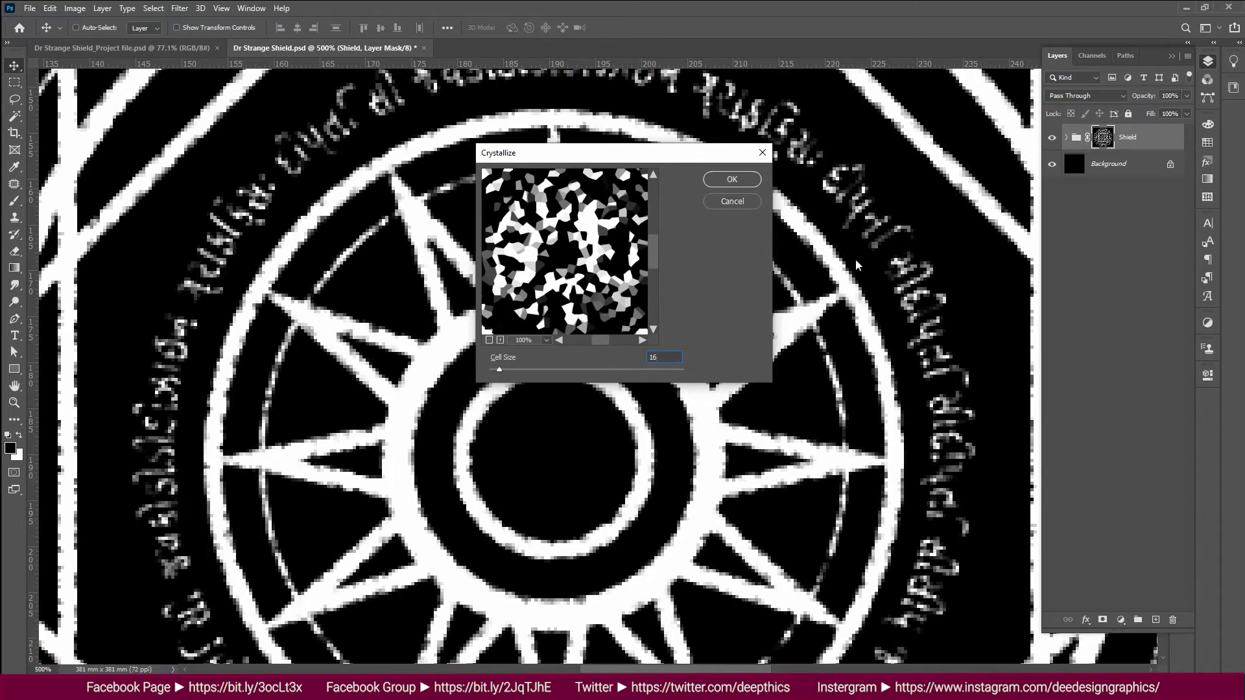
pyautogui.click(732, 179)
pyautogui.scroll(-3, 538, 363)
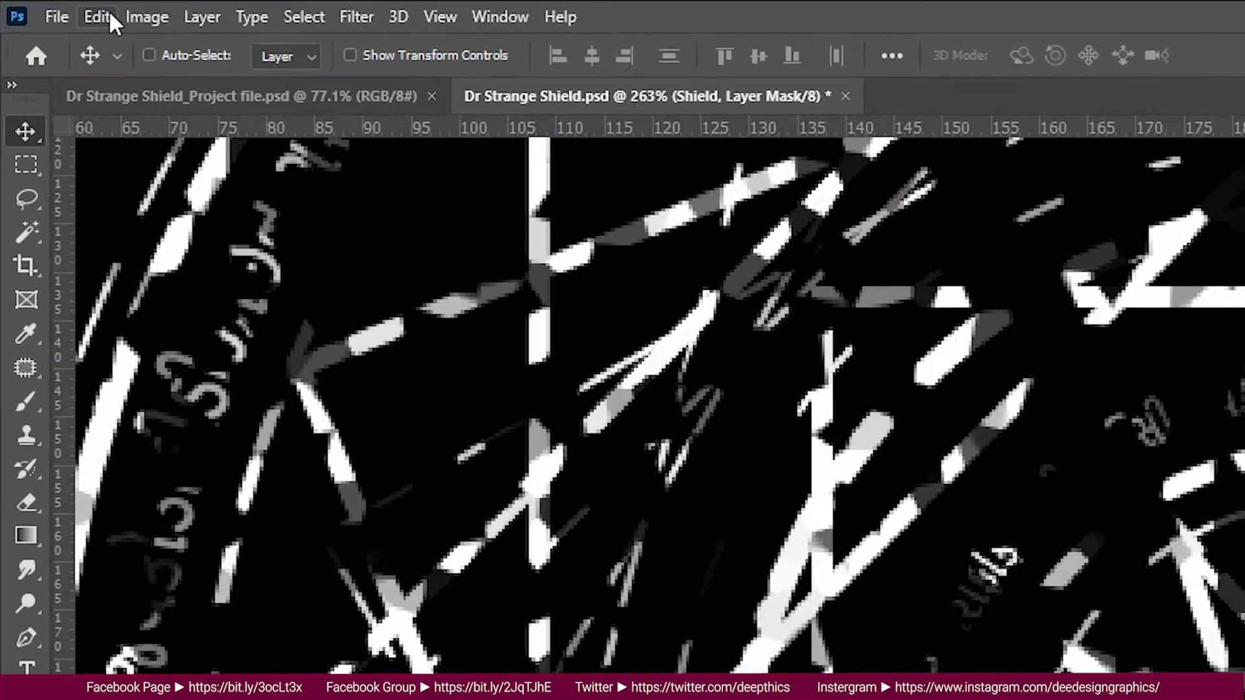
# Step: Fade the Crystallize effect to about 25% and fit the shield on screen
pyautogui.click(49, 8)
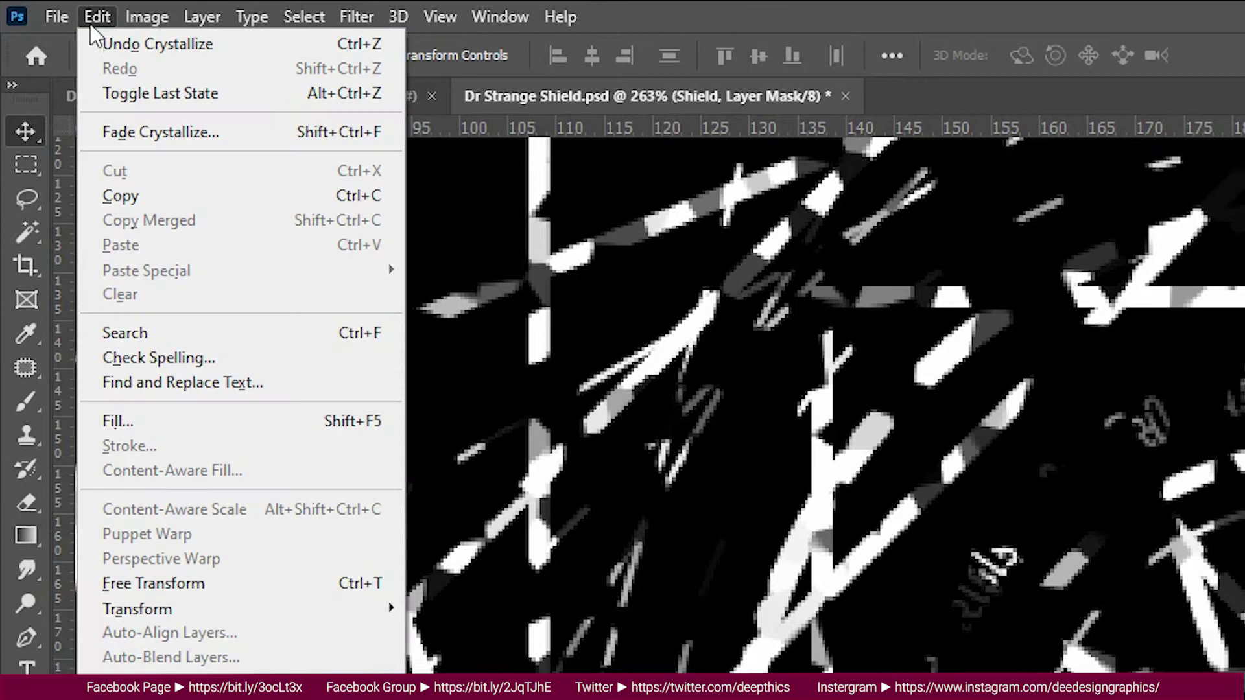
pyautogui.click(126, 132)
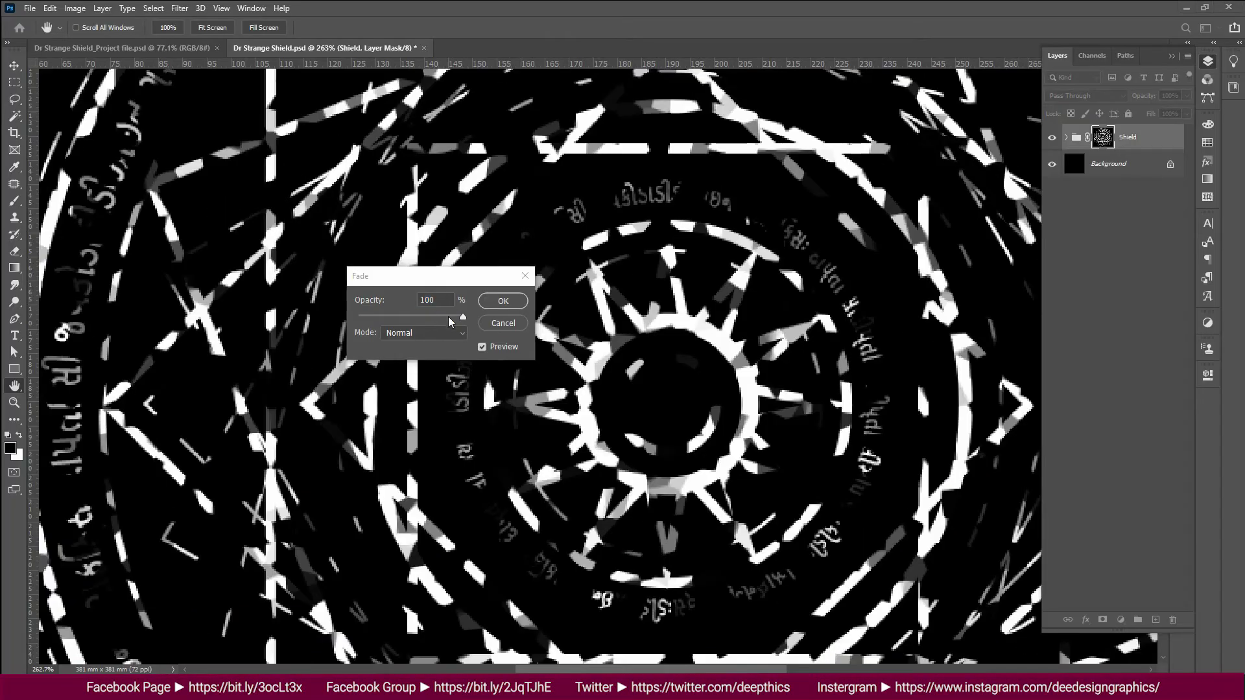
pyautogui.moveTo(462, 317); pyautogui.dragTo(383, 319)
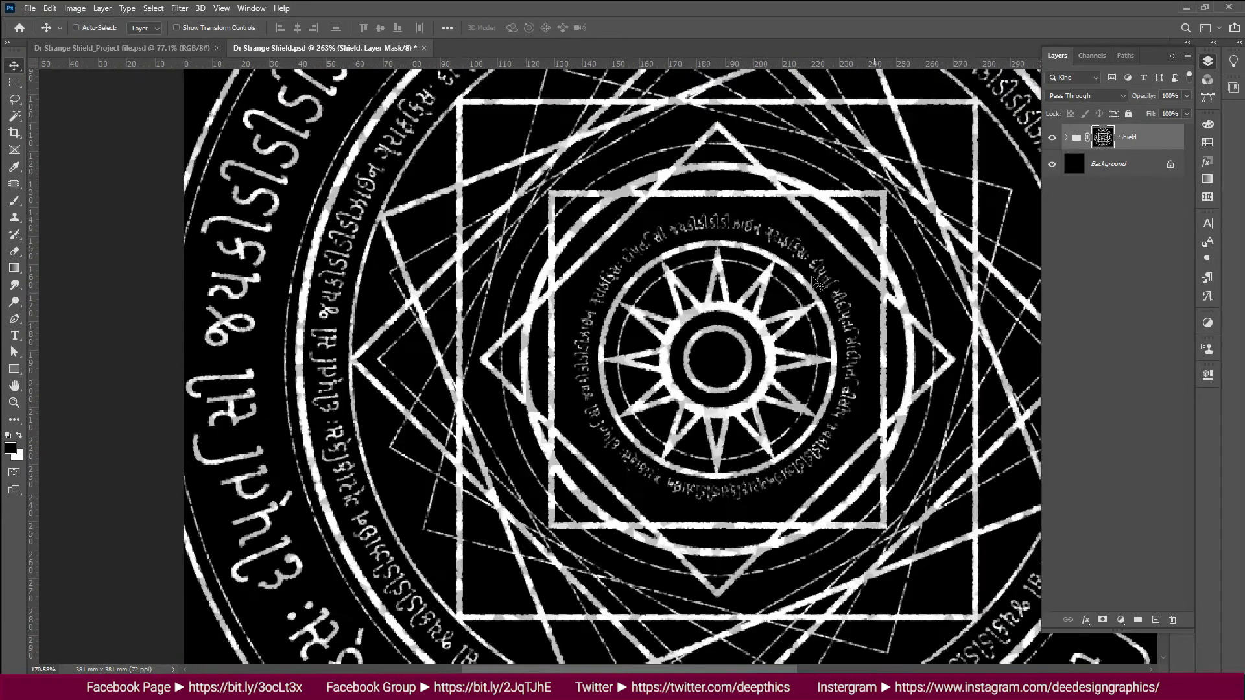
pyautogui.hotkey('ctrl', '-')
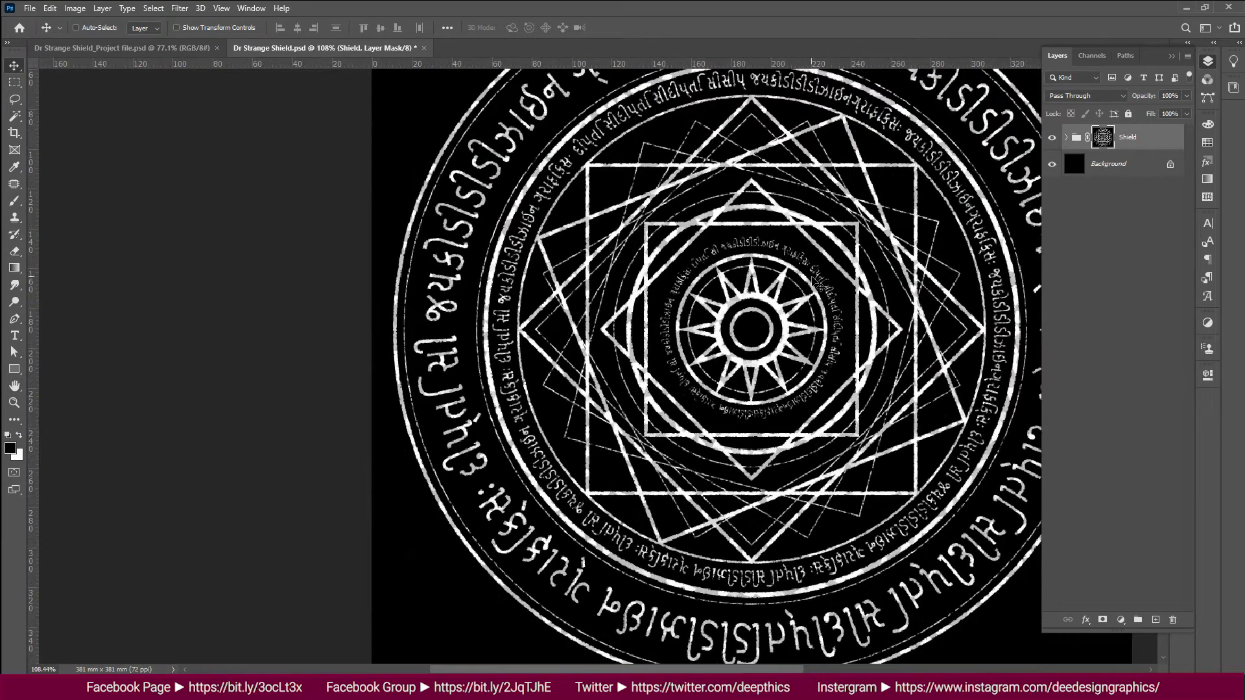
pyautogui.hotkey('ctrl', '0')
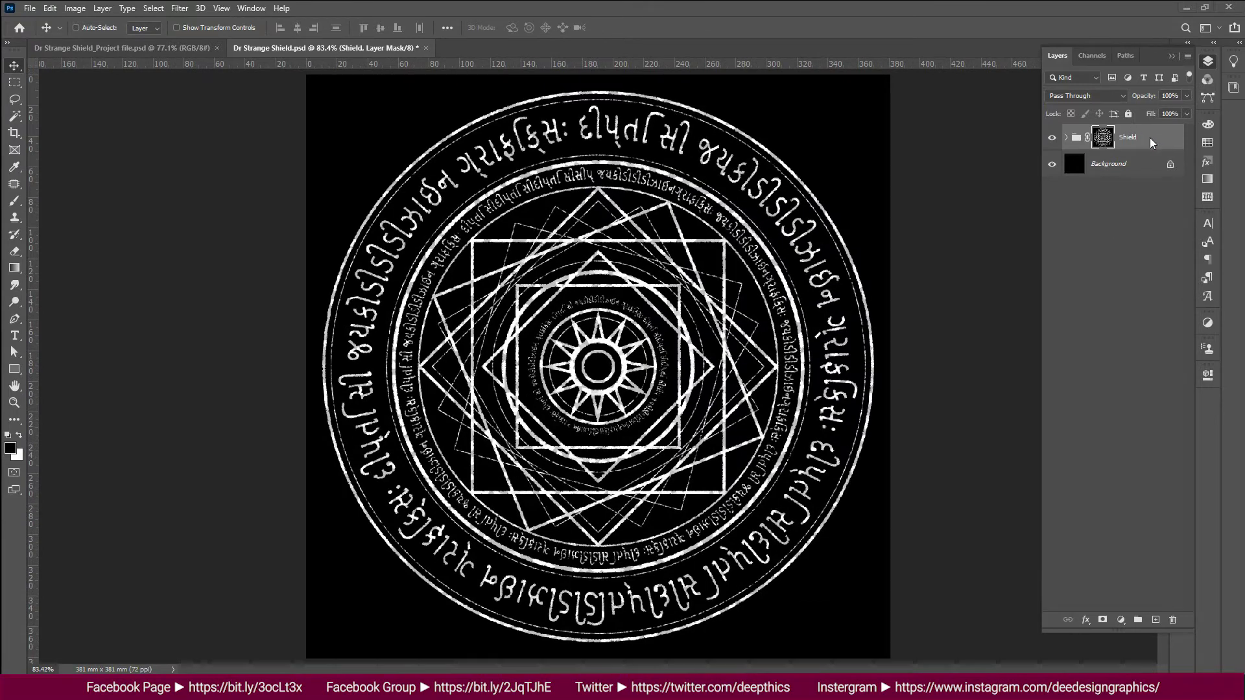
# Step: Convert the Shield group to a smart object from its Layers panel right-click menu
pyautogui.rightClick(1144, 139)
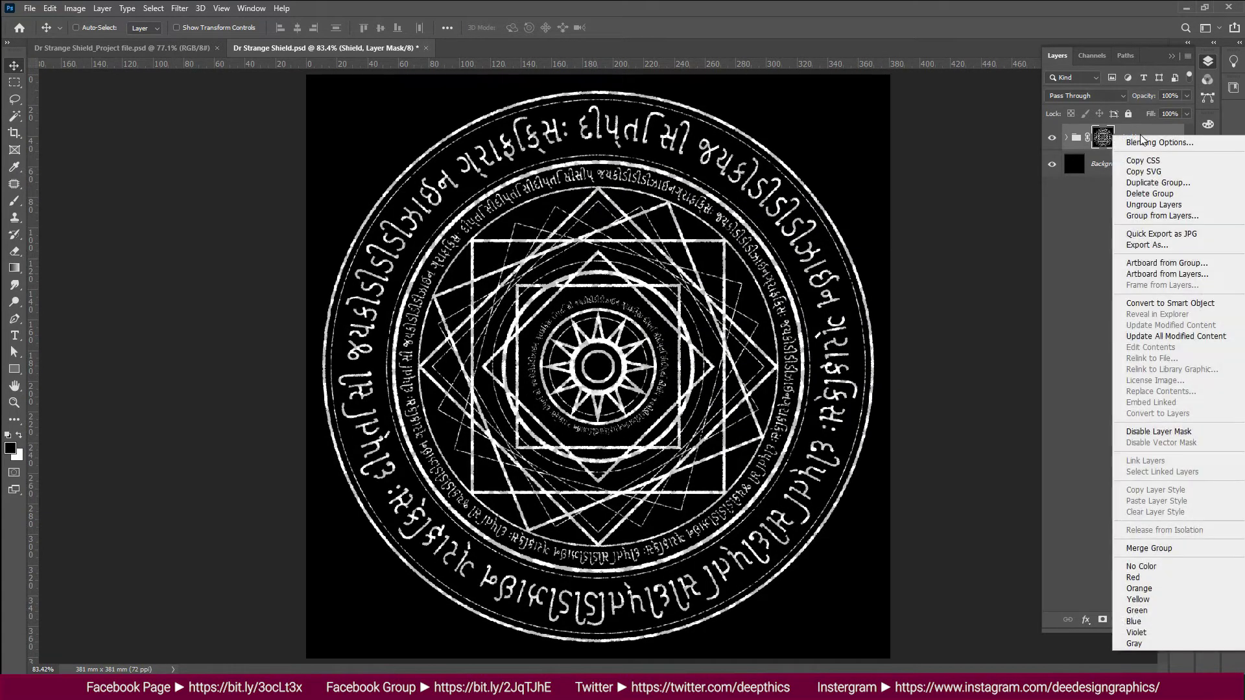
pyautogui.click(1169, 303)
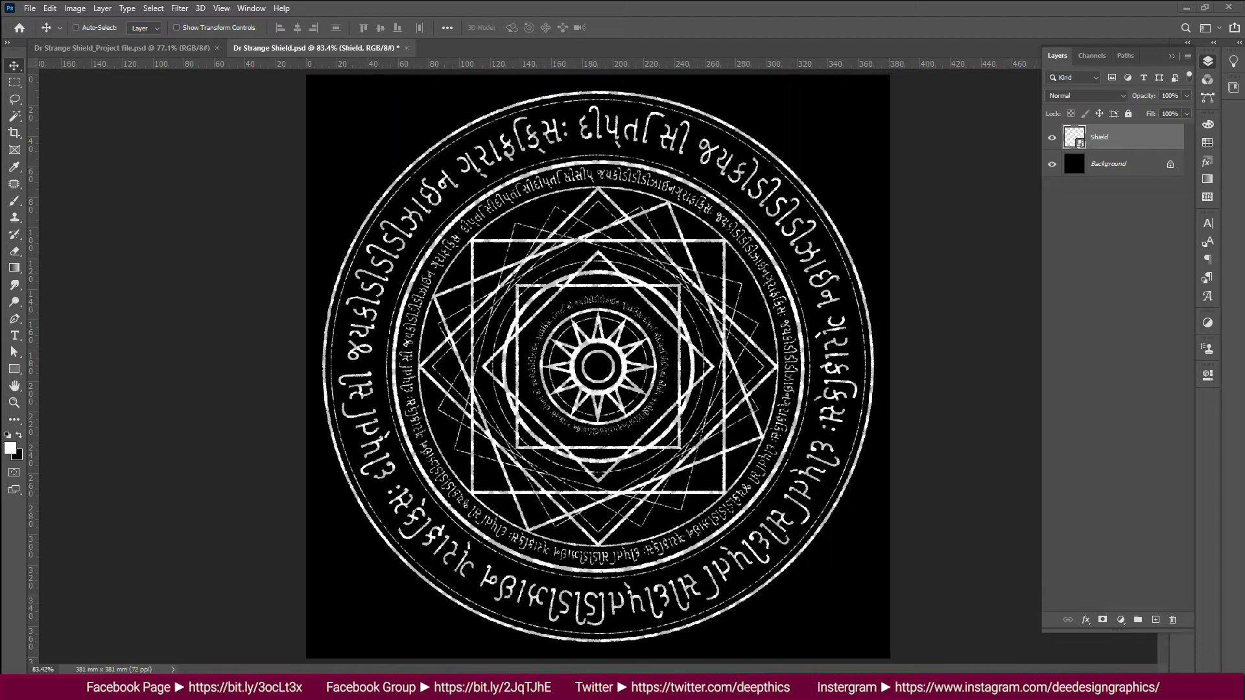
# Step: Move the shield into the Doctor Strange photo and shrink it around the outstretched hand
pyautogui.press('v')
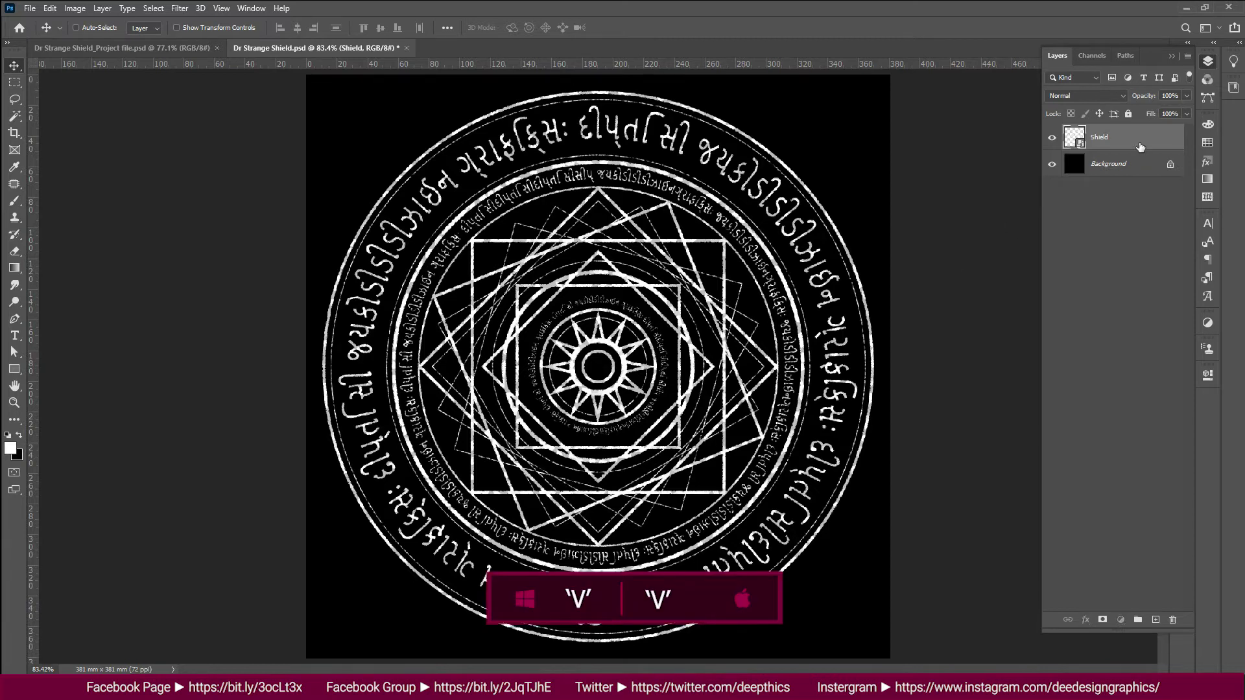
pyautogui.moveTo(596, 316)
pyautogui.mouseDown()
pyautogui.moveTo(153, 51)
pyautogui.moveTo(569, 394)
pyautogui.moveTo(632, 410)
pyautogui.mouseUp()
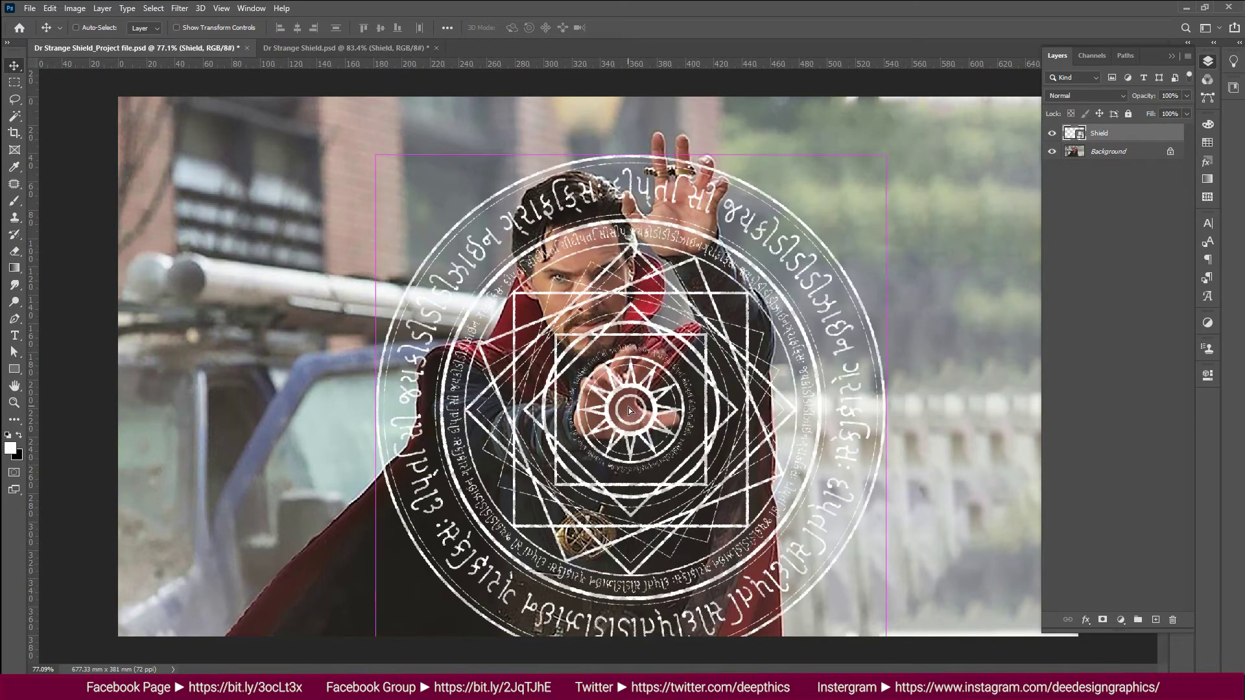
pyautogui.hotkey('ctrl', 't')
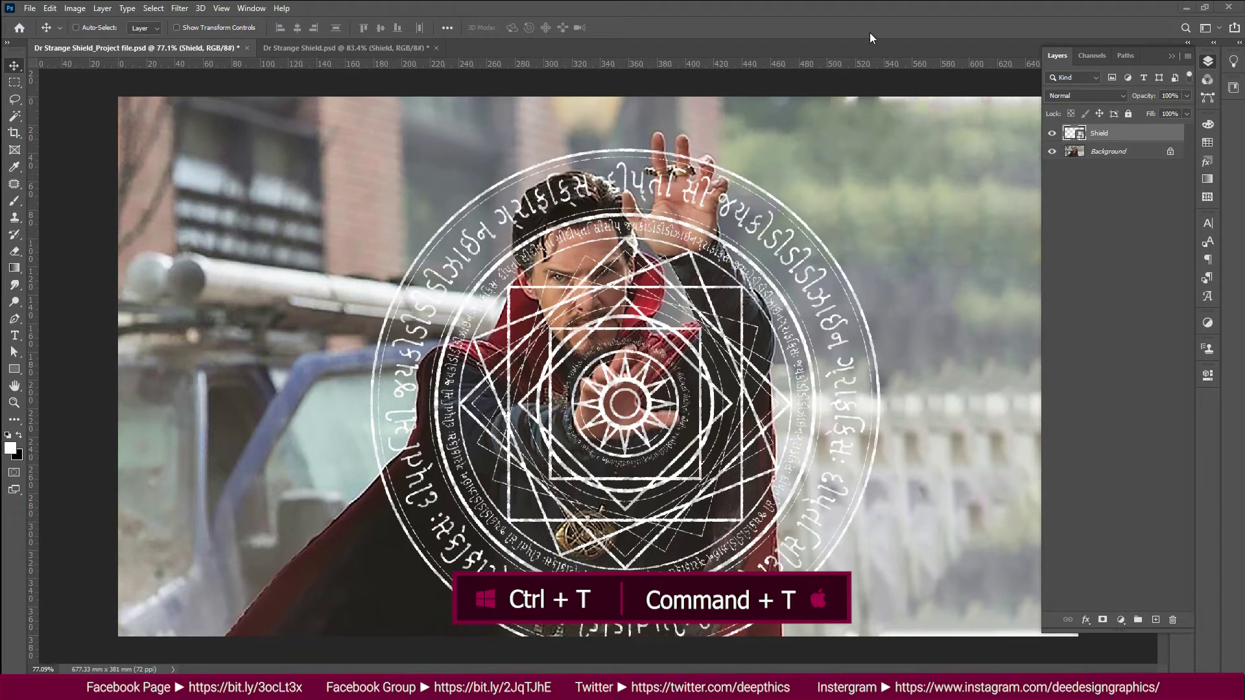
pyautogui.hotkey('ctrl', 't')
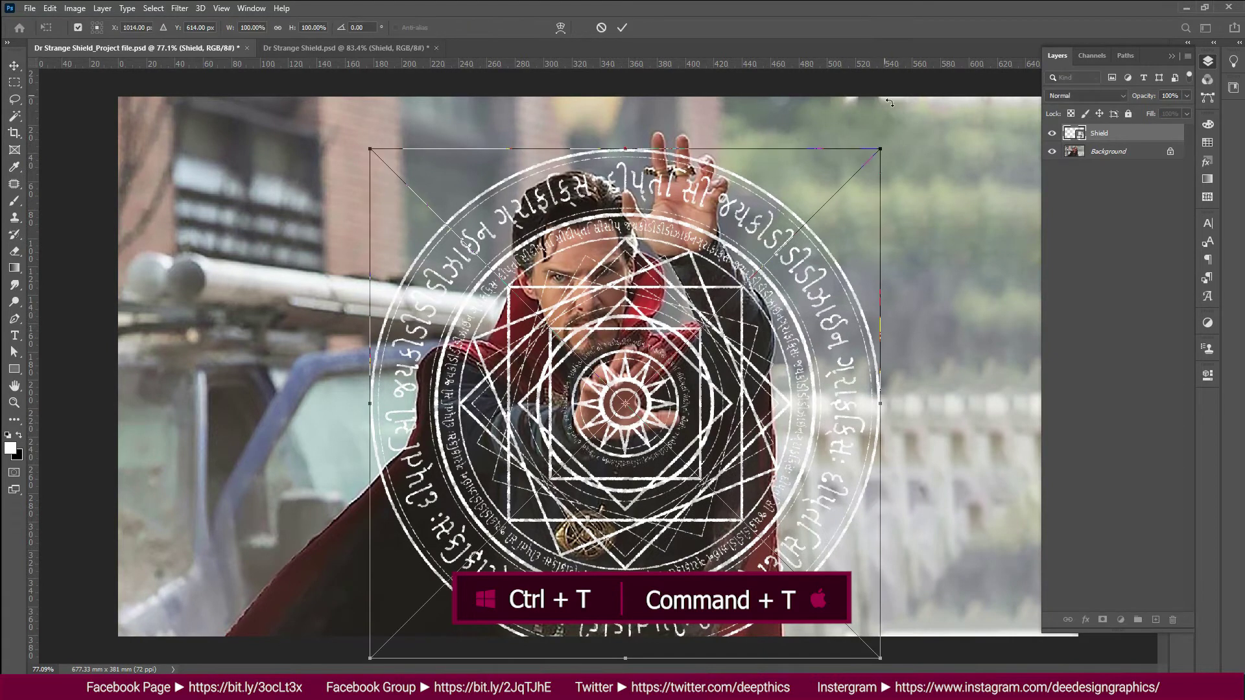
pyautogui.moveTo(889, 153); pyautogui.dragTo(758, 259)
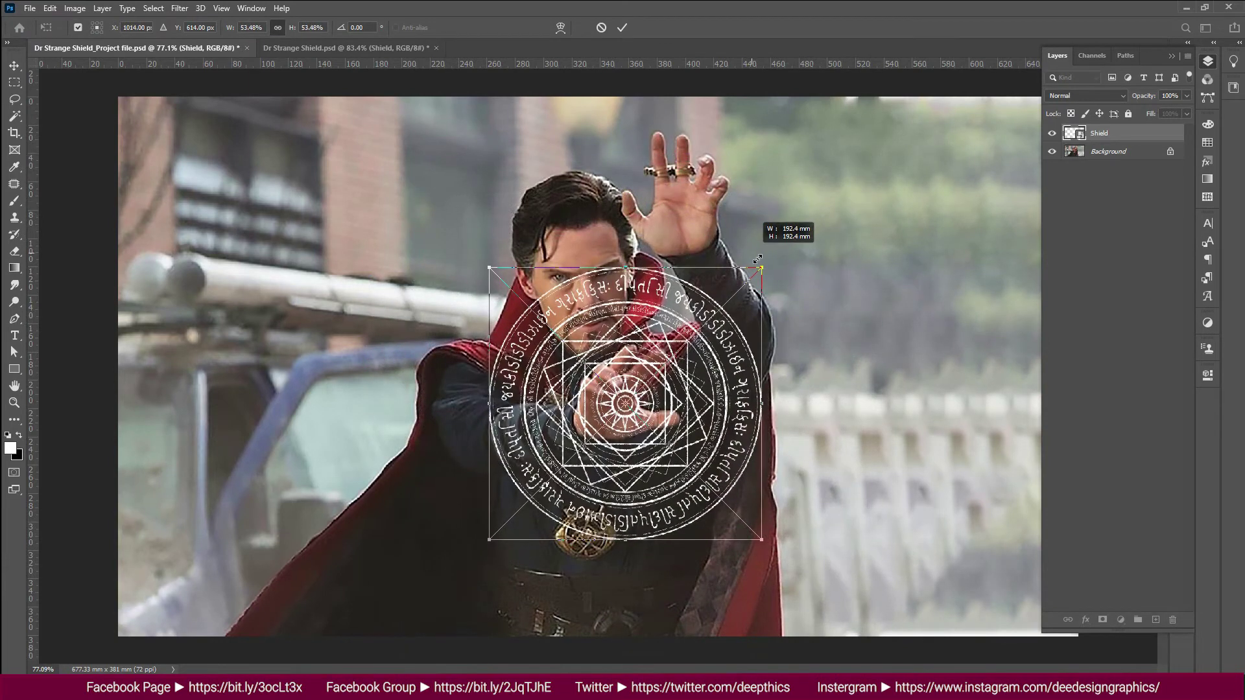
pyautogui.press('Return')
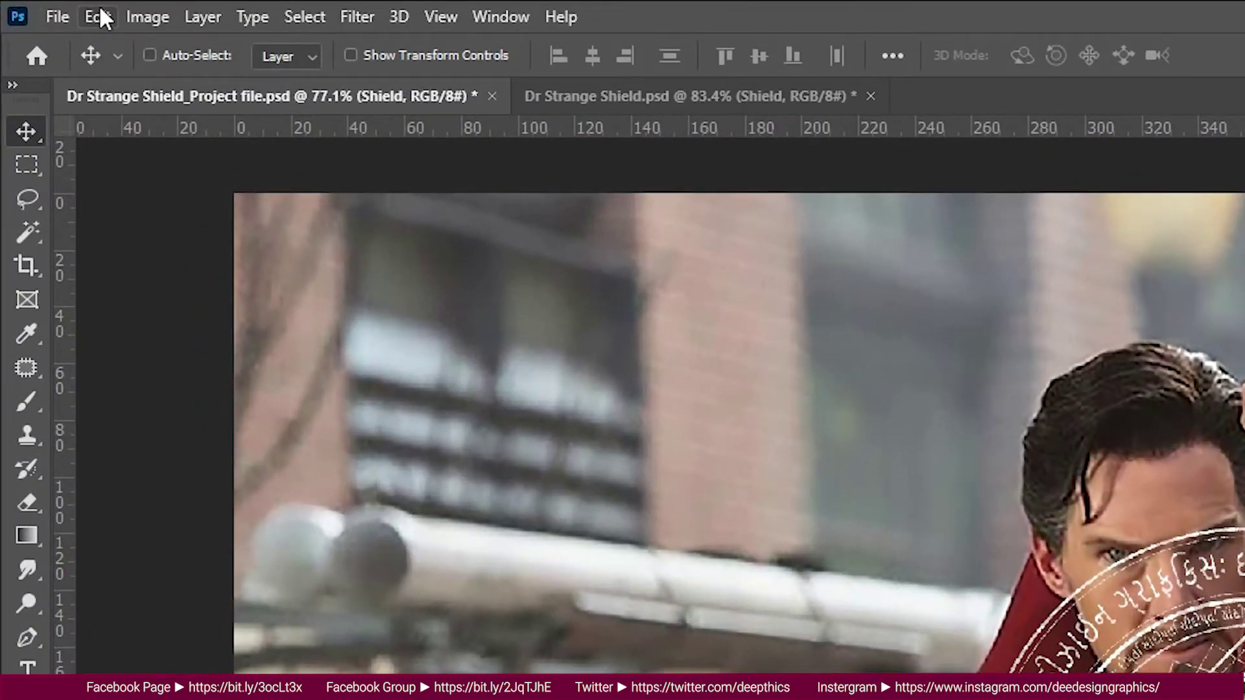
# Step: Tilt the shield slightly with a Perspective transform by pulling its top corner
pyautogui.click(100, 10)
pyautogui.moveTo(138, 441)
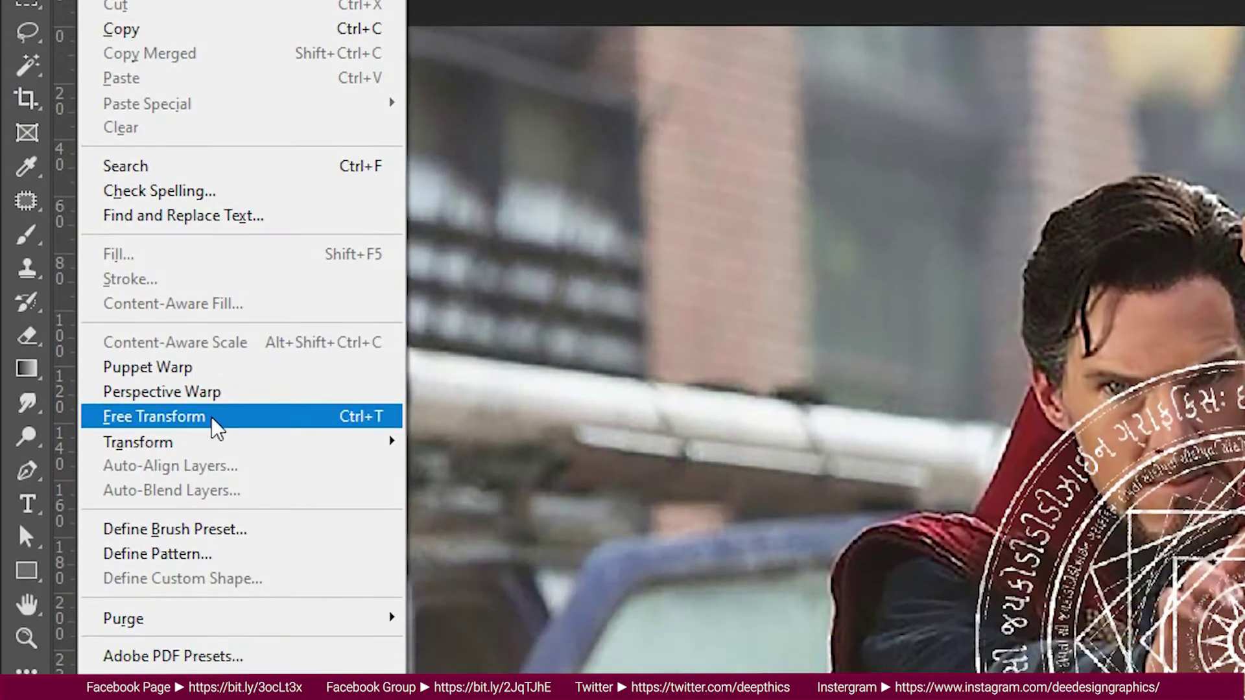
pyautogui.click(559, 508)
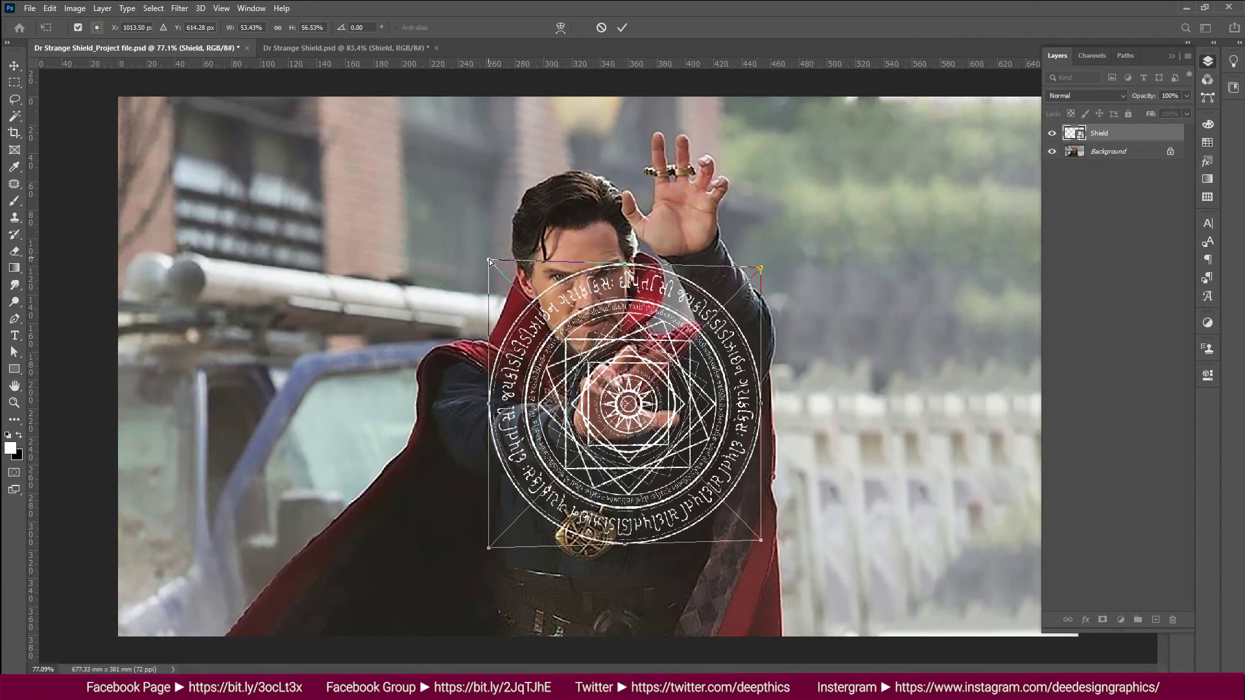
pyautogui.moveTo(490, 262); pyautogui.dragTo(488, 252)
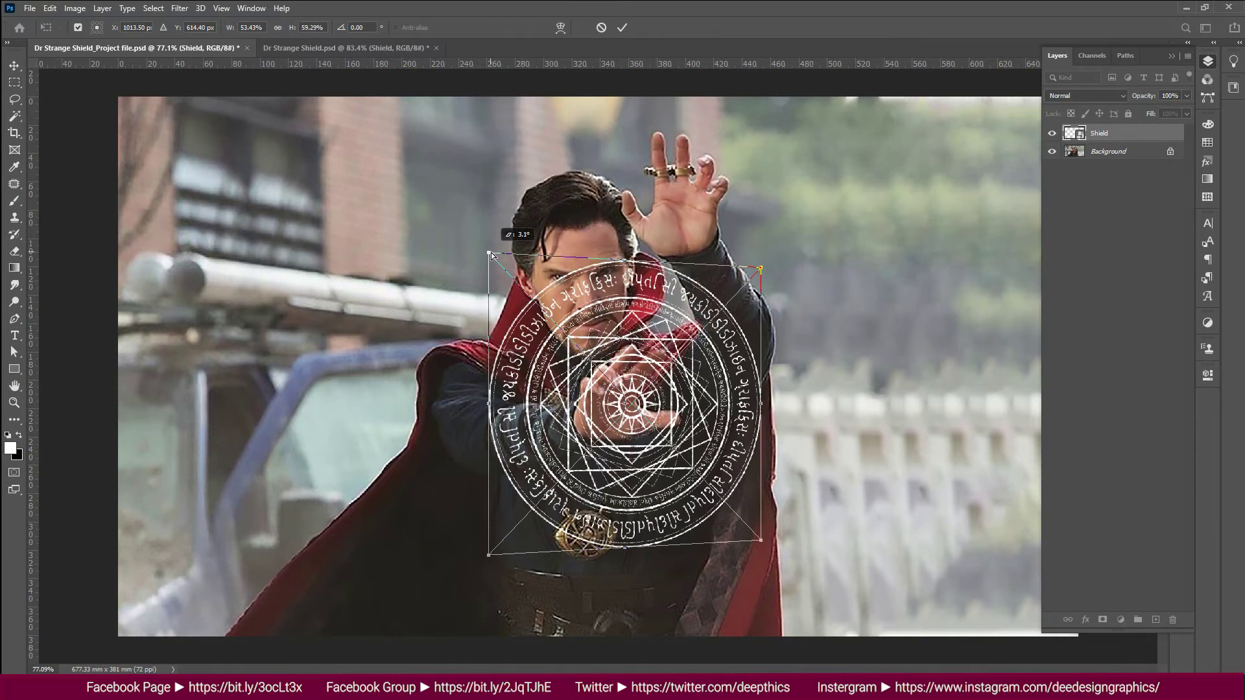
pyautogui.press('Return')
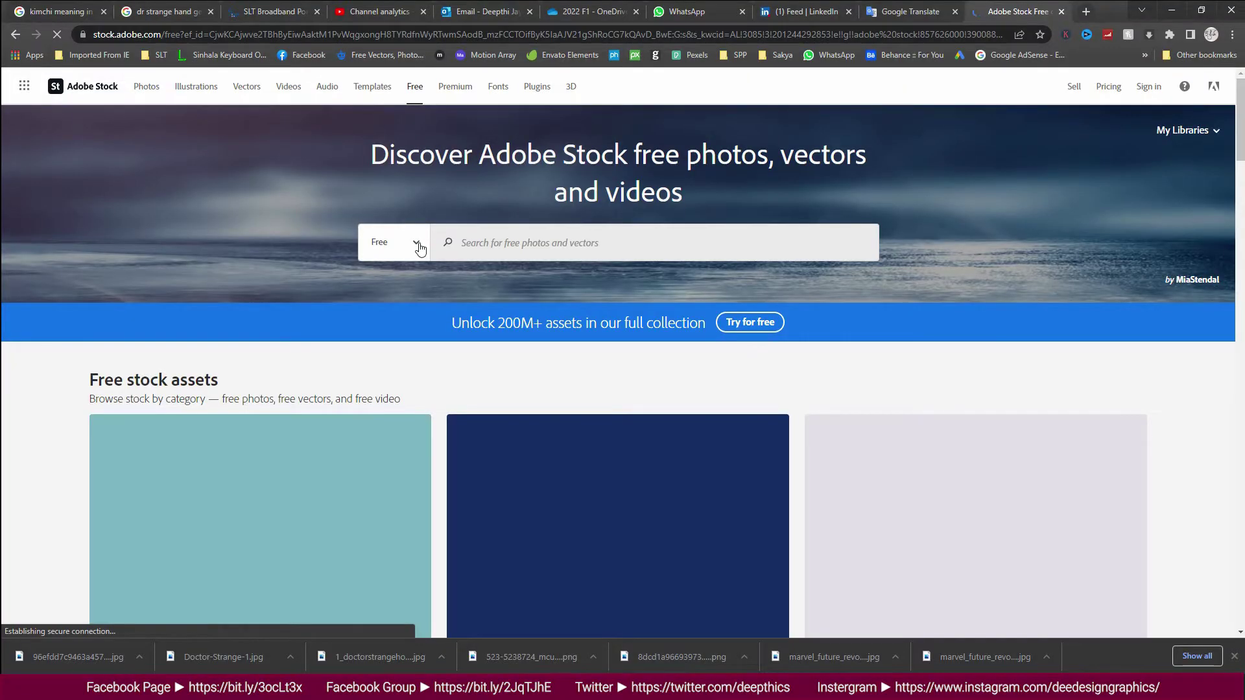
# Step: Search Adobe Stock's free images for 'sparks' and download the first orange-sparks-on-black result
pyautogui.click(418, 245)
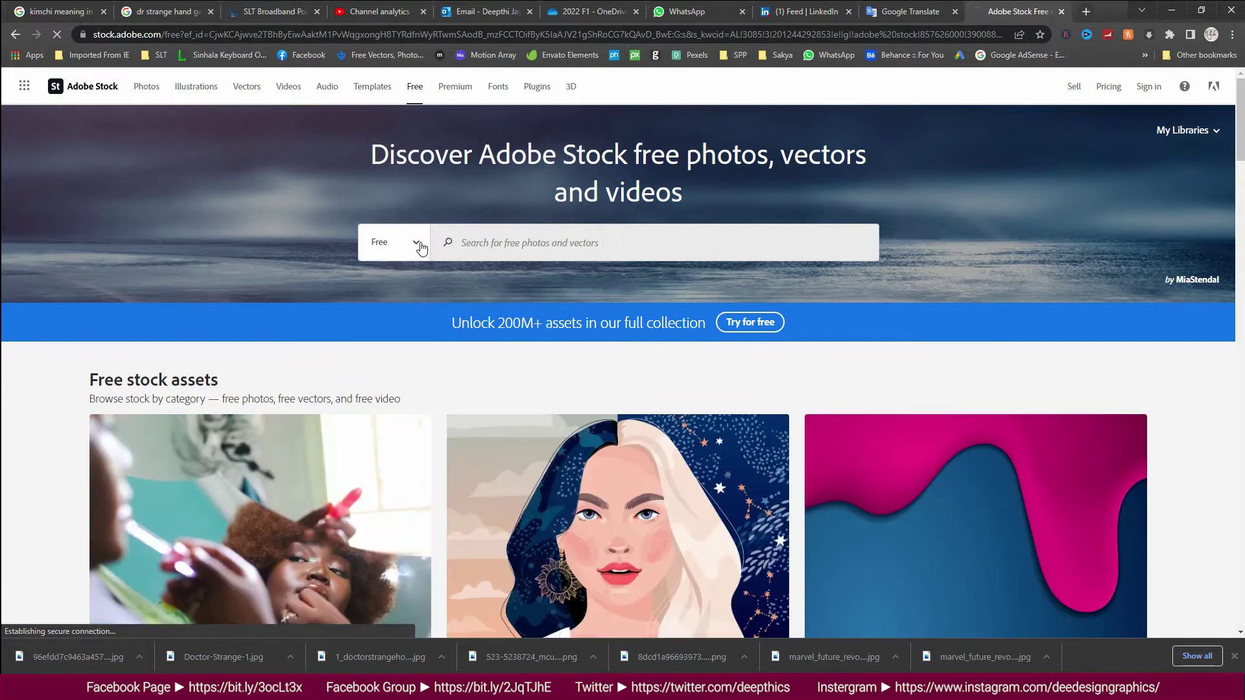
pyautogui.click(544, 249)
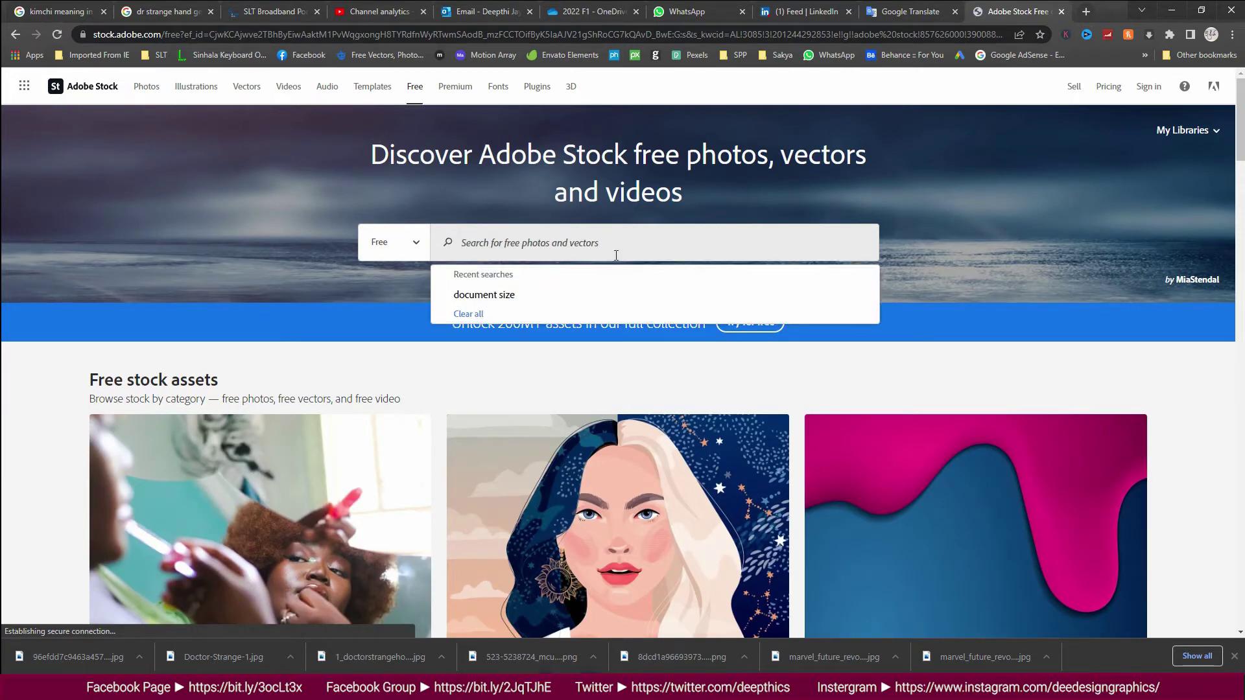
pyautogui.write('sparks')
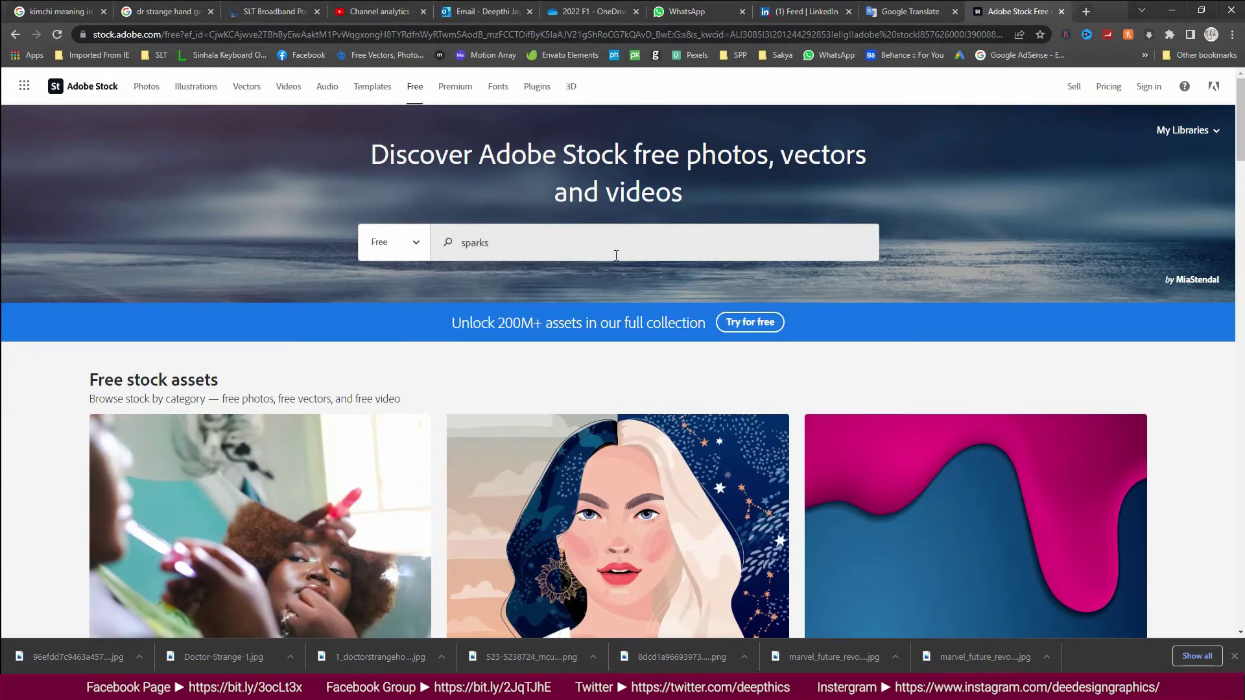
pyautogui.press('Return')
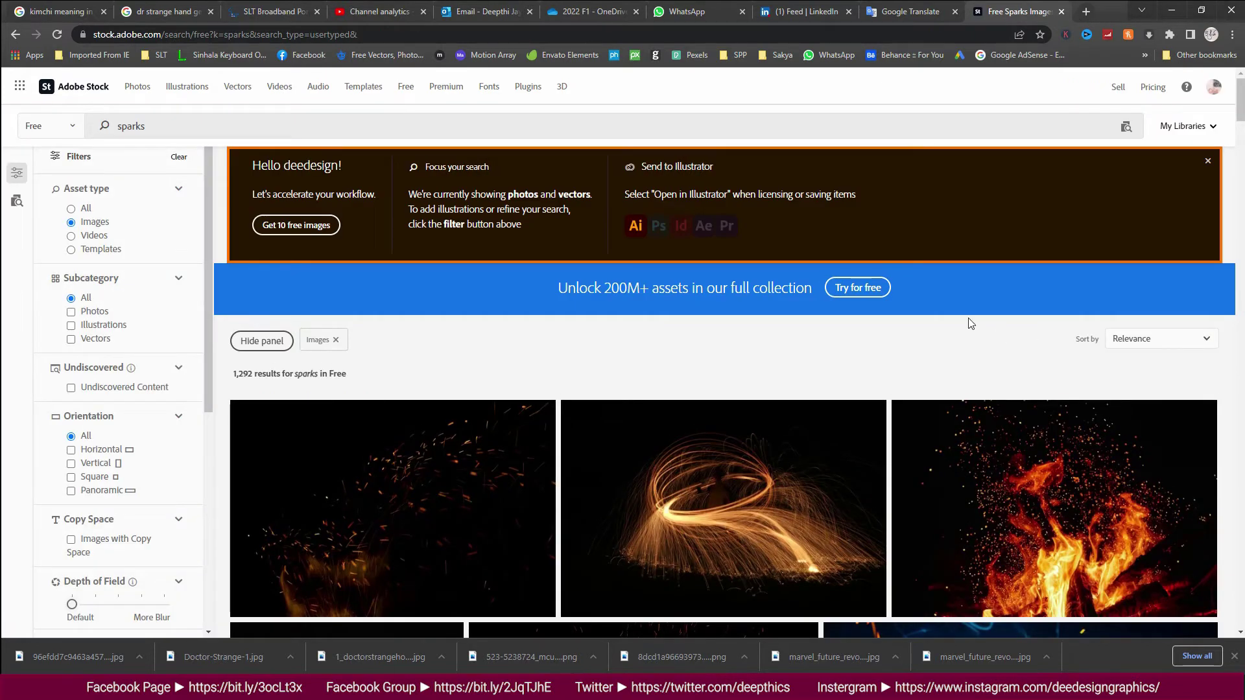
pyautogui.scroll(-1, 978, 334)
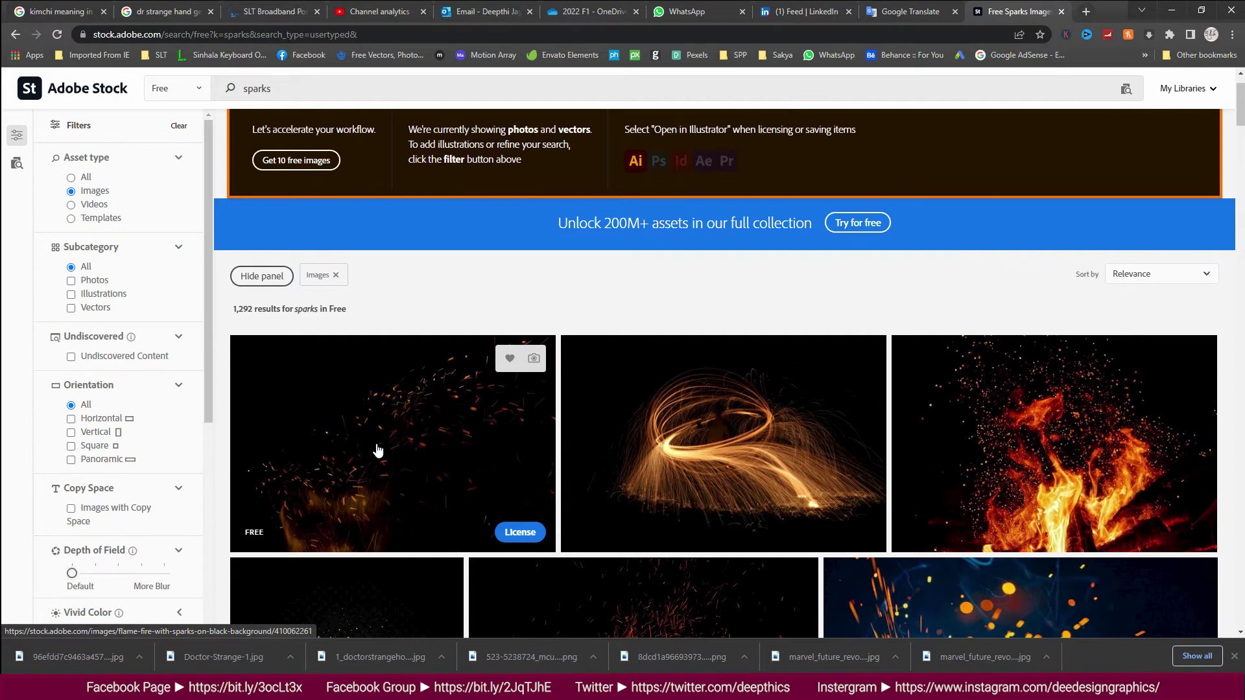
pyautogui.click(526, 540)
pyautogui.scroll(-1, 527, 539)
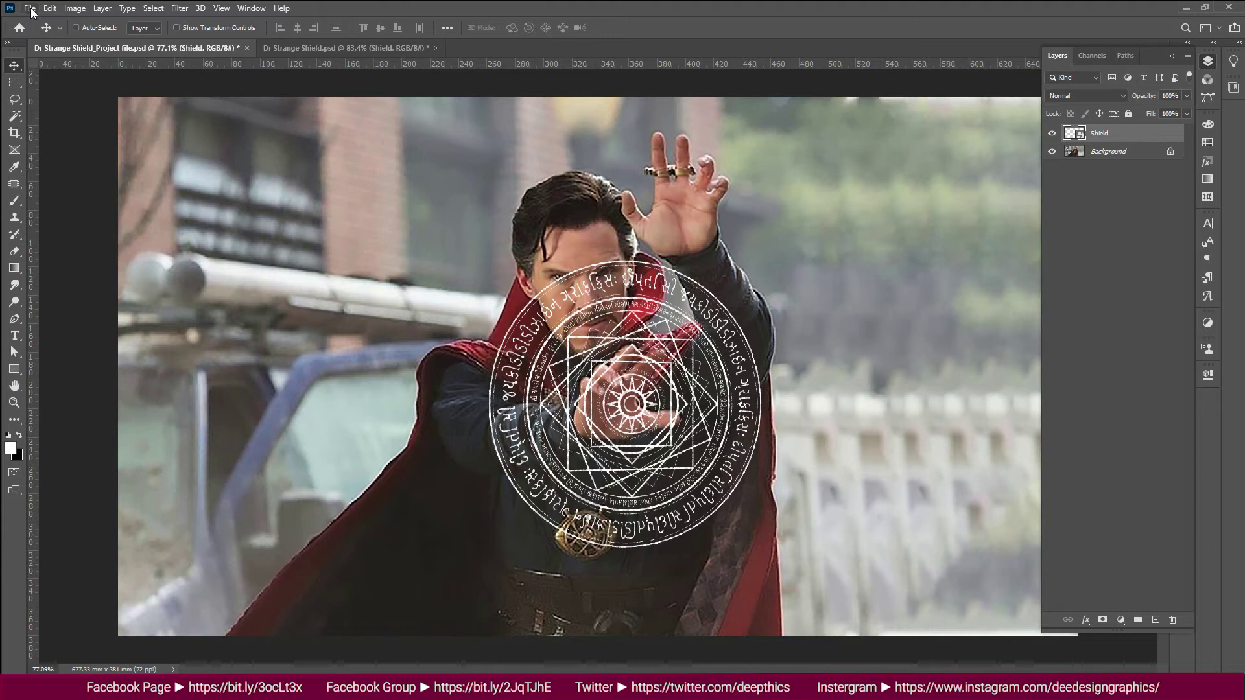
# Step: Open the downloaded AdobeStock sparks image as a new Photoshop document
pyautogui.click(30, 8)
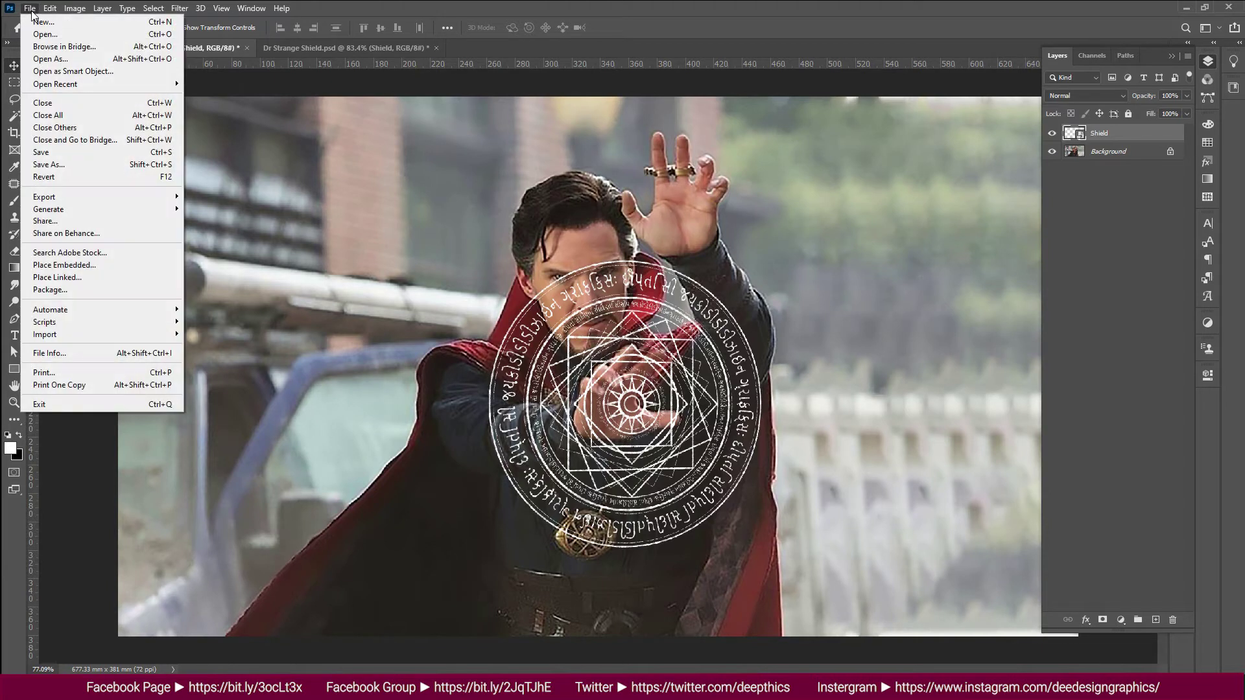
pyautogui.click(44, 31)
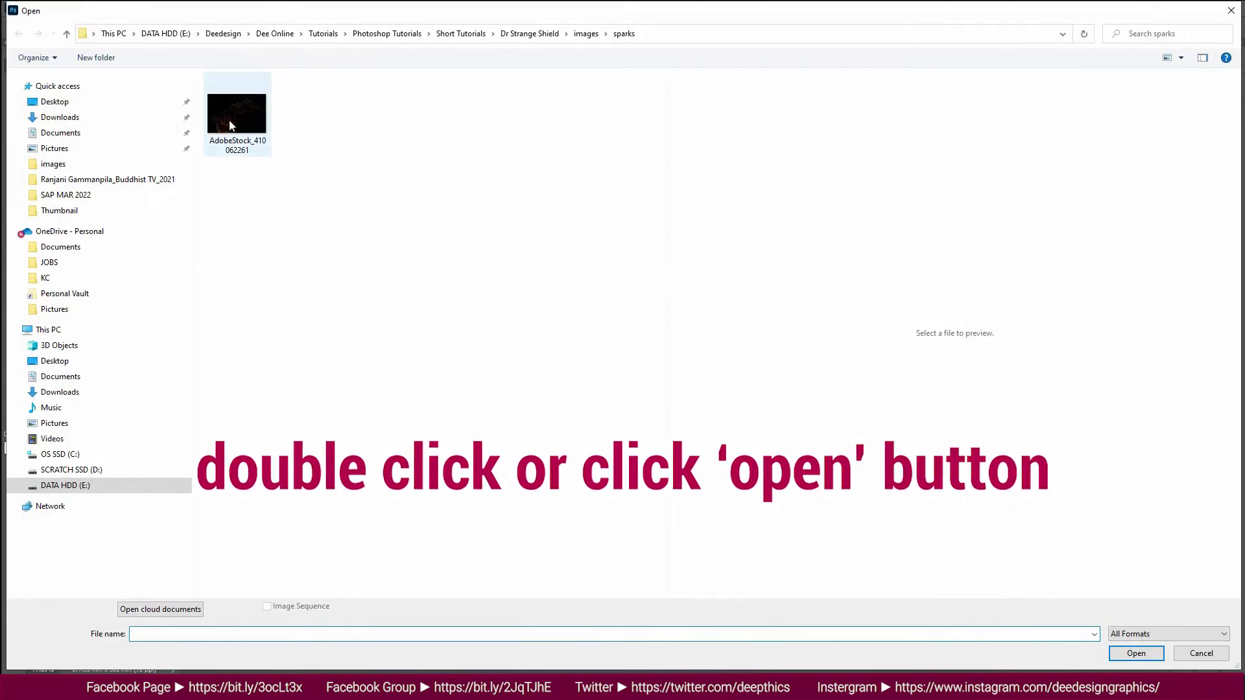
pyautogui.click(230, 121)
pyautogui.doubleClick(230, 124)
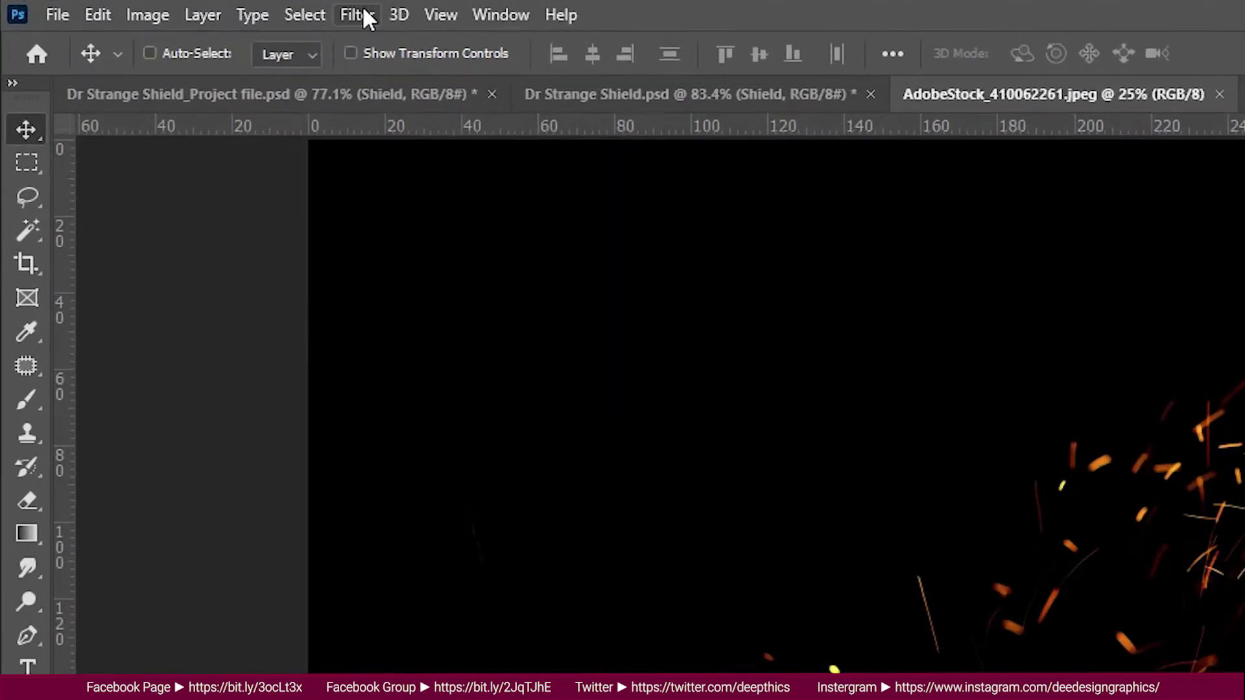
pyautogui.click(182, 8)
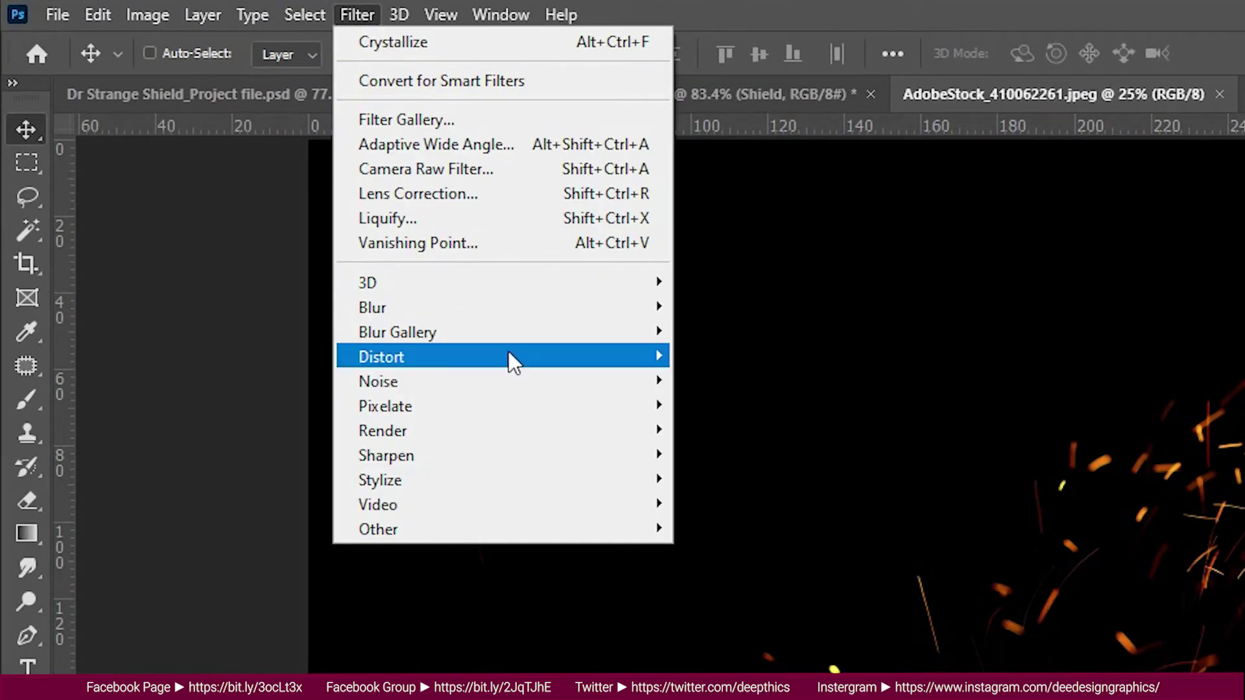
pyautogui.moveTo(381, 357)
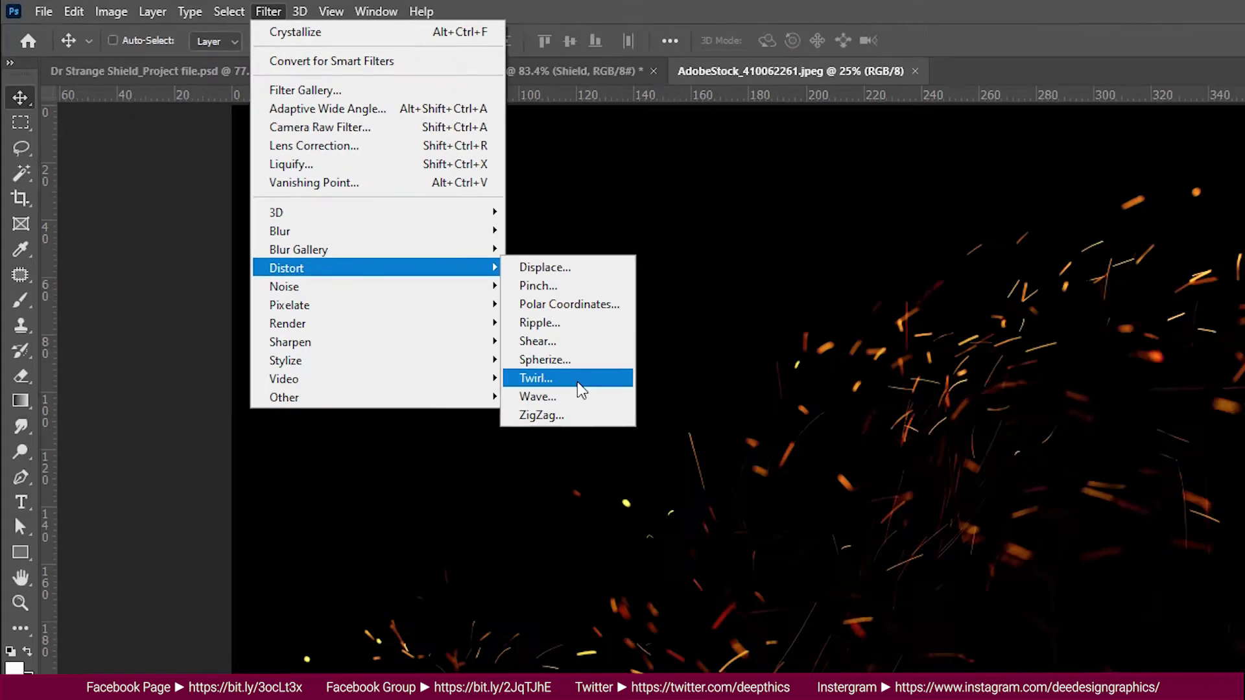
# Step: Apply a Twirl distortion with an angle of about -118° to the sparks image
pyautogui.click(770, 504)
pyautogui.scroll(-2, 614, 344)
pyautogui.scroll(-2, 610, 344)
pyautogui.scroll(-2, 609, 341)
pyautogui.scroll(-2, 609, 336)
pyautogui.scroll(-2, 609, 336)
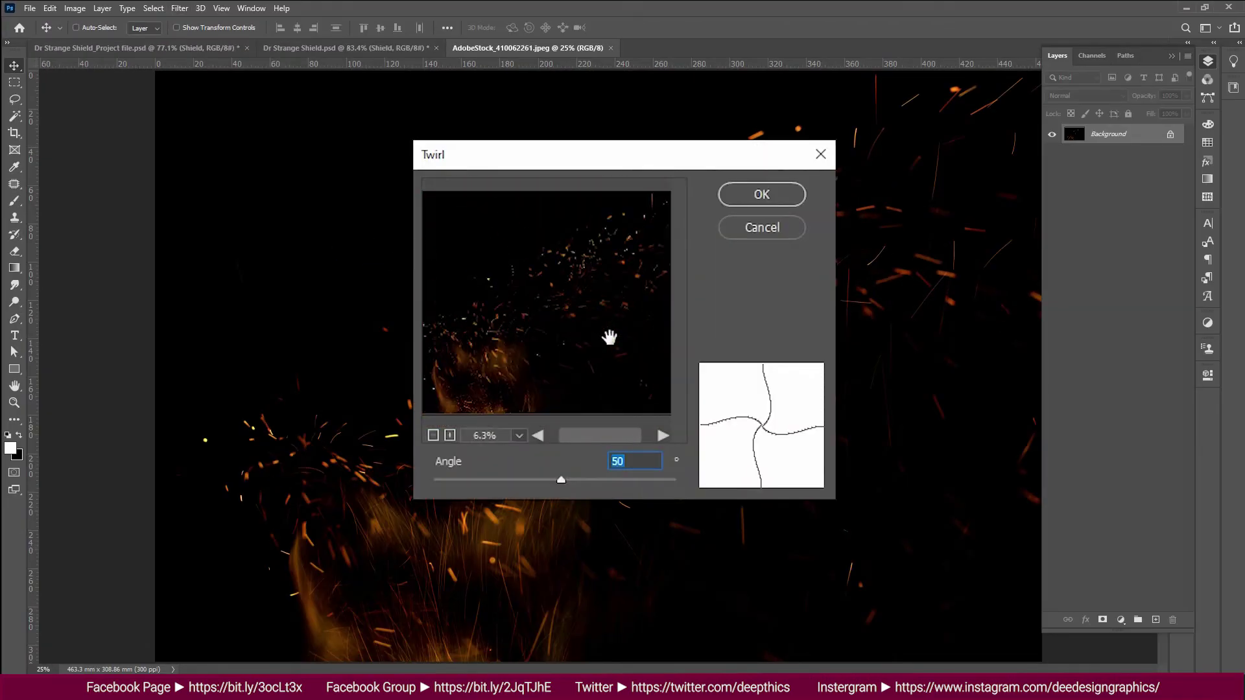
pyautogui.scroll(-2, 609, 337)
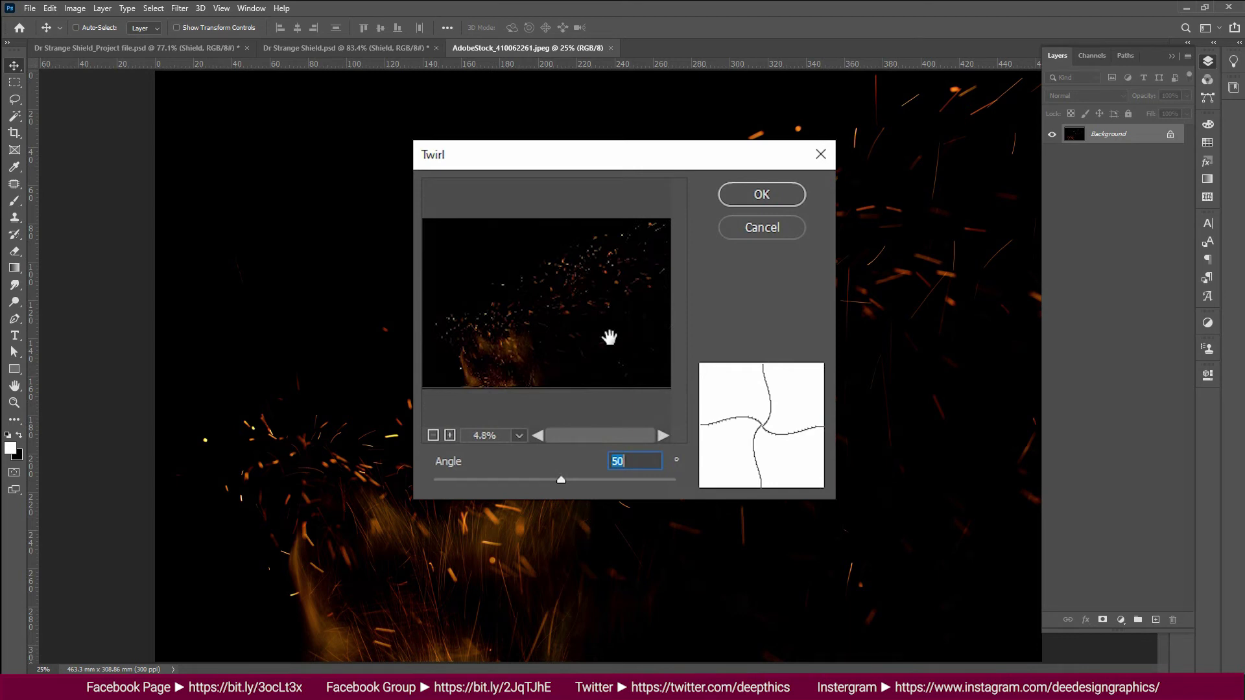
pyautogui.scroll(1, 609, 336)
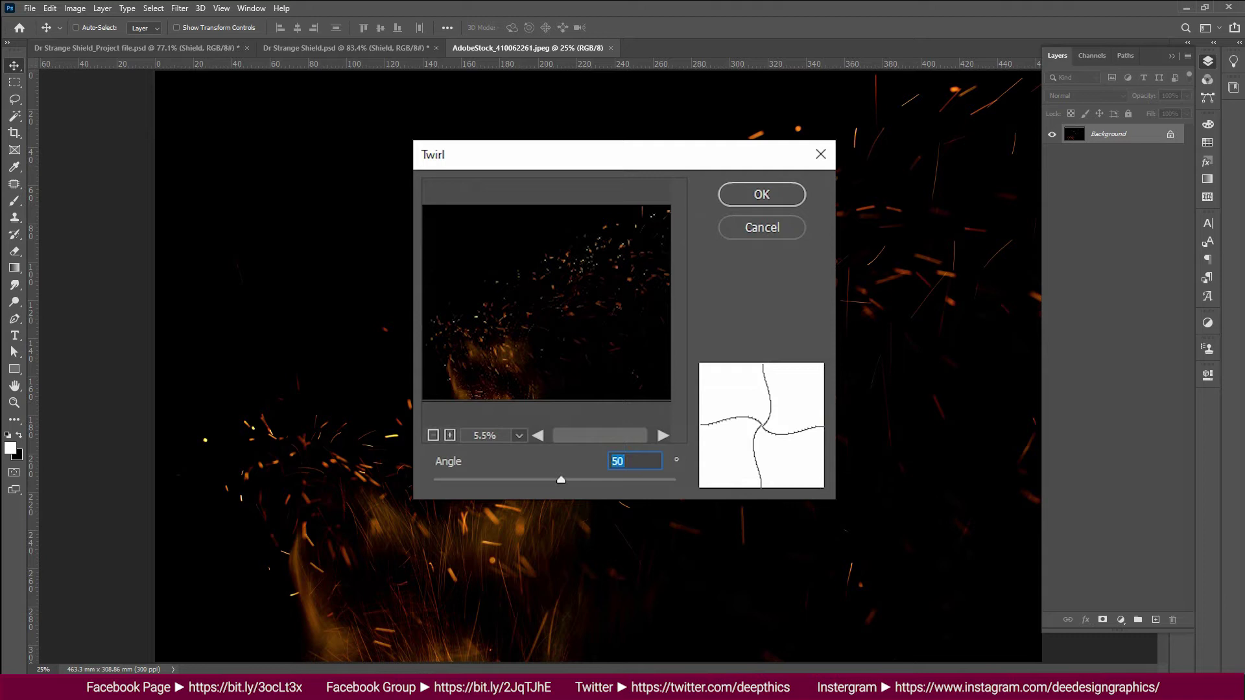
pyautogui.moveTo(560, 480)
pyautogui.mouseDown()
pyautogui.moveTo(541, 486)
pyautogui.moveTo(597, 480)
pyautogui.moveTo(542, 488)
pyautogui.mouseUp()
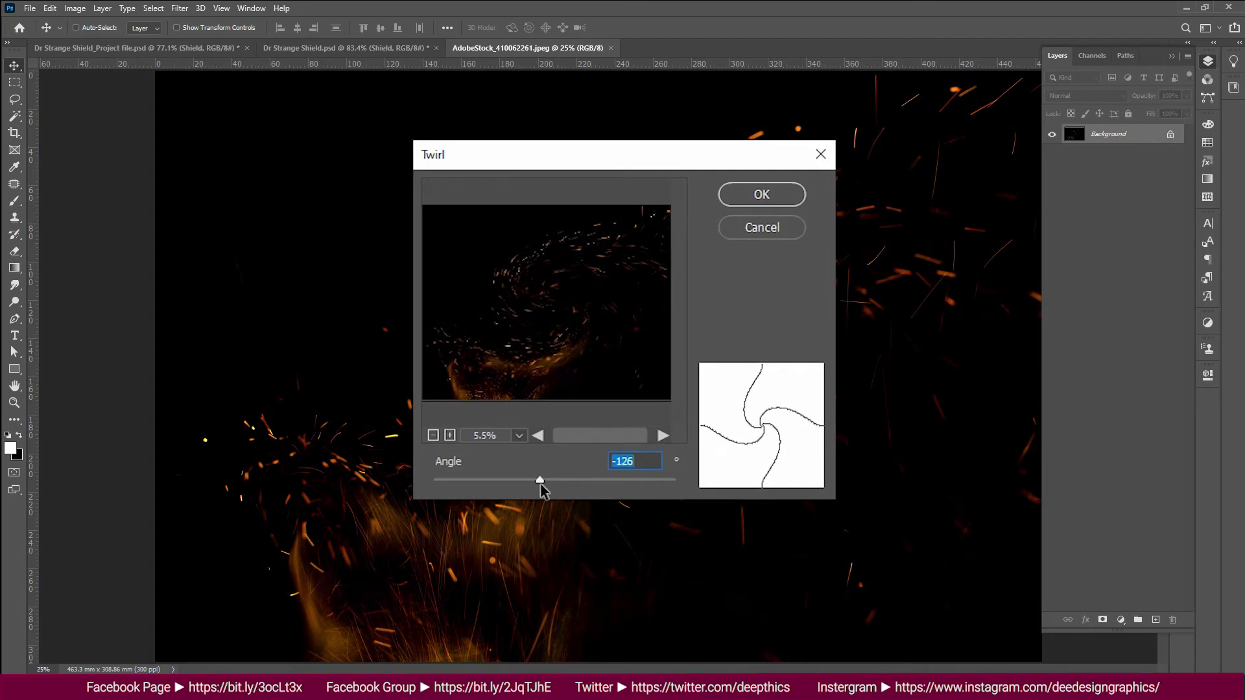
pyautogui.moveTo(539, 484); pyautogui.dragTo(541, 485)
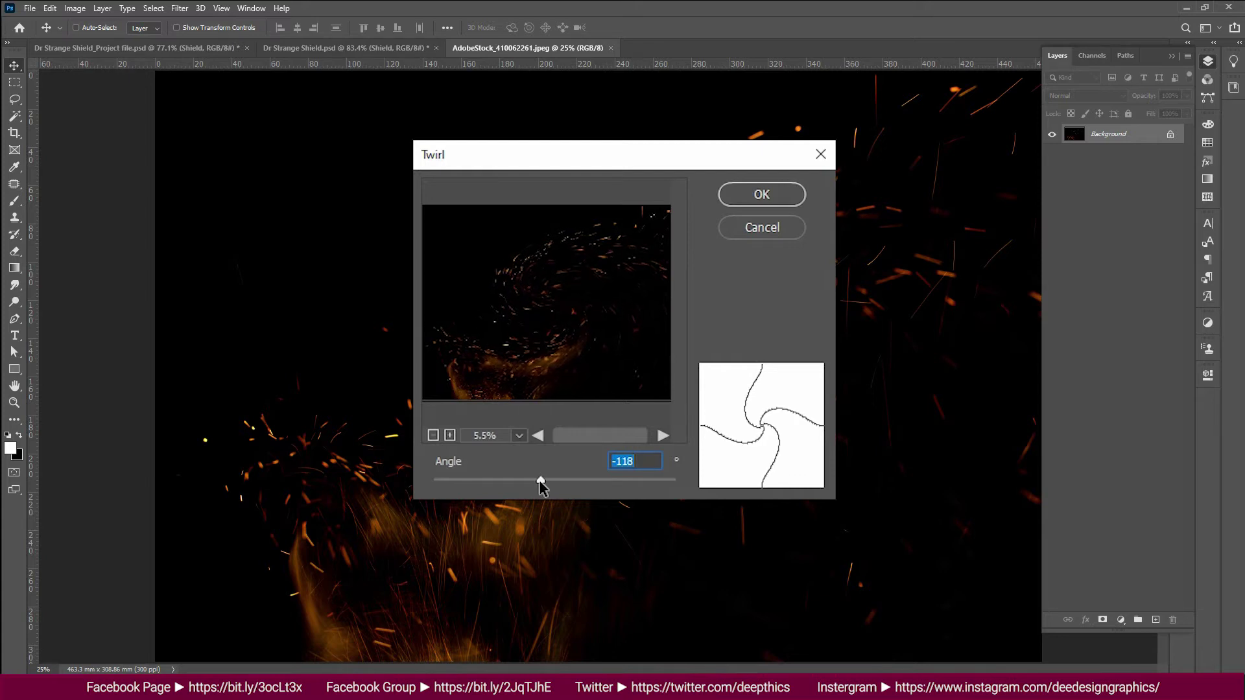
pyautogui.click(757, 200)
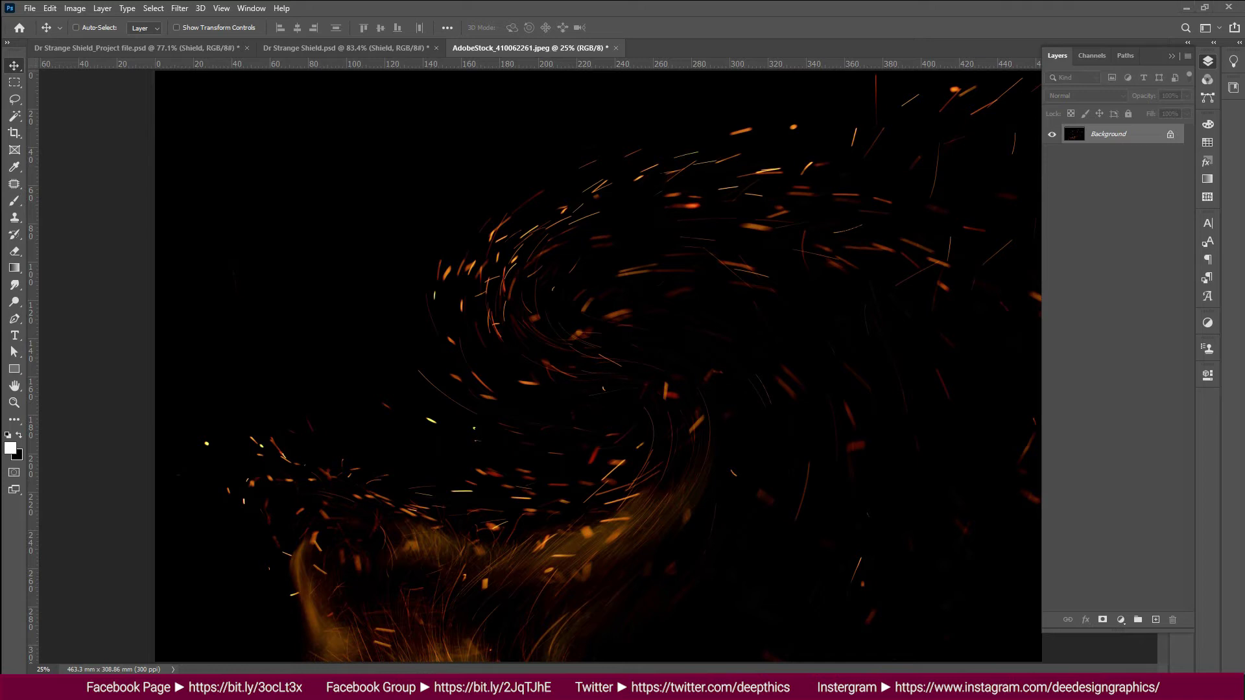
# Step: Marquee-select and copy the upper-right swirl of the twirled sparks
pyautogui.hotkey('ctrl', '0')
pyautogui.click(11, 85)
pyautogui.moveTo(403, 177); pyautogui.dragTo(764, 411)
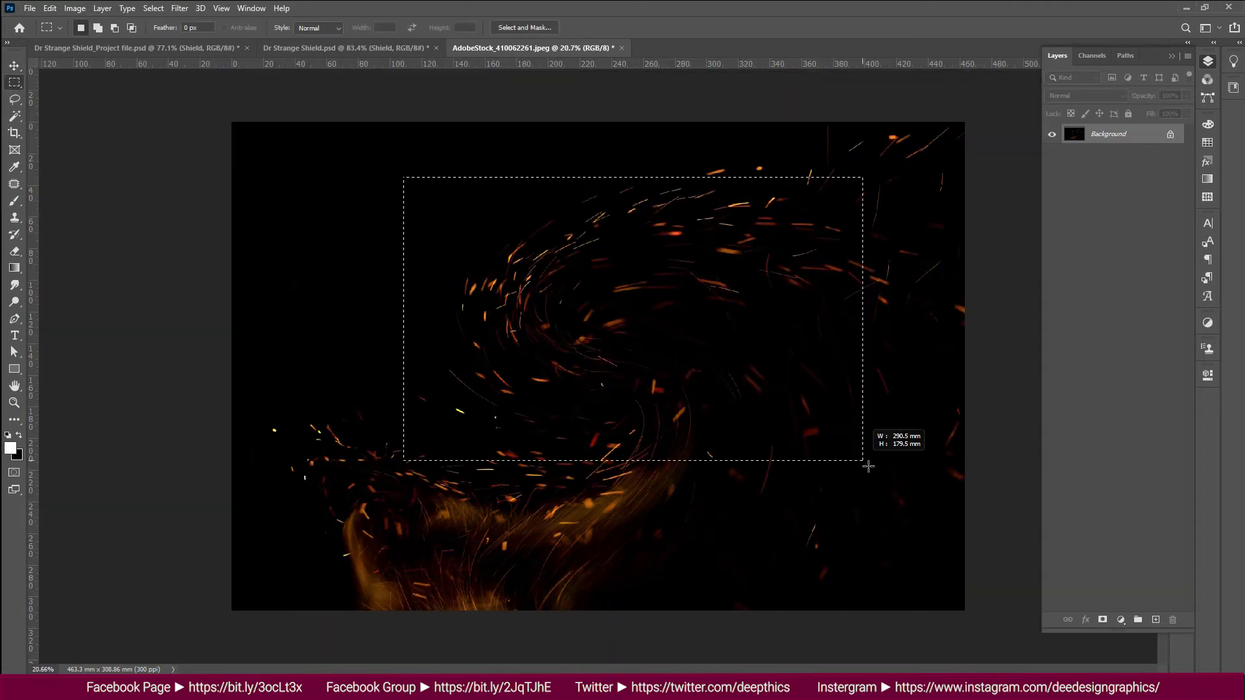
pyautogui.moveTo(764, 411)
pyautogui.mouseDown()
pyautogui.moveTo(872, 416)
pyautogui.moveTo(970, 453)
pyautogui.moveTo(963, 469)
pyautogui.mouseUp()
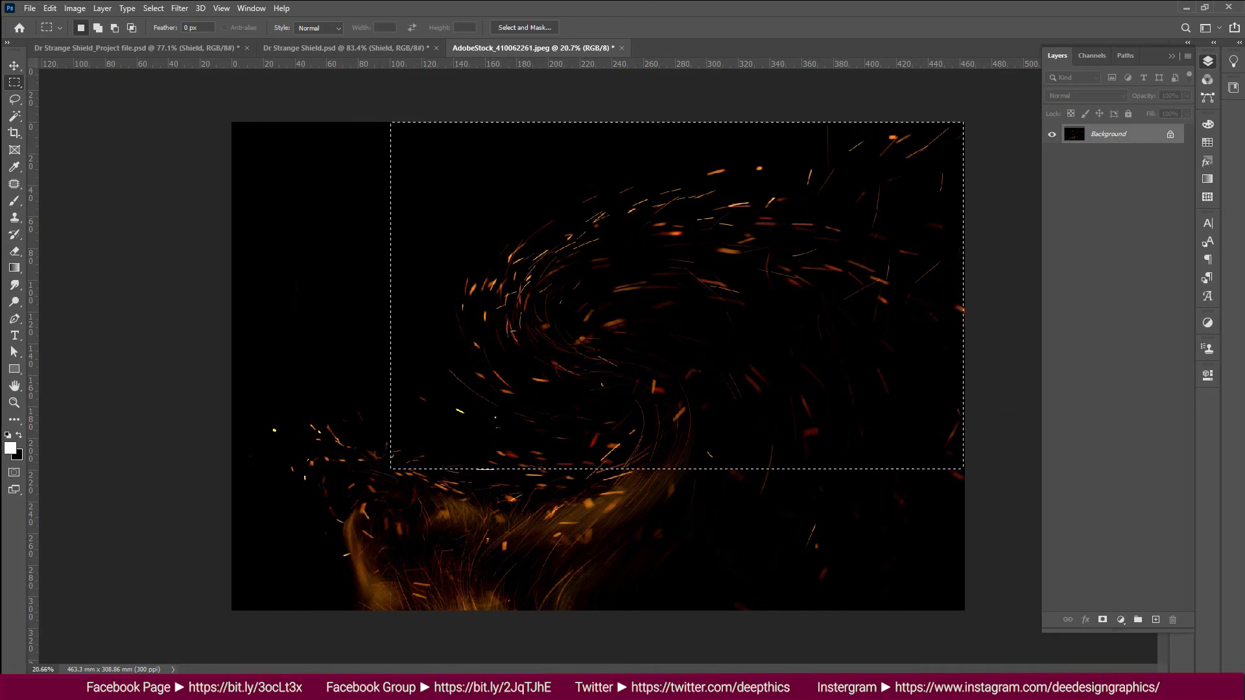
pyautogui.hotkey('ctrl', 'c')
# Step: Paste the sparks into the Doctor Strange project, scaled down and centred over the shield
pyautogui.click(143, 45)
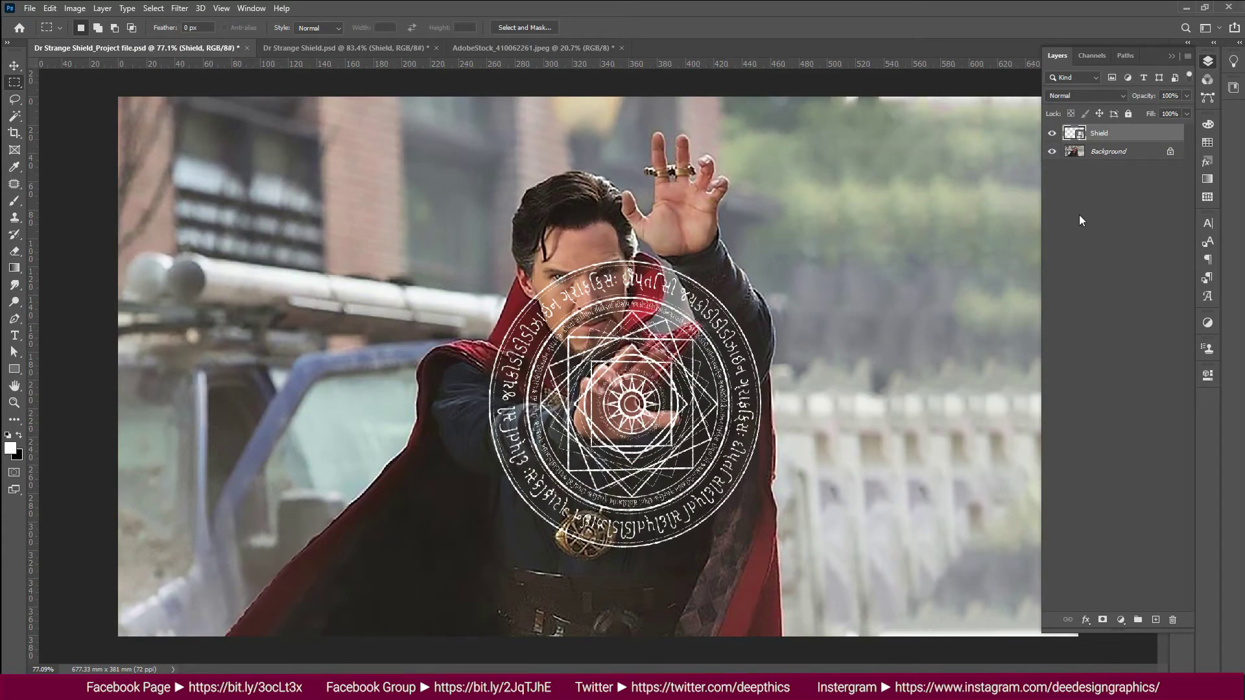
pyautogui.hotkey('ctrl', 'v')
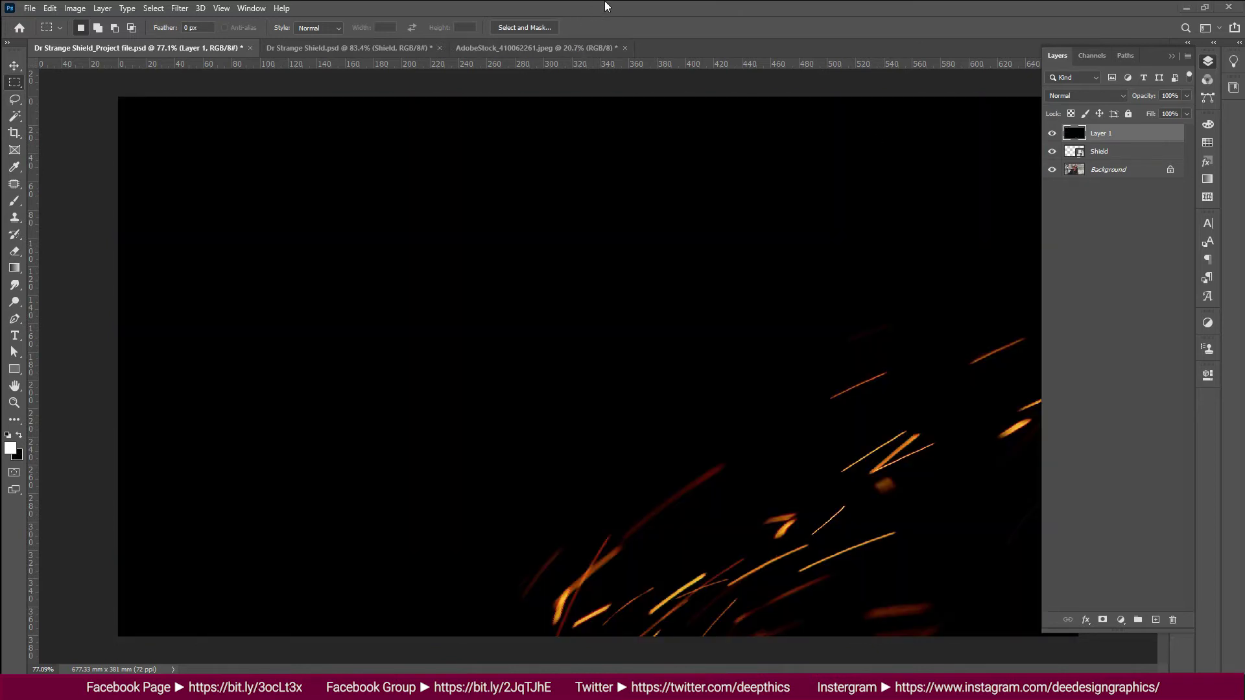
pyautogui.hotkey('ctrl', 't')
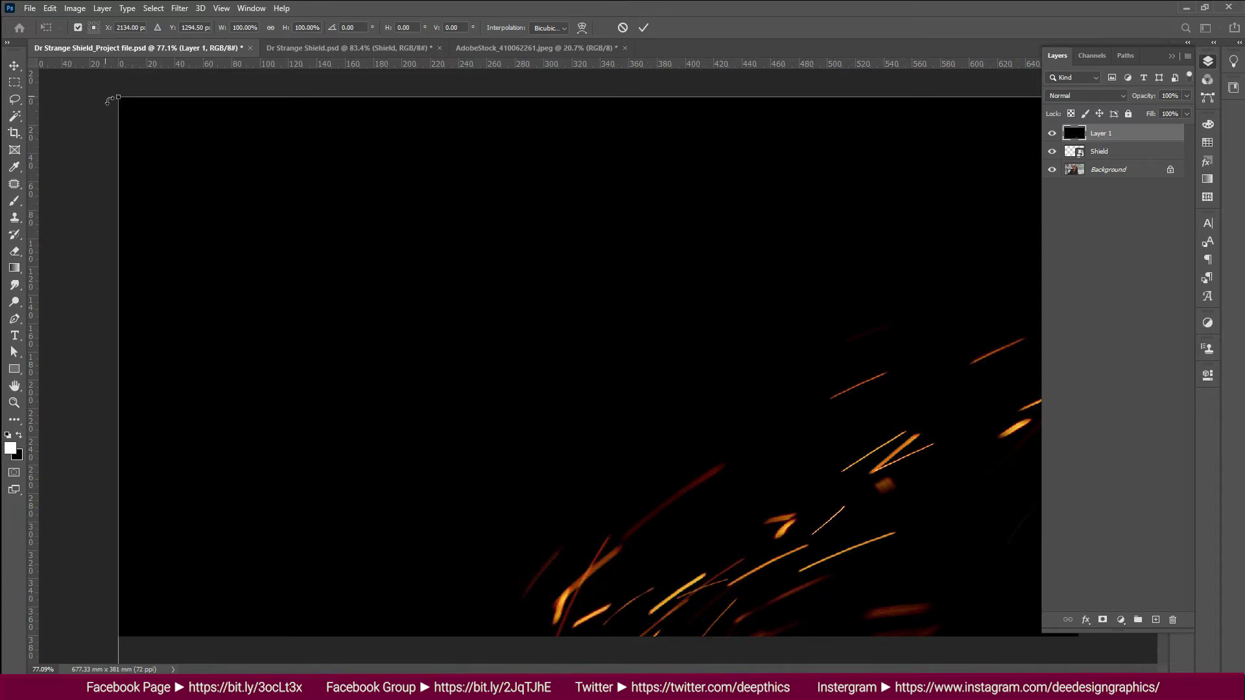
pyautogui.moveTo(125, 103)
pyautogui.mouseDown()
pyautogui.moveTo(776, 506)
pyautogui.moveTo(528, 346)
pyautogui.mouseUp()
pyautogui.moveTo(775, 512); pyautogui.dragTo(662, 383)
pyautogui.moveTo(903, 236); pyautogui.dragTo(823, 285)
pyautogui.moveTo(745, 383)
pyautogui.mouseDown()
pyautogui.moveTo(716, 355)
pyautogui.moveTo(705, 380)
pyautogui.mouseUp()
pyautogui.press('Return')
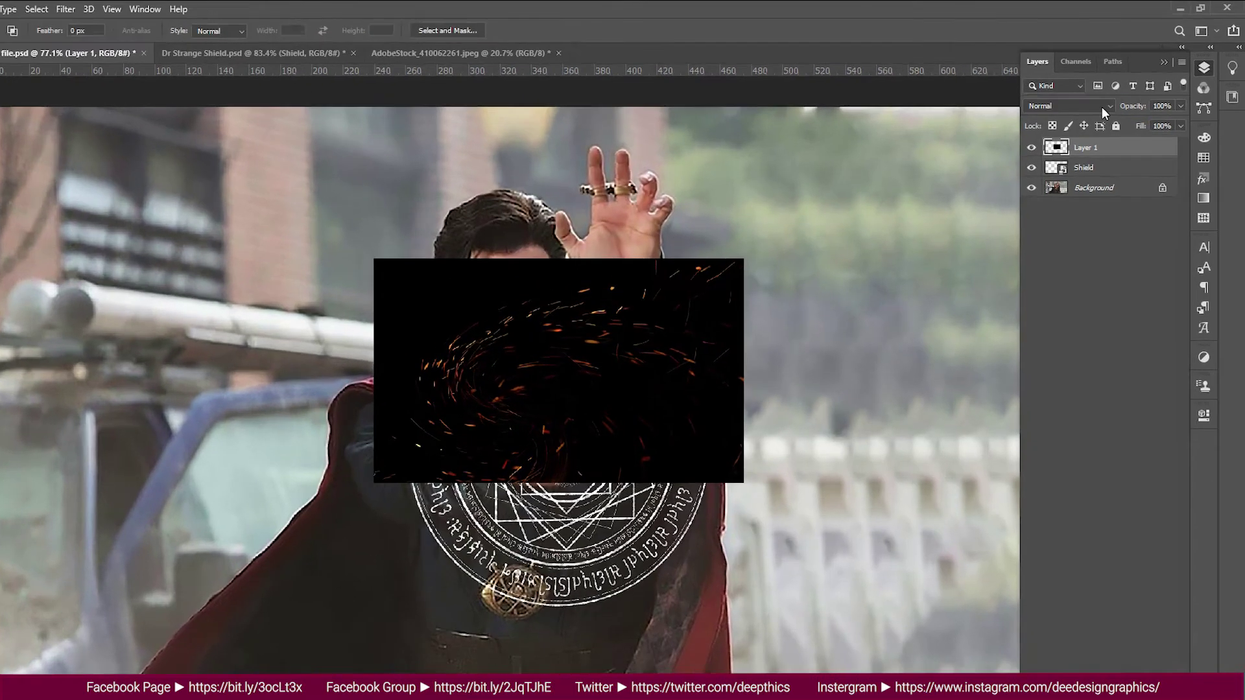
pyautogui.click(1106, 98)
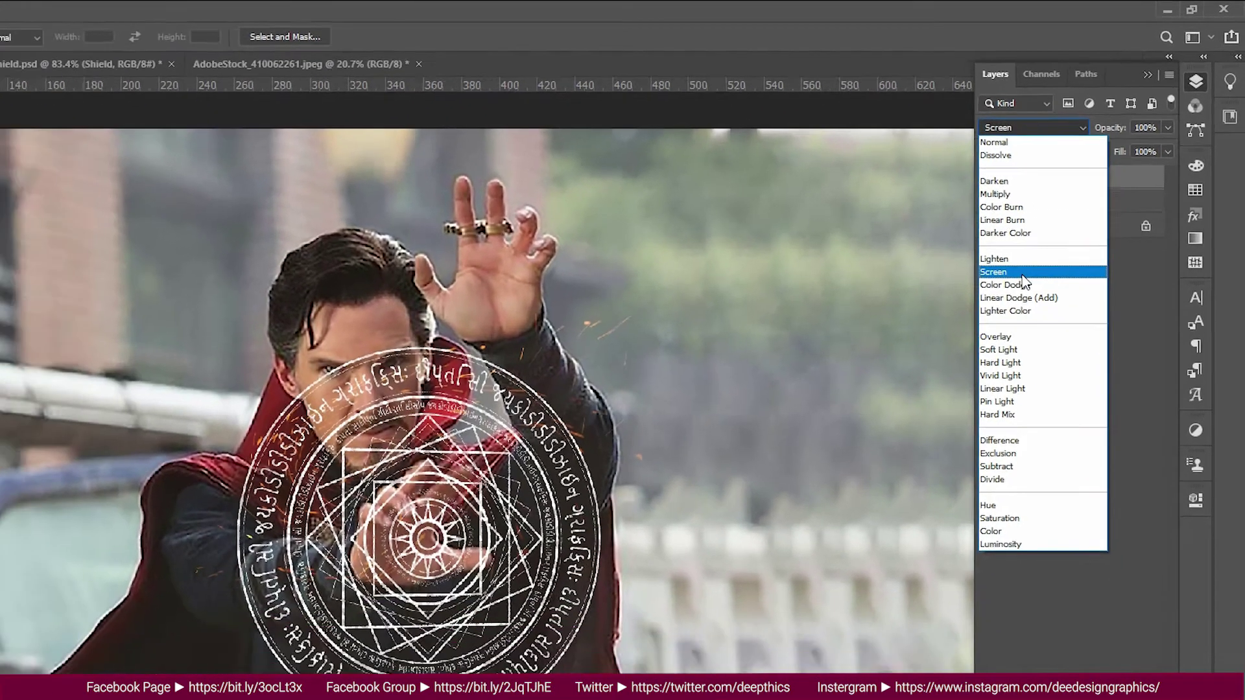
# Step: Set Layer 1's blend mode to Screen so the sparks' black background drops out
pyautogui.click(995, 308)
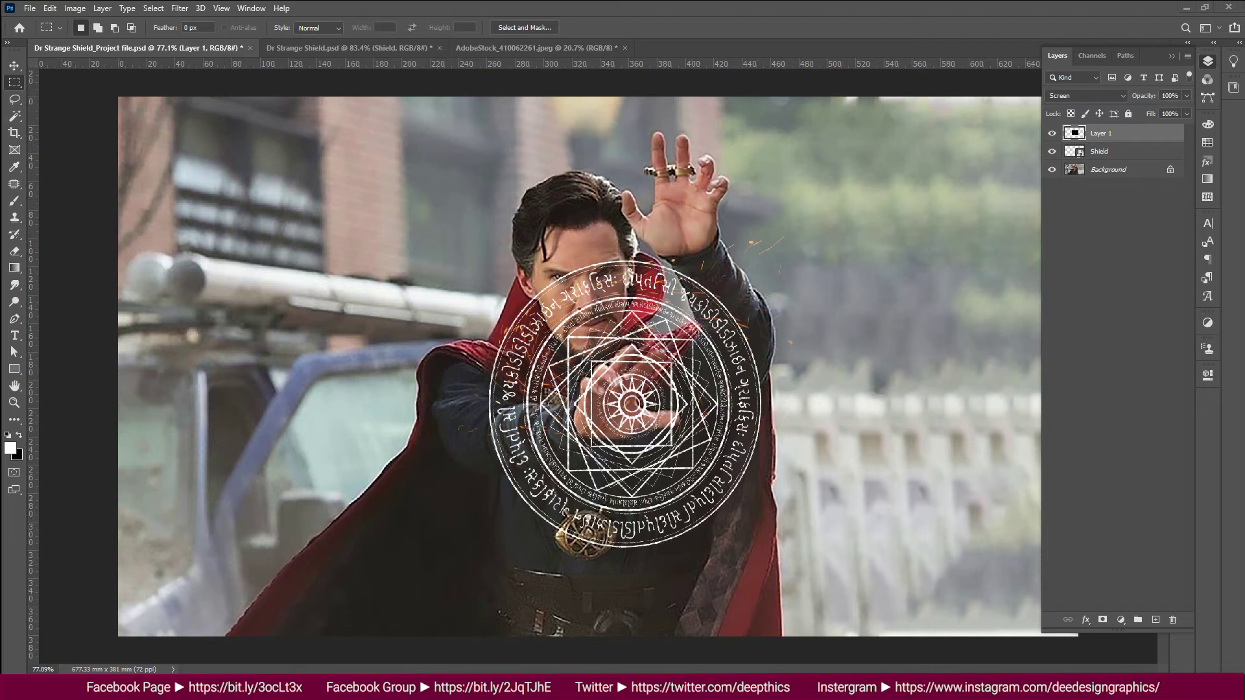
pyautogui.click(75, 8)
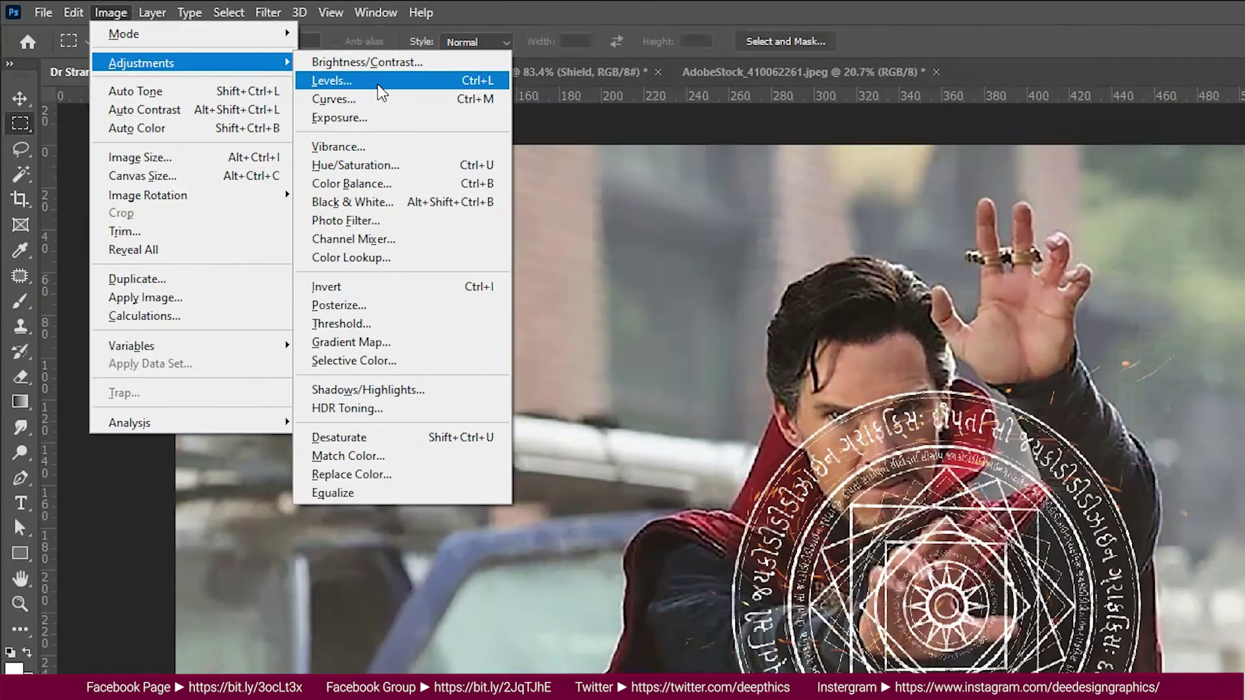
# Step: Brighten the sparks with Levels midtones near 3.65 and shift them left over the shield
pyautogui.click(408, 81)
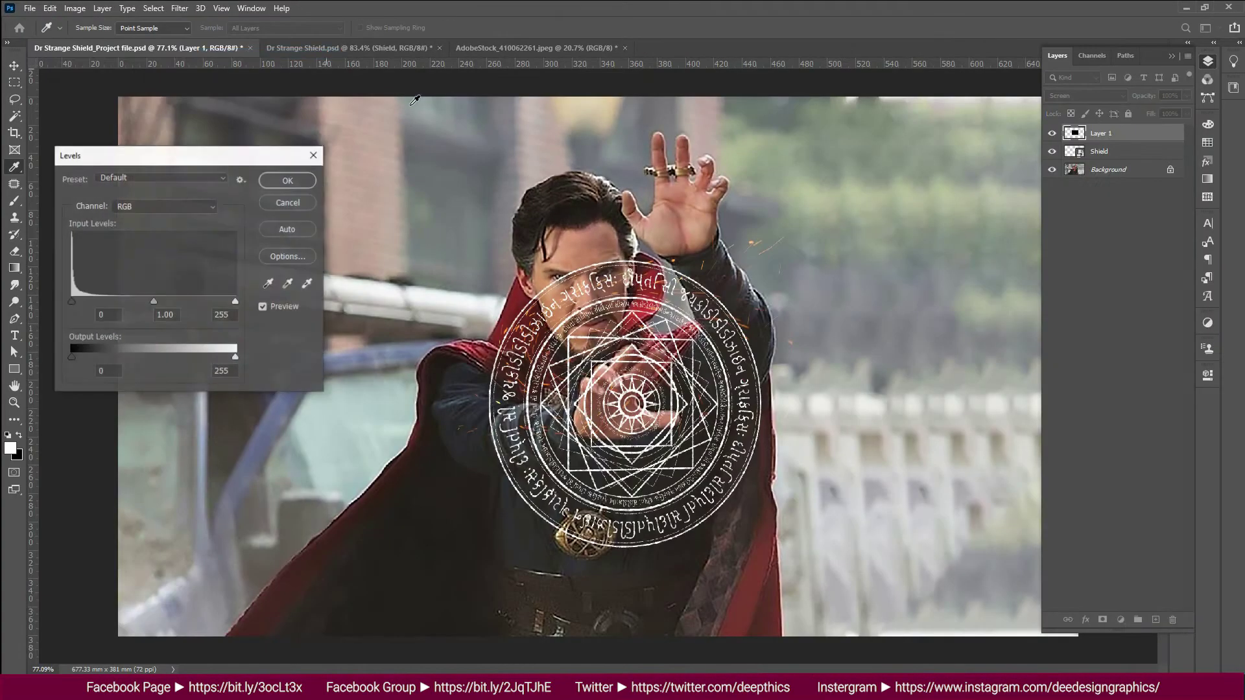
pyautogui.moveTo(203, 371); pyautogui.dragTo(103, 369)
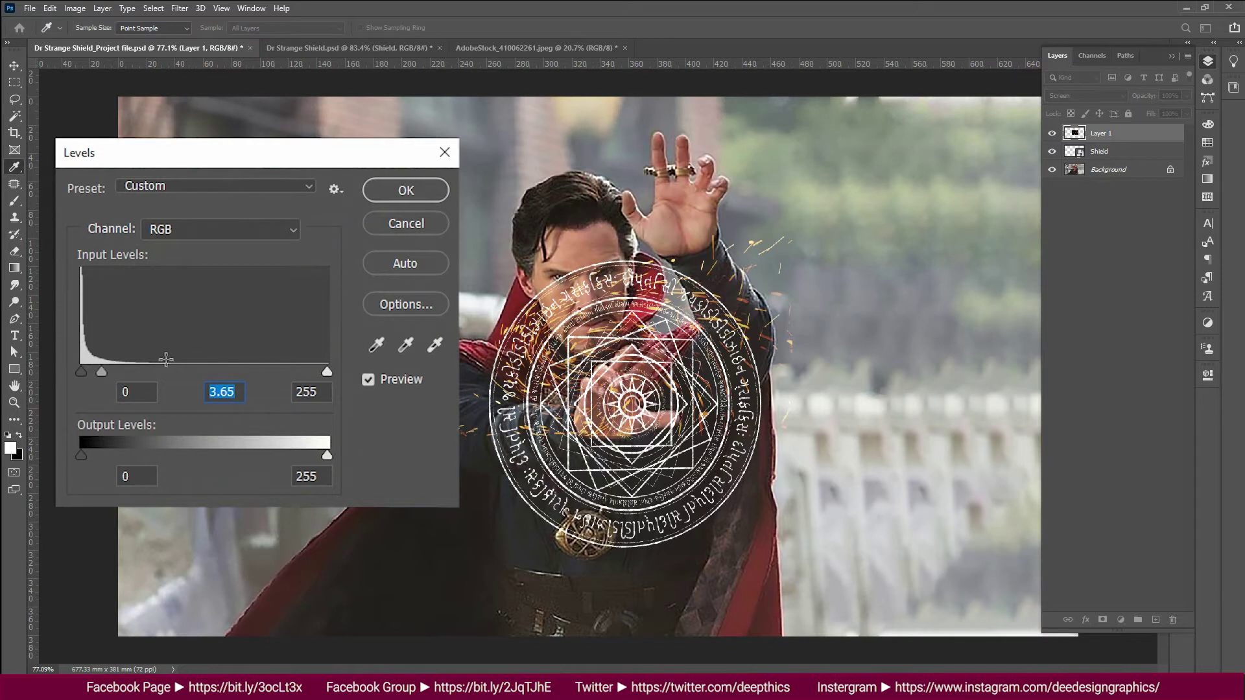
pyautogui.click(405, 189)
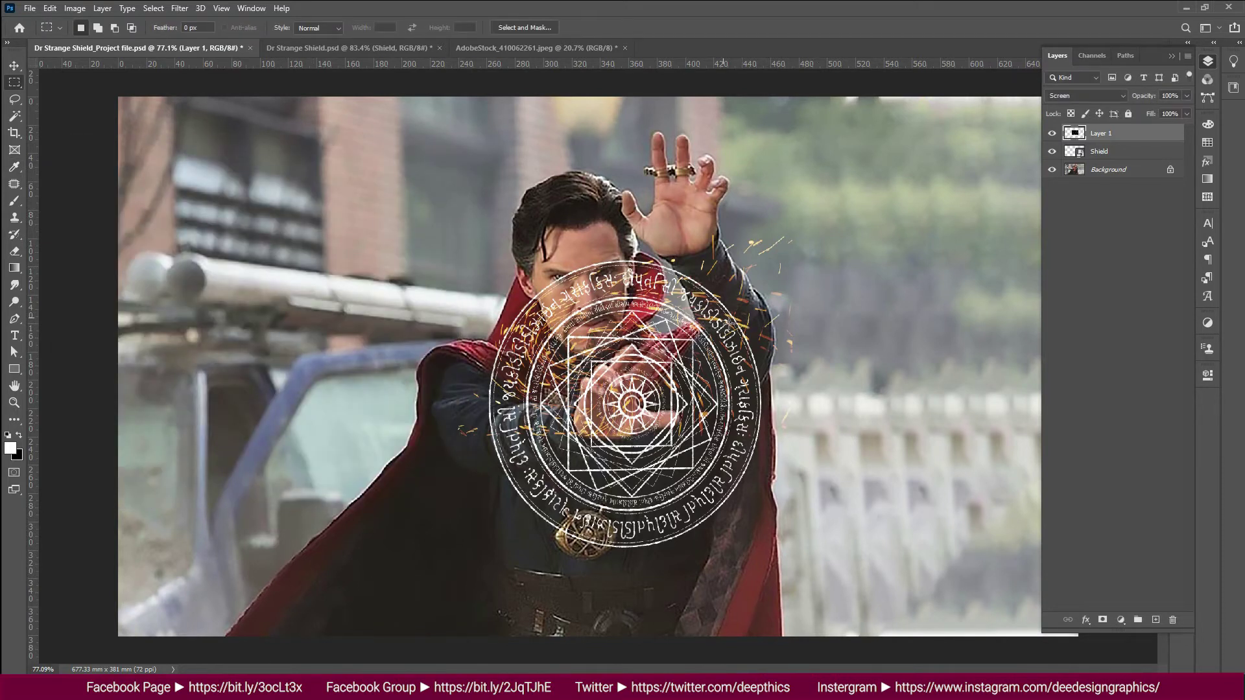
pyautogui.press('v')
pyautogui.moveTo(687, 353); pyautogui.dragTo(655, 353)
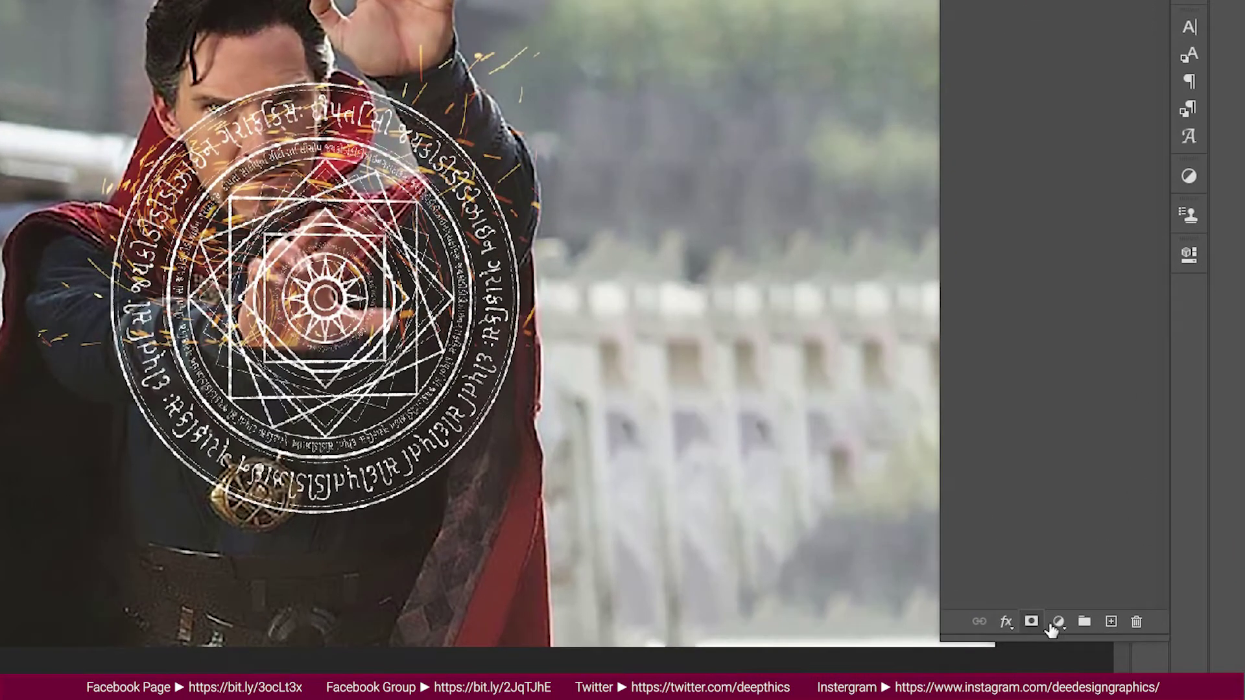
# Step: Add a layer mask to Layer 1 and paint out sparks along the shield's lower-right edge
pyautogui.click(1030, 622)
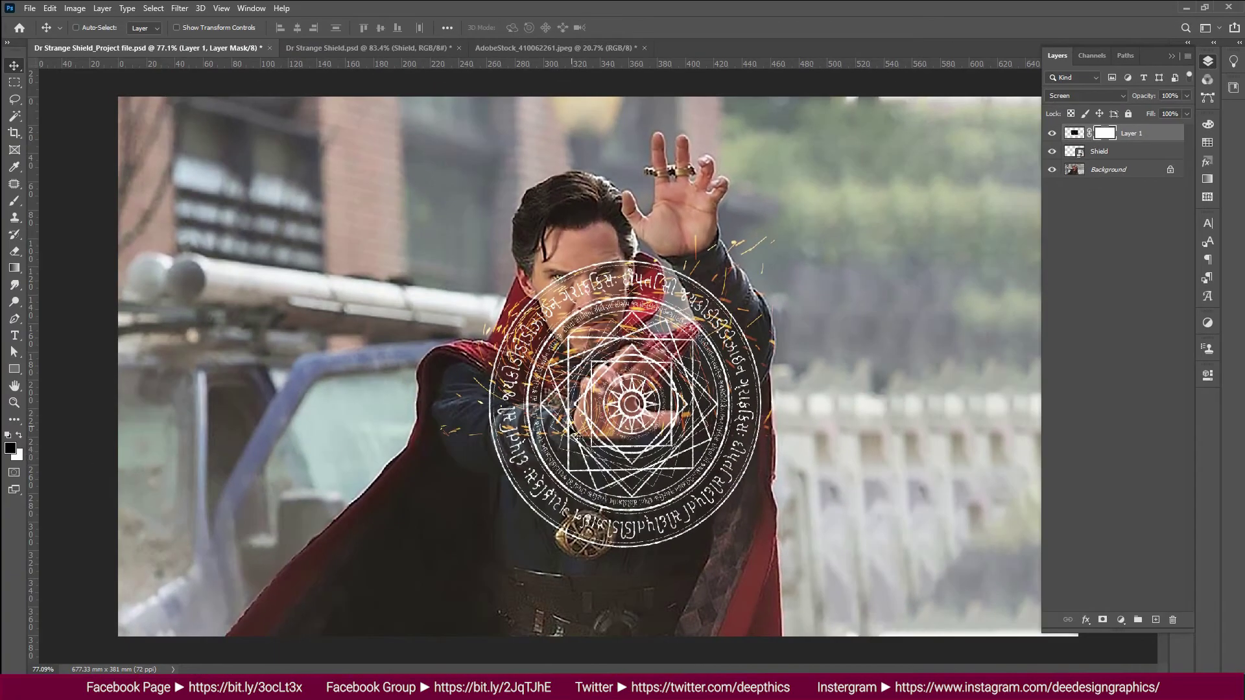
pyautogui.click(16, 202)
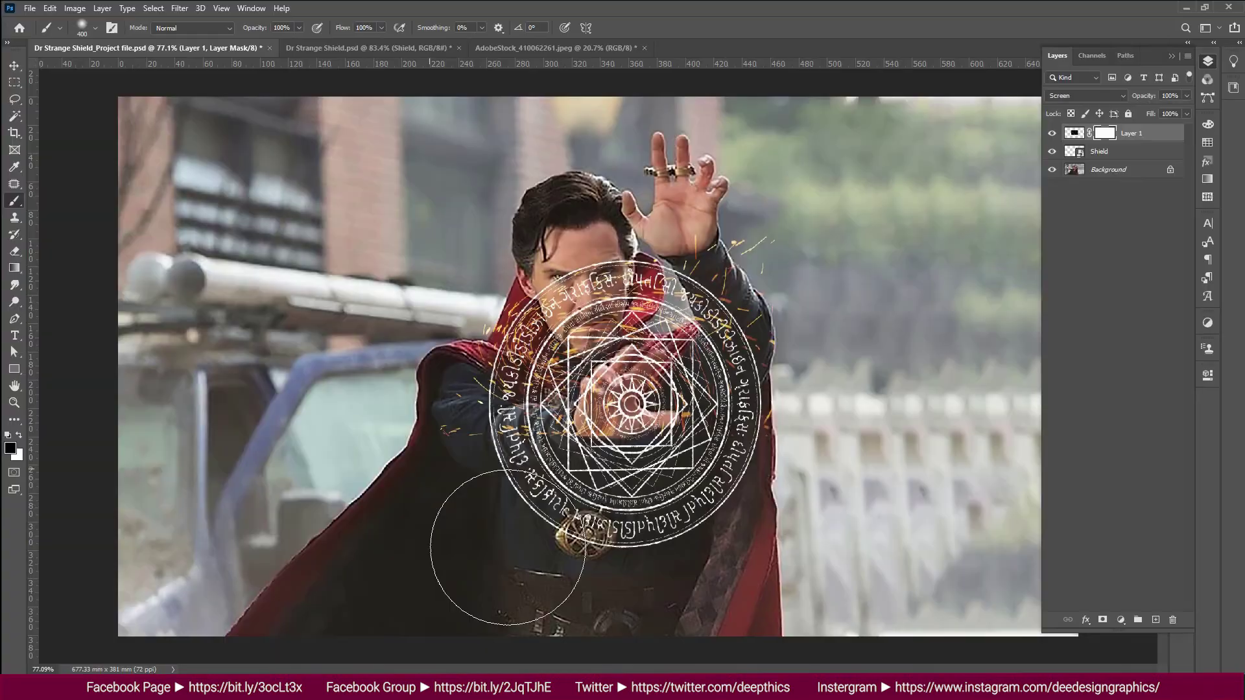
pyautogui.press('[')
pyautogui.moveTo(500, 481); pyautogui.dragTo(634, 553)
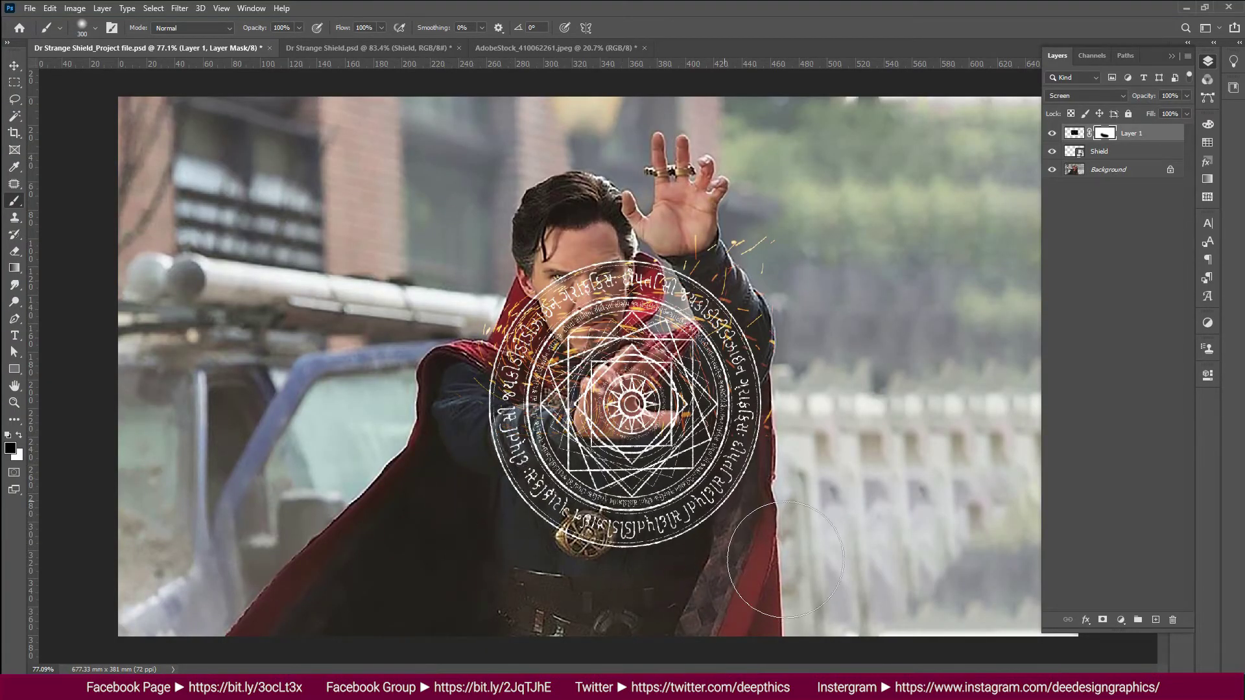
pyautogui.press('x')
pyautogui.press('v')
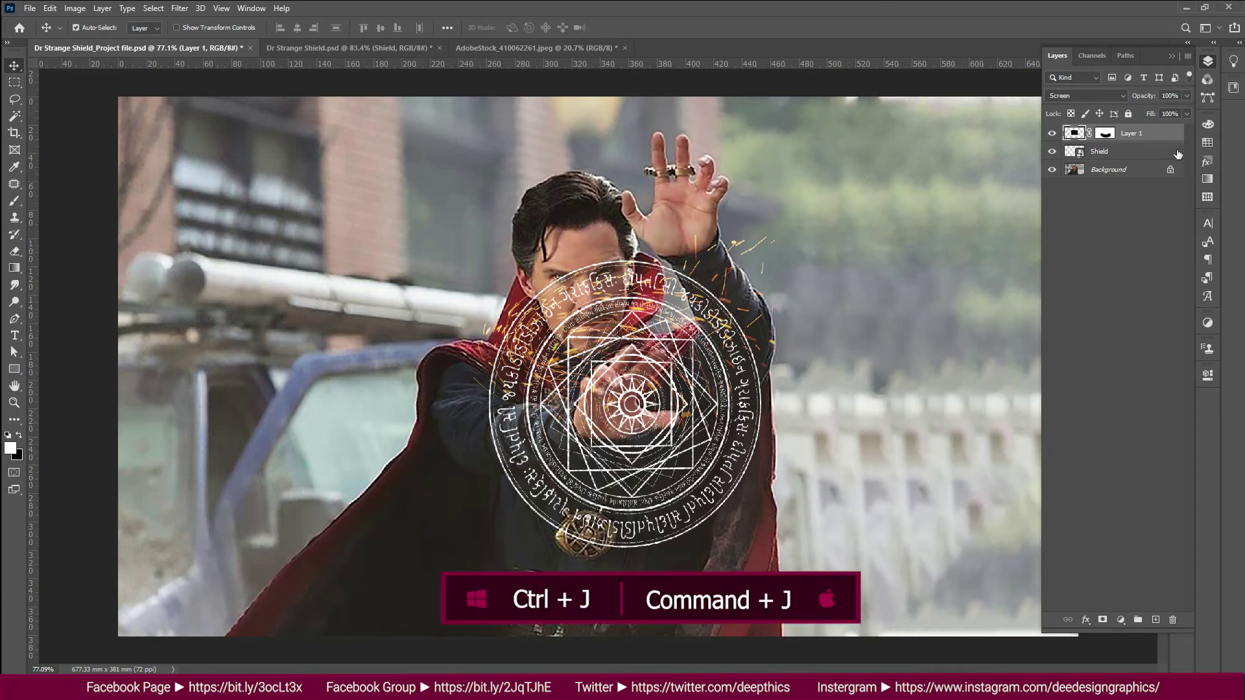
# Step: Duplicate the sparks layer and rotate the copy 180° around the shield's centre
pyautogui.hotkey('ctrl', 'j')
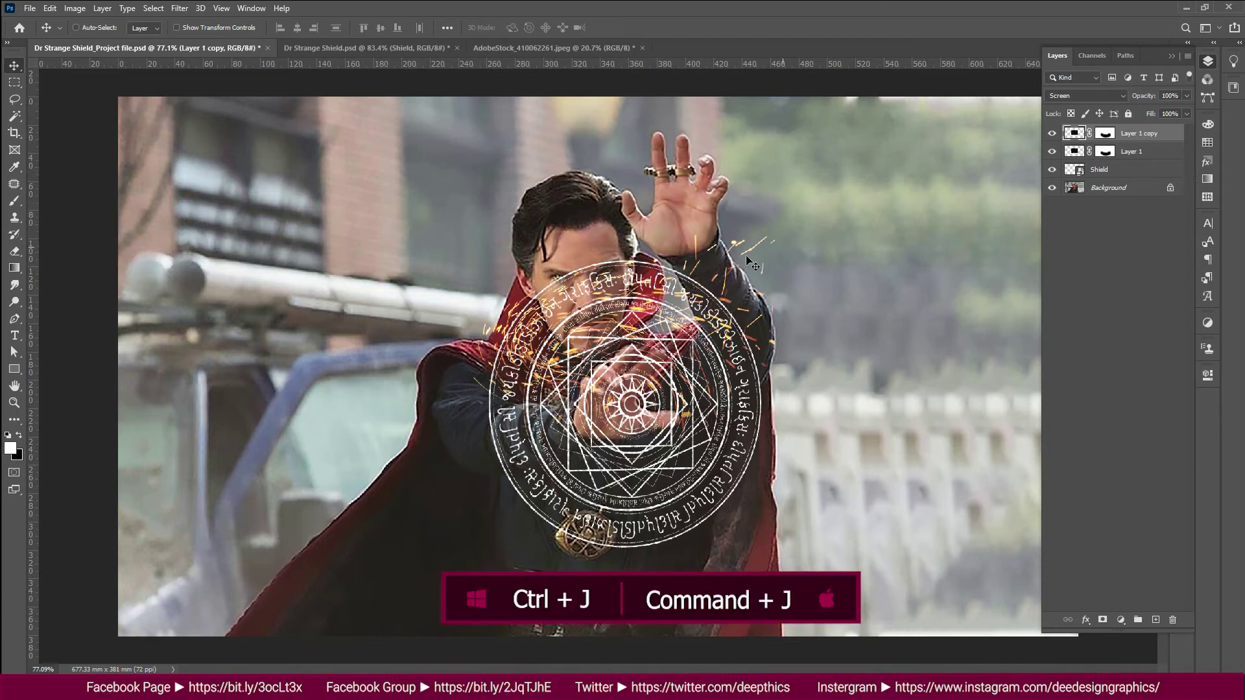
pyautogui.press('ctrl')
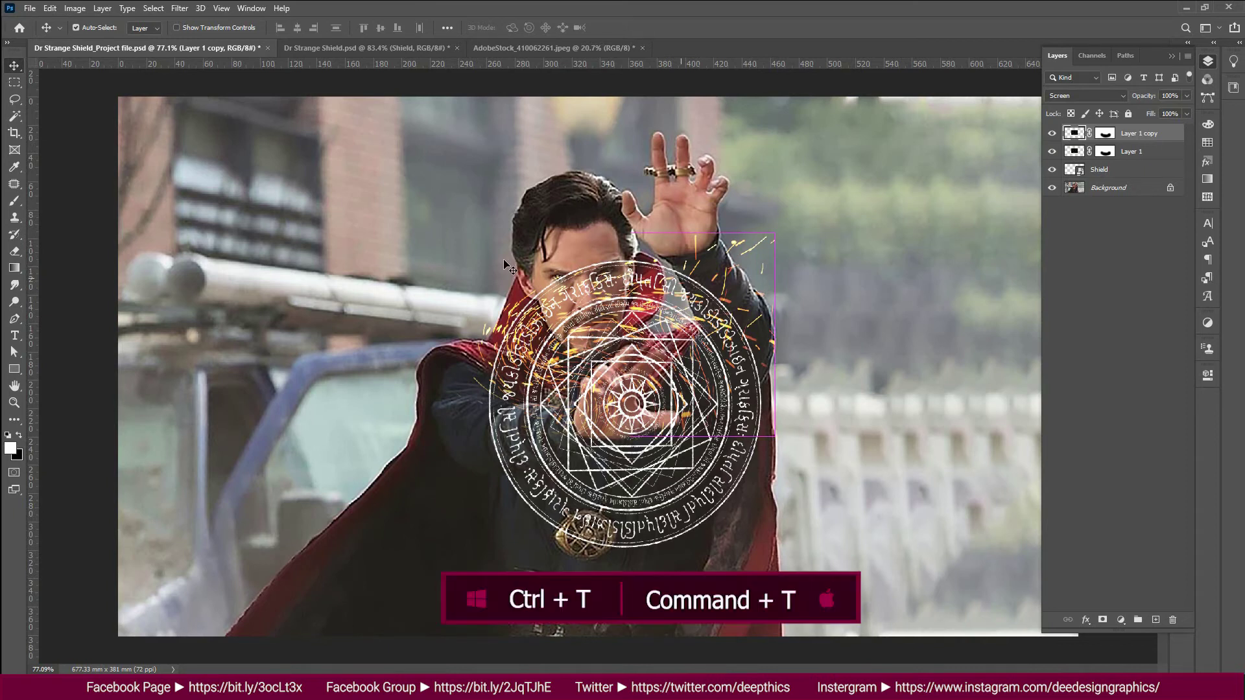
pyautogui.hotkey('ctrl', 't')
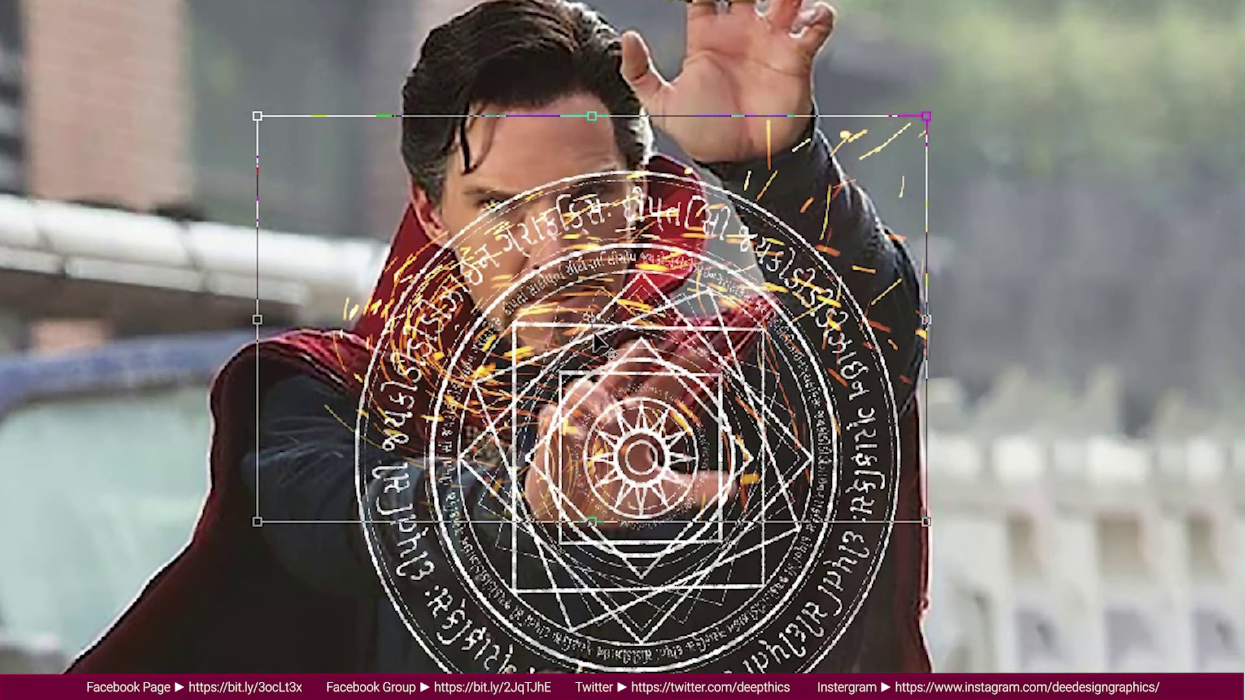
pyautogui.moveTo(595, 322); pyautogui.dragTo(643, 459)
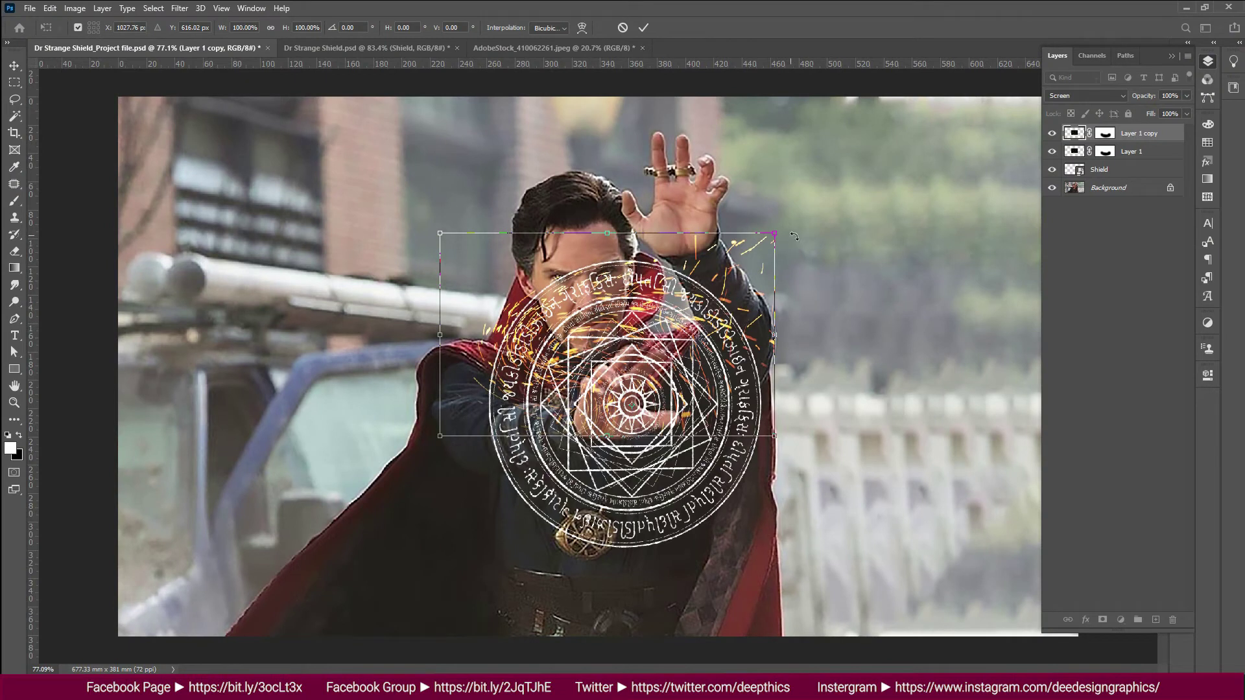
pyautogui.moveTo(795, 236)
pyautogui.mouseDown()
pyautogui.moveTo(573, 546)
pyautogui.moveTo(545, 509)
pyautogui.mouseUp()
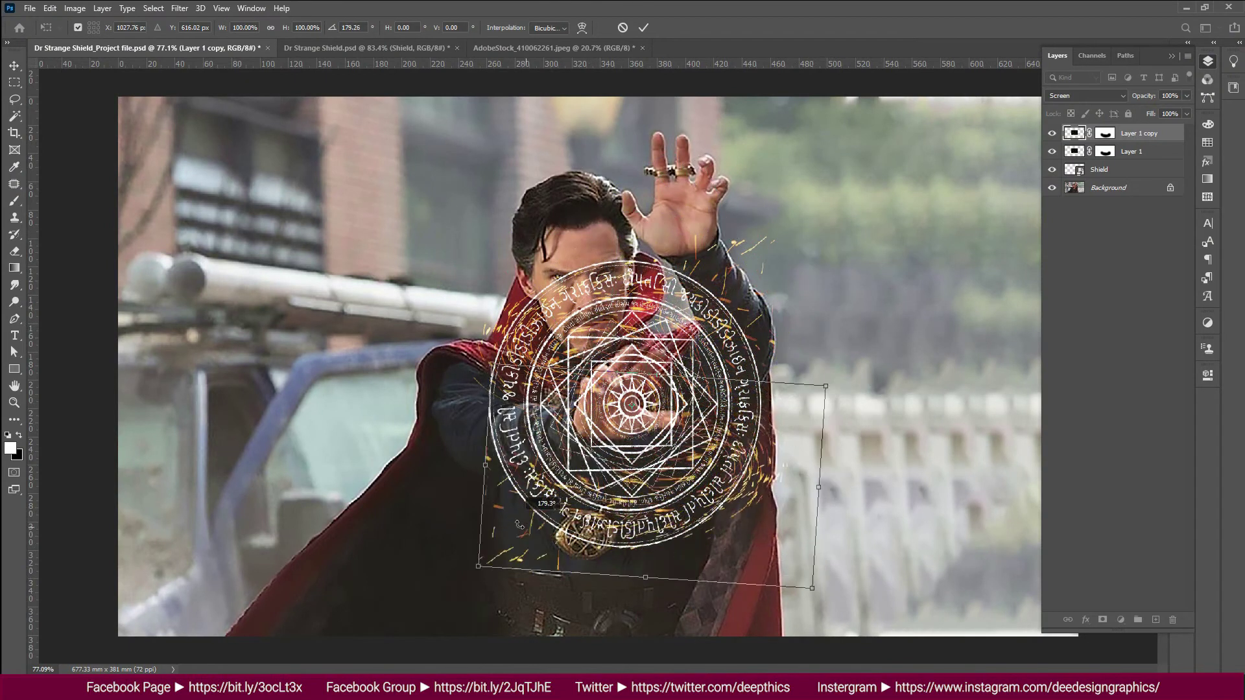
pyautogui.moveTo(737, 500); pyautogui.dragTo(724, 494)
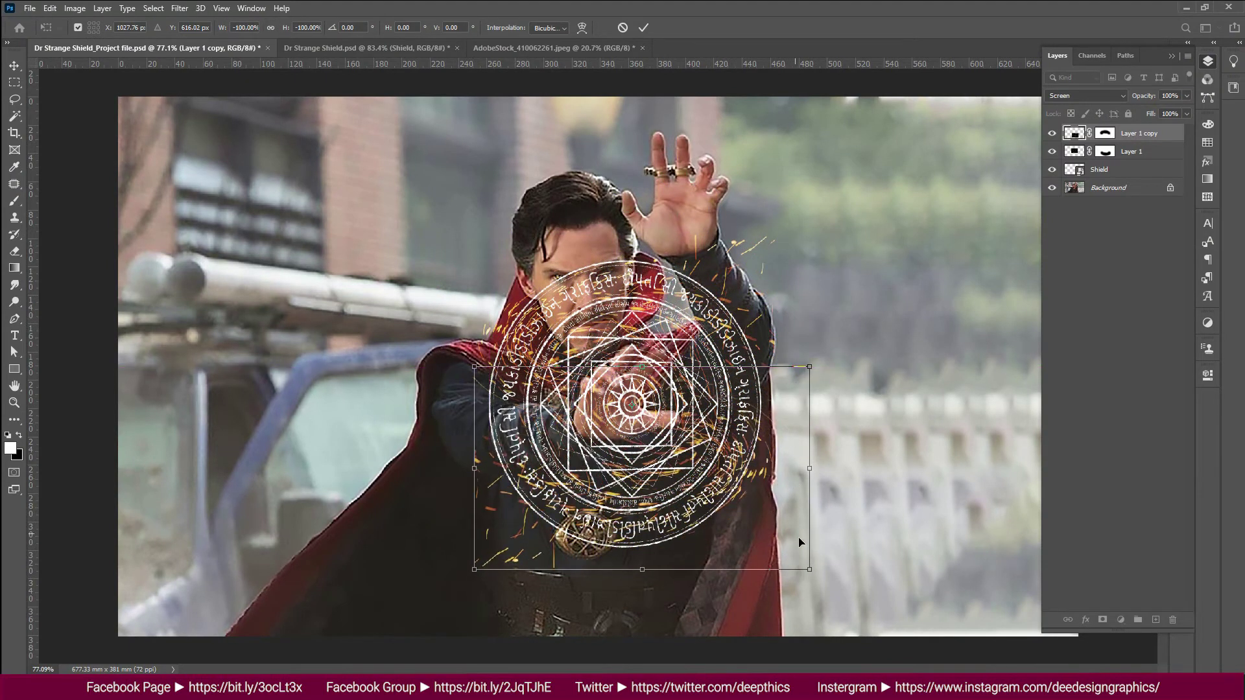
pyautogui.press('Return')
# Step: Add a second sparks copy rotated about 40° and darken its midtones with Levels
pyautogui.hotkey('ctrl', 'j')
pyautogui.hotkey('ctrl', 't')
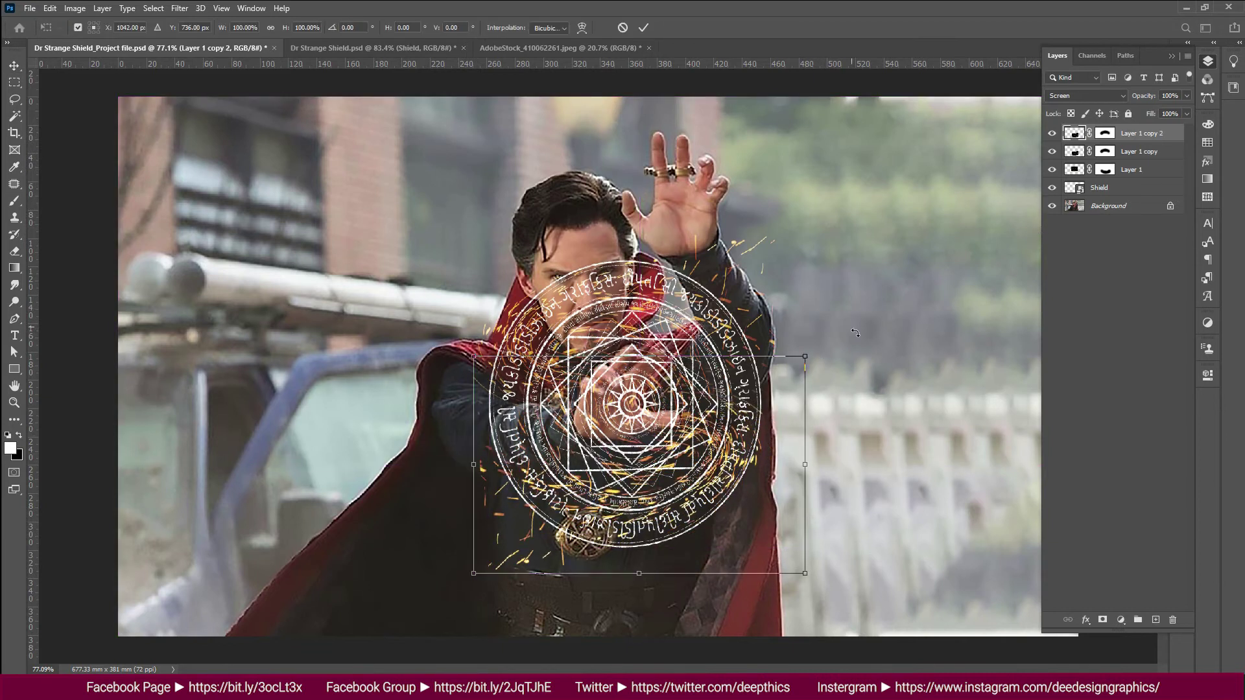
pyautogui.moveTo(1036, 226); pyautogui.dragTo(1081, 560)
pyautogui.press('Return')
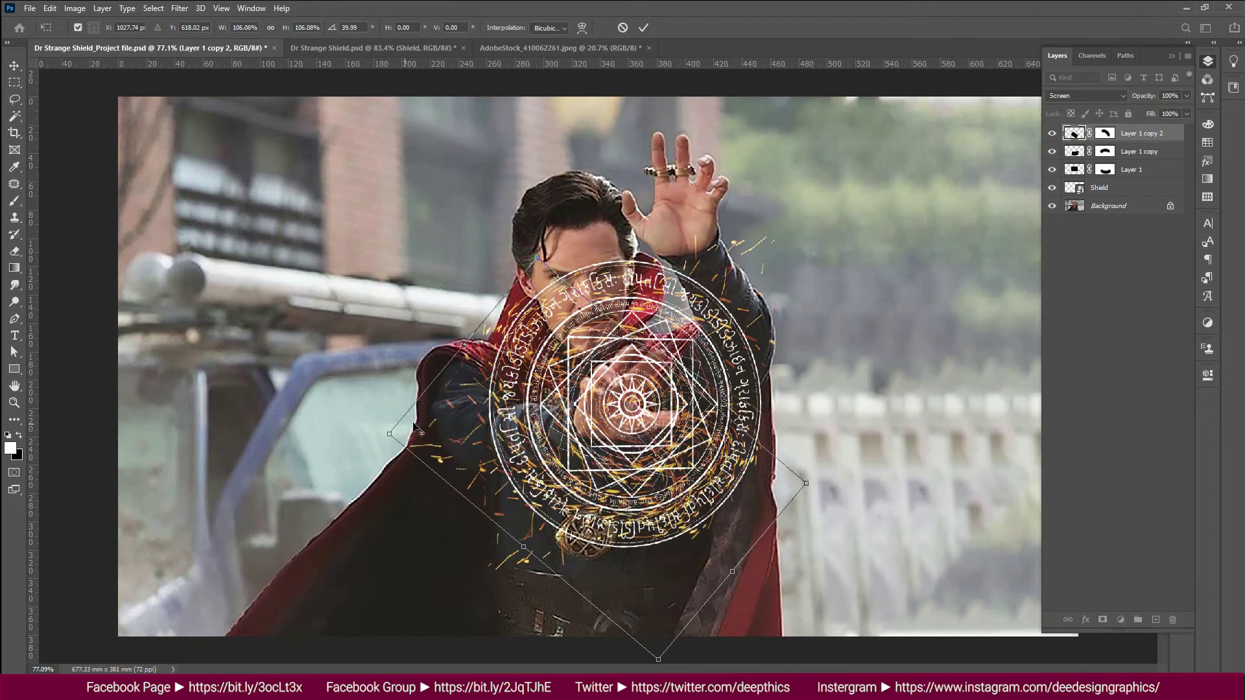
pyautogui.hotkey('ctrl', 'l')
pyautogui.moveTo(153, 302); pyautogui.dragTo(170, 301)
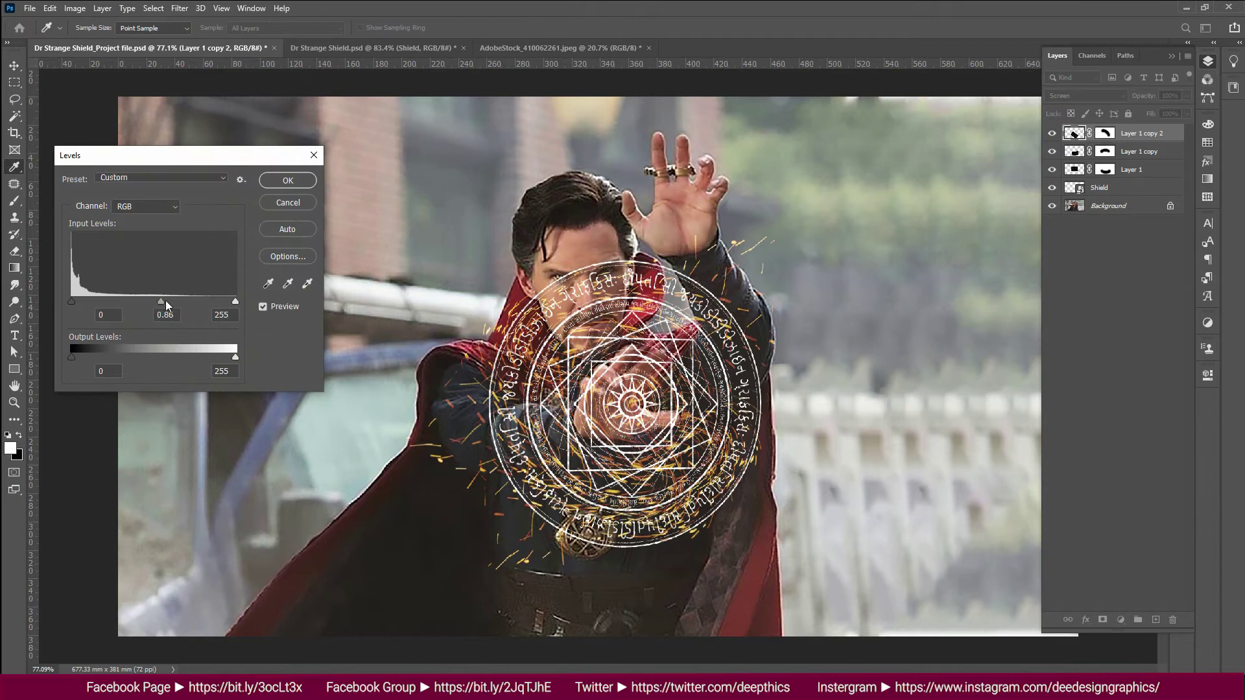
pyautogui.click(288, 180)
# Step: Add a third sparks copy rotated around the shield and brighten its midtones with Levels
pyautogui.hotkey('ctrl', 'j')
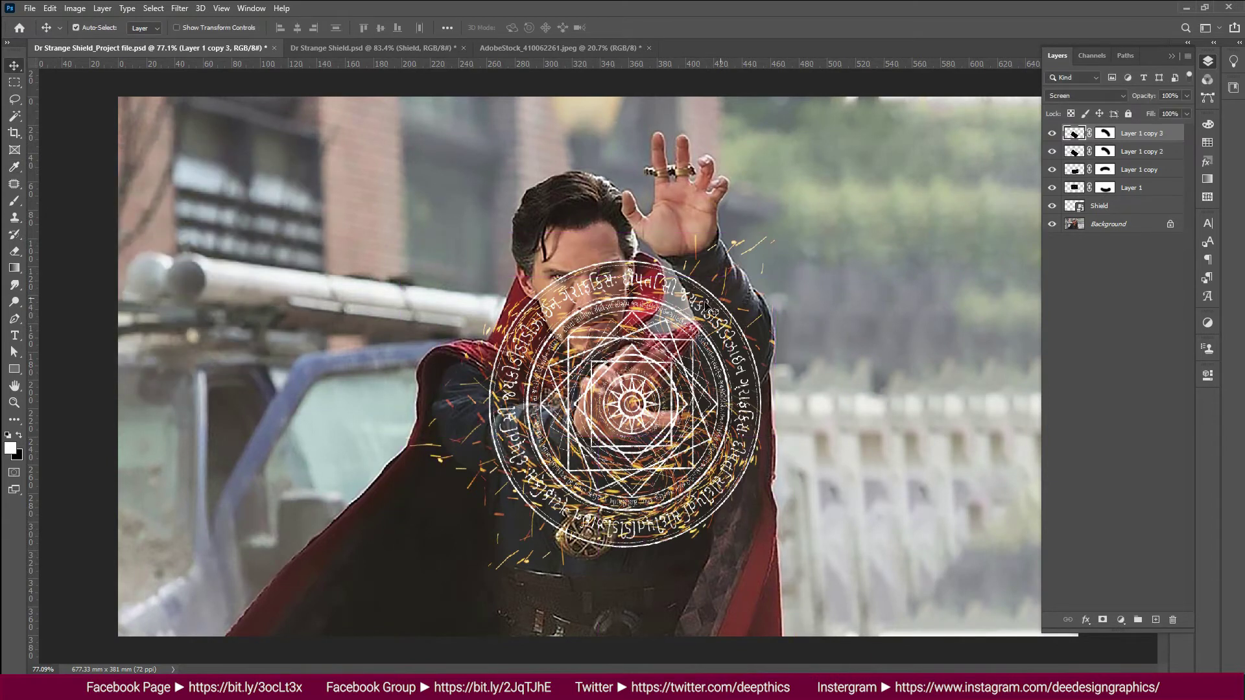
pyautogui.hotkey('ctrl', 't')
pyautogui.moveTo(816, 344)
pyautogui.mouseDown()
pyautogui.moveTo(260, 307)
pyautogui.moveTo(168, 460)
pyautogui.mouseUp()
pyautogui.moveTo(676, 426); pyautogui.dragTo(684, 440)
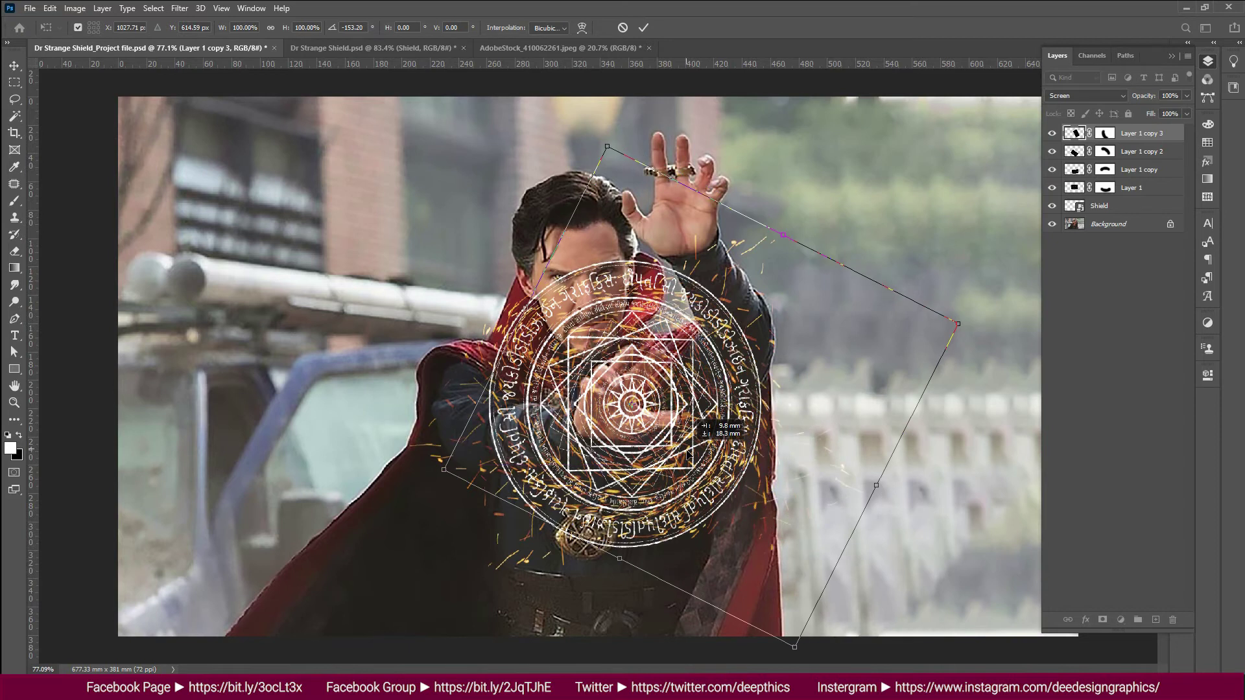
pyautogui.moveTo(973, 331); pyautogui.dragTo(953, 366)
pyautogui.press('Return')
pyautogui.hotkey('ctrl', 'l')
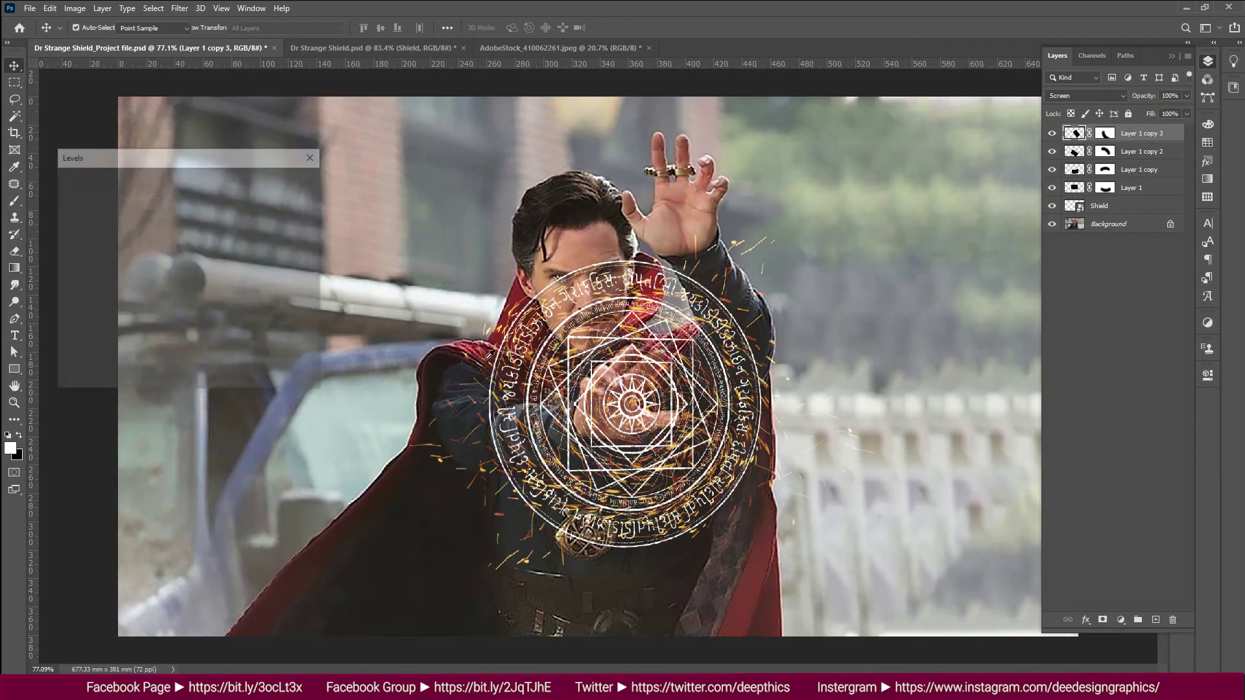
pyautogui.moveTo(157, 300); pyautogui.dragTo(90, 298)
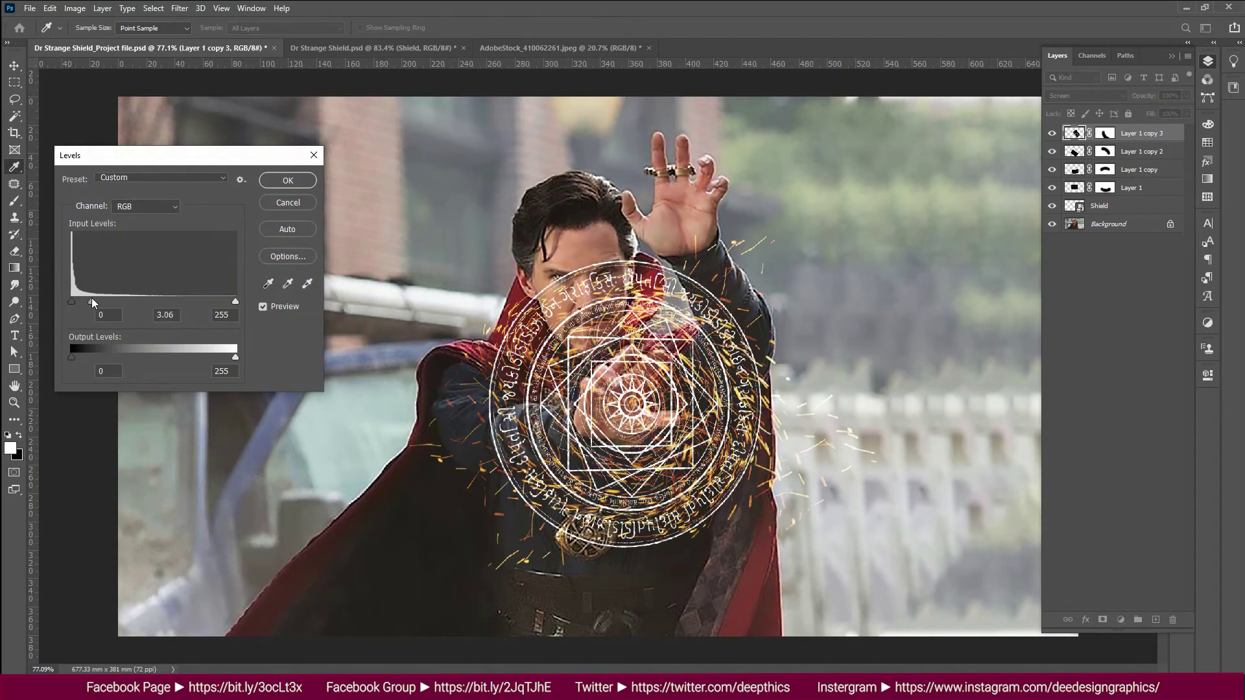
pyautogui.click(287, 180)
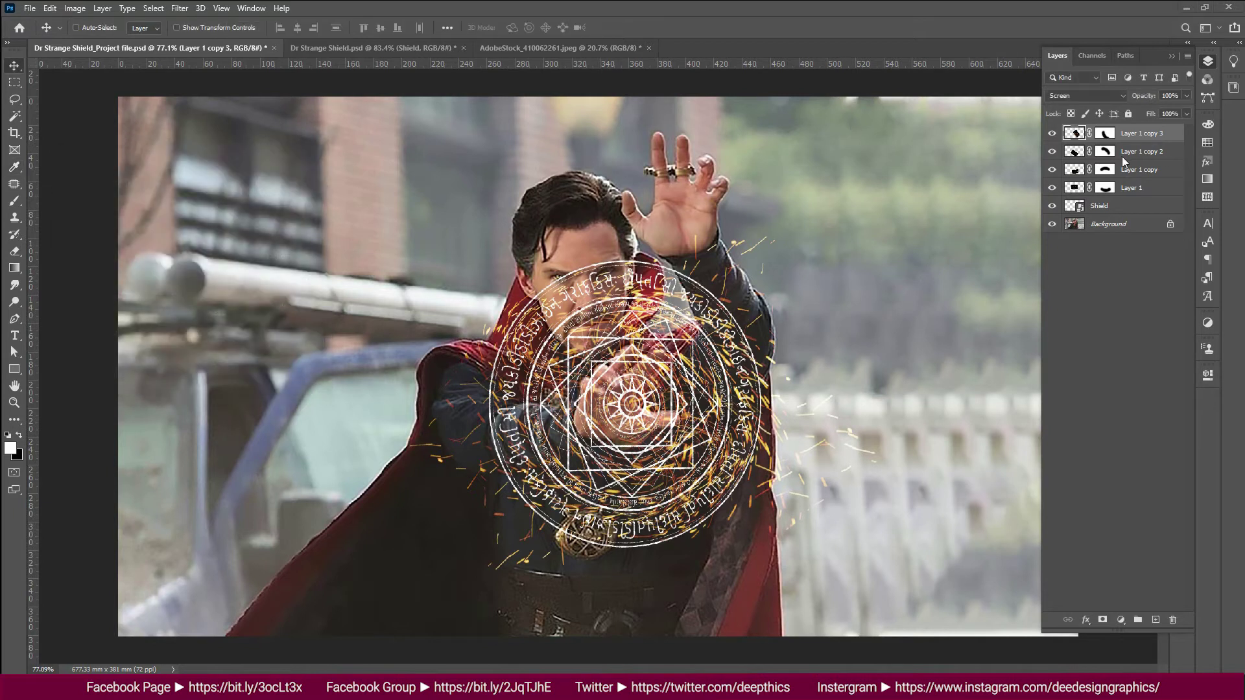
# Step: Group Layer 1 through Layer 1 copy 3 into a new group named 'Sparks'
pyautogui.click(1133, 188)
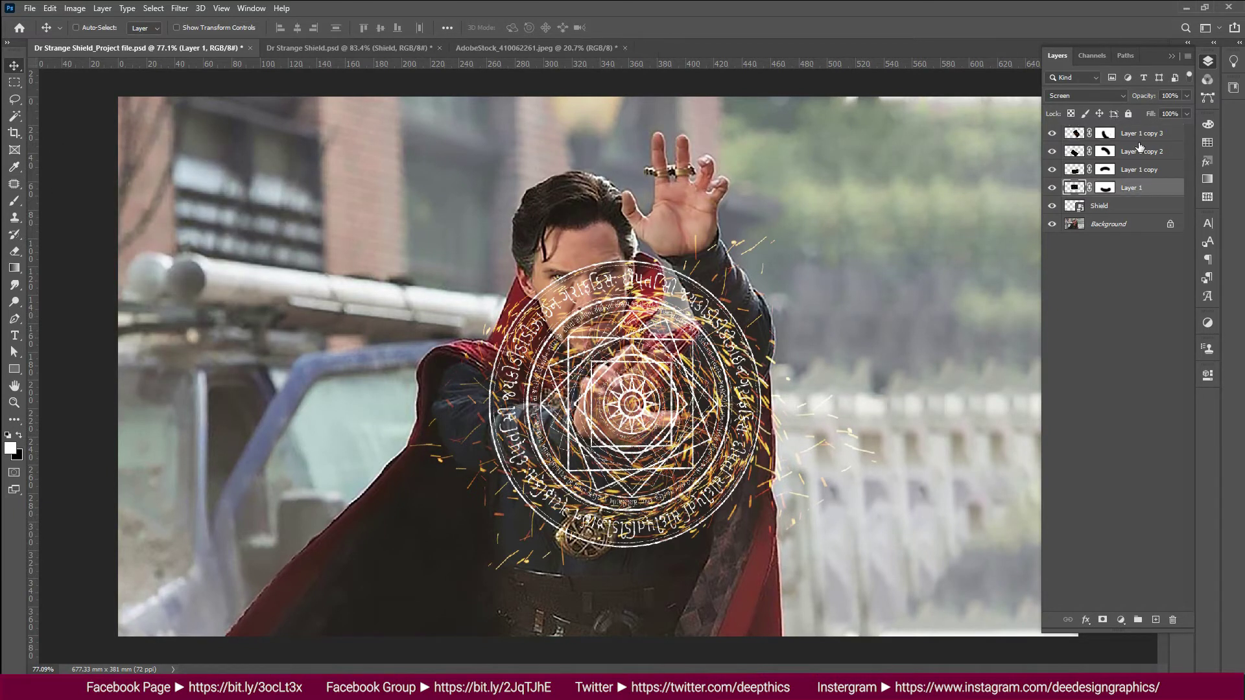
pyautogui.keyDown('shift'); pyautogui.click(1147, 135); pyautogui.keyUp('shift')
pyautogui.click(1188, 57)
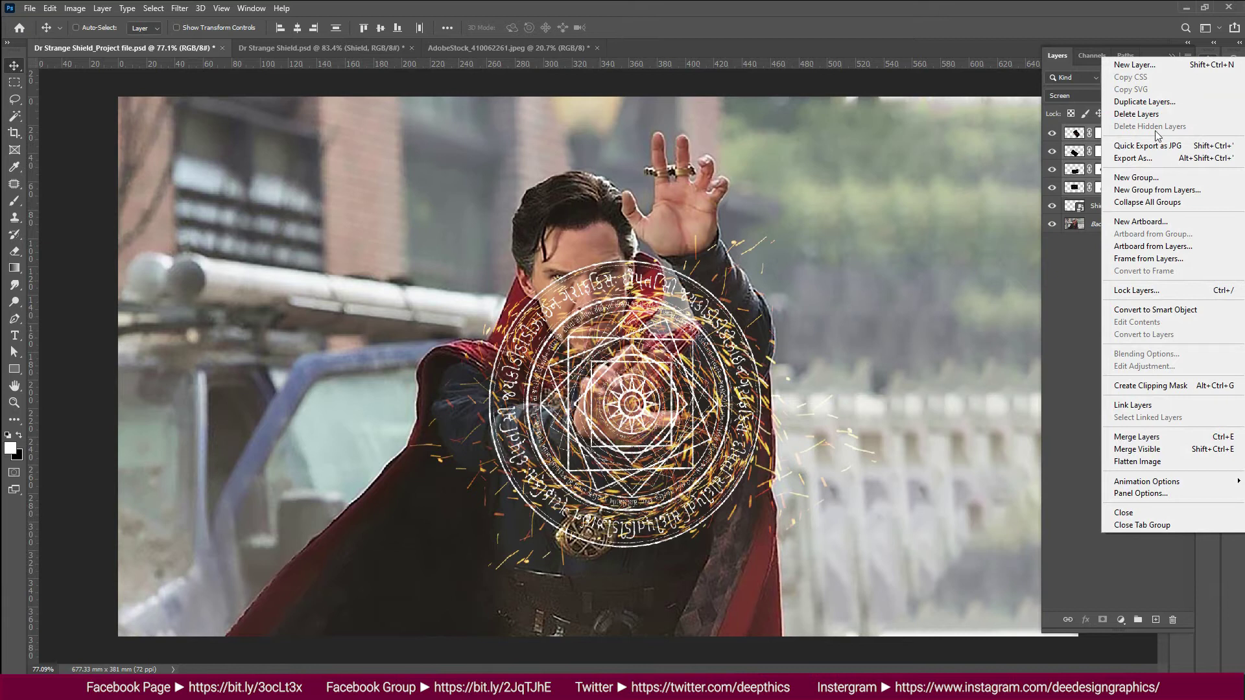
pyautogui.click(1157, 190)
pyautogui.write('S')
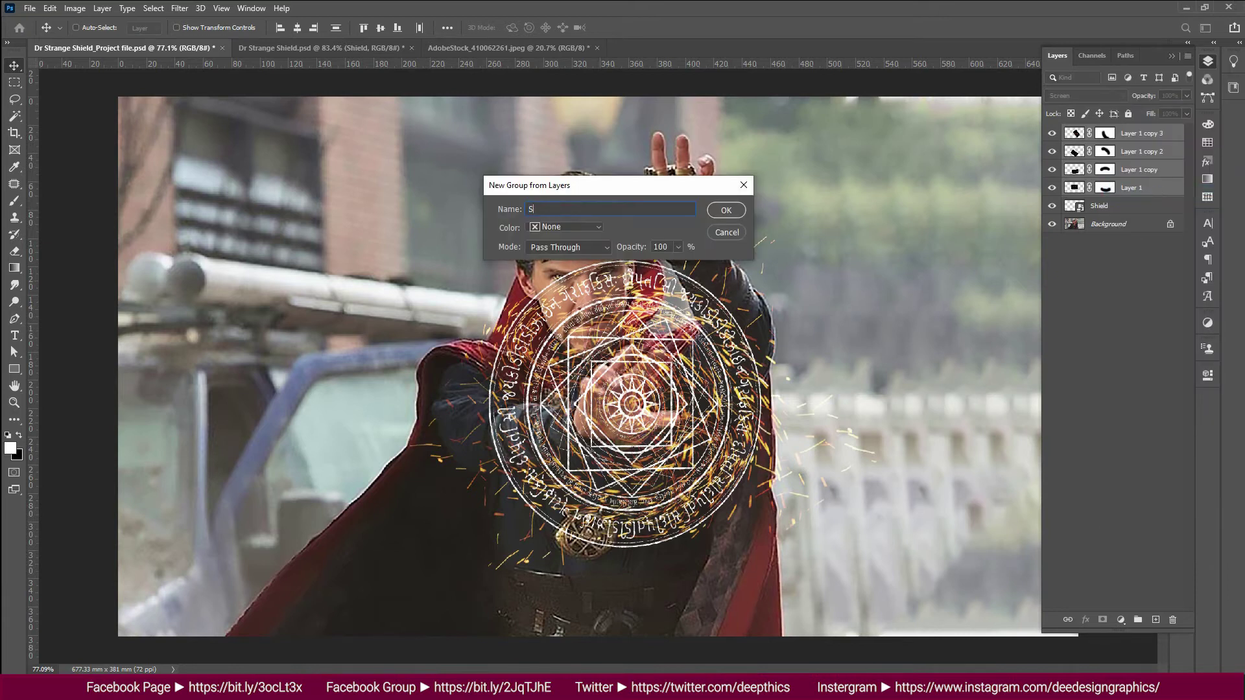
pyautogui.write('parks')
pyautogui.press('Return')
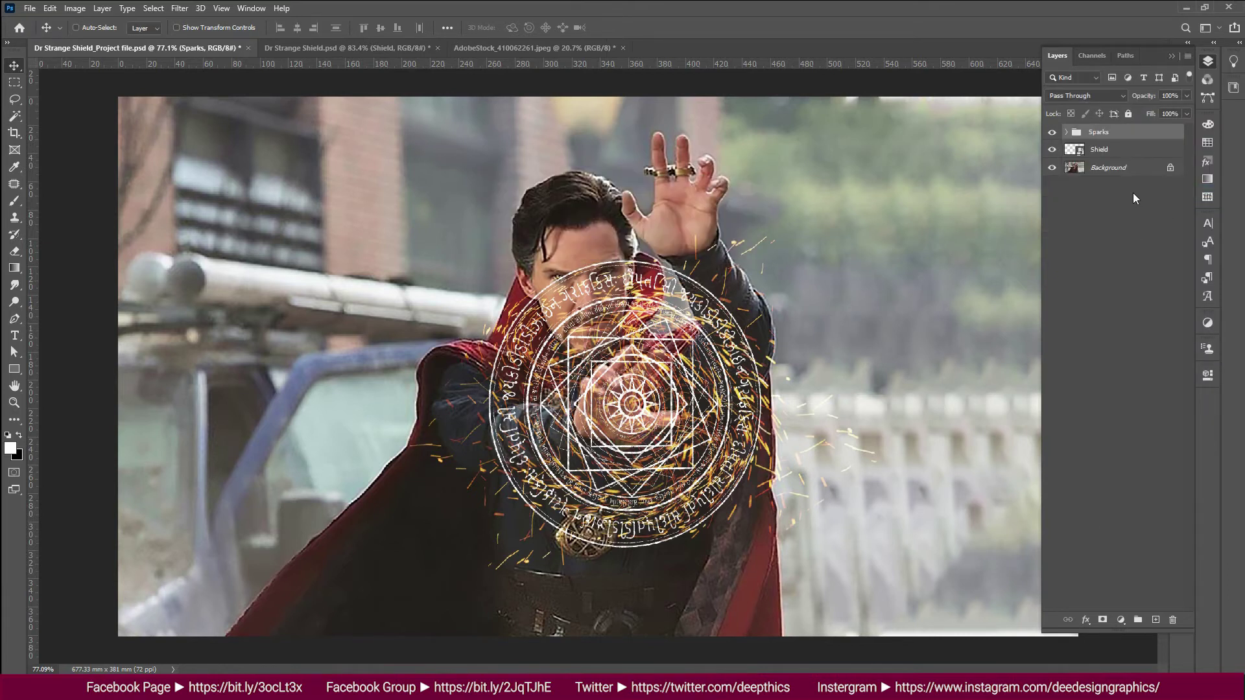
# Step: Toggle the Sparks group's visibility to compare, then add an empty layer above Background
pyautogui.click(1051, 132)
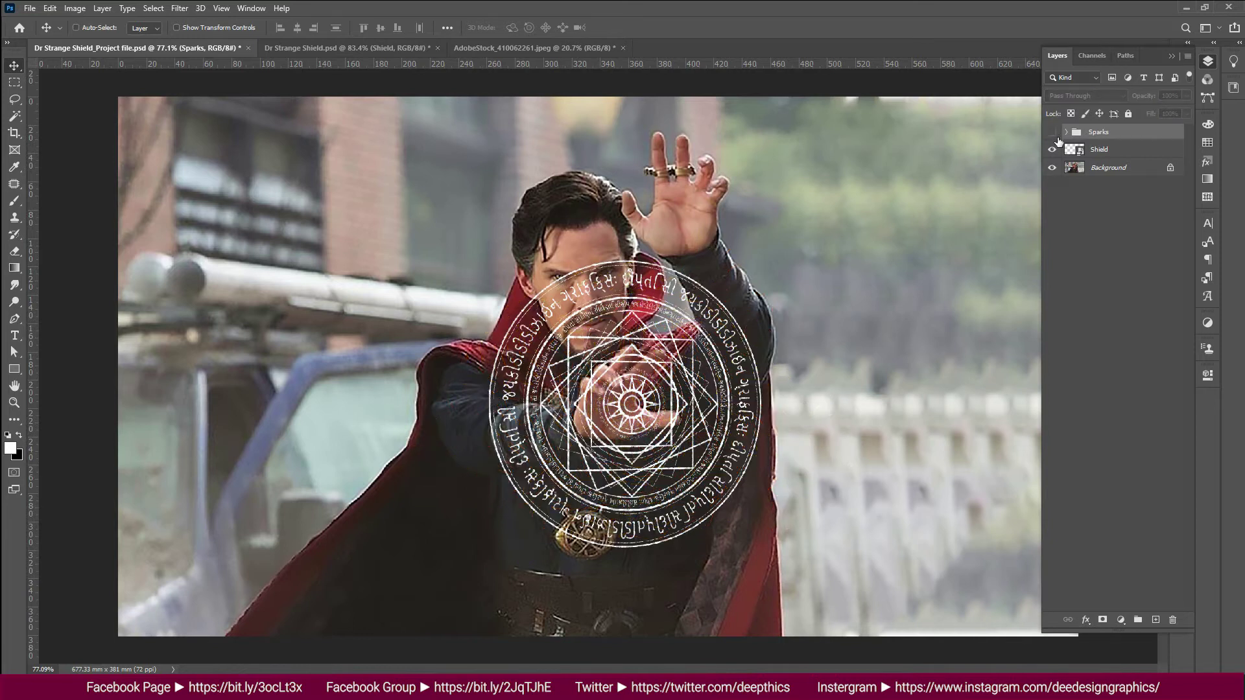
pyautogui.click(1052, 132)
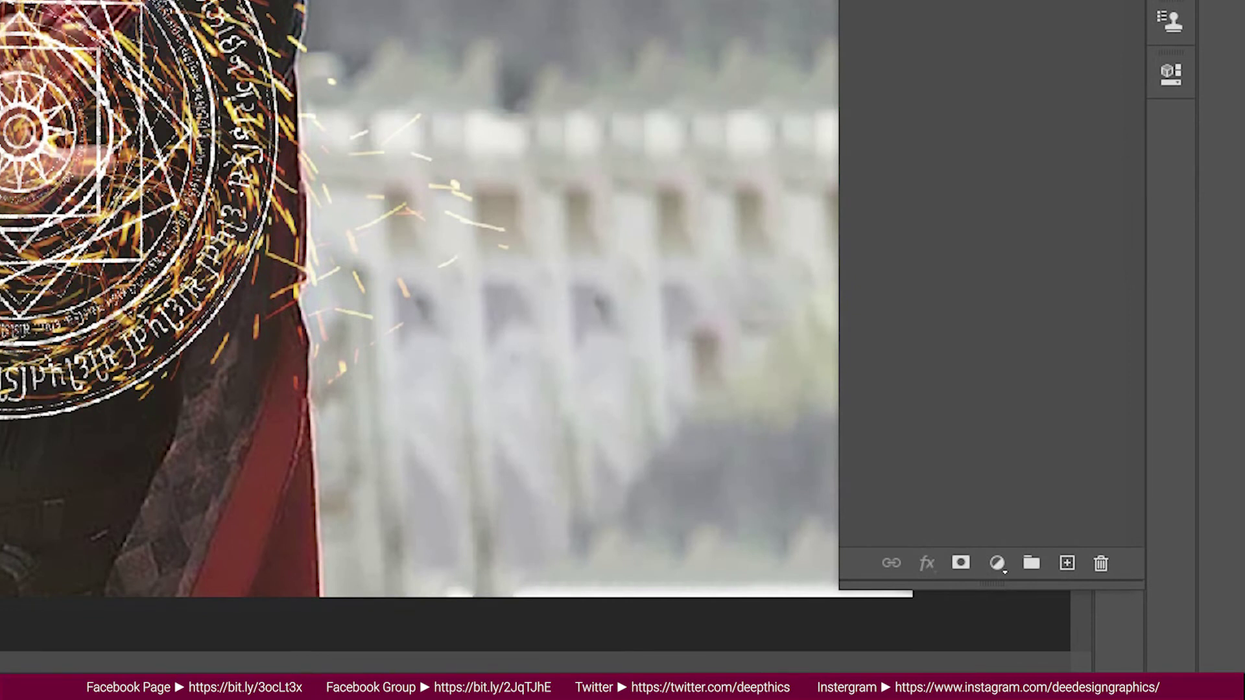
pyautogui.click(1071, 573)
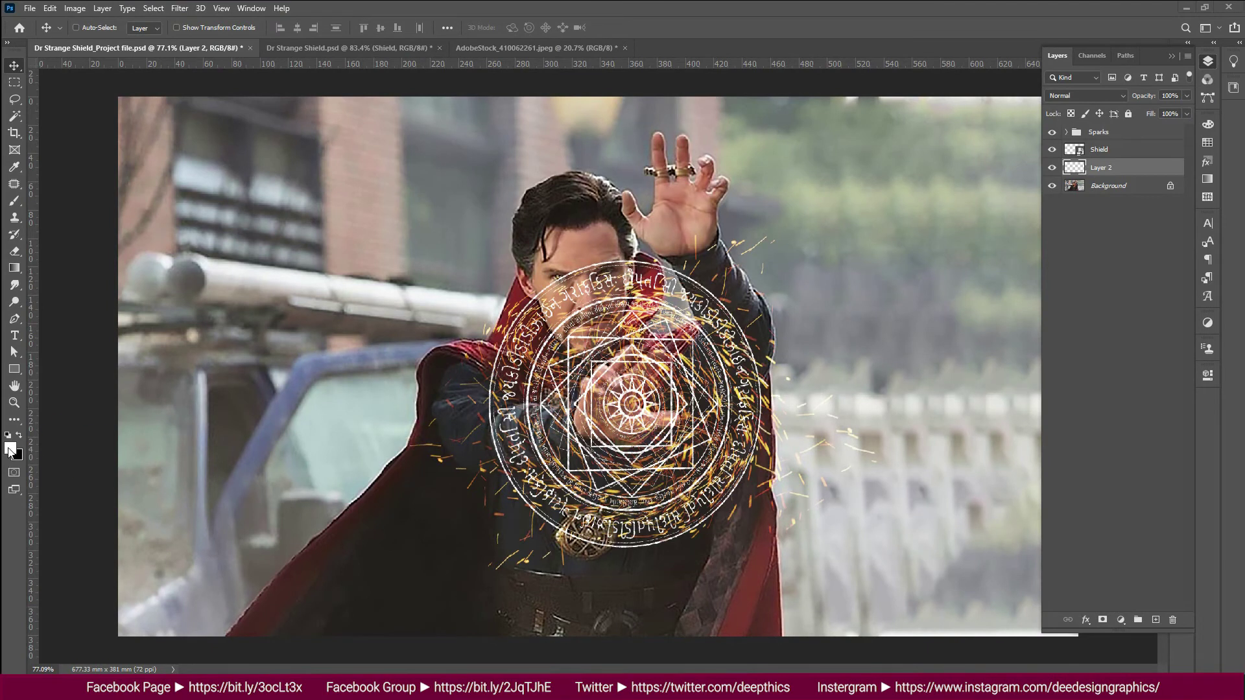
# Step: Set the foreground colour to a dark brown
pyautogui.click(9, 447)
pyautogui.click(1001, 474)
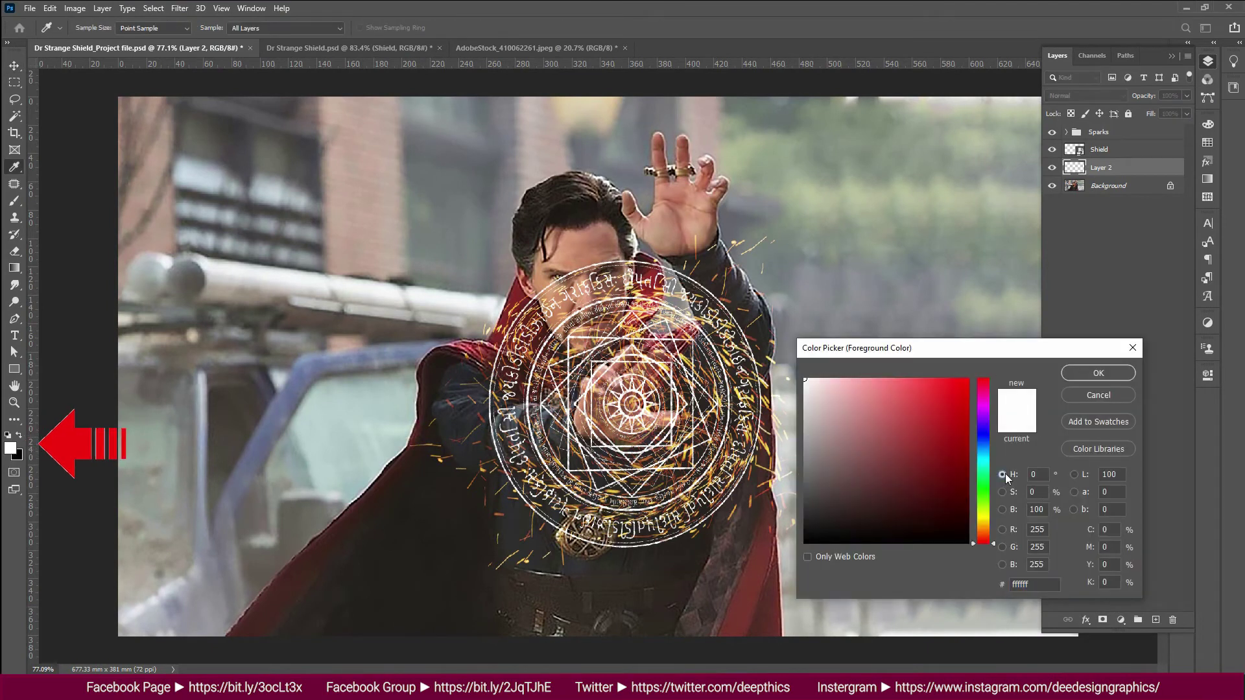
pyautogui.click(984, 532)
pyautogui.click(964, 508)
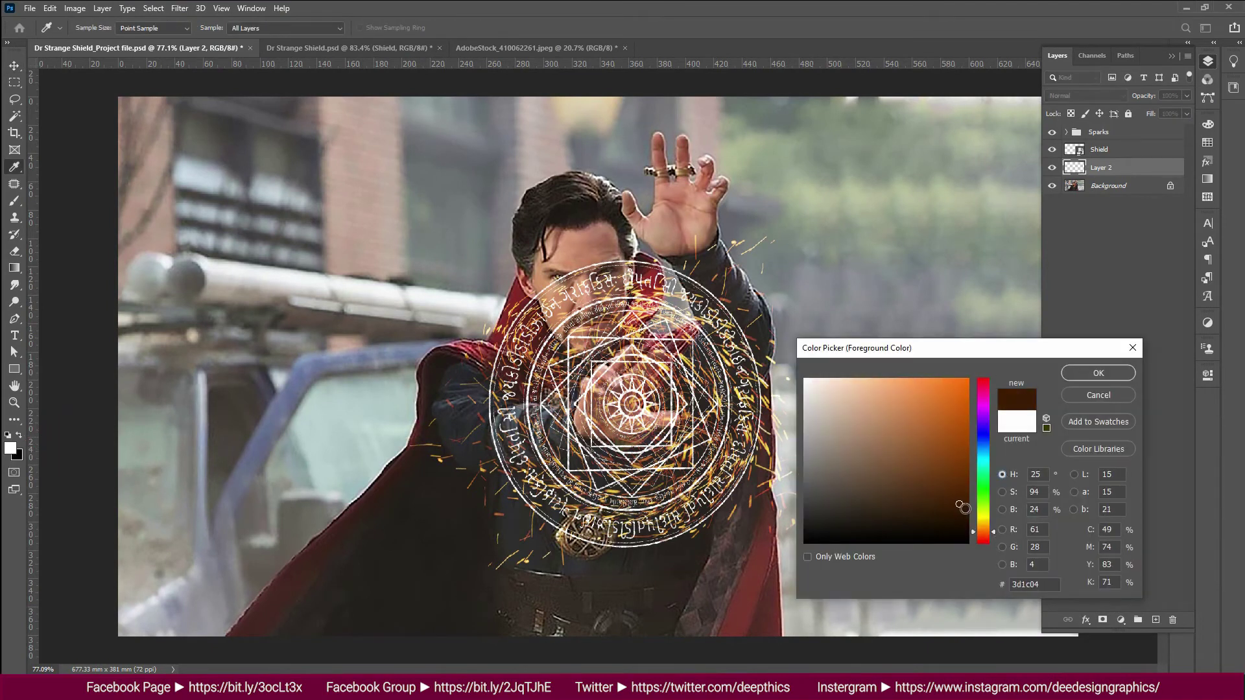
pyautogui.click(1102, 374)
# Step: Set the background colour to orange and fill Layer 2 with Render Clouds
pyautogui.click(17, 456)
pyautogui.moveTo(984, 543); pyautogui.dragTo(983, 531)
pyautogui.click(914, 386)
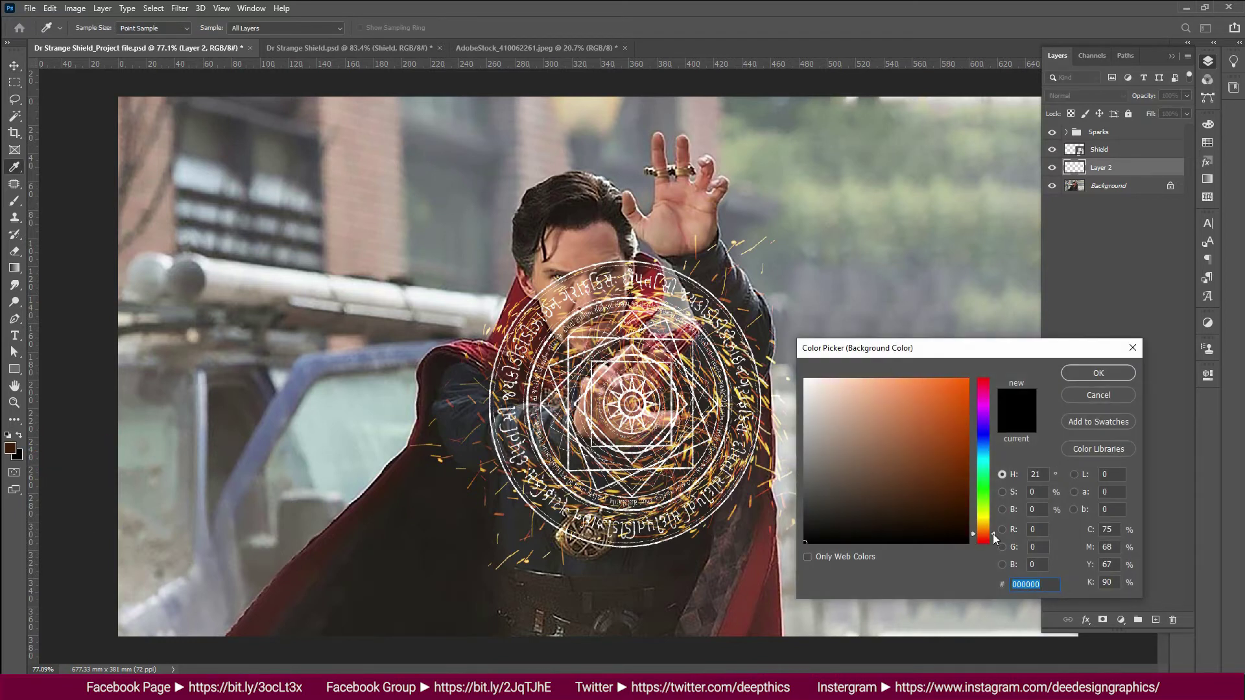
pyautogui.moveTo(914, 386); pyautogui.dragTo(932, 393)
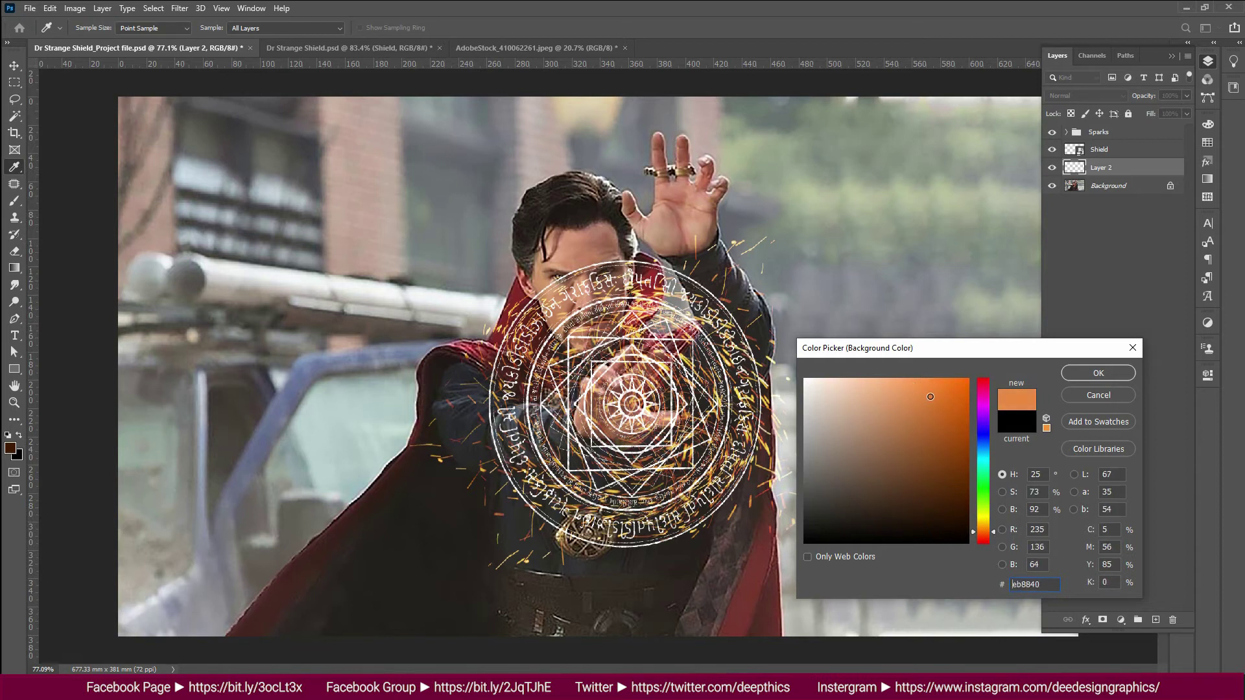
pyautogui.click(1108, 373)
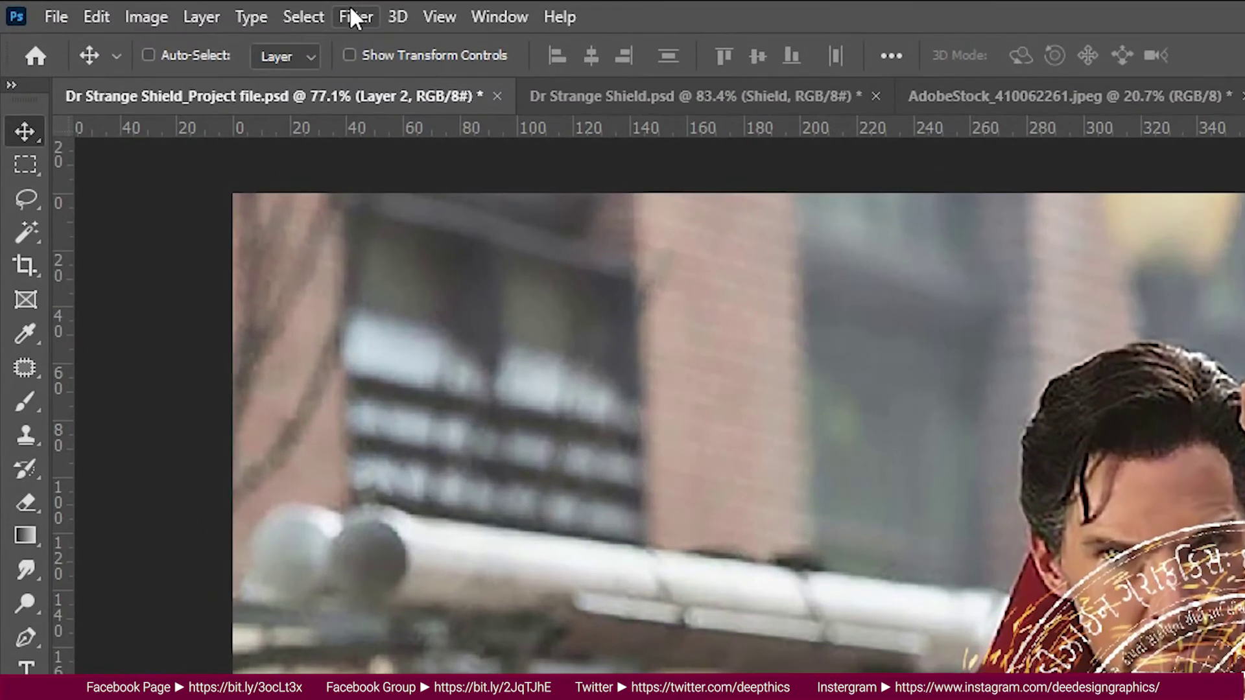
pyautogui.click(172, 8)
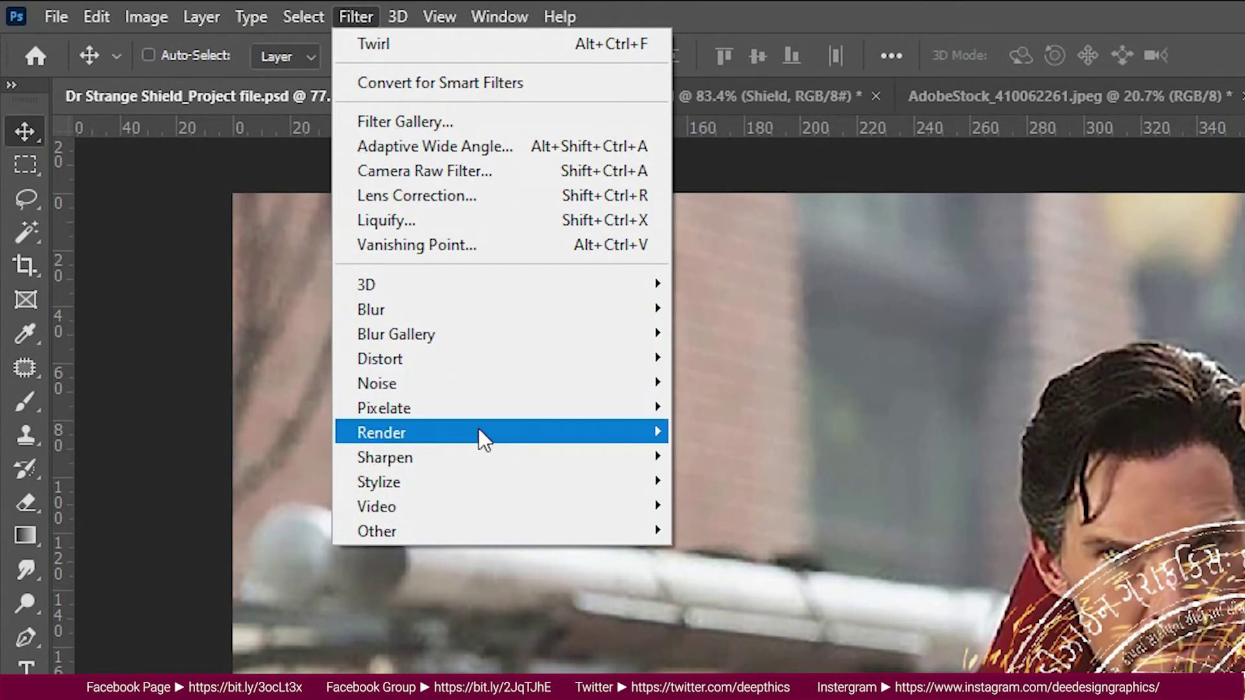
pyautogui.click(739, 514)
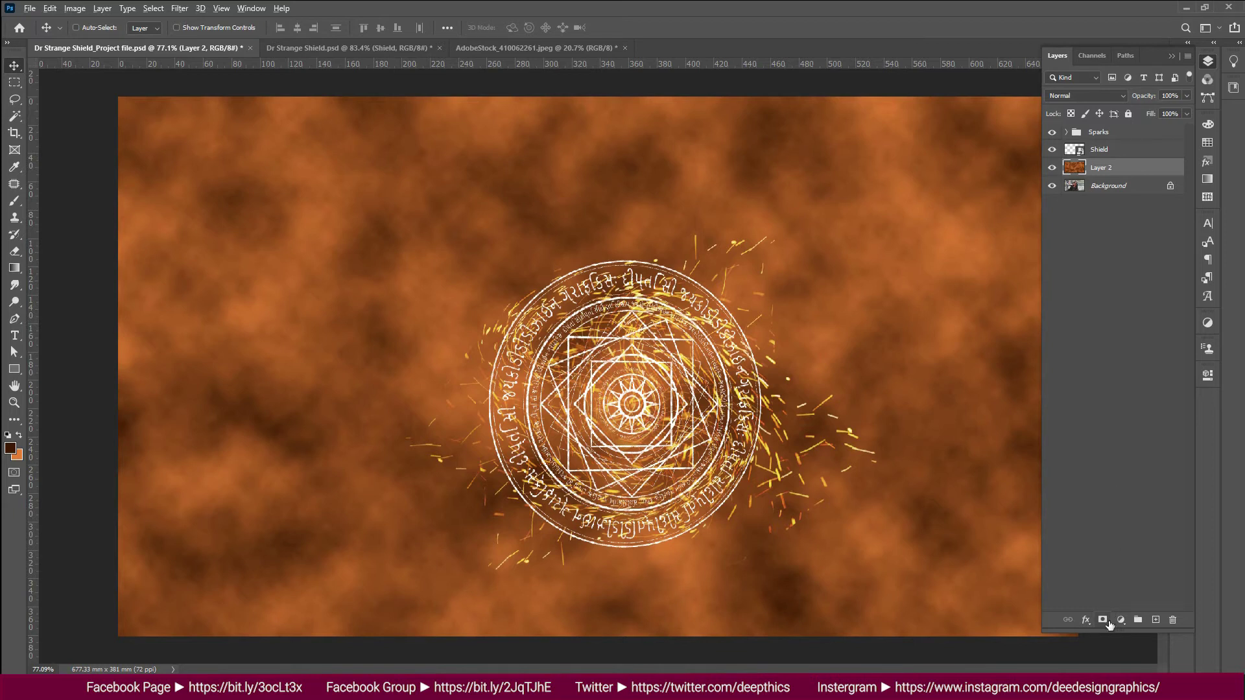
# Step: Add a black layer mask and set up a white Brush at 78% opacity
pyautogui.keyDown('alt'); pyautogui.click(1103, 620); pyautogui.keyUp('alt')
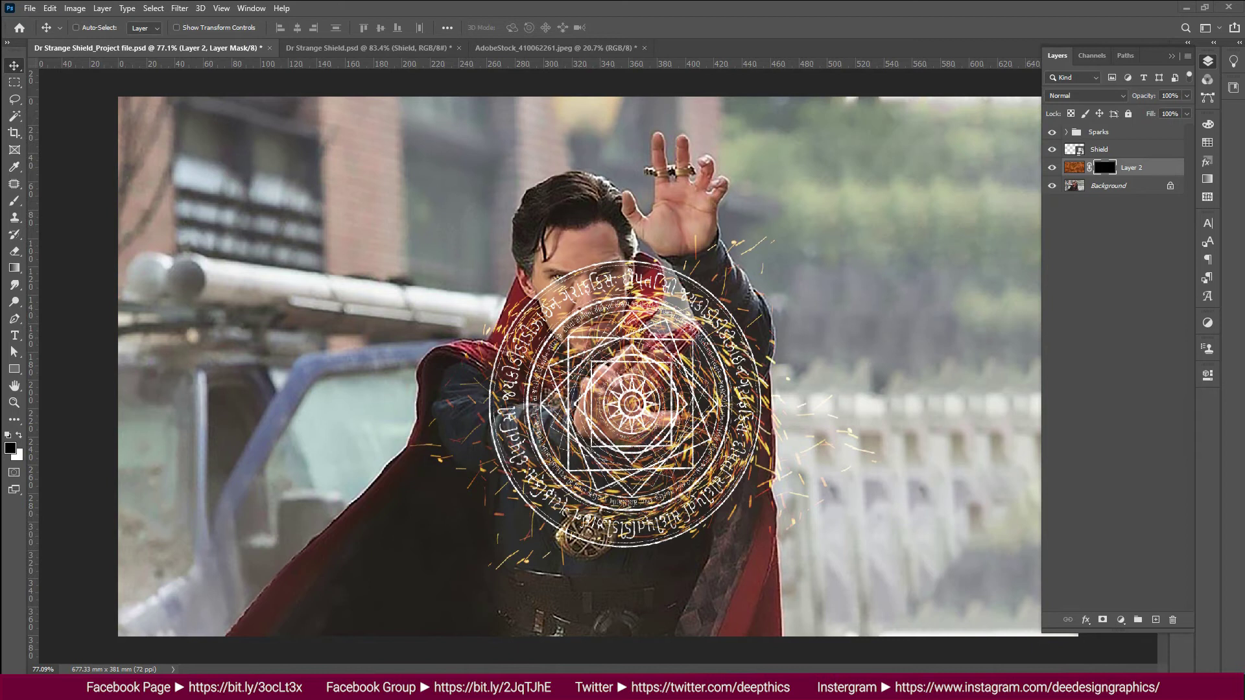
pyautogui.click(14, 202)
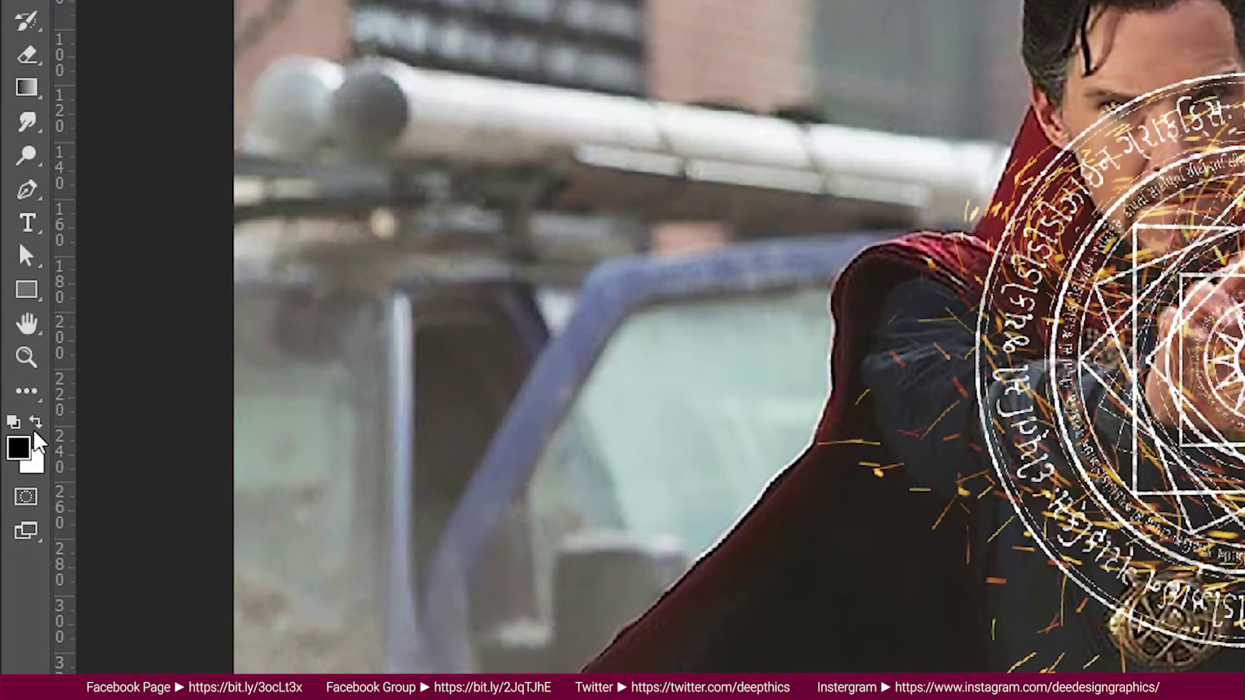
pyautogui.click(37, 422)
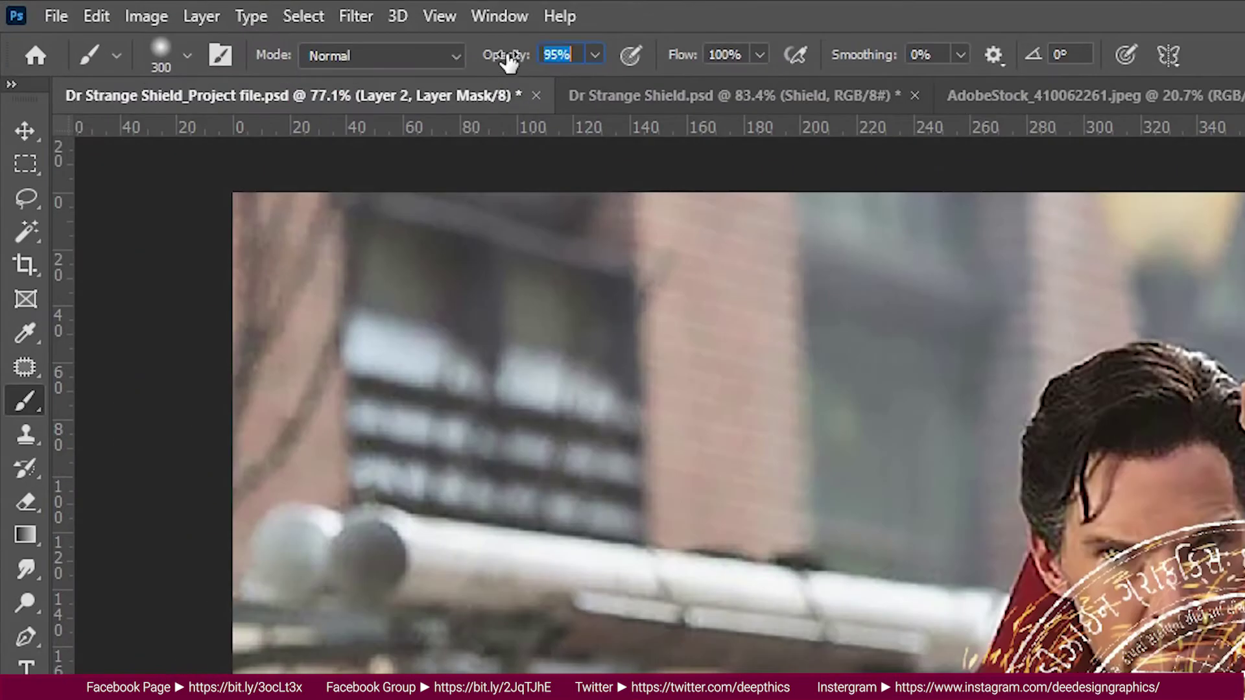
pyautogui.moveTo(506, 57); pyautogui.dragTo(491, 68)
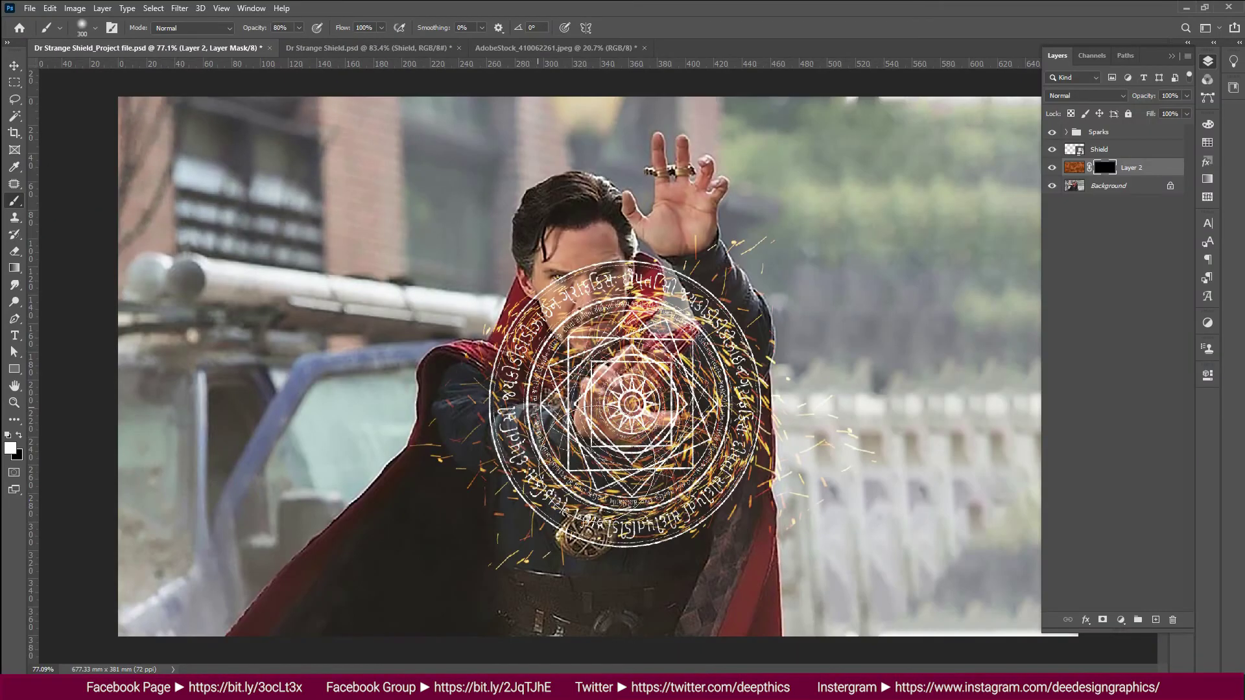
pyautogui.press('0')
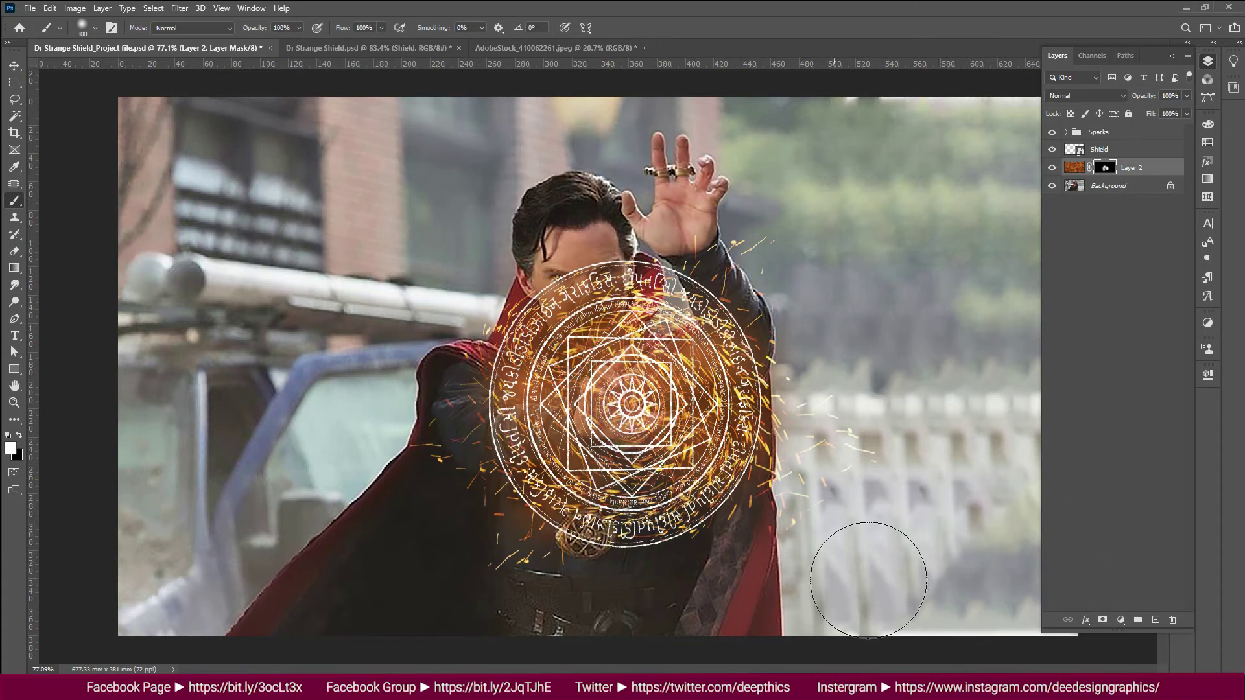
pyautogui.press('7')
pyautogui.press('8')
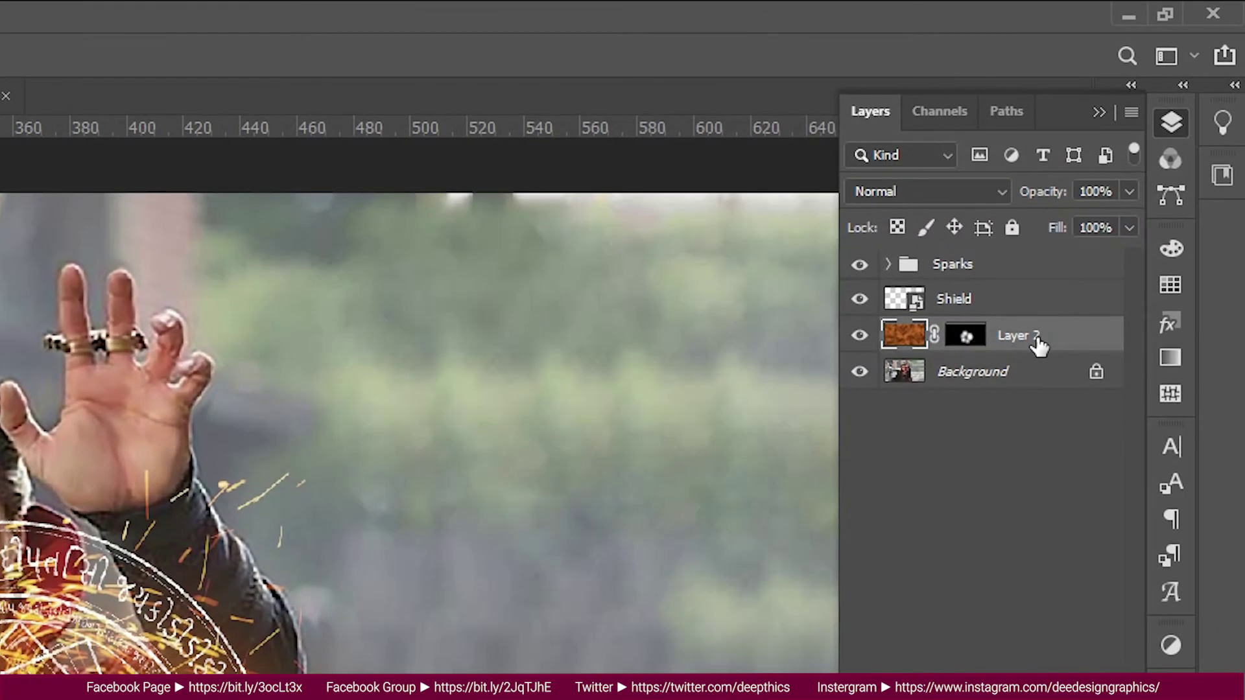
# Step: Rename the cloud layer to 'Smoke'
pyautogui.doubleClick(1133, 168)
pyautogui.write('Smoke')
pyautogui.press('Return')
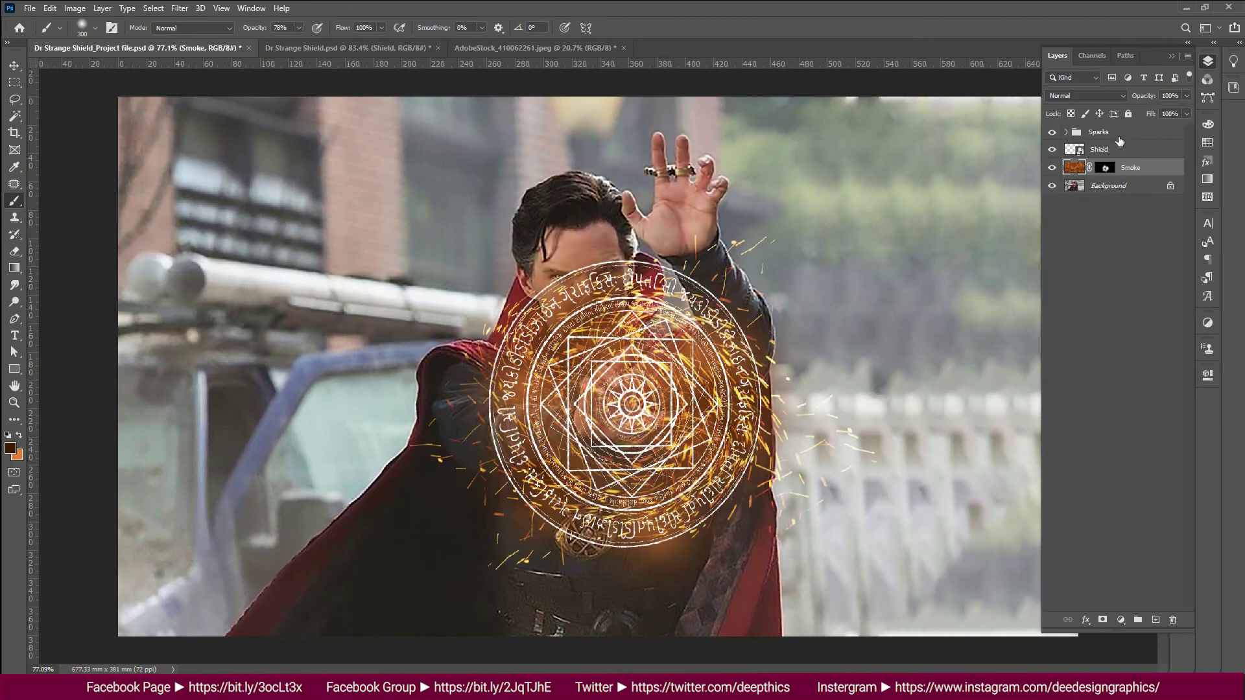
# Step: Add a Normal-mode Outer Glow to the Shield layer in saturated orange (ff8800)
pyautogui.click(1122, 137)
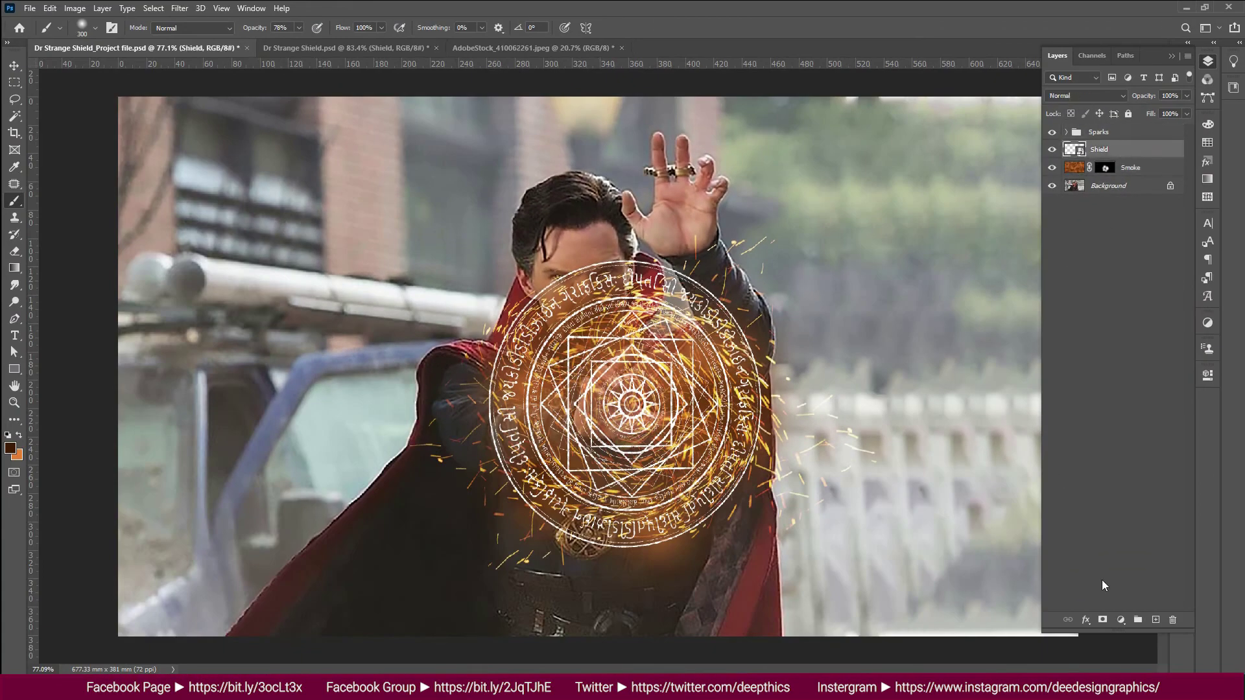
pyautogui.click(1085, 620)
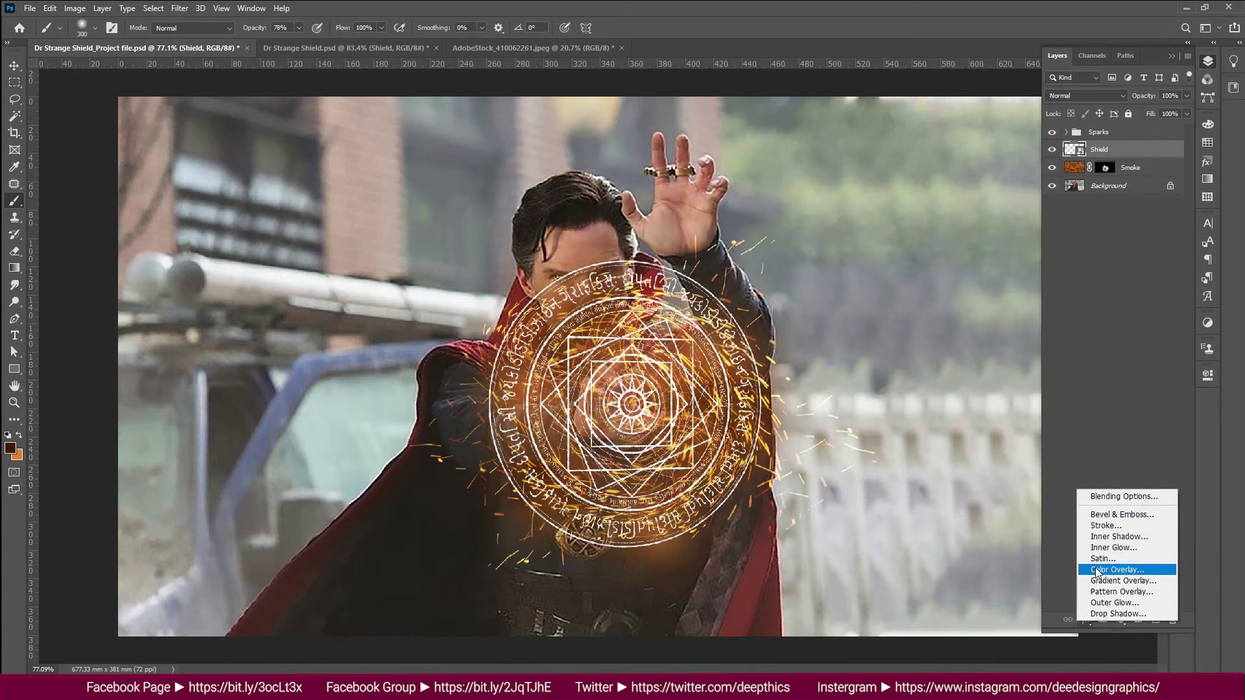
pyautogui.click(1112, 603)
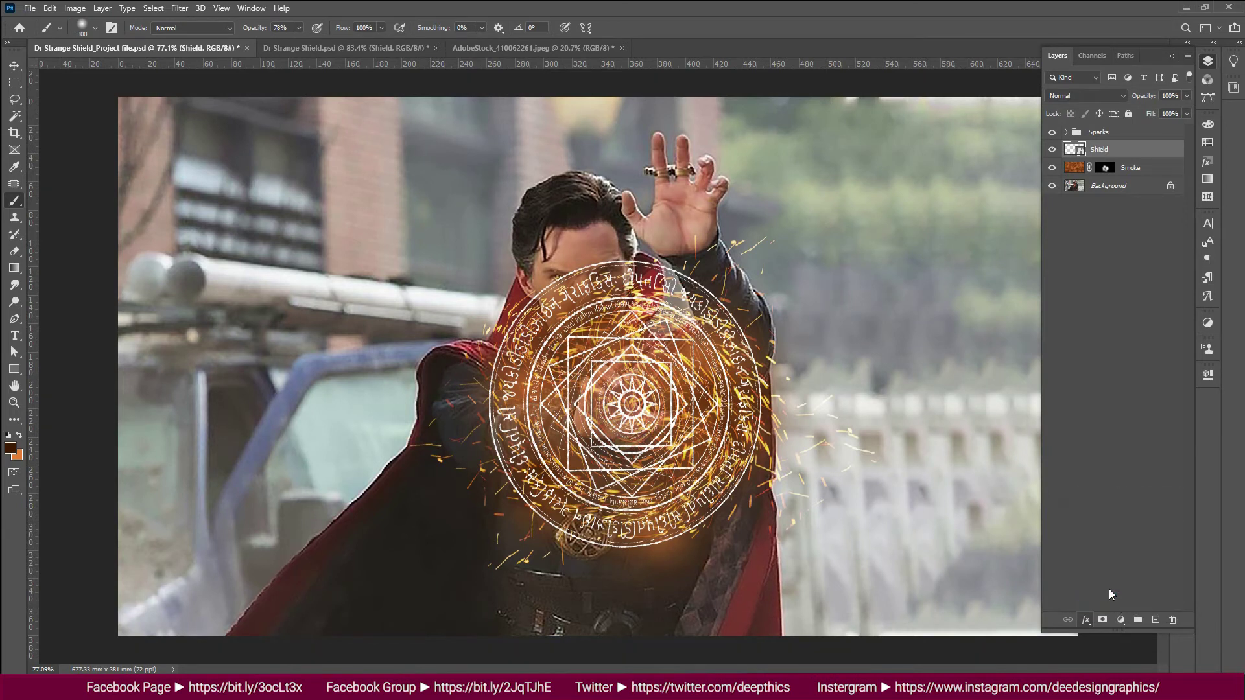
pyautogui.click(783, 239)
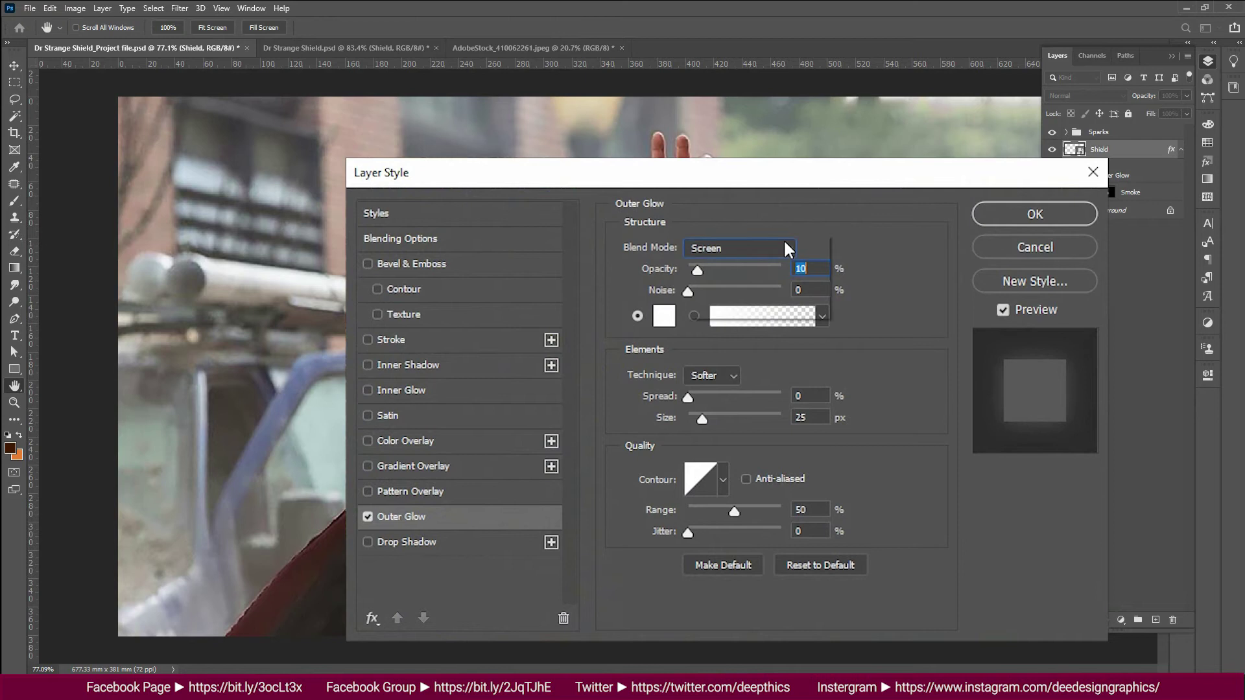
pyautogui.click(768, 238)
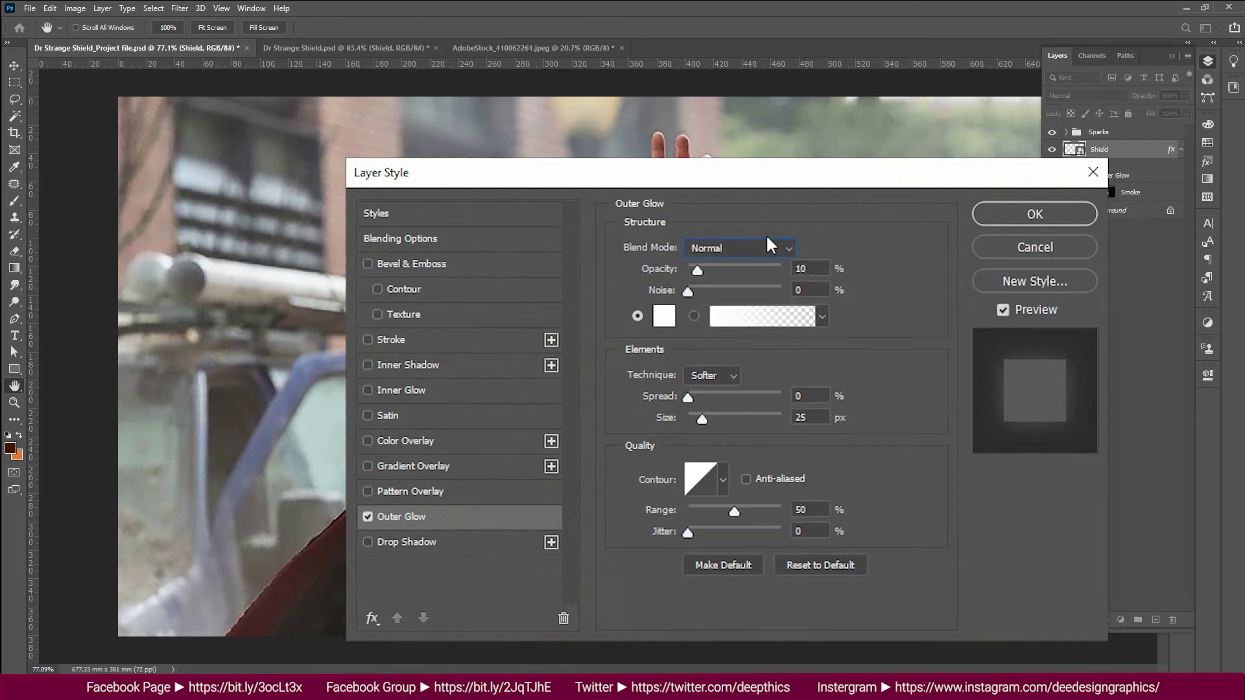
pyautogui.click(663, 318)
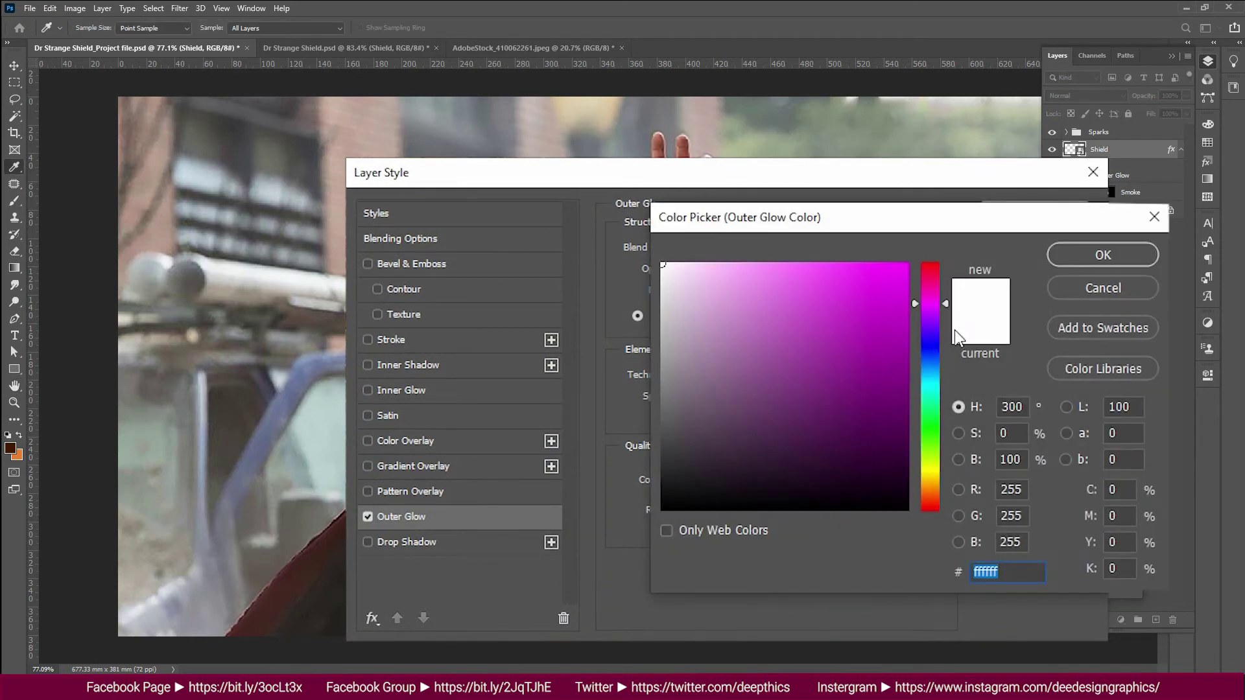
pyautogui.moveTo(953, 330); pyautogui.dragTo(948, 485)
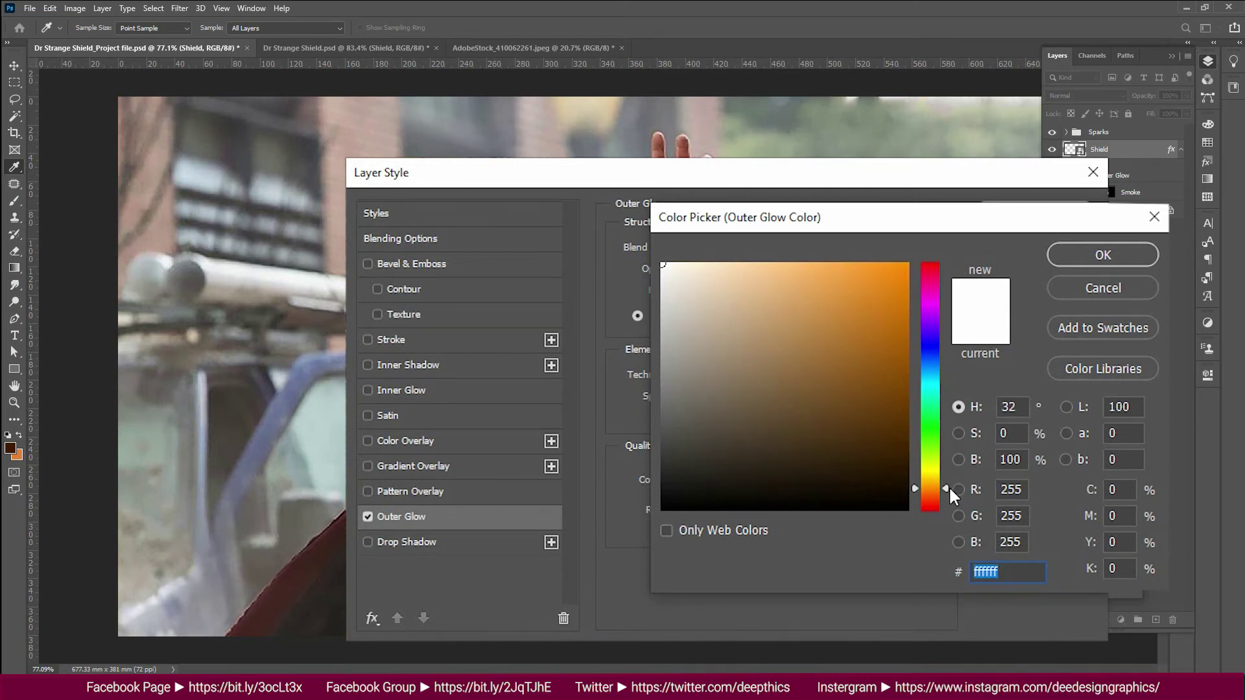
pyautogui.click(1023, 434)
pyautogui.write('100')
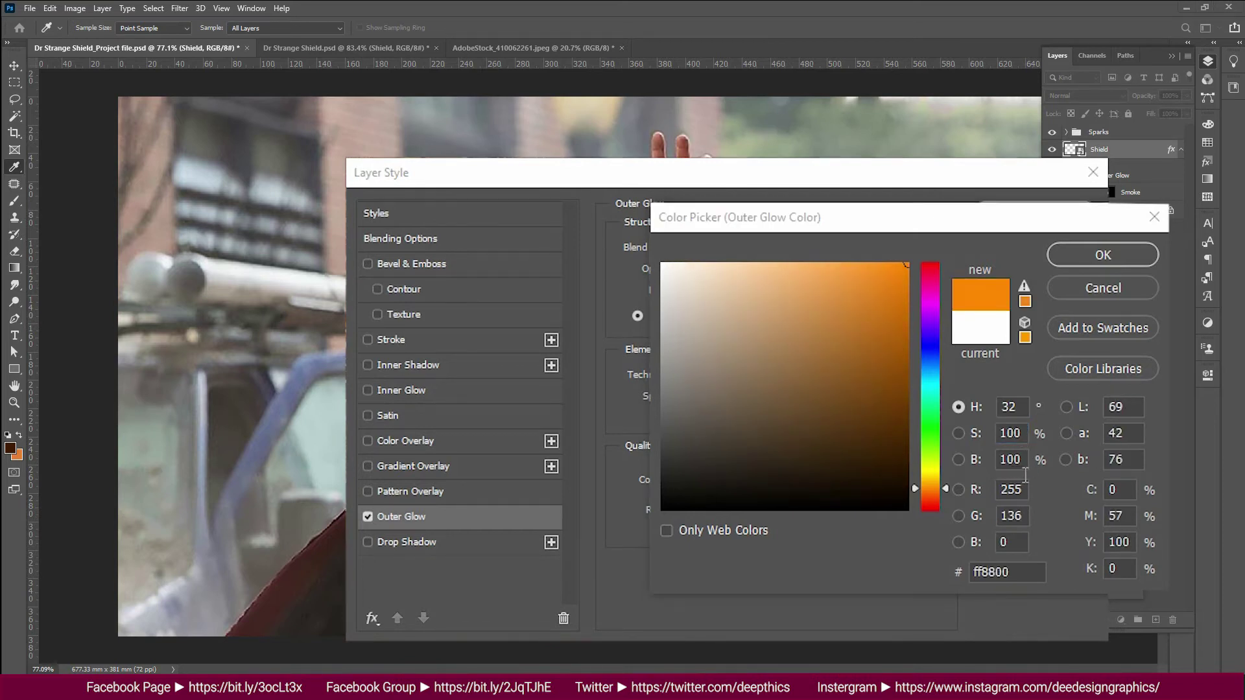
pyautogui.click(1096, 251)
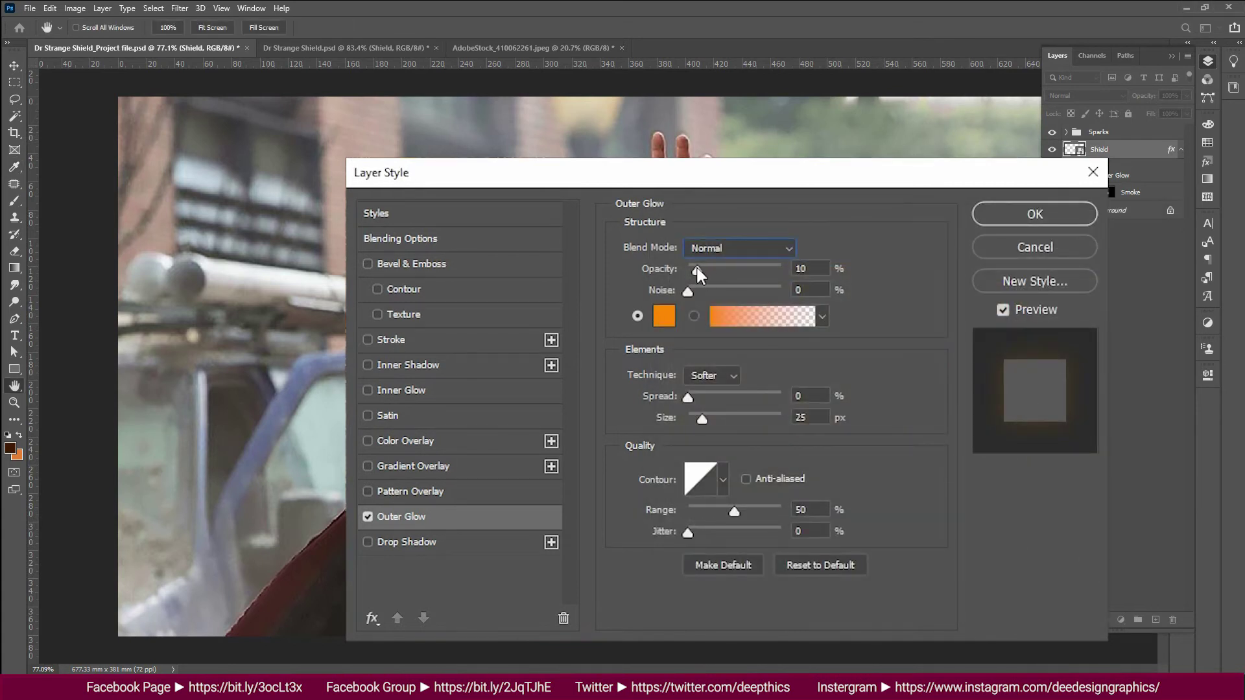
# Step: Set the outer glow opacity to 100% and its size to 50 px
pyautogui.moveTo(703, 272); pyautogui.dragTo(829, 272)
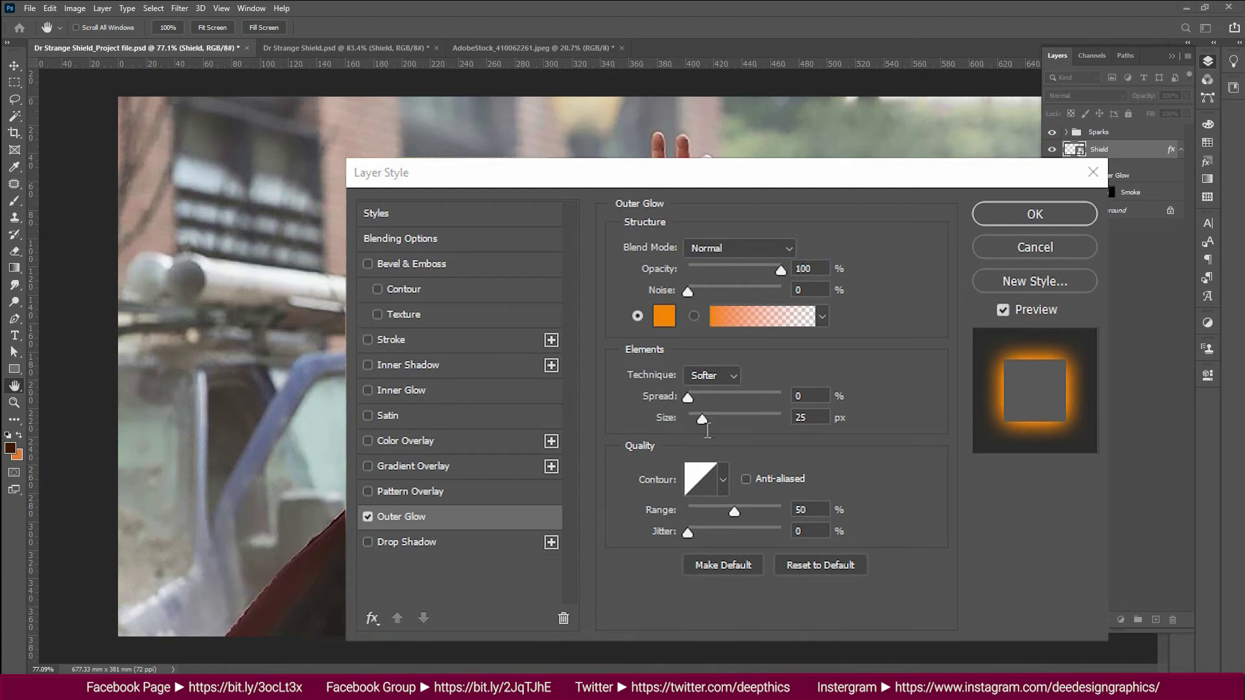
pyautogui.moveTo(703, 419); pyautogui.dragTo(710, 421)
pyautogui.click(820, 418)
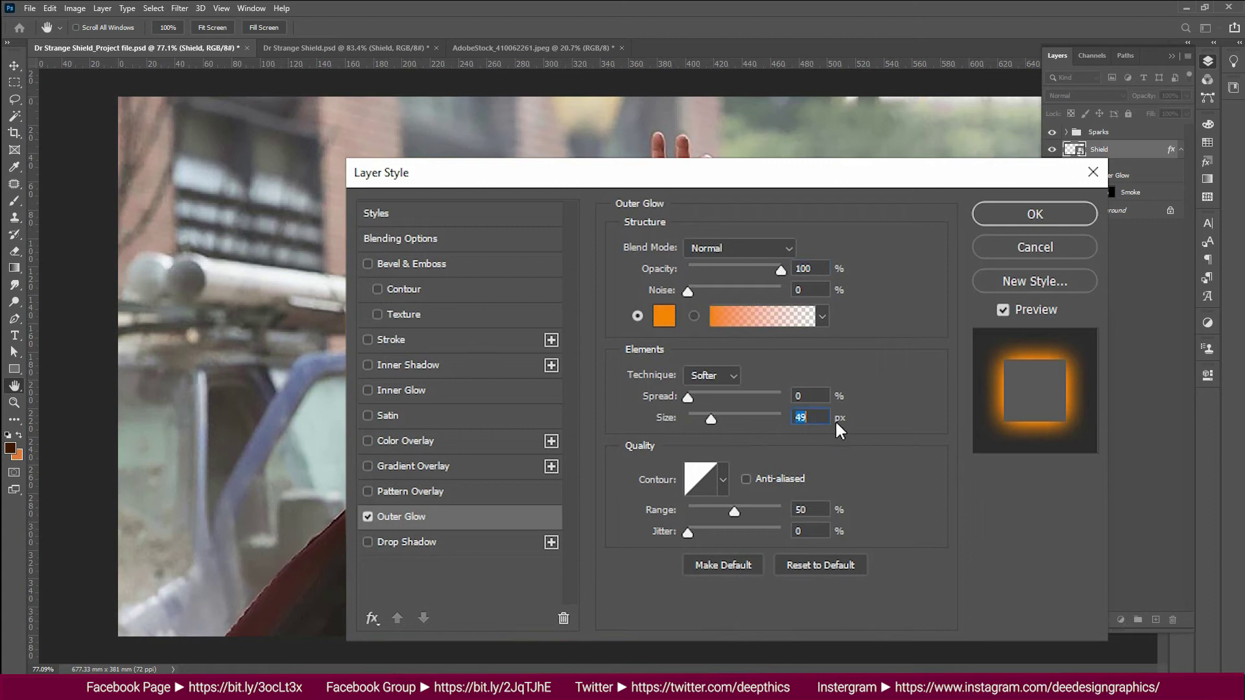
pyautogui.press('Up')
# Step: Add a Normal-mode Inner Glow in saturated orange (ff7300)
pyautogui.click(414, 388)
pyautogui.click(740, 245)
pyautogui.click(710, 238)
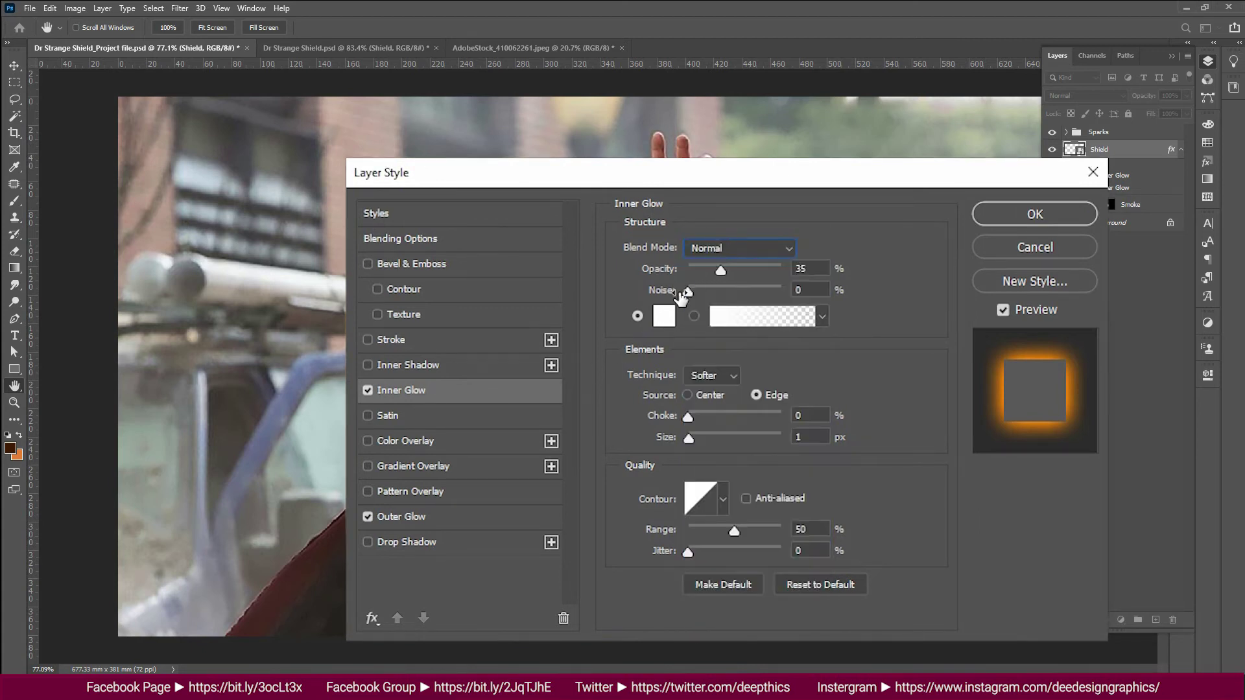
pyautogui.click(673, 321)
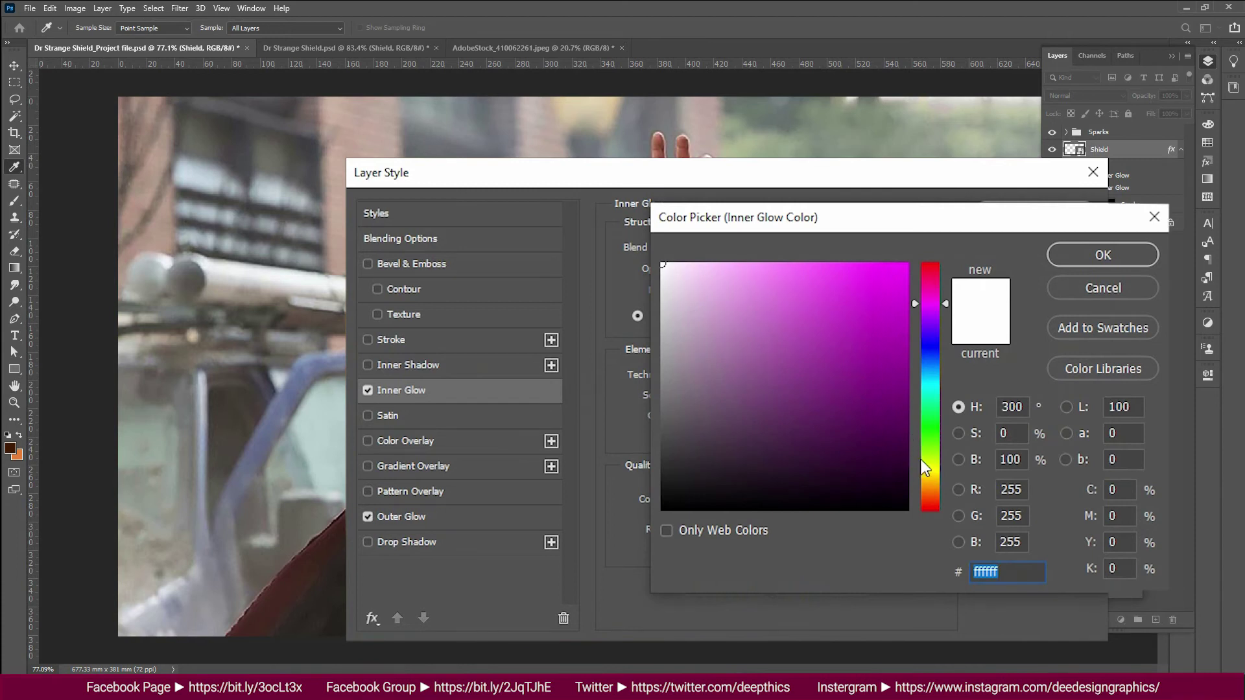
pyautogui.click(944, 457)
pyautogui.moveTo(944, 456); pyautogui.dragTo(948, 492)
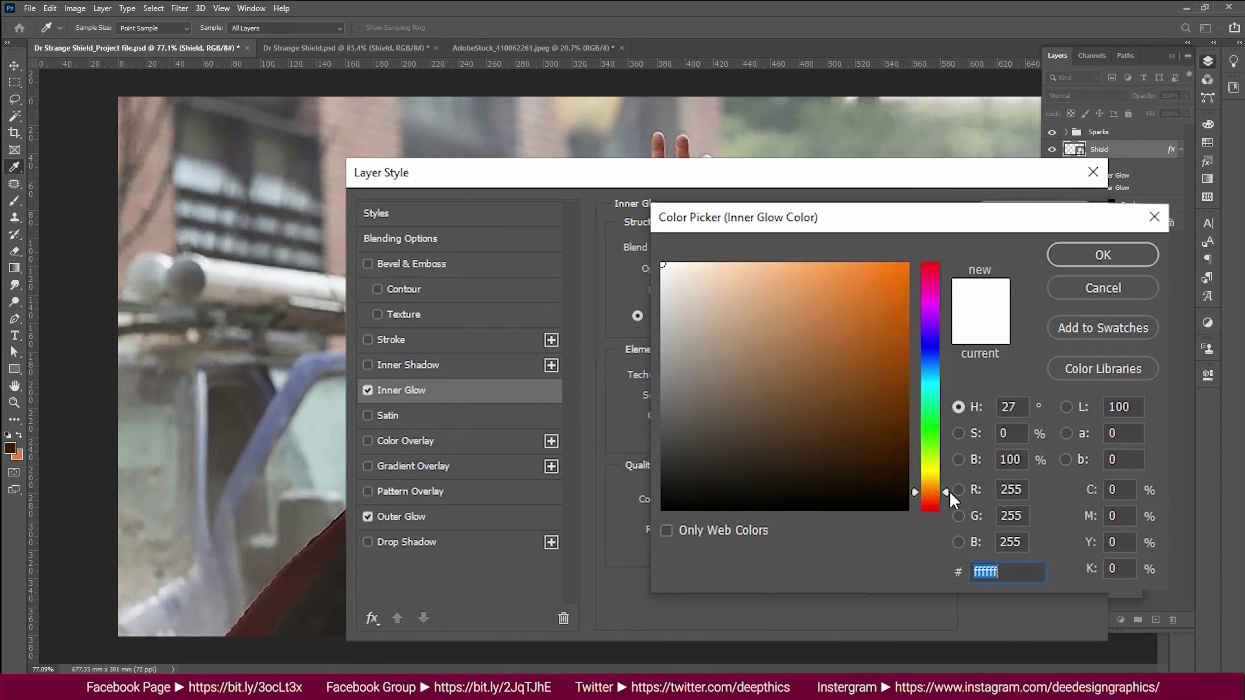
pyautogui.click(1010, 433)
pyautogui.write('10')
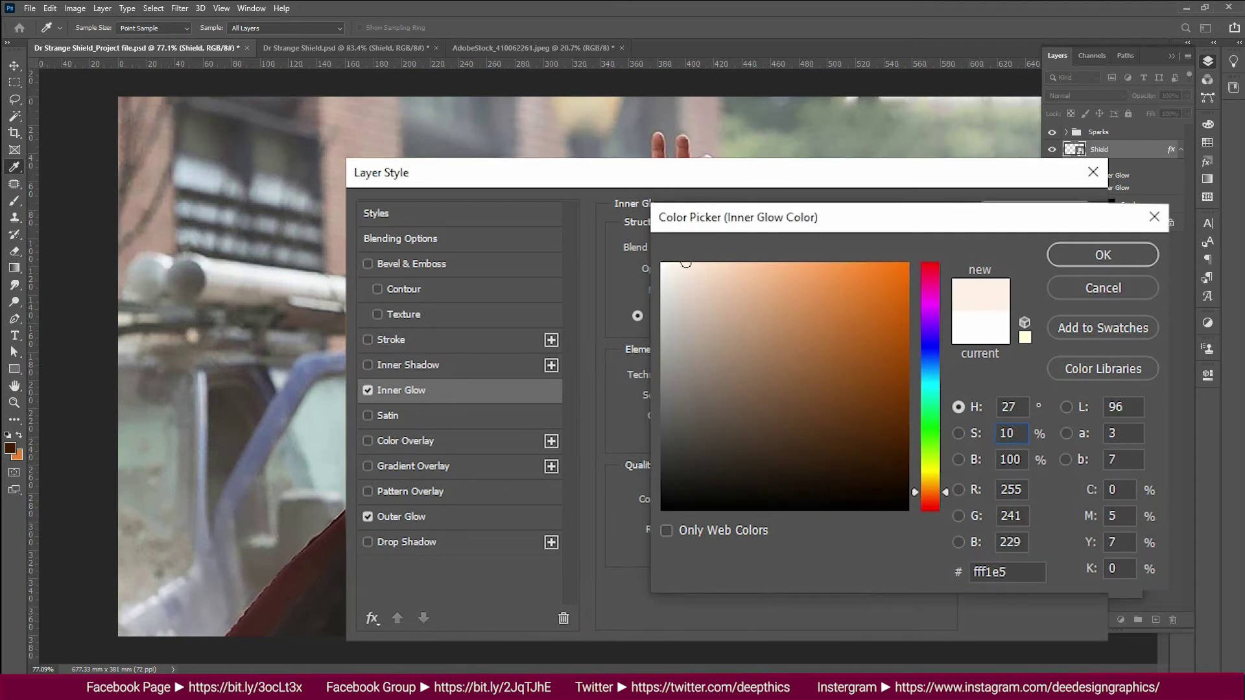
pyautogui.write('0')
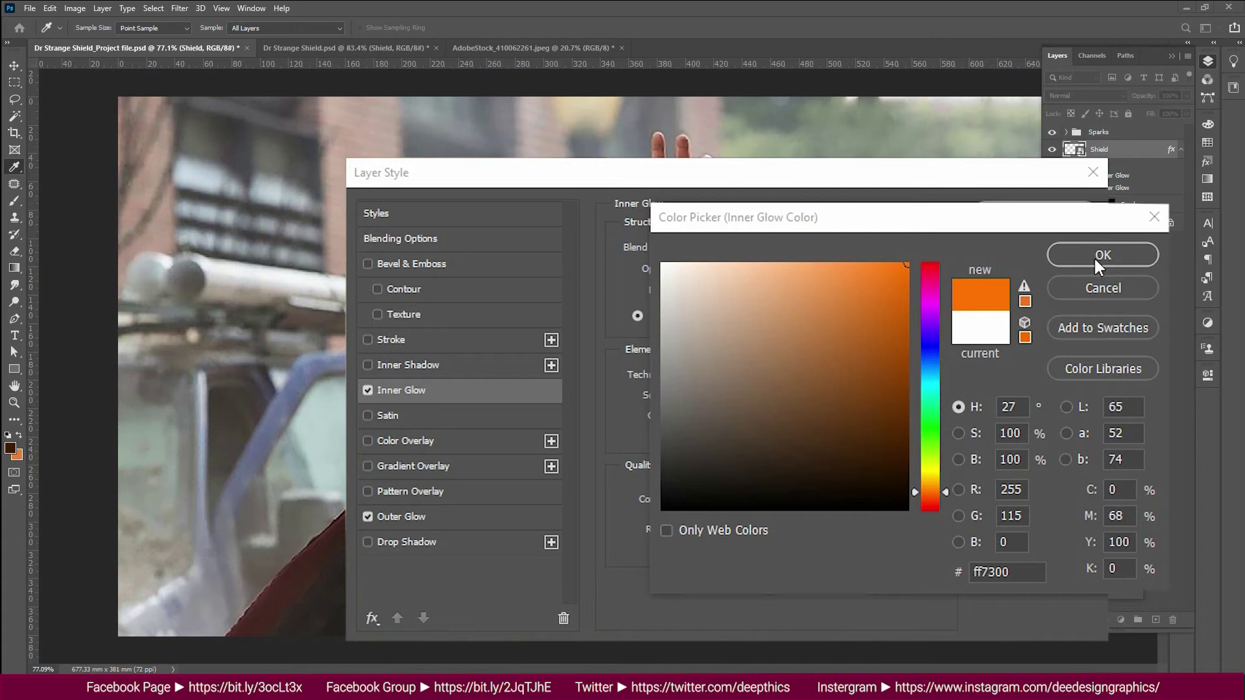
pyautogui.click(1083, 253)
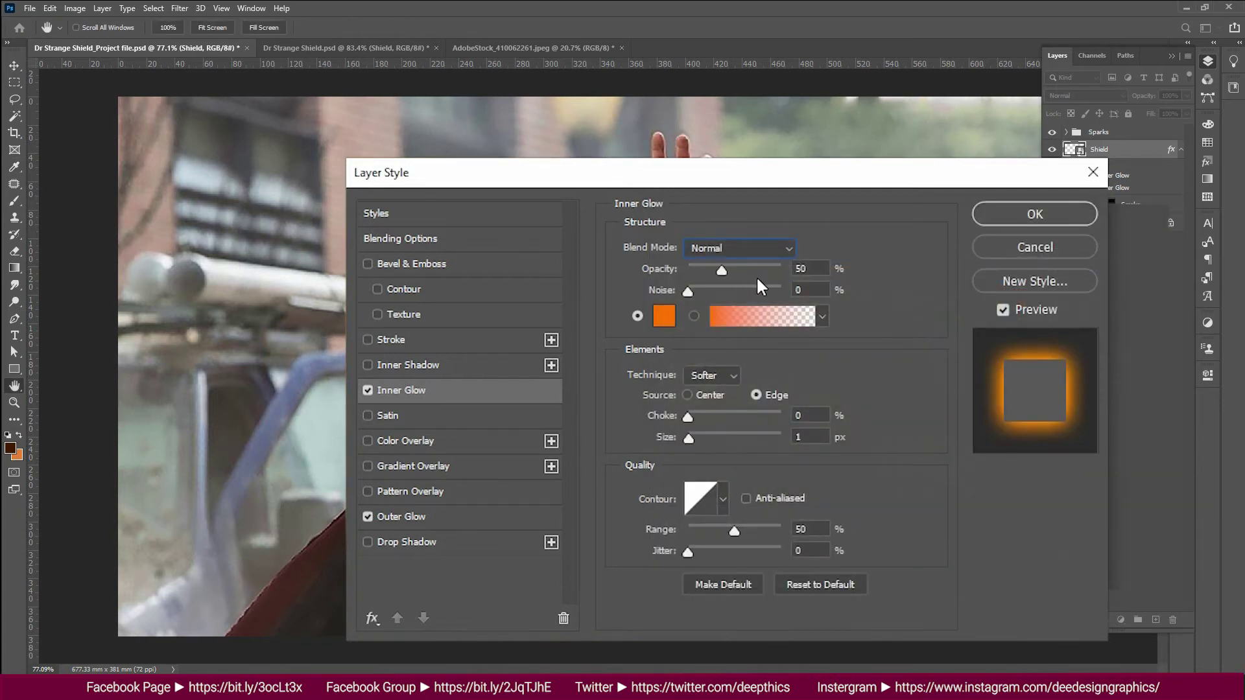
# Step: Compare the shield with the outer glow off and on, then apply both glow styles
pyautogui.press('Tab')
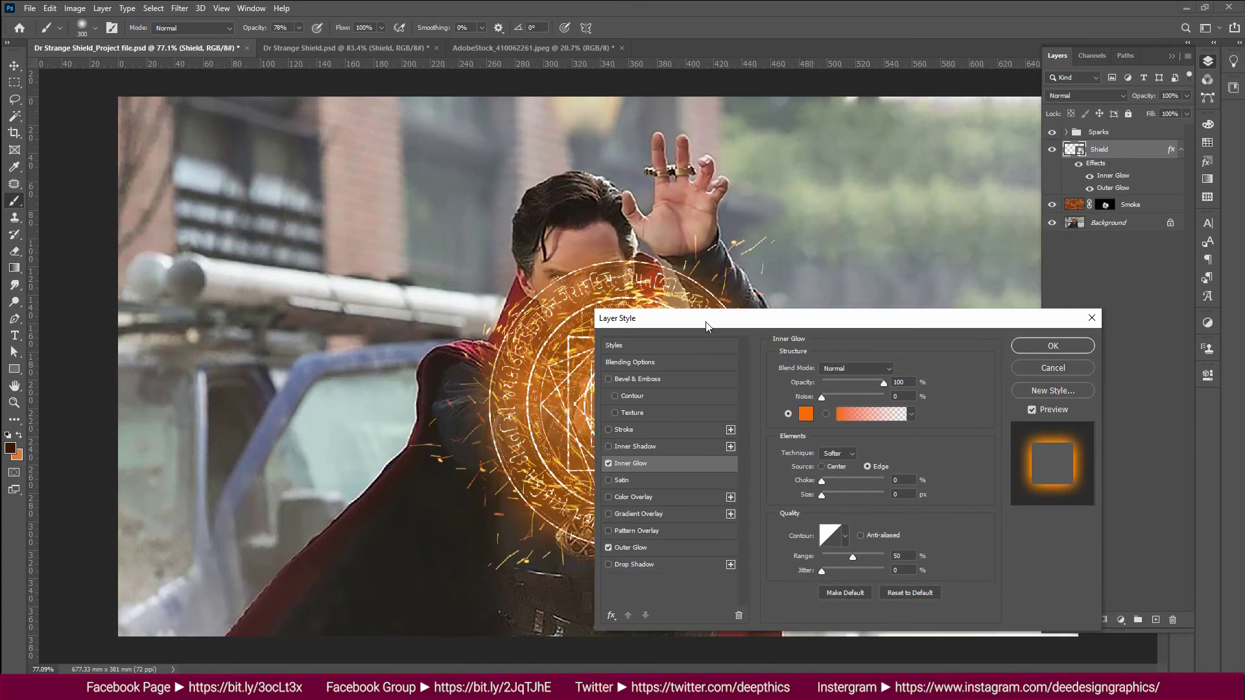
pyautogui.moveTo(708, 316); pyautogui.dragTo(789, 300)
pyautogui.click(713, 525)
pyautogui.click(693, 526)
pyautogui.click(692, 442)
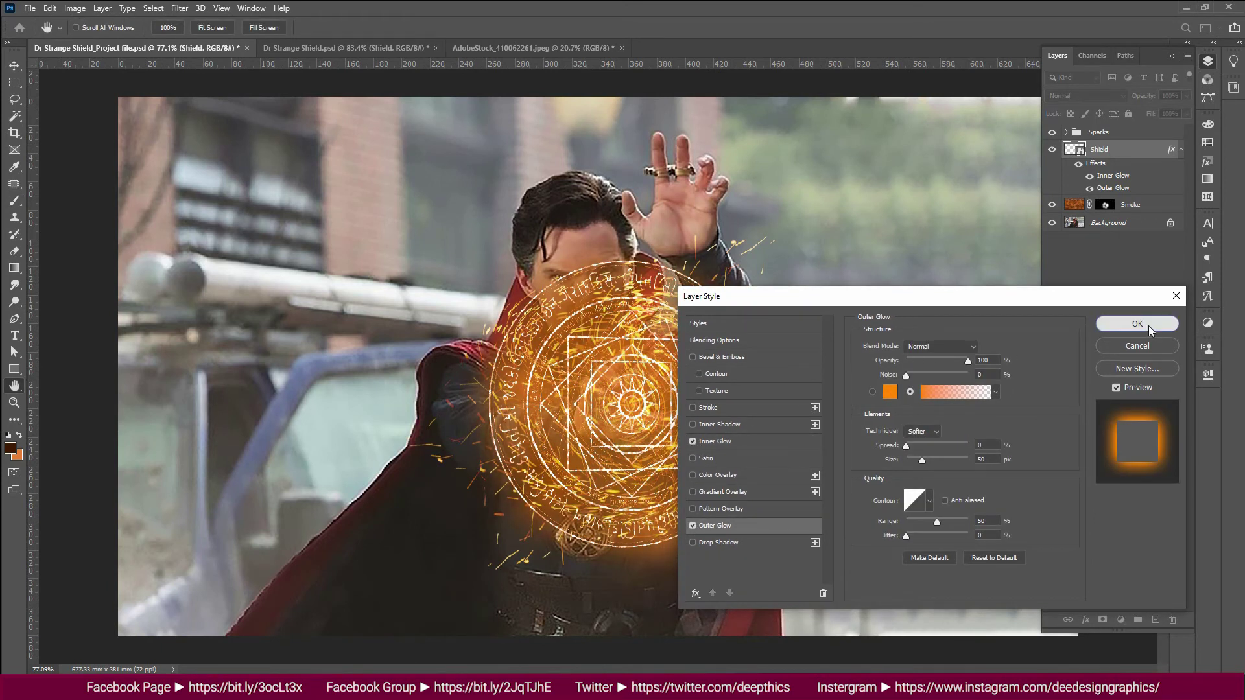
pyautogui.click(1148, 330)
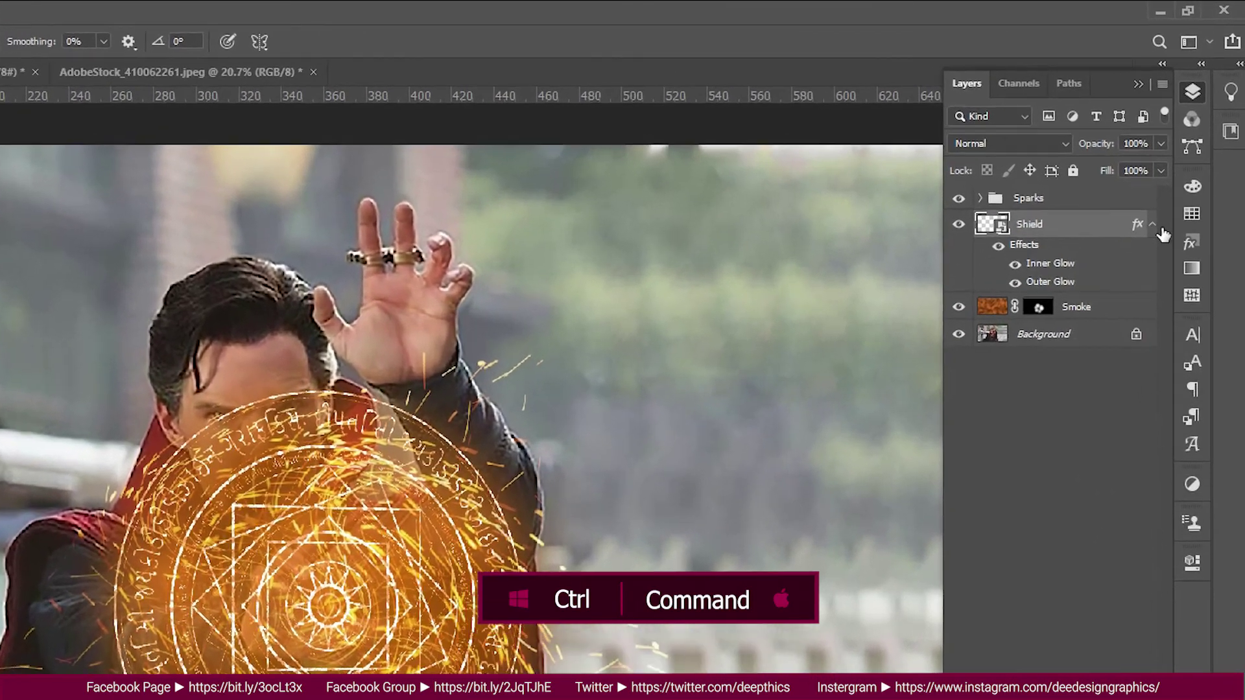
# Step: Select the Sparks group through Smoke, duplicate them with Ctrl+J, and merge the copies with Ctrl+E
pyautogui.click(1180, 149)
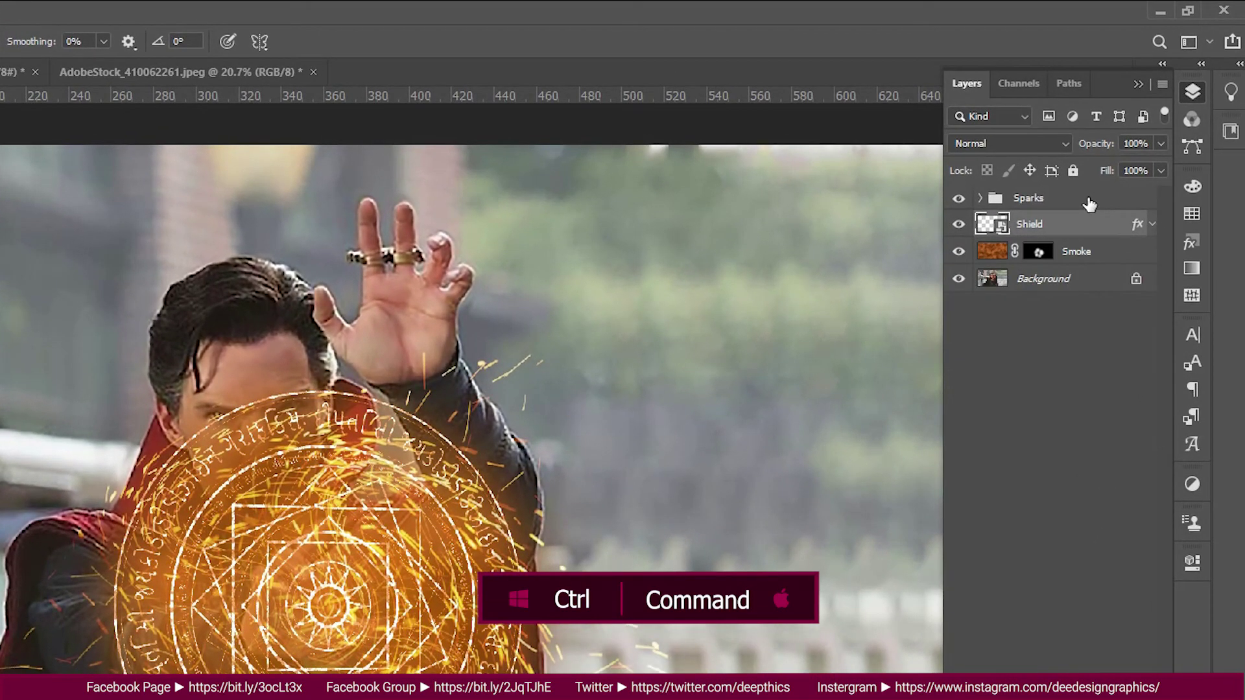
pyautogui.keyDown('ctrl'); pyautogui.click(1089, 204); pyautogui.keyUp('ctrl')
pyautogui.keyDown('ctrl'); pyautogui.click(1102, 259); pyautogui.keyUp('ctrl')
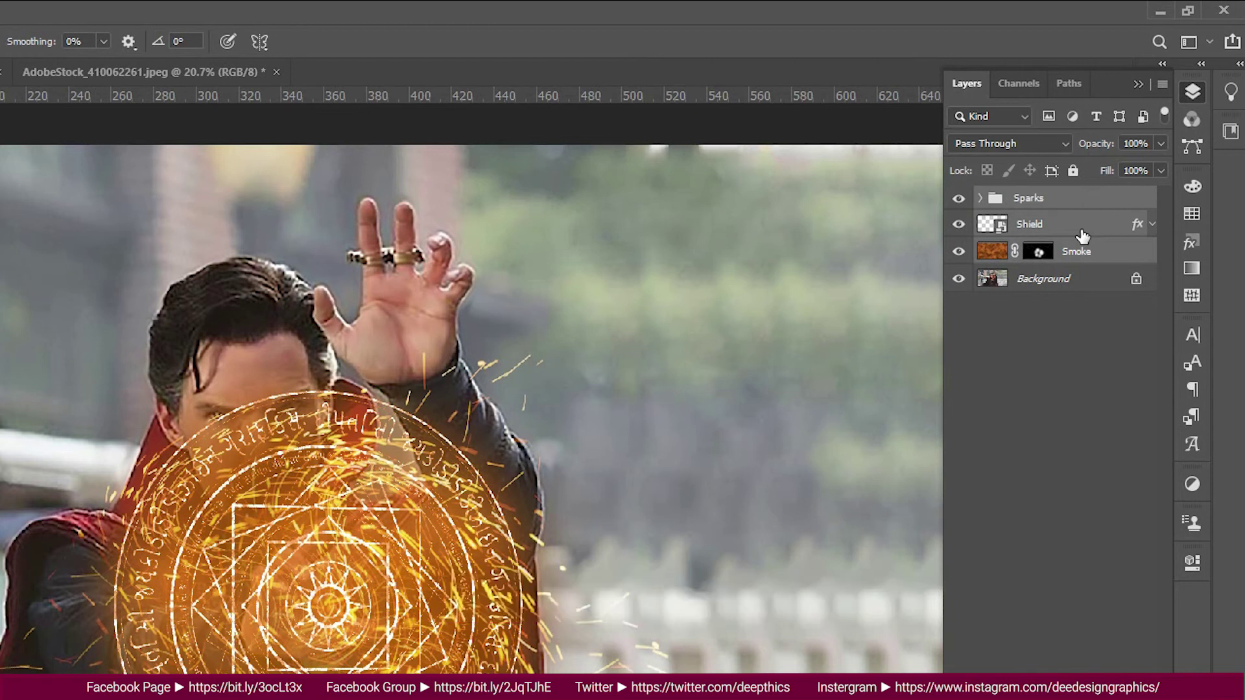
pyautogui.hotkey('ctrl', 'j')
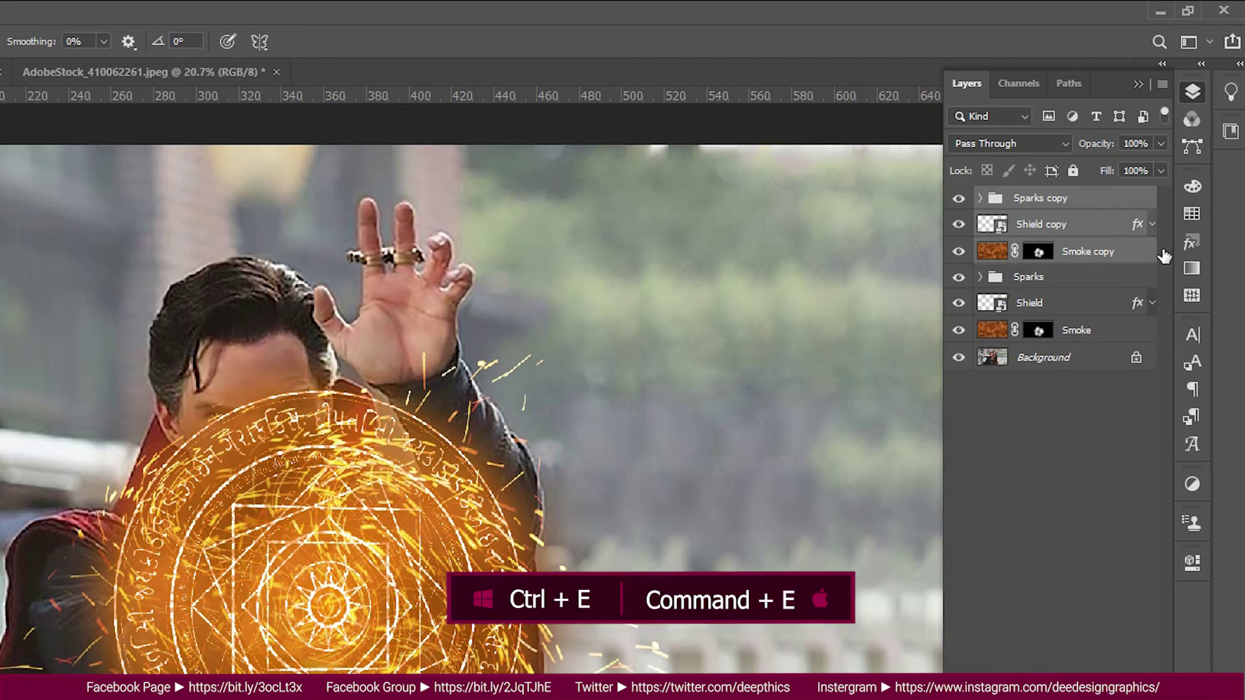
pyautogui.hotkey('ctrl', 'e')
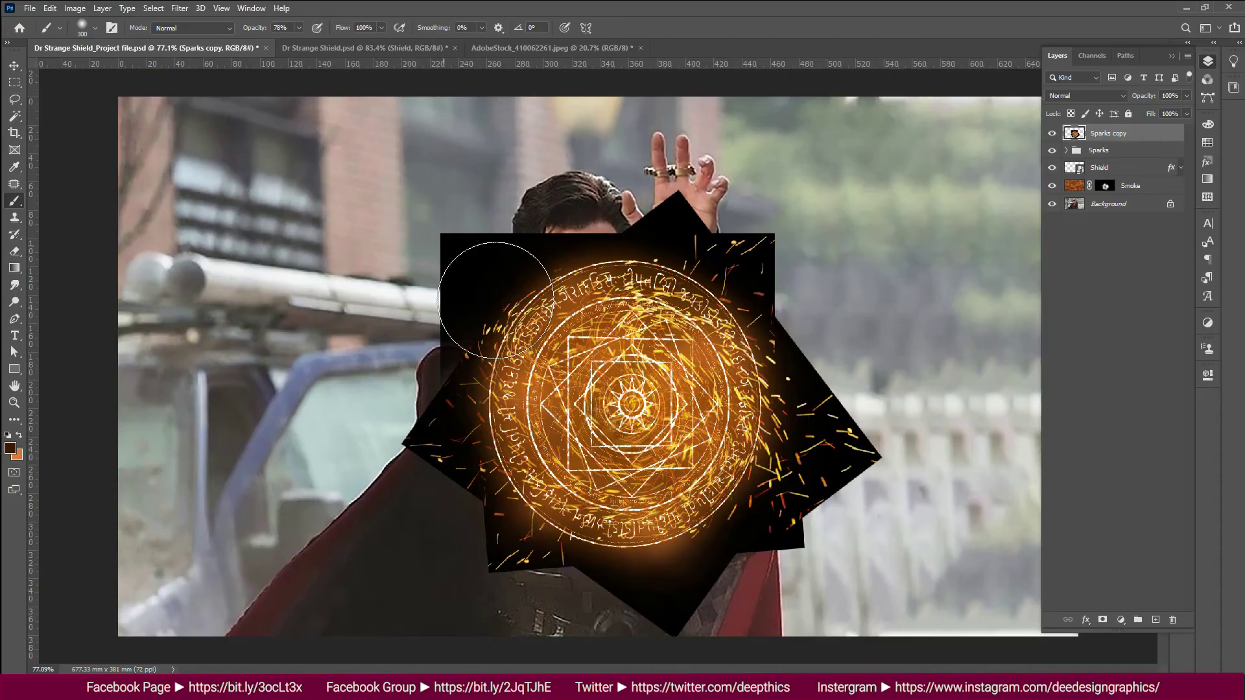
# Step: Select a square around the shield and try a Spin Radial Blur of about 27, then undo it
pyautogui.click(14, 65)
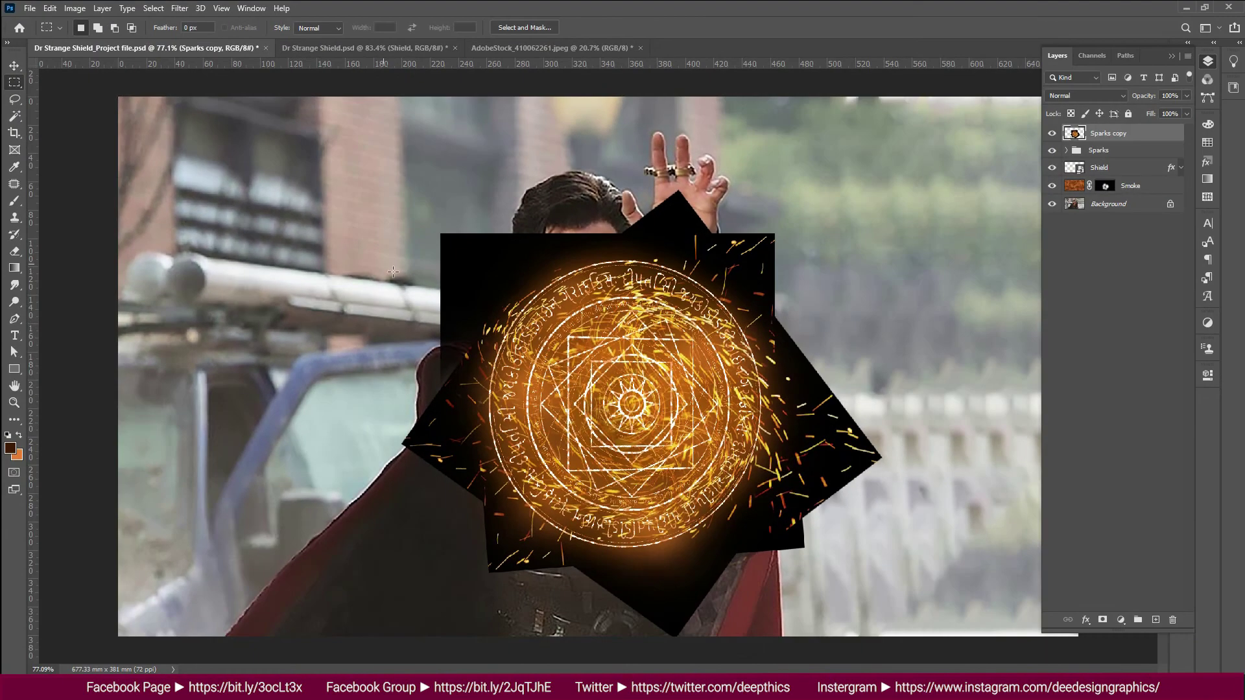
pyautogui.moveTo(633, 403); pyautogui.dragTo(898, 540)
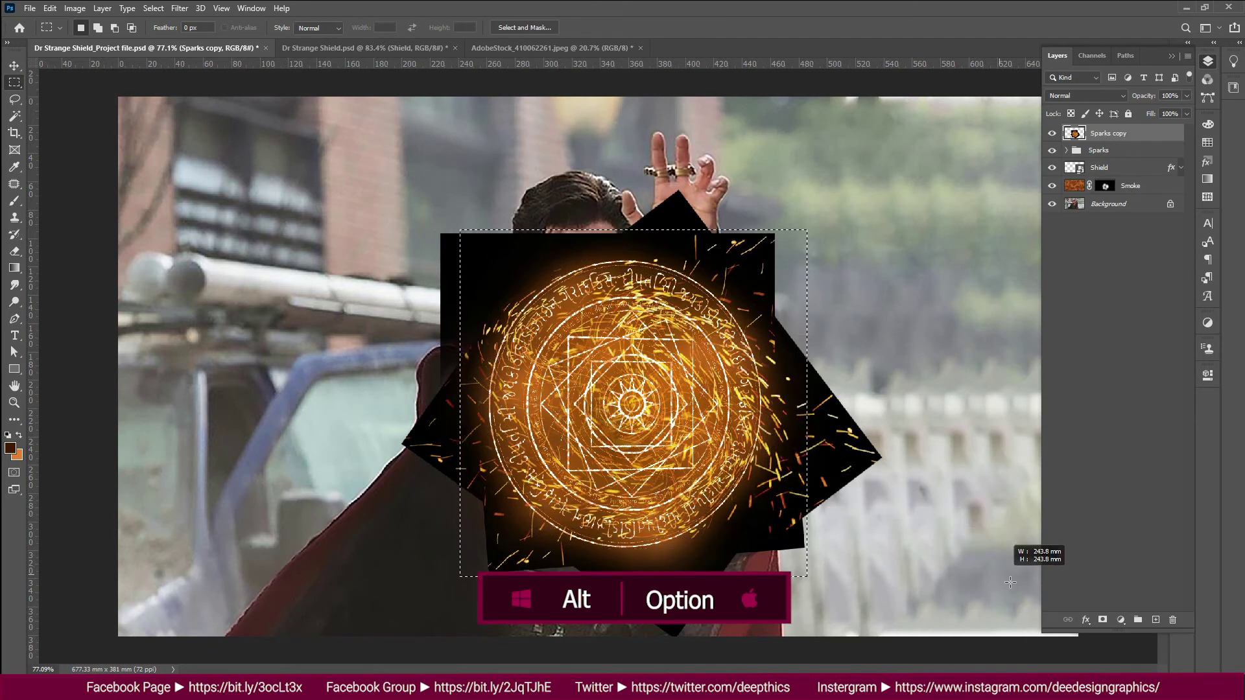
pyautogui.moveTo(986, 577); pyautogui.dragTo(1035, 603)
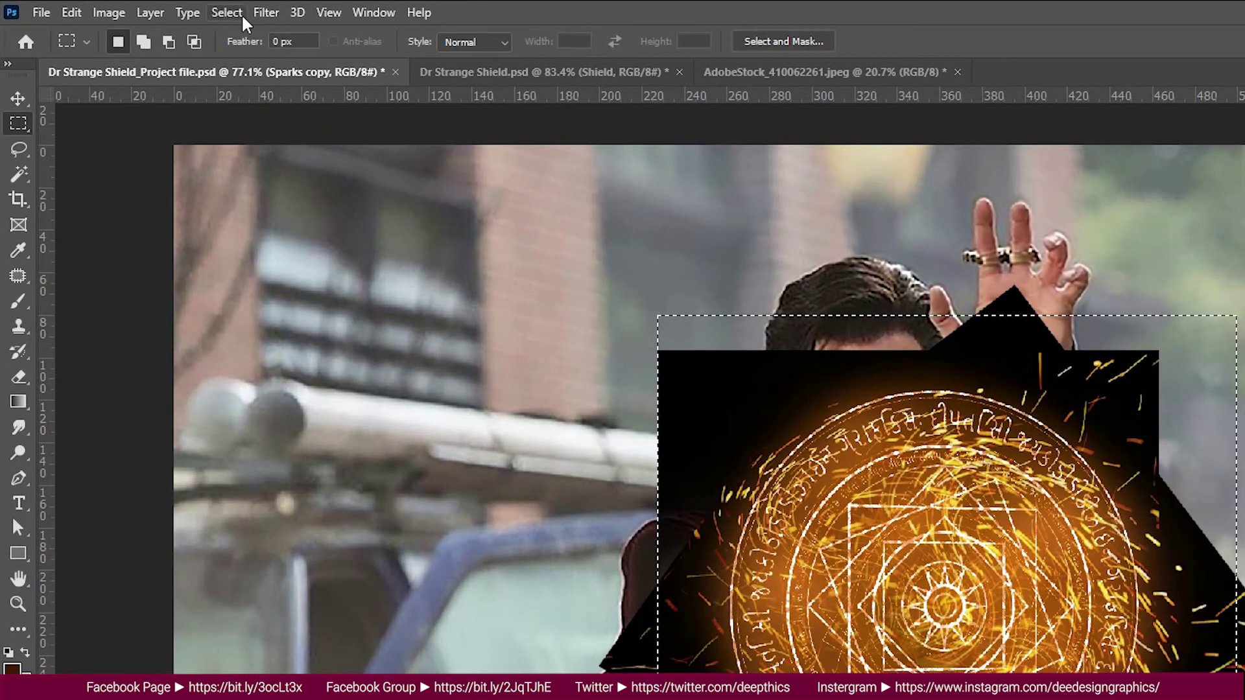
pyautogui.click(180, 7)
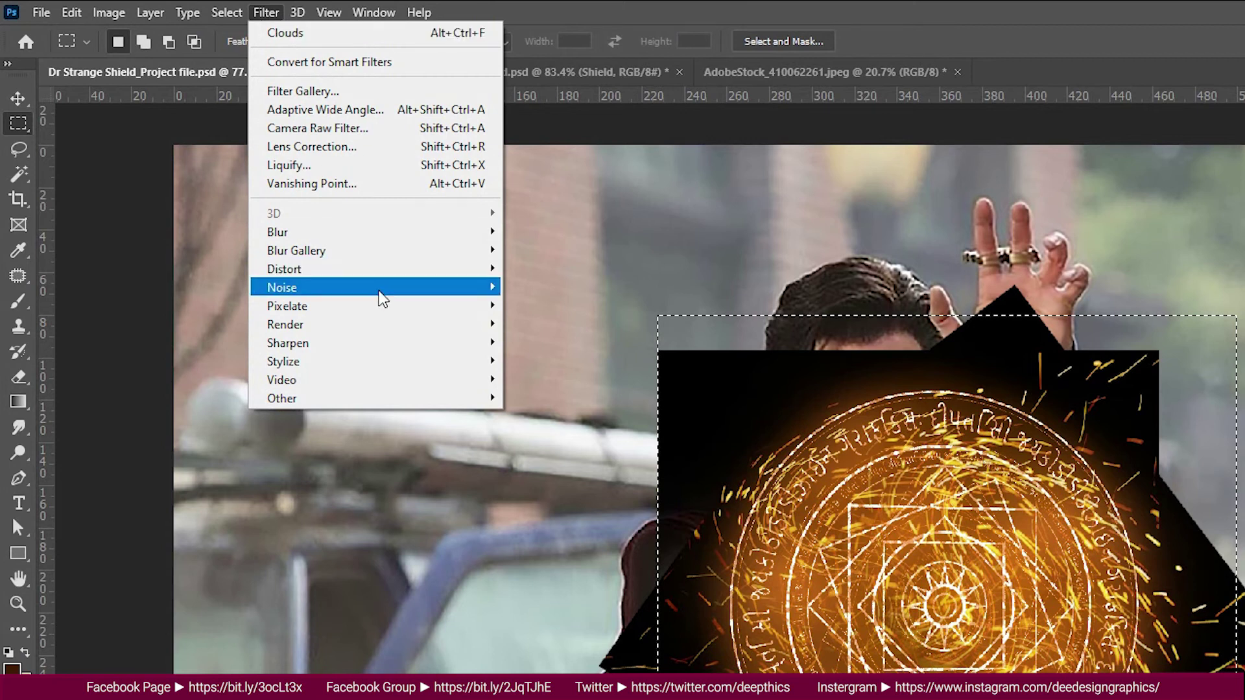
pyautogui.moveTo(297, 250)
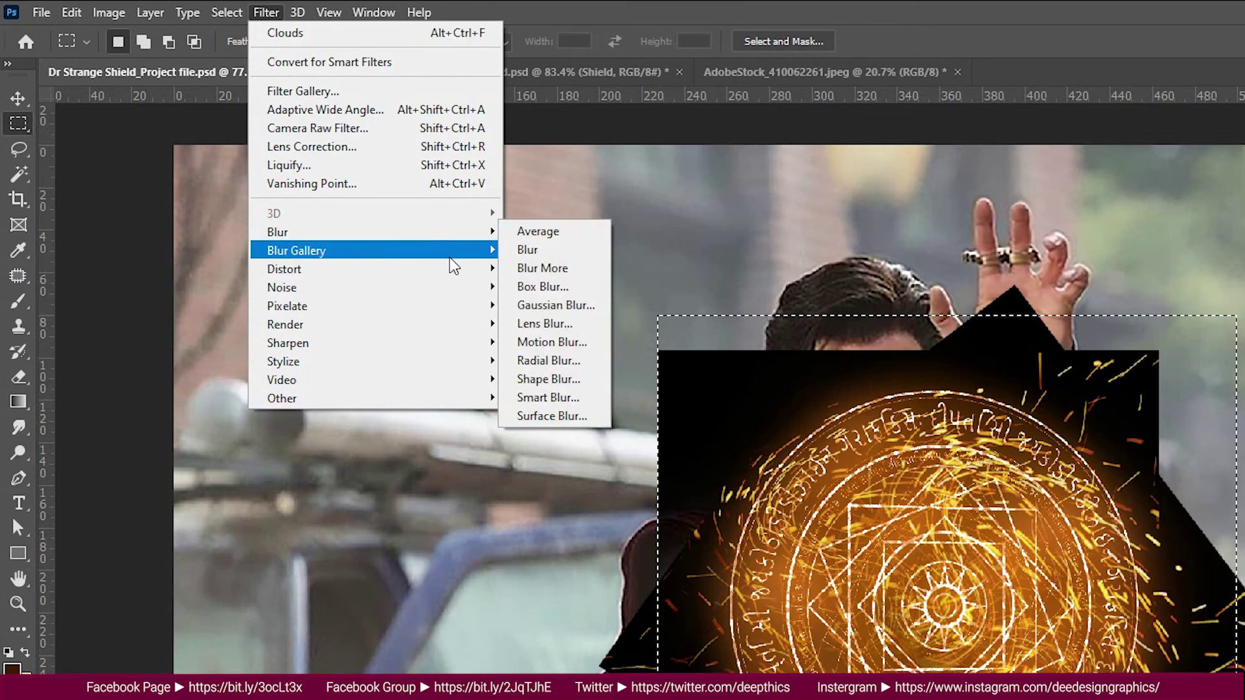
pyautogui.click(548, 360)
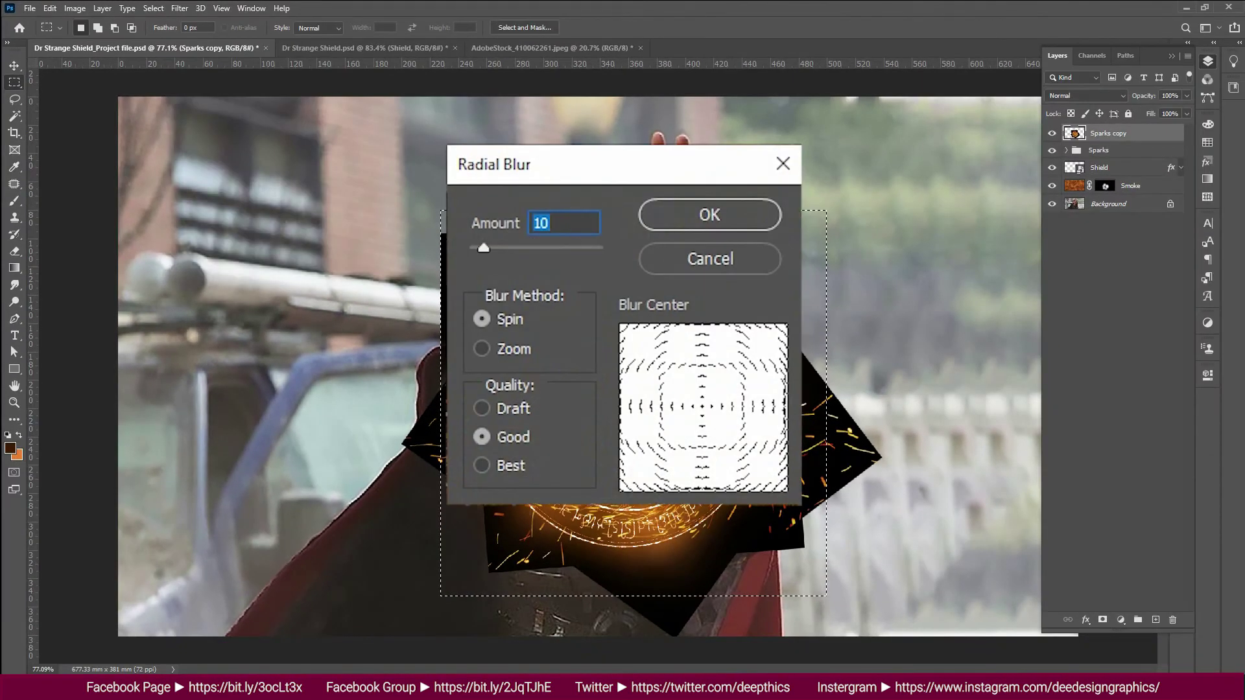
pyautogui.click(509, 322)
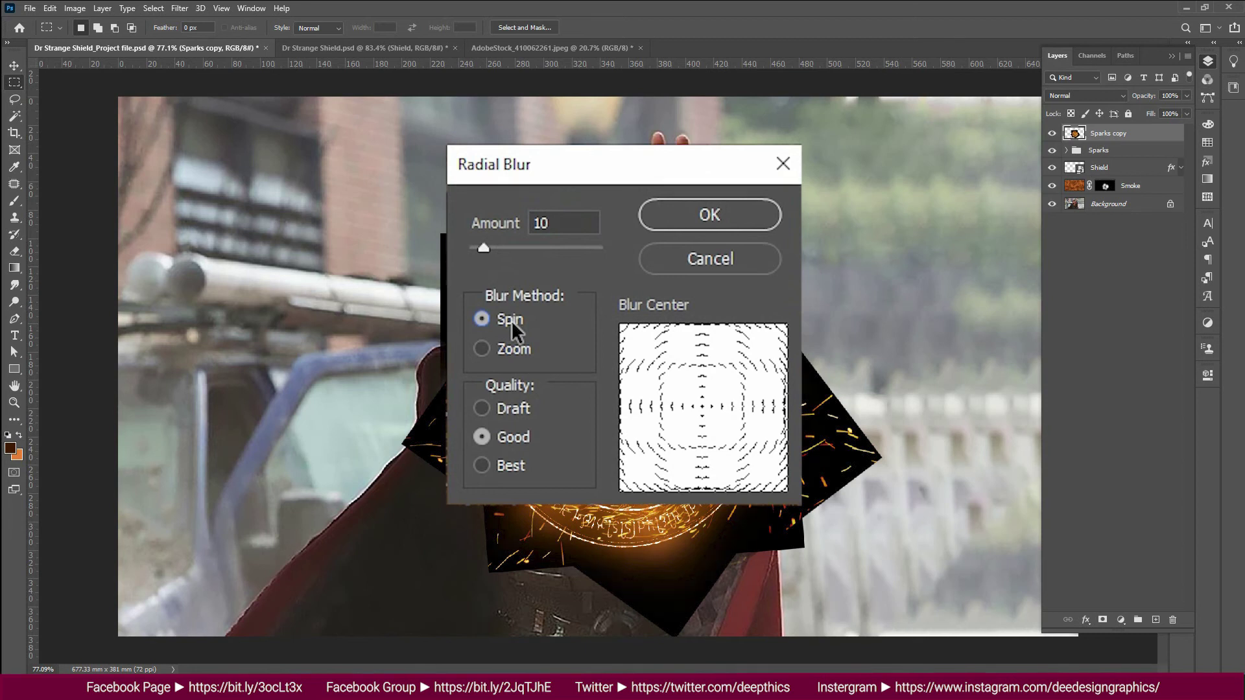
pyautogui.moveTo(483, 248); pyautogui.dragTo(511, 245)
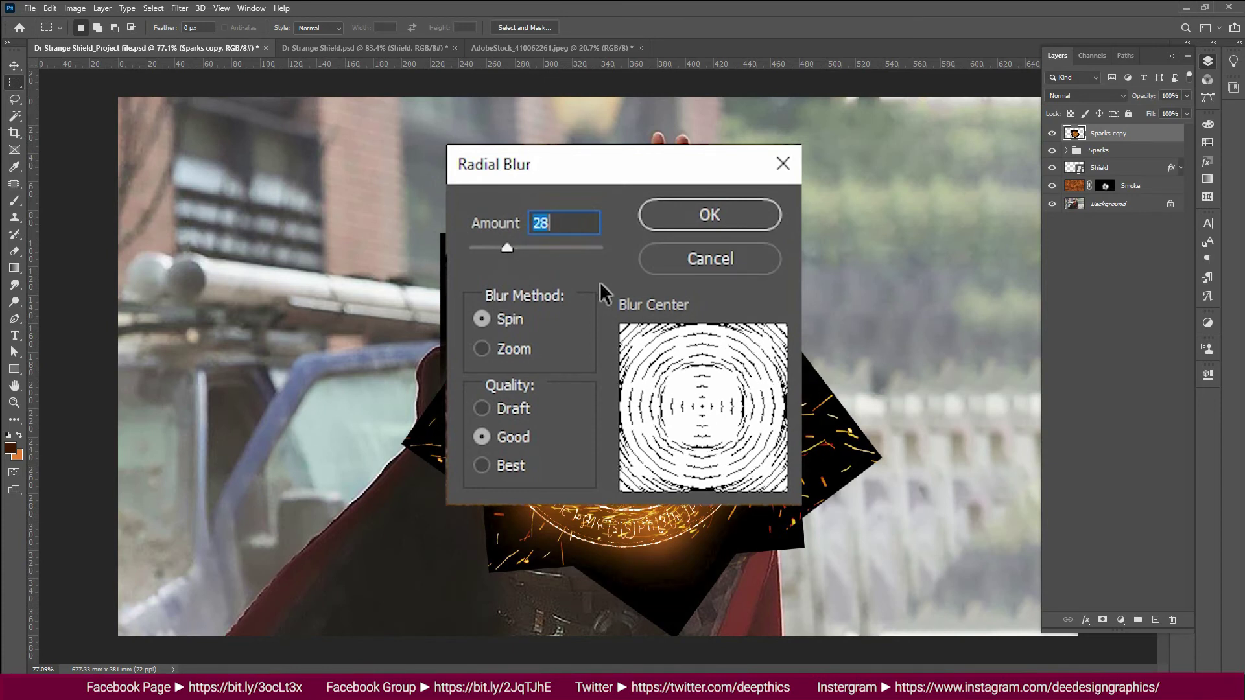
pyautogui.click(687, 215)
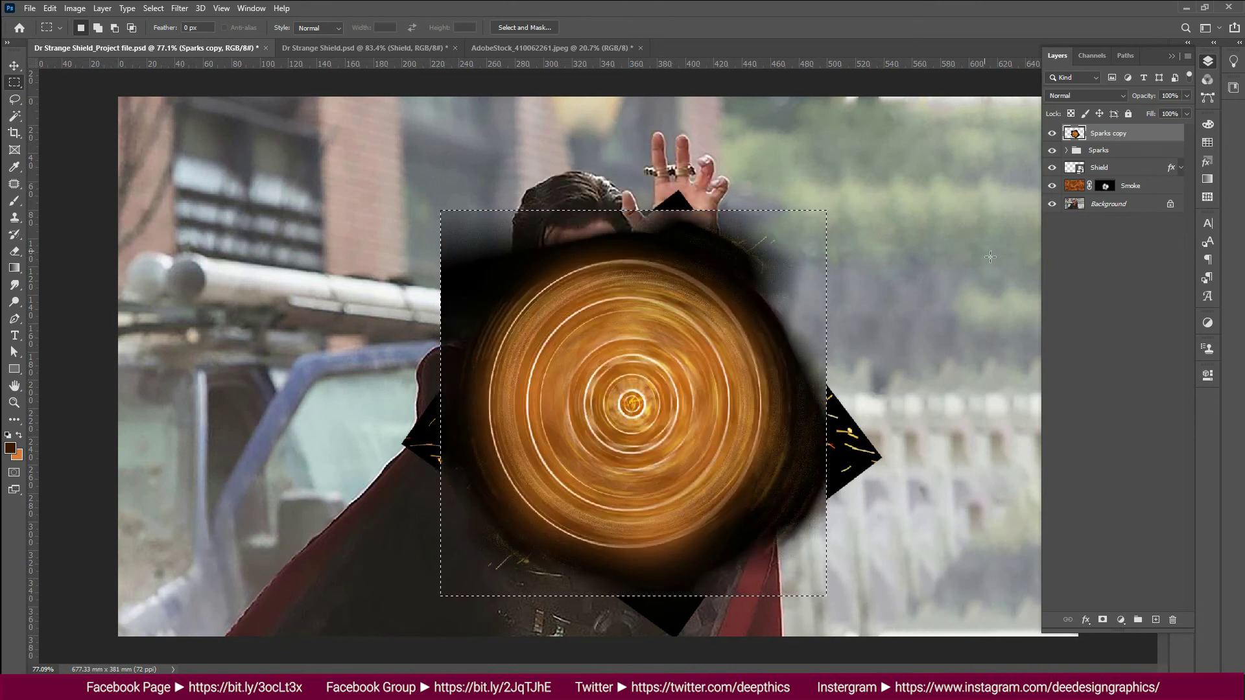
pyautogui.hotkey('ctrl', 'z')
pyautogui.hotkey('ctrl', 'd')
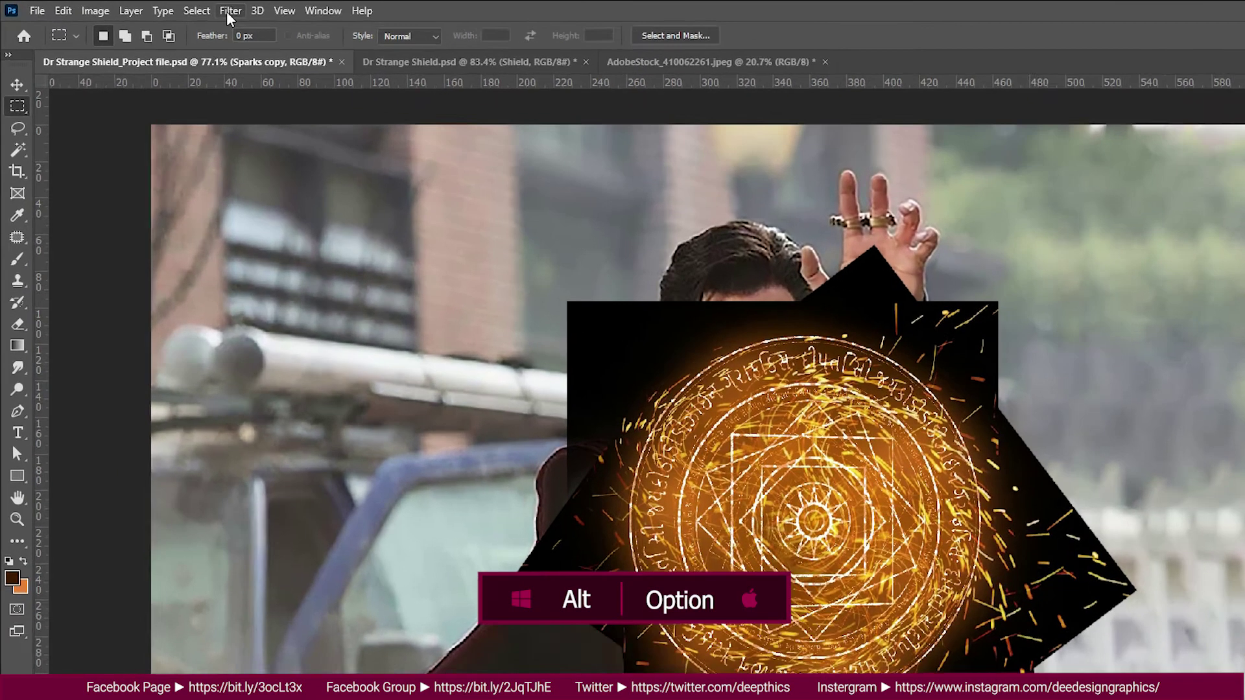
# Step: Reapply the Spin Radial Blur with amount 5 and deselect
pyautogui.click(180, 8)
pyautogui.moveTo(278, 231)
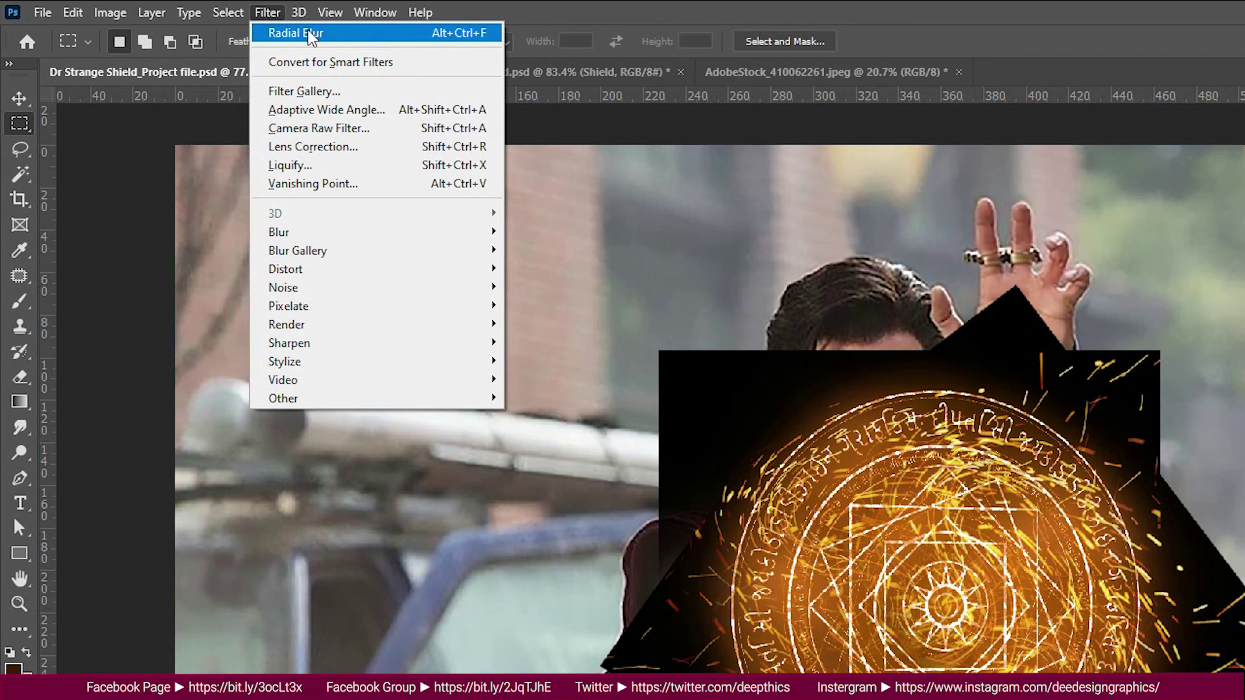
pyautogui.click(295, 32)
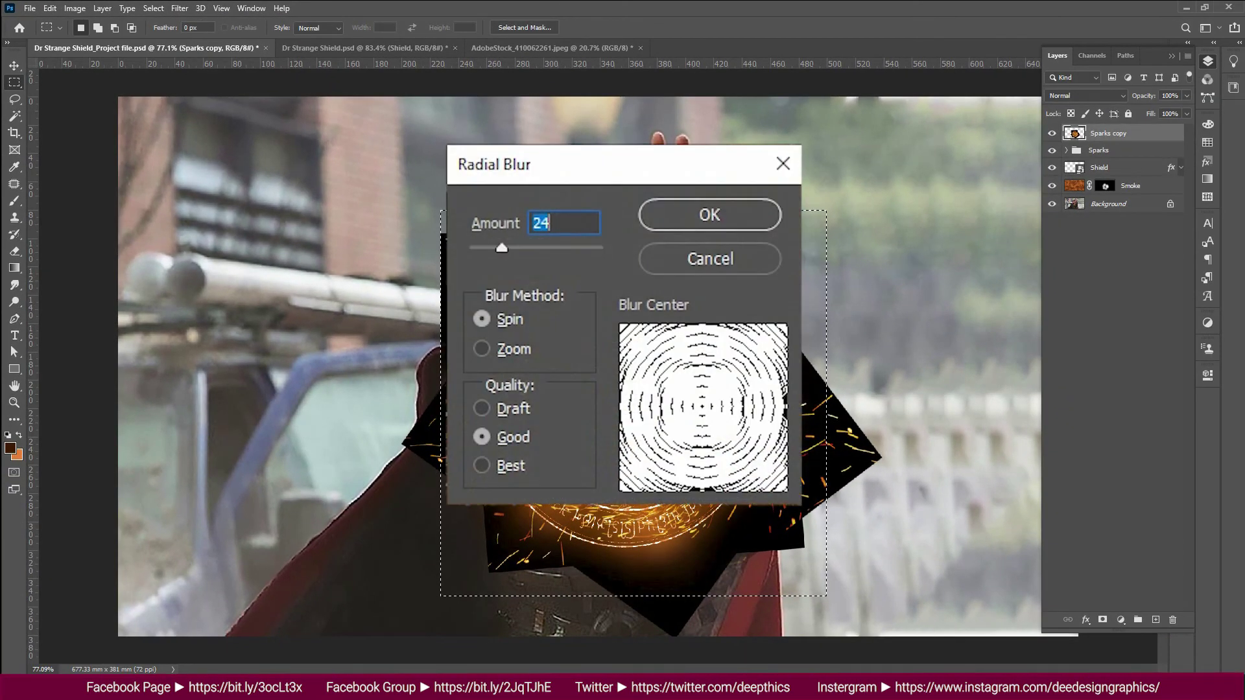
pyautogui.moveTo(499, 246); pyautogui.dragTo(479, 247)
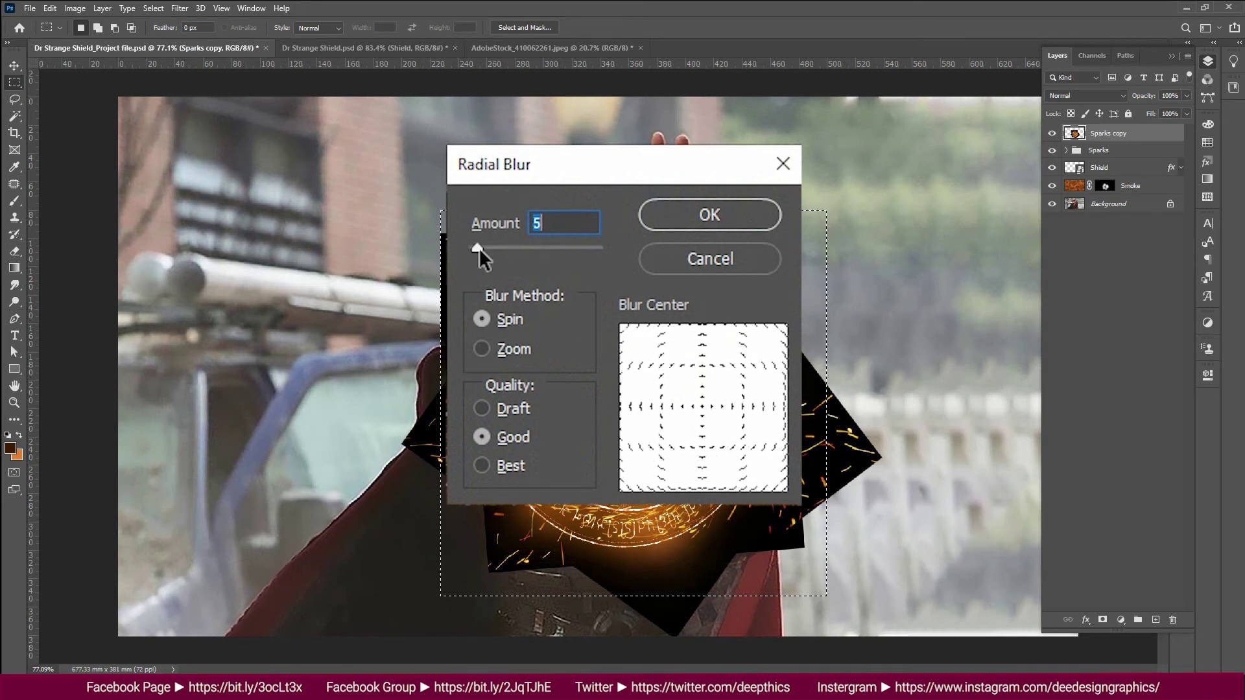
pyautogui.click(709, 214)
pyautogui.hotkey('ctrl', 'd')
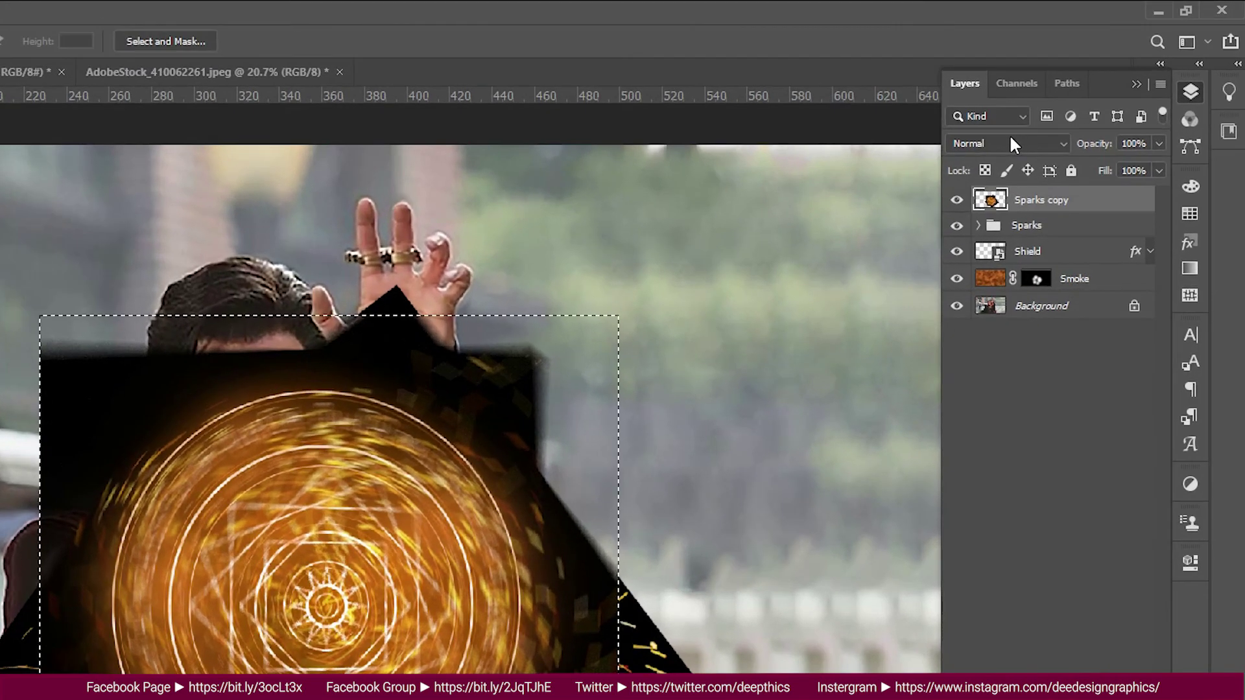
# Step: Set the Sparks copy layer to Screen blend mode at 86% opacity
pyautogui.click(1088, 98)
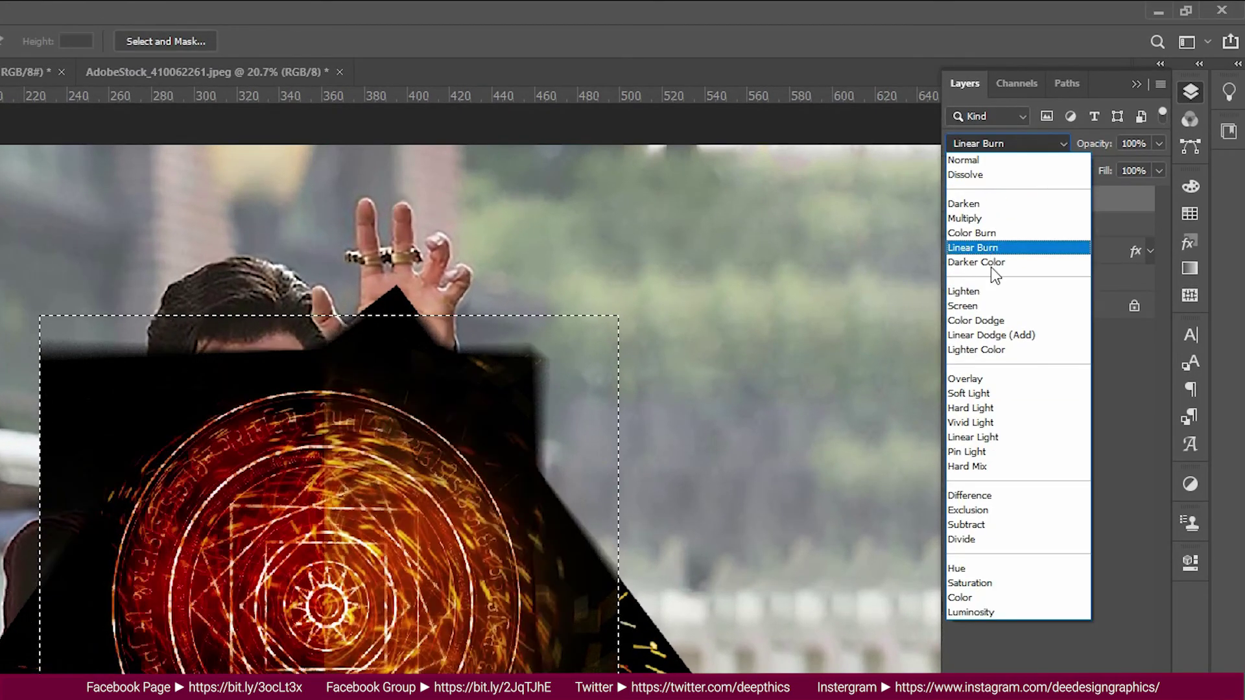
pyautogui.click(989, 306)
pyautogui.hotkey('ctrl', 'd')
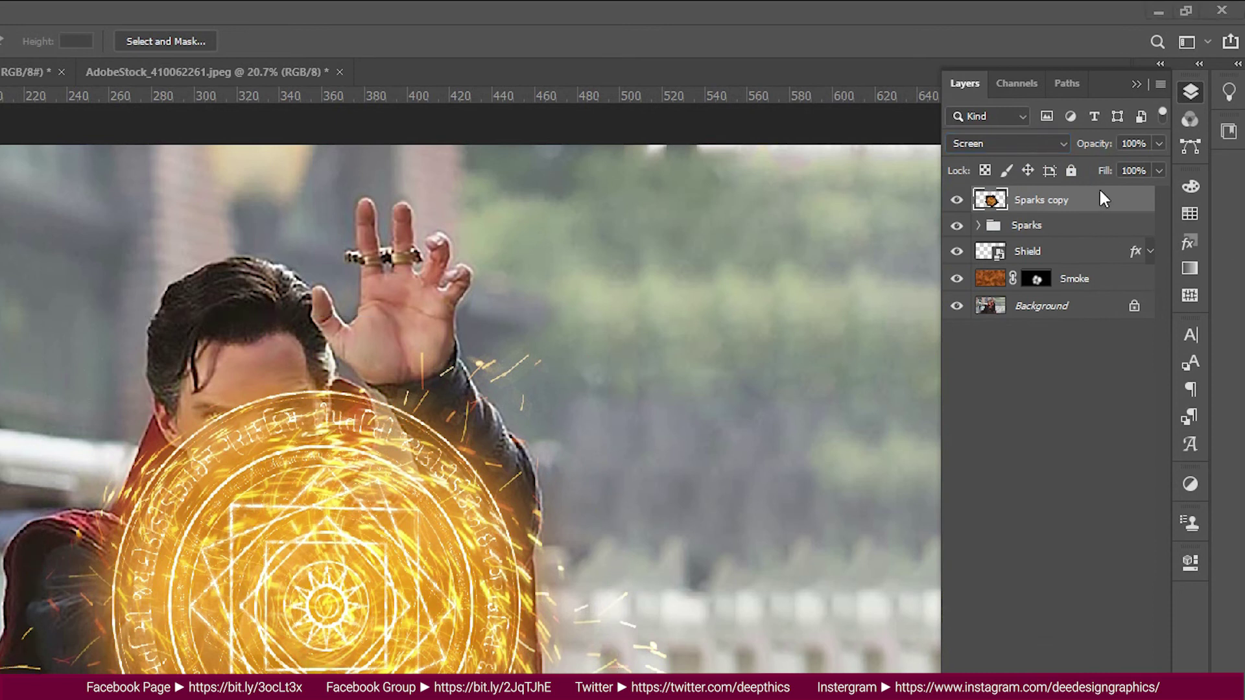
pyautogui.moveTo(1104, 143); pyautogui.dragTo(1094, 144)
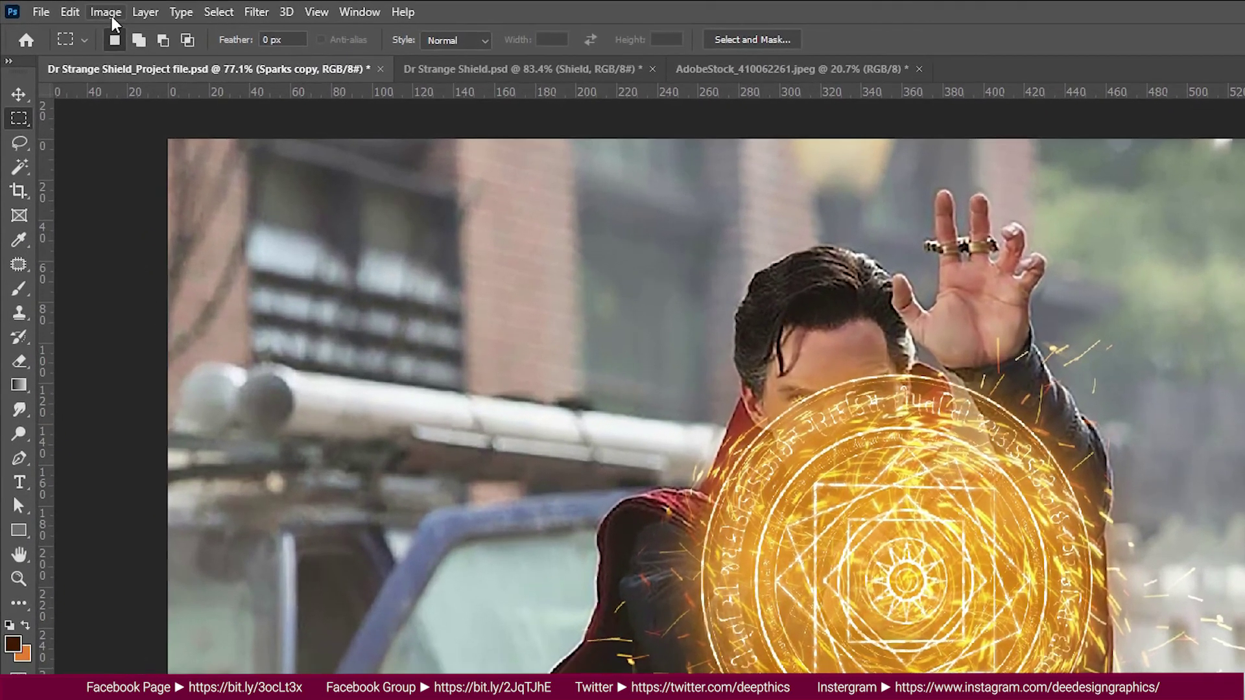
# Step: Darken the layer's midtones with Levels to about 0.51 and deselect
pyautogui.click(75, 8)
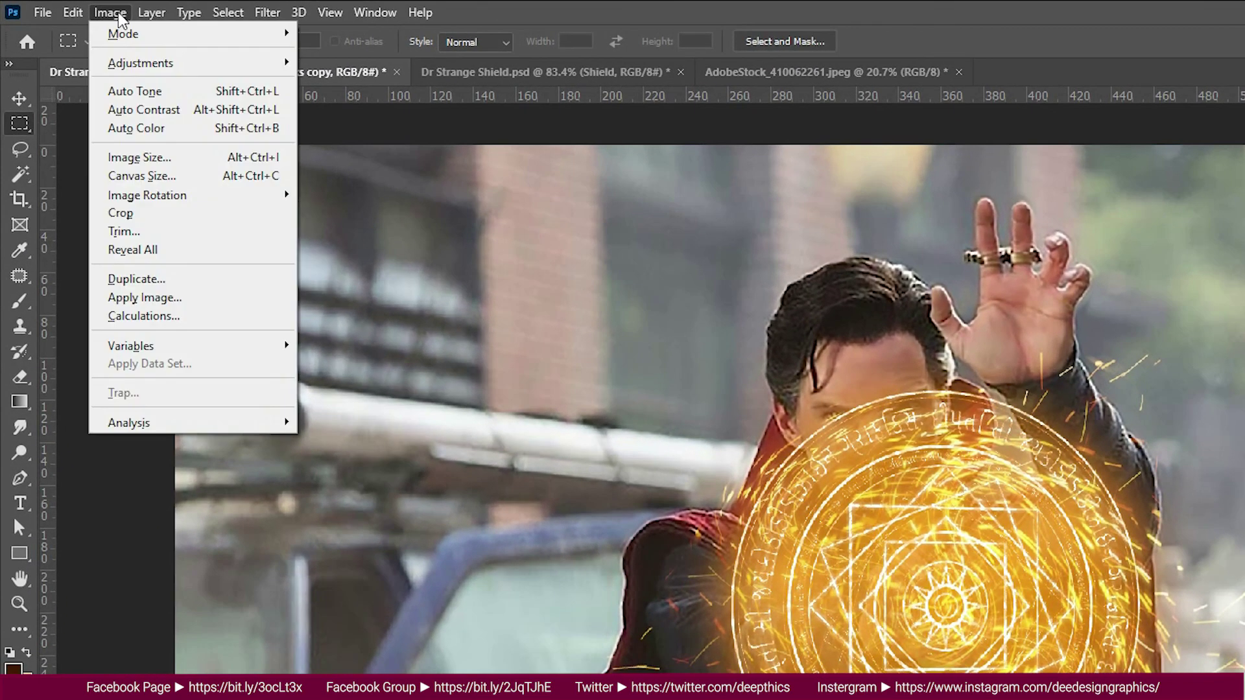
pyautogui.moveTo(141, 62)
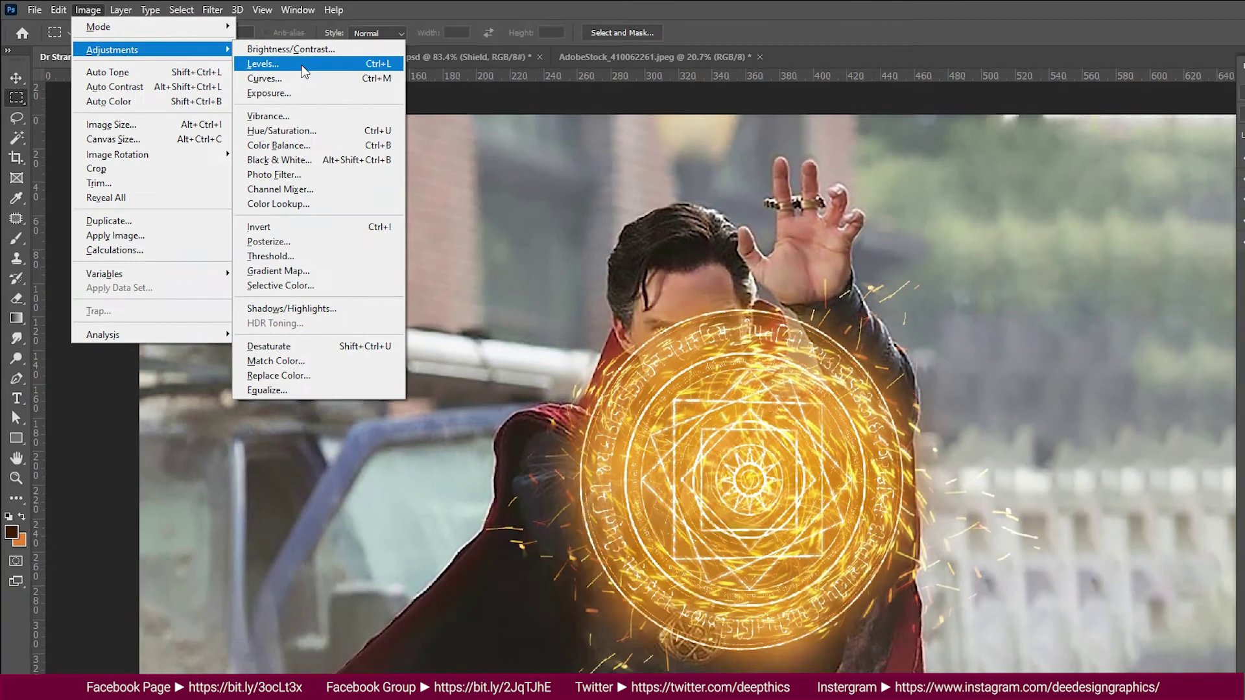
pyautogui.click(304, 64)
pyautogui.moveTo(154, 301); pyautogui.dragTo(170, 301)
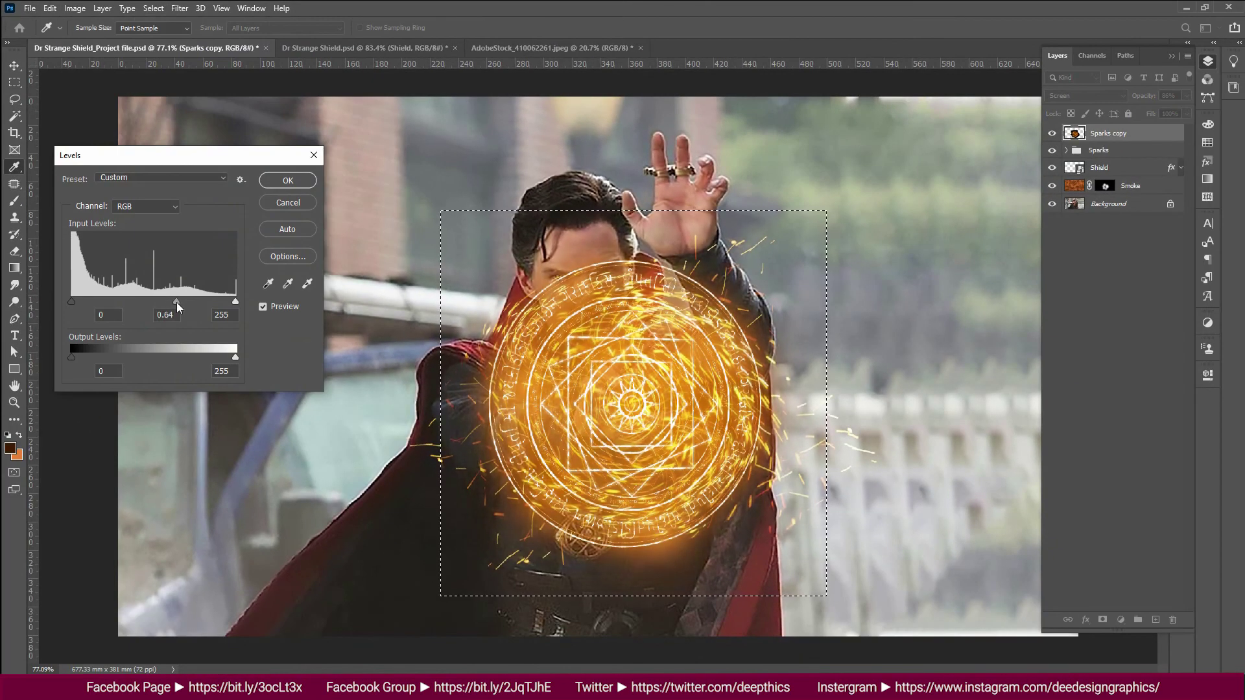
pyautogui.click(288, 180)
pyautogui.press('m')
pyautogui.hotkey('ctrl', 'd')
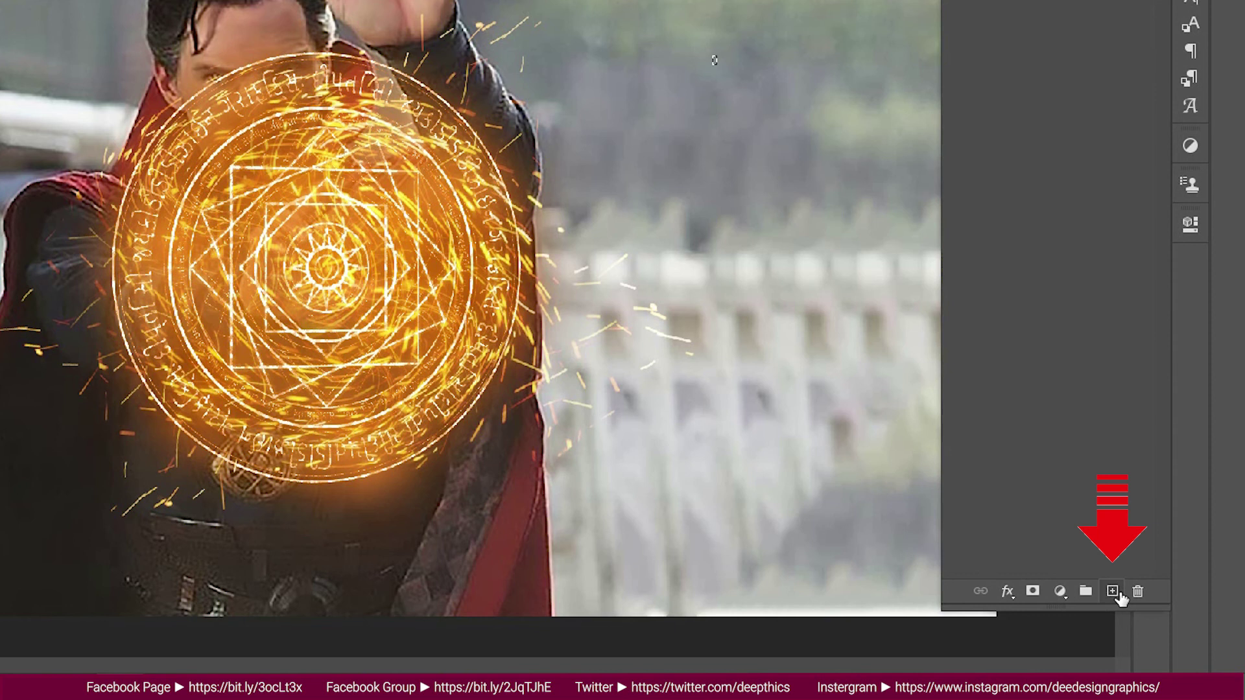
# Step: On a new top layer, paint eight soft white light dots across the shield with the Brush
pyautogui.click(1118, 592)
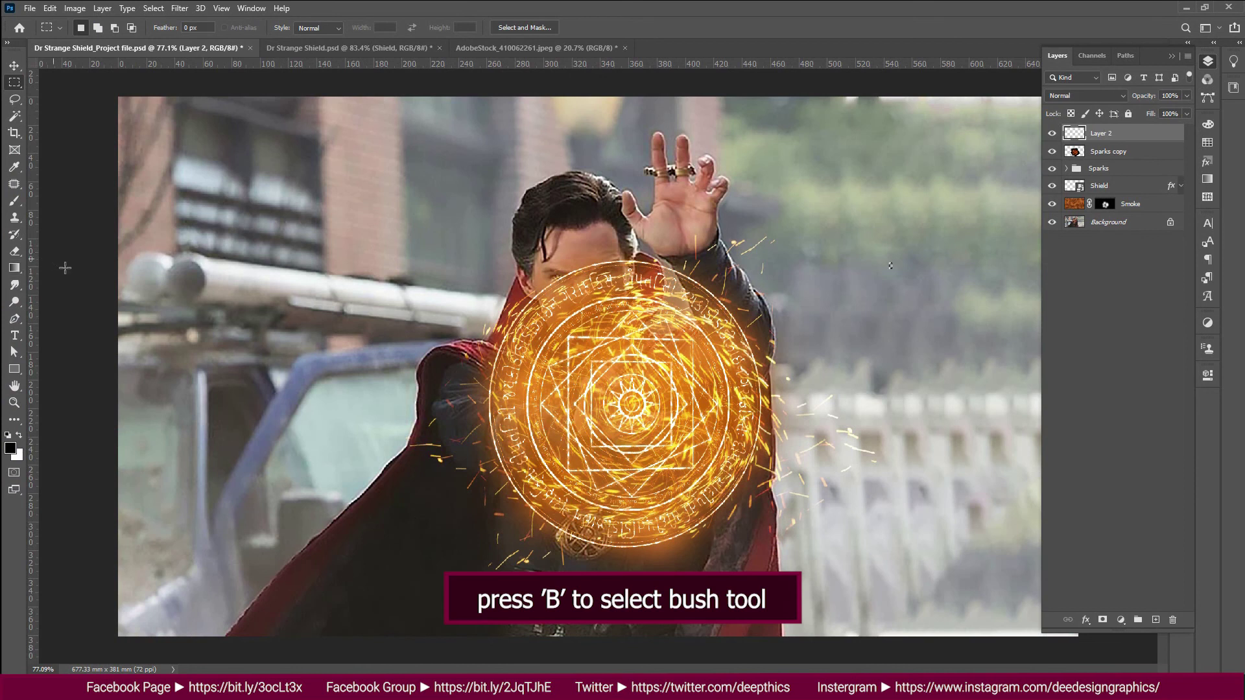
pyautogui.press('b')
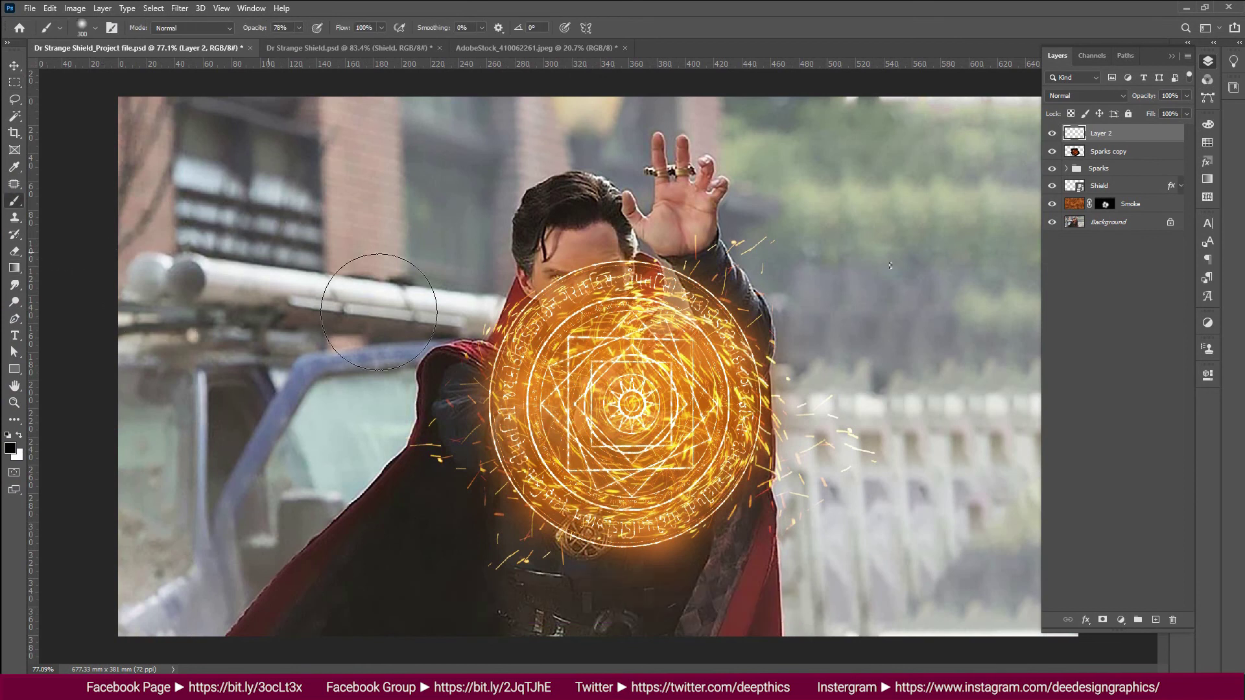
pyautogui.press('x')
pyautogui.click(613, 280)
pyautogui.click(535, 353)
pyautogui.click(599, 369)
pyautogui.click(531, 431)
pyautogui.click(608, 521)
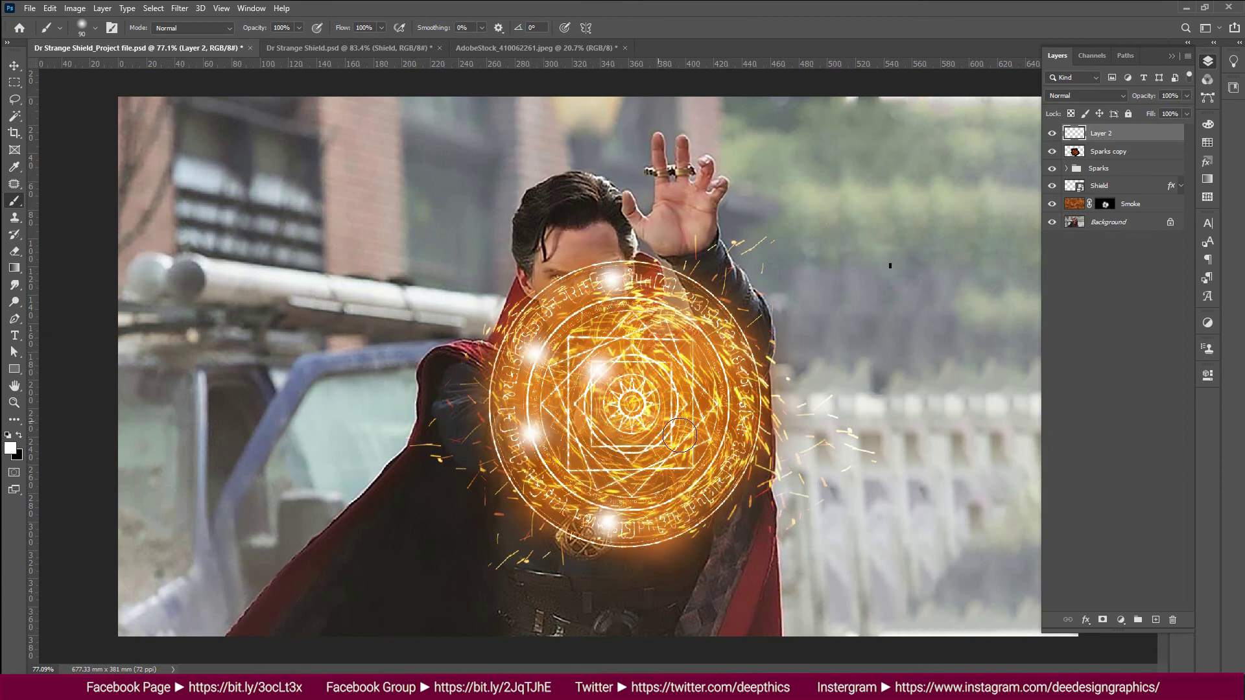
pyautogui.click(710, 402)
pyautogui.click(679, 524)
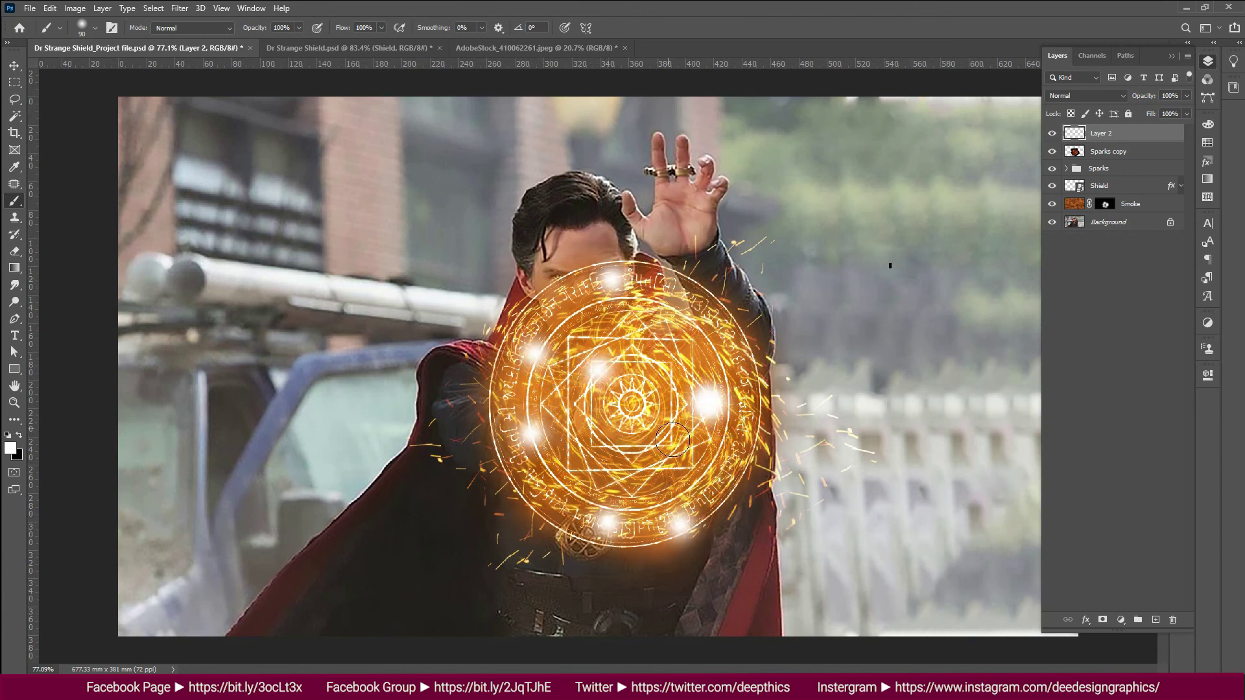
pyautogui.click(641, 415)
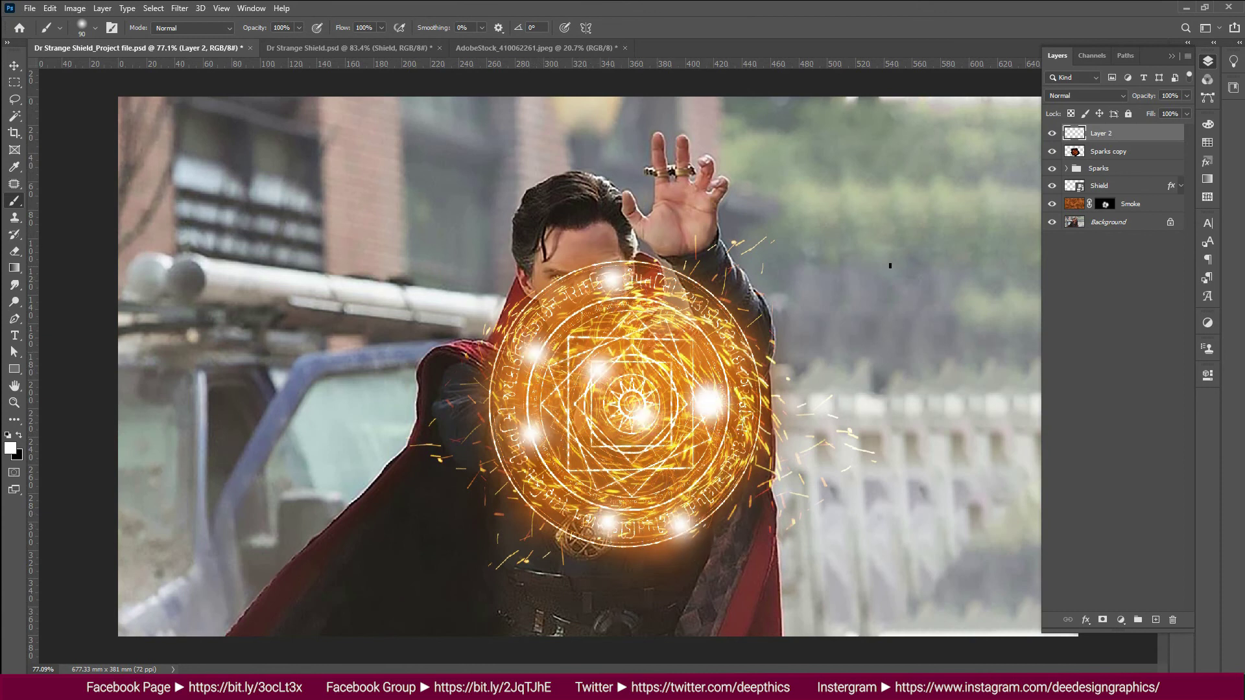
# Step: Blend Layer 2 in Color Dodge at 43% fill, with Transparency Shapes Layer unchecked
pyautogui.doubleClick(1139, 139)
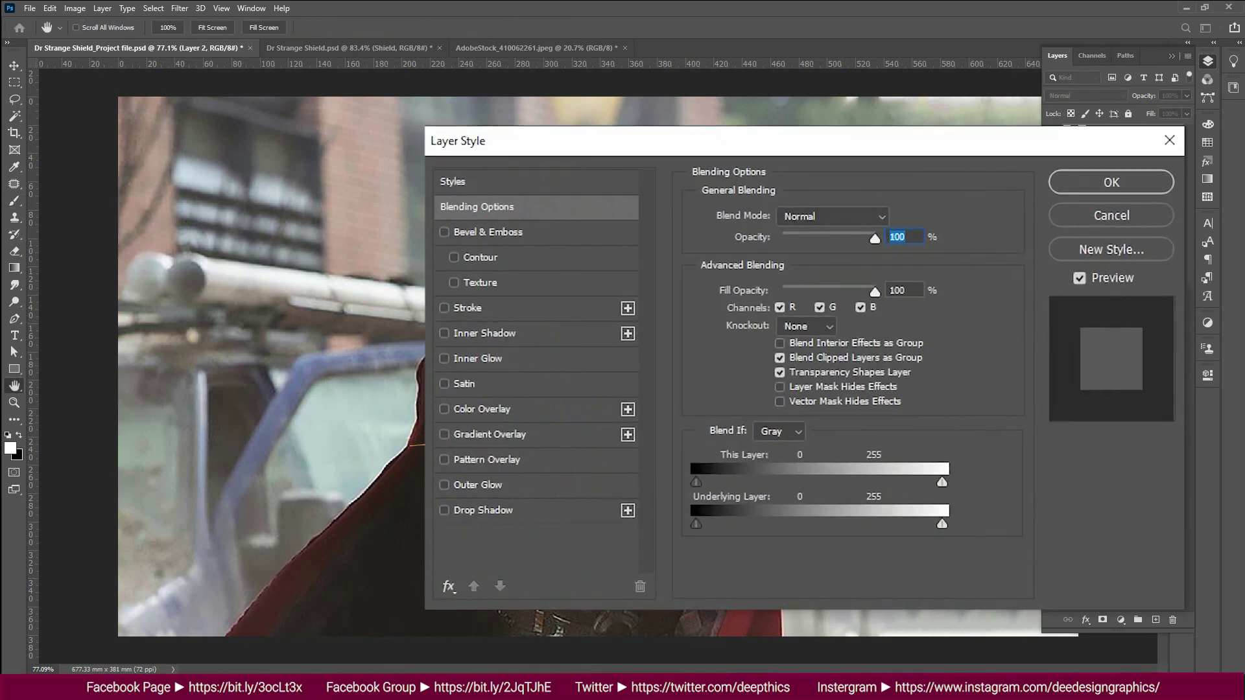
pyautogui.click(851, 215)
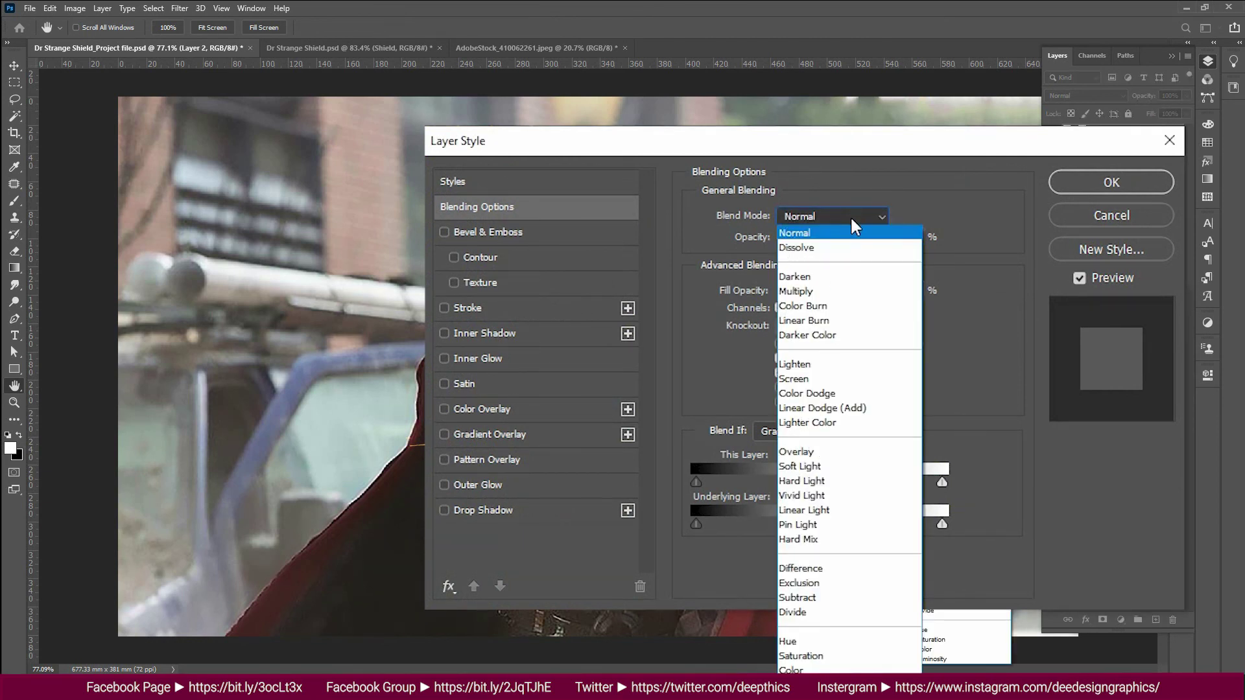
pyautogui.click(841, 392)
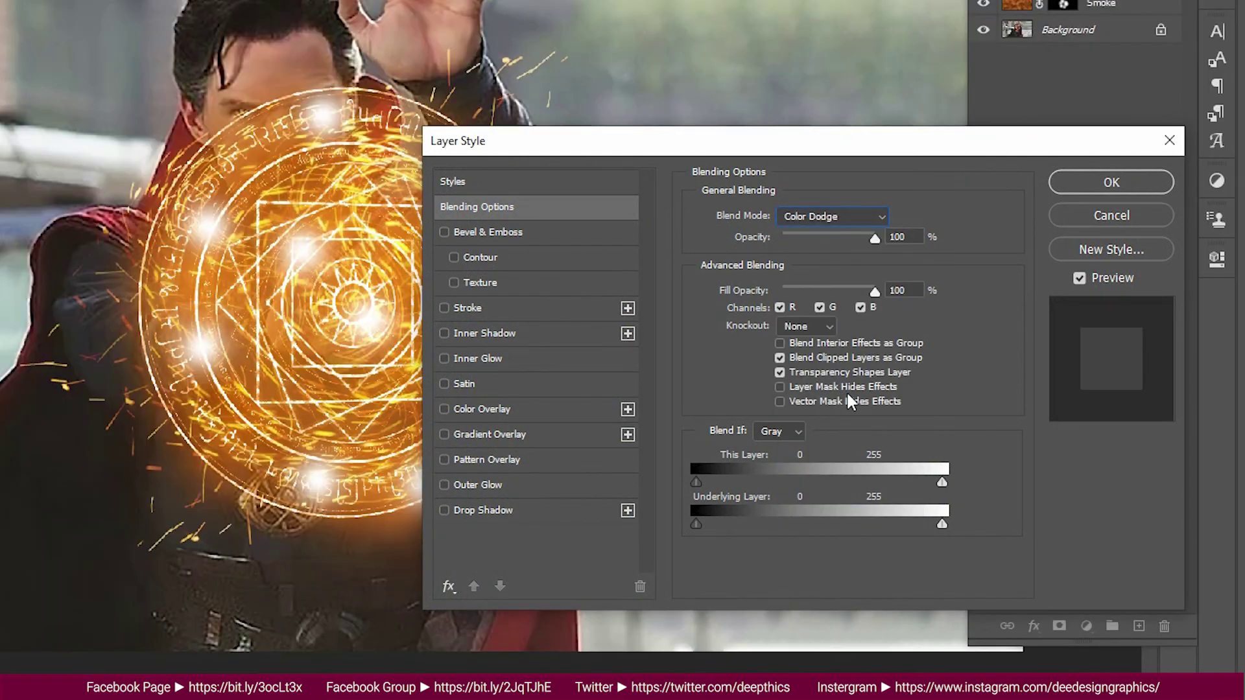
pyautogui.click(778, 372)
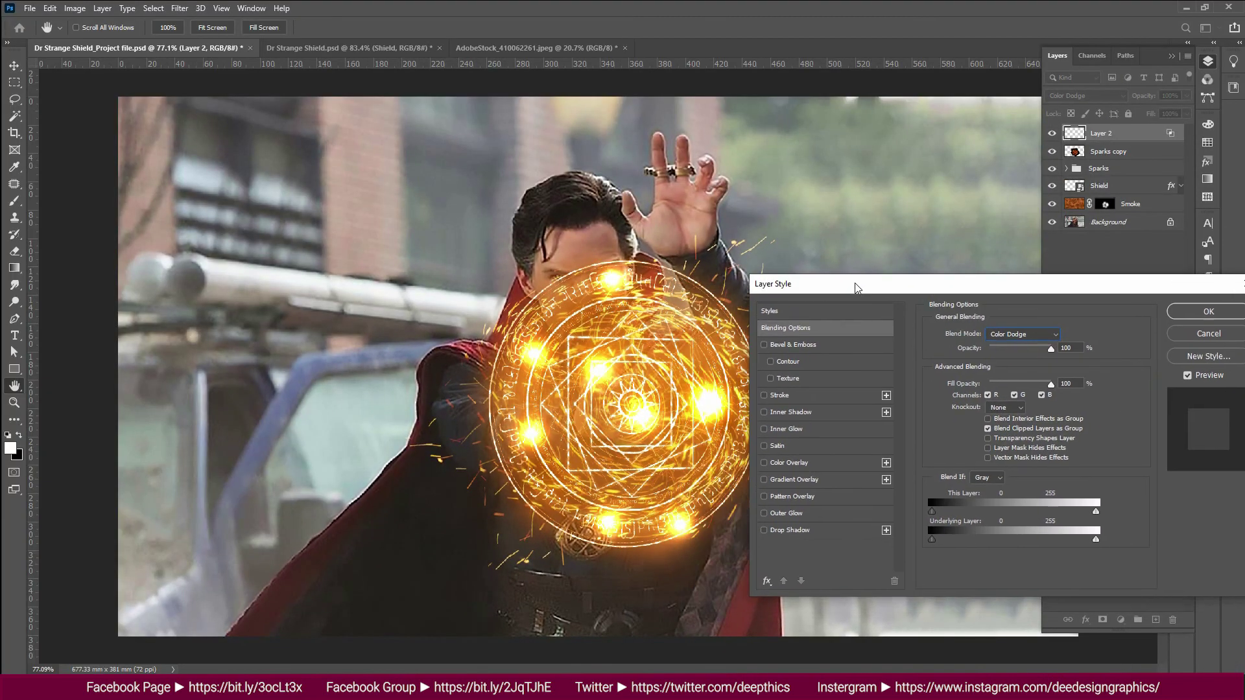
pyautogui.moveTo(786, 300); pyautogui.dragTo(832, 291)
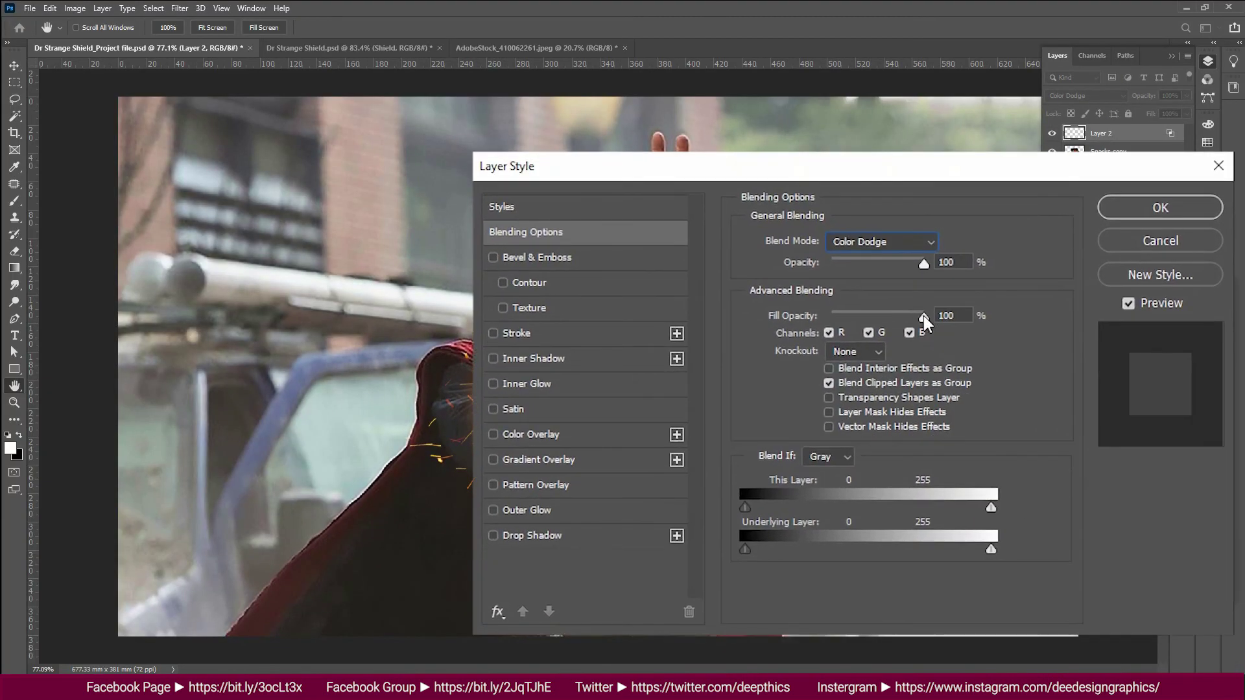
pyautogui.moveTo(922, 318); pyautogui.dragTo(892, 320)
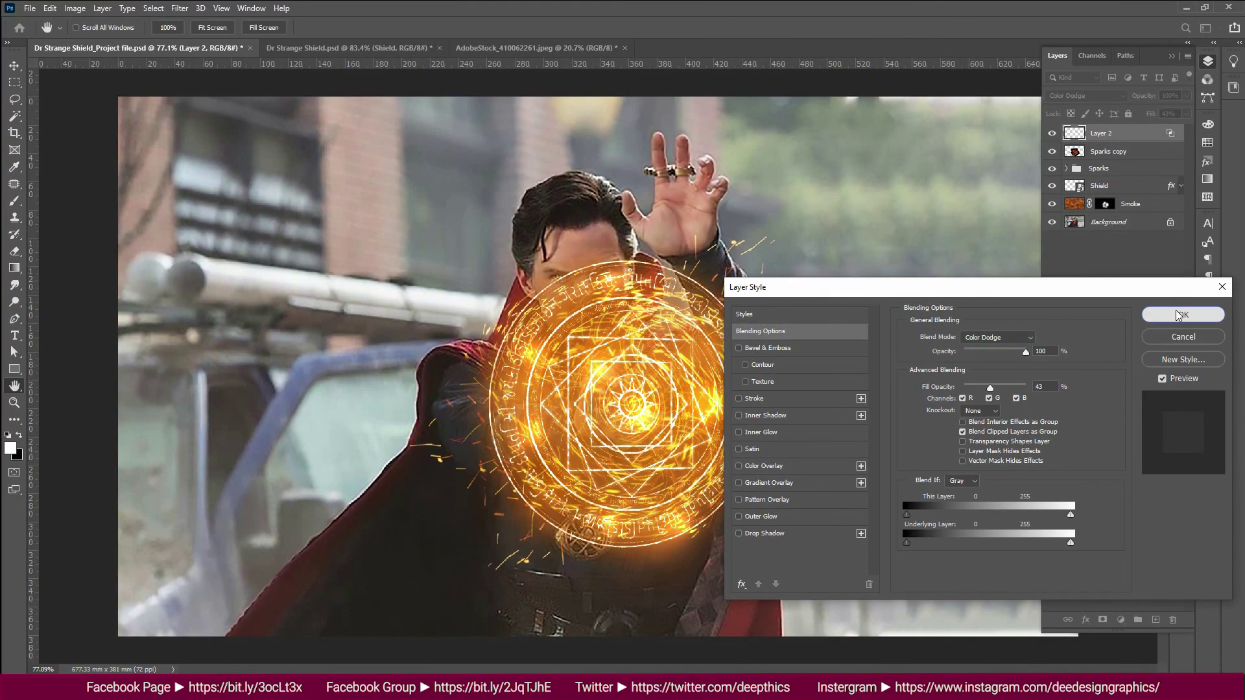
pyautogui.click(1177, 311)
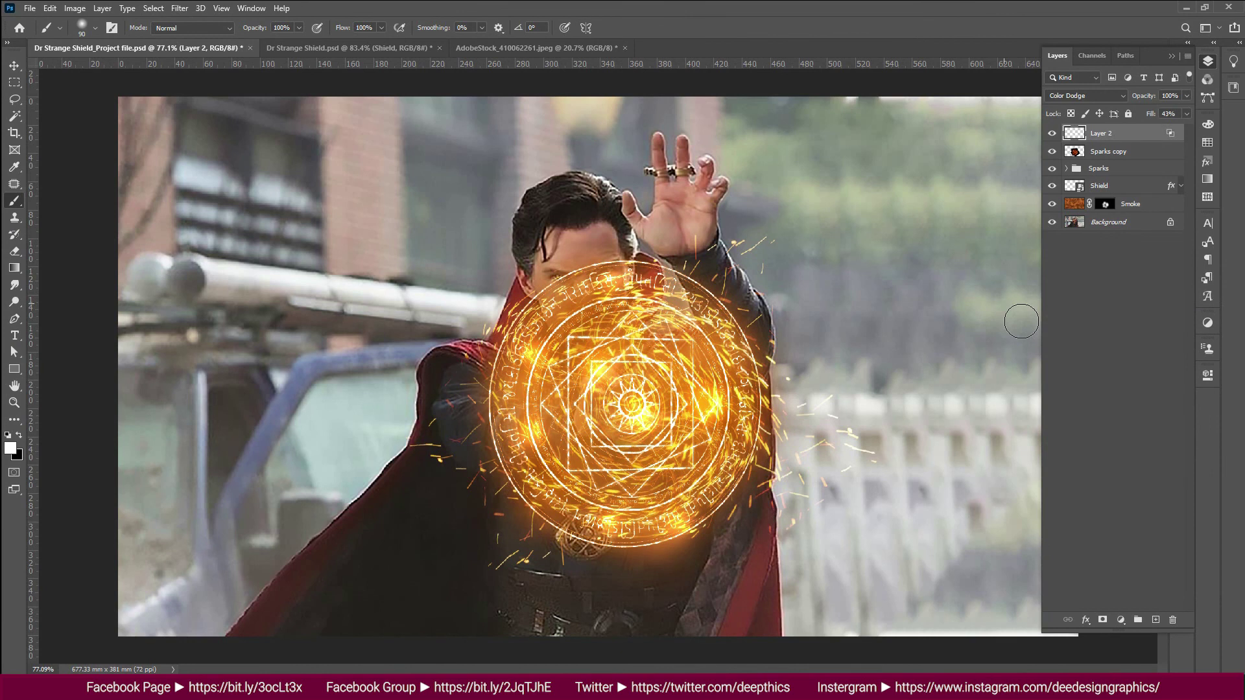